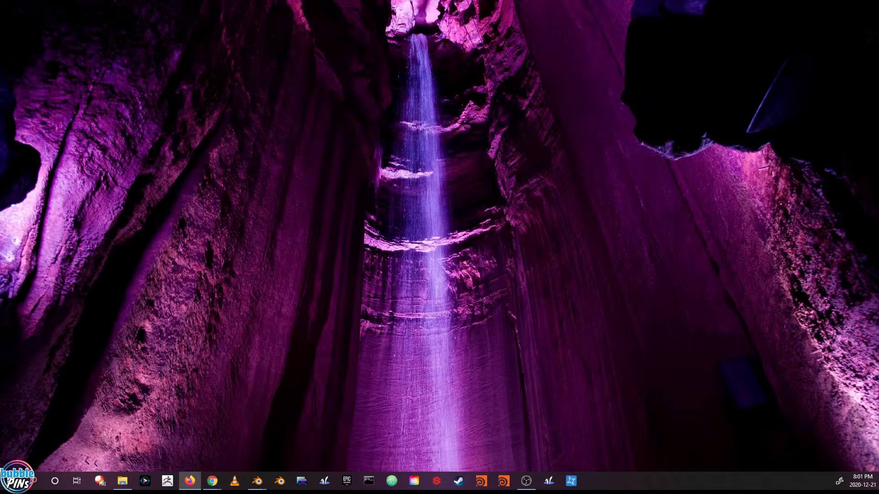
key("super+i")
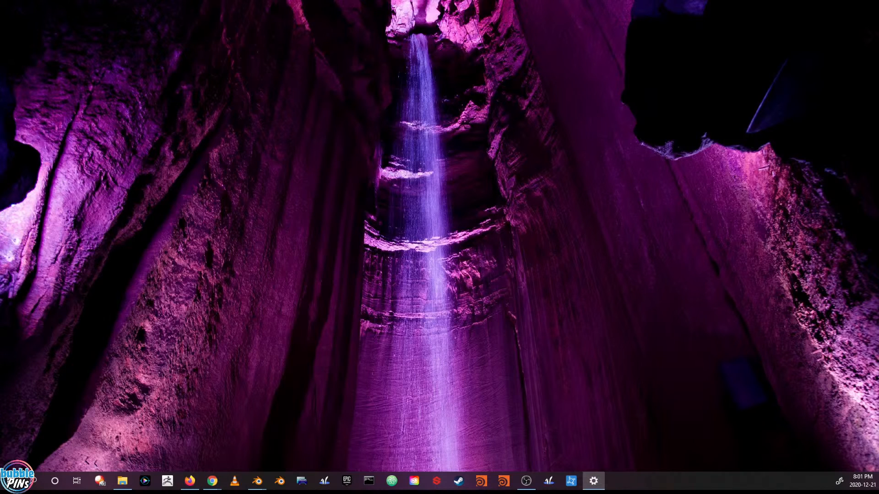
key("alt+F4")
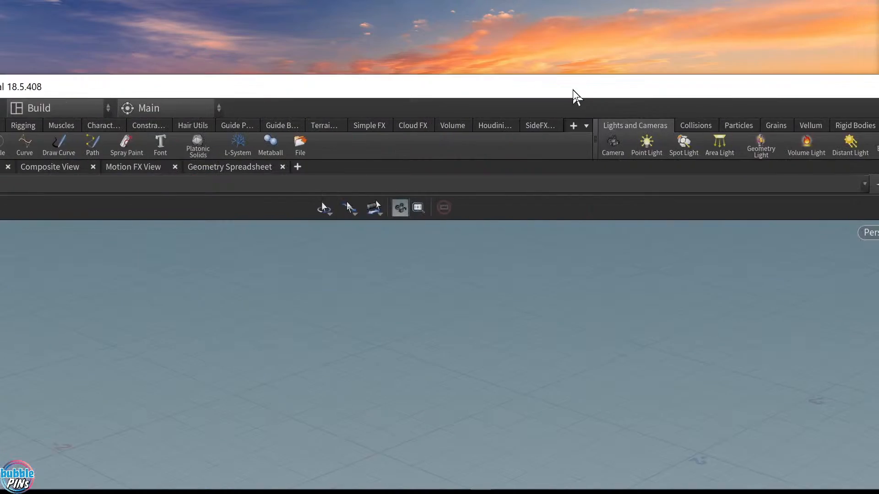
Maximize the Houdini window and review the General User Interface preferences, cancelling the dialog without changes
left_click_drag(573, 89, 508, 95)
double_click(577, 97)
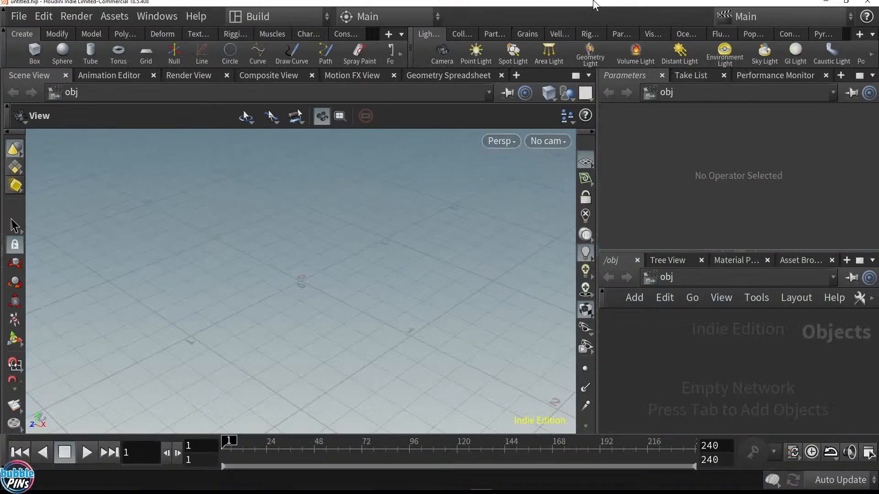
left_click(44, 16)
mouse_move(53, 173)
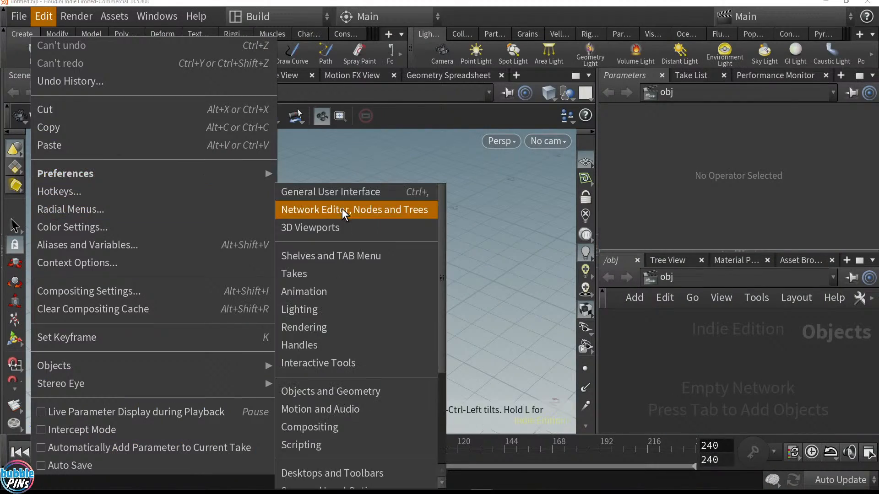
left_click(353, 173)
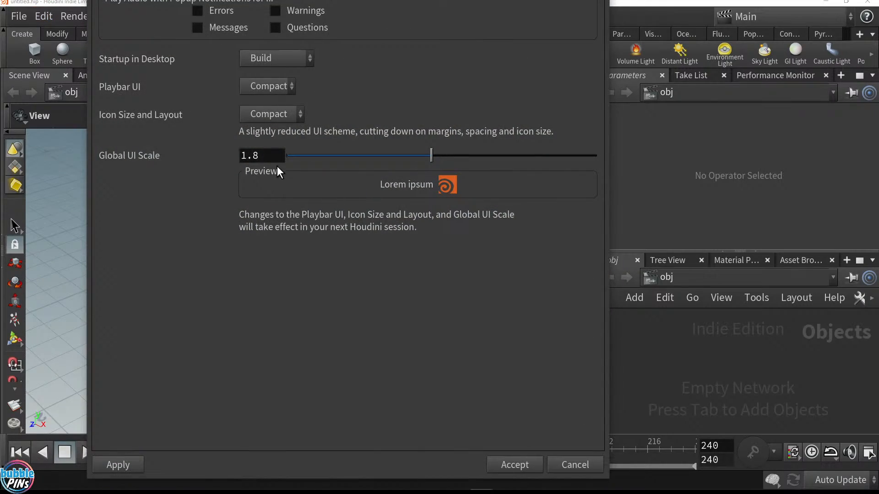
left_click(575, 464)
double_click(721, 3)
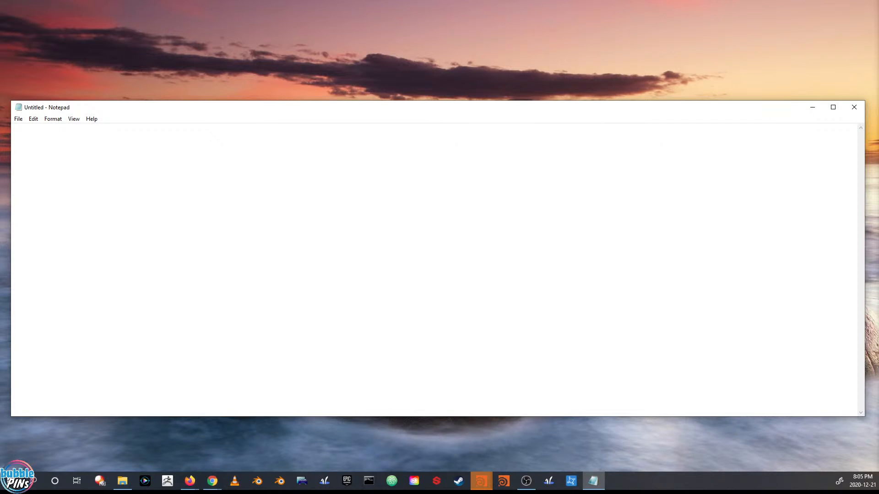
left_click(628, 429)
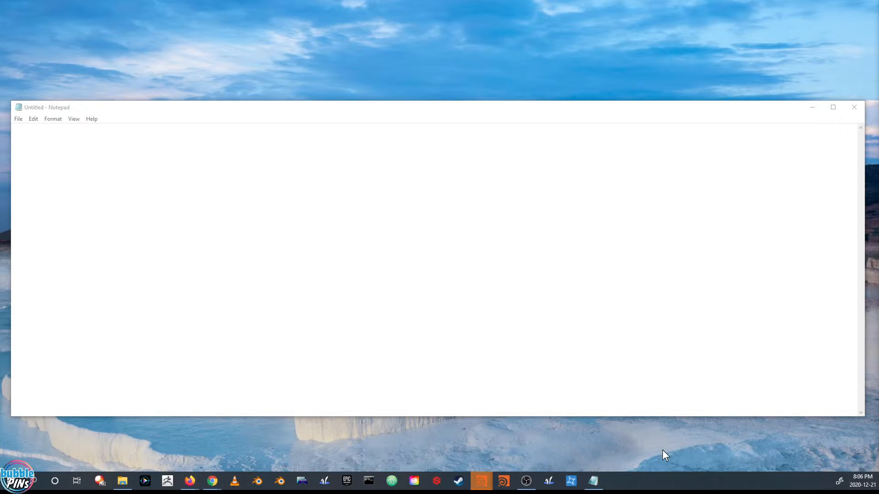
right_click(664, 476)
left_click(686, 478)
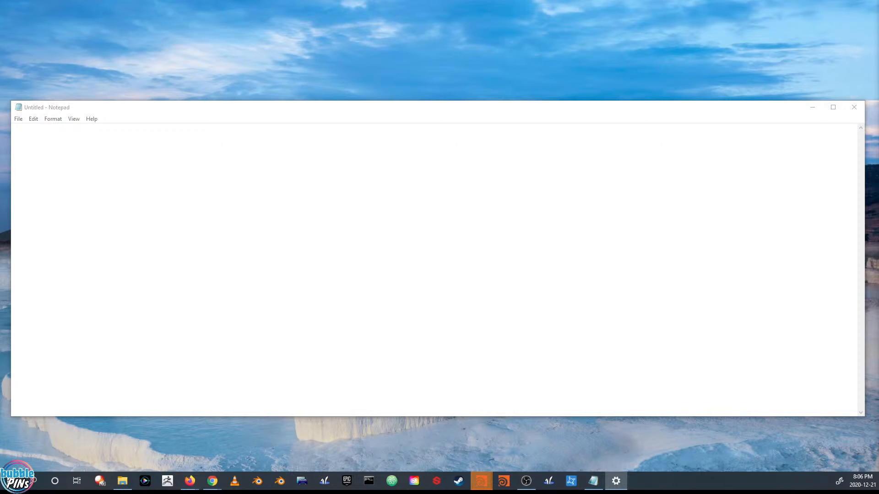
Switch to Notepad and write the title 'Houdini to Substance Painter Workflow!' on the first line
left_click(567, 375)
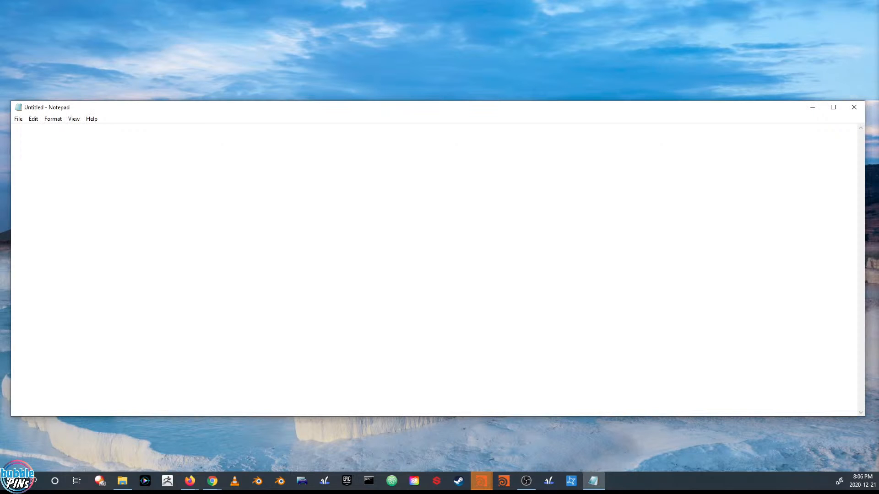
left_click(854, 108)
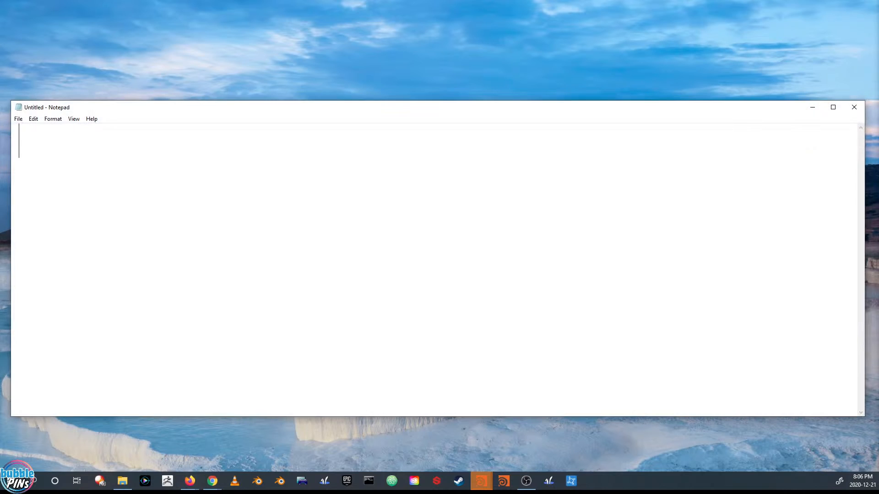
type("substance")
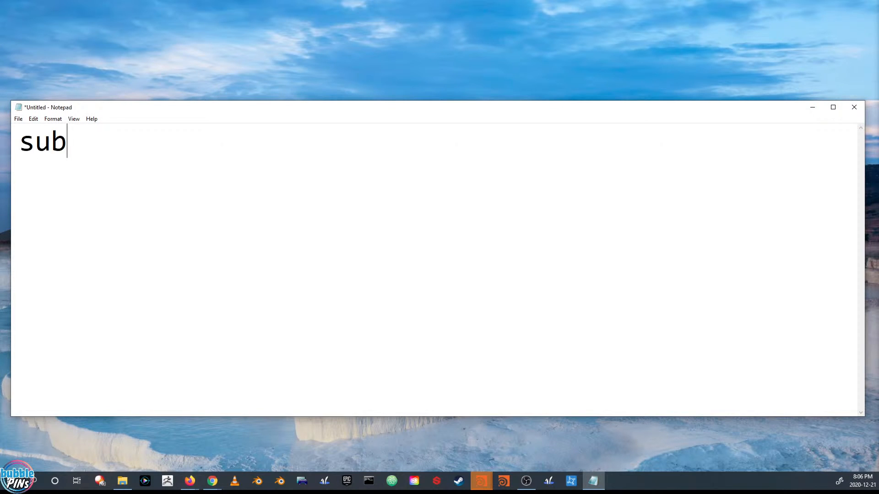
key("BackSpace")
key("BackSpace")
key("BackSpace")
key("BackSpace")
key("BackSpace")
key("BackSpace")
key("BackSpace")
key("BackSpace")
key("BackSpace")
type("Houdini to S")
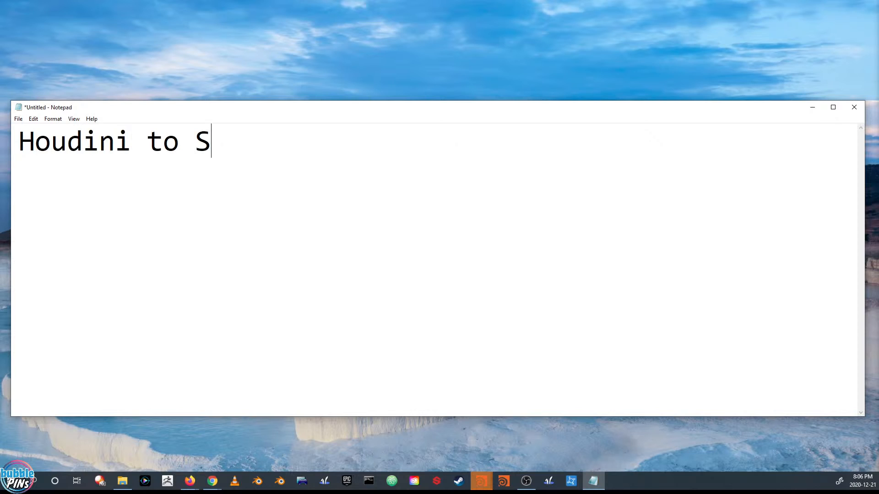
type("ubstance Painter Workflow!")
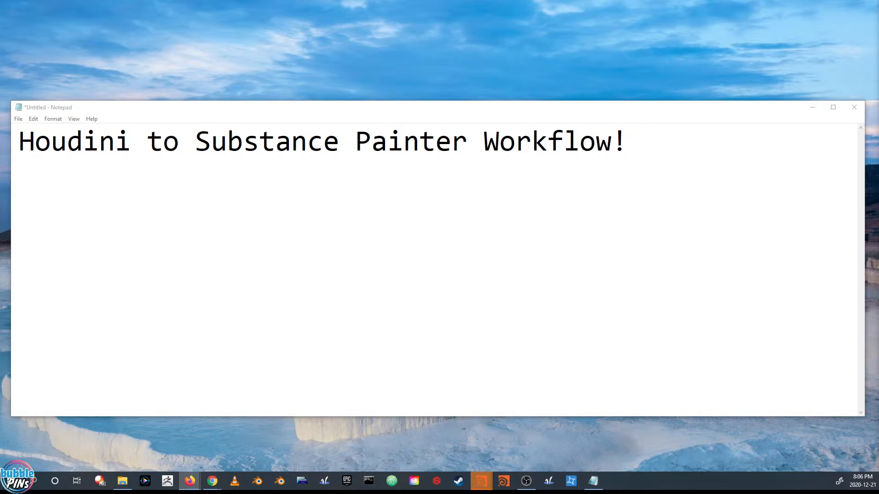
Add a blank line and the text 'Will start in a few min...' below the title
left_click(499, 141)
left_click(628, 141)
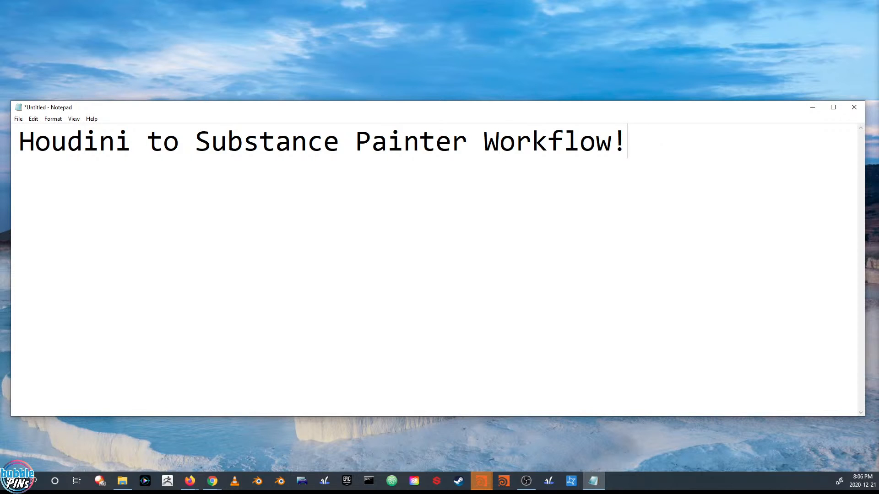
key("Return")
key("Return")
type("Will start i")
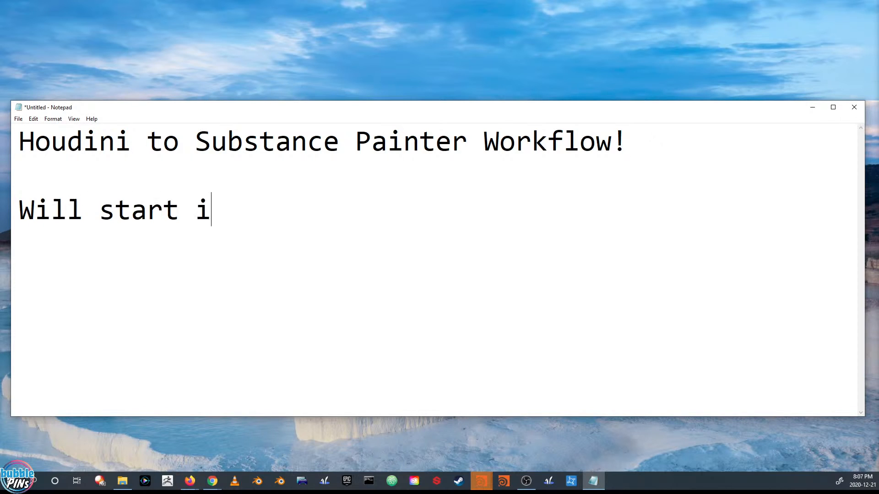
type("n a few min...")
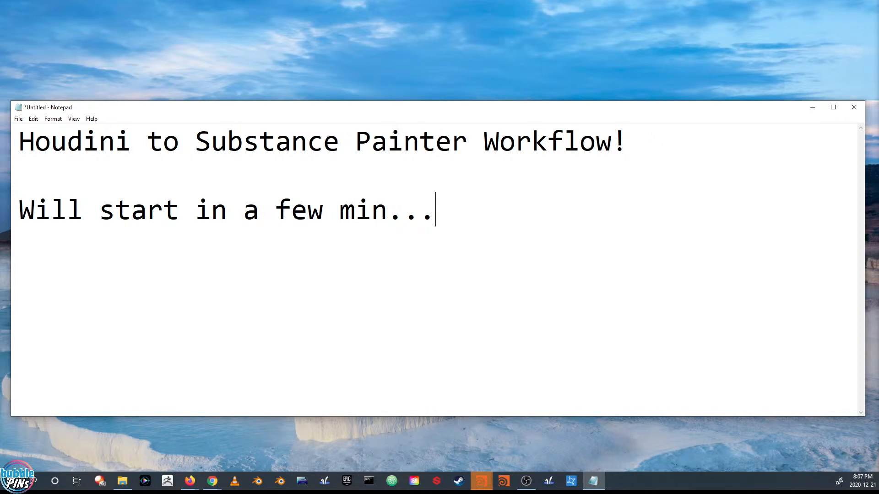
Switch to Houdini and maximize its window
key("alt+Tab")
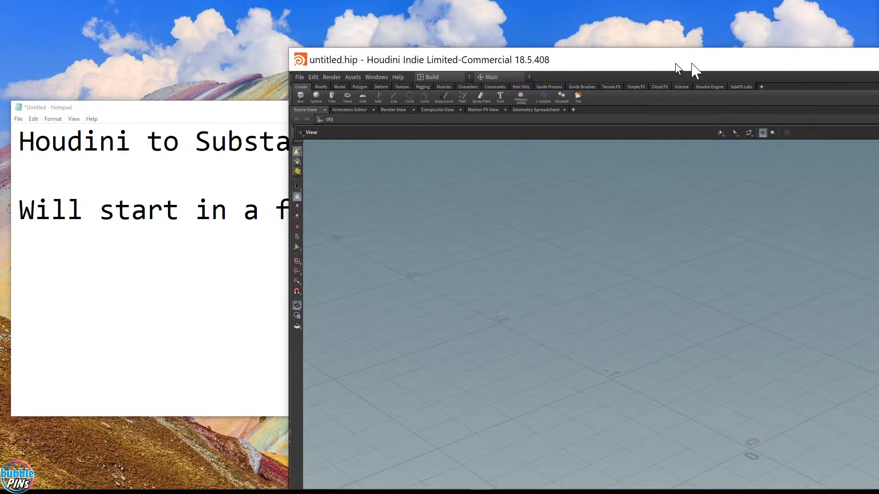
left_click_drag(677, 69, 613, 71)
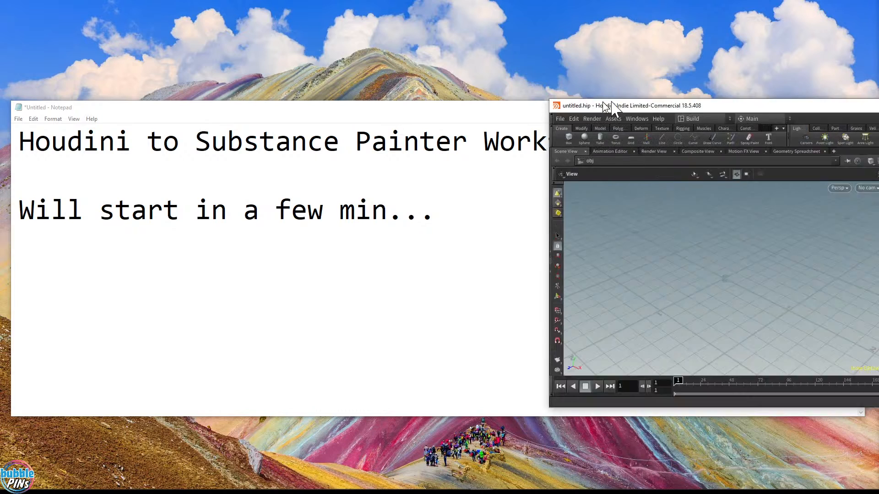
left_click_drag(602, 101, 516, 75)
double_click(521, 72)
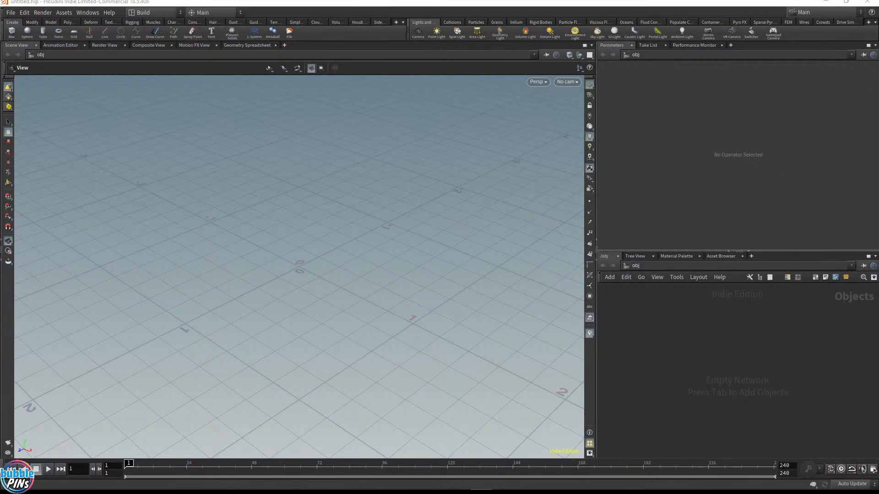
Return to Notepad and insert 'For Heightfield Terrains' as the second line, followed by a blank line
key("alt+Tab")
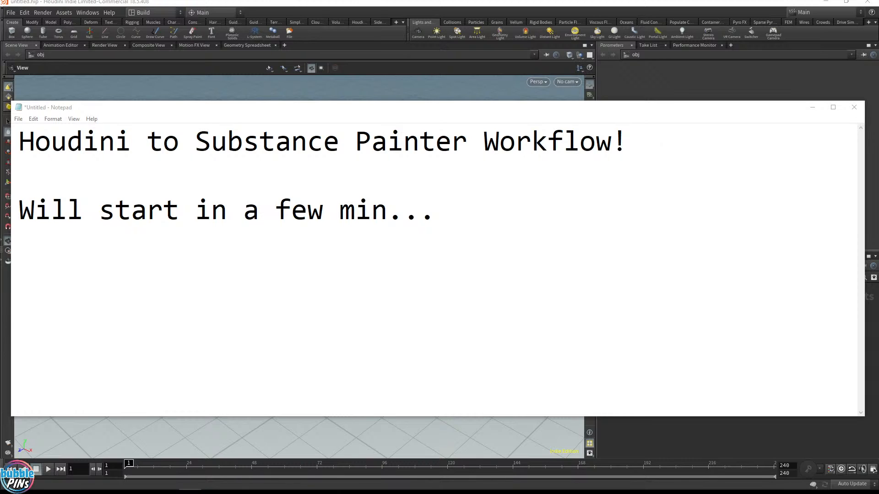
left_click(19, 176)
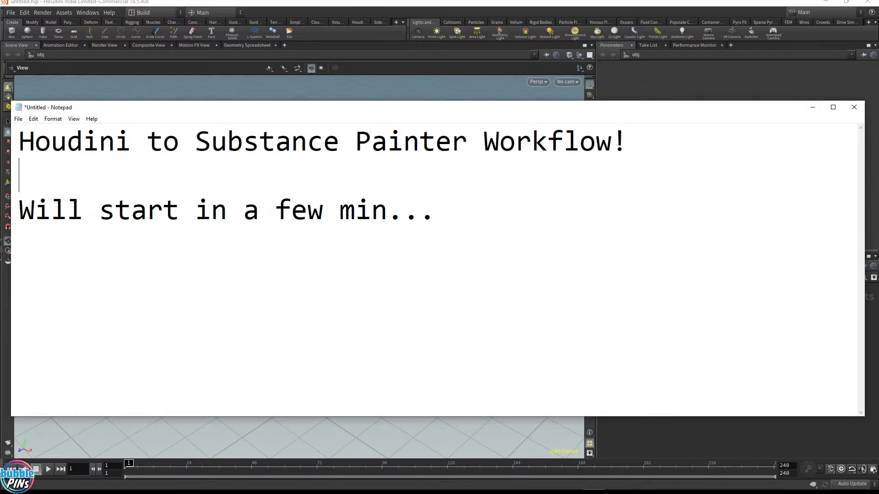
type("For Heig")
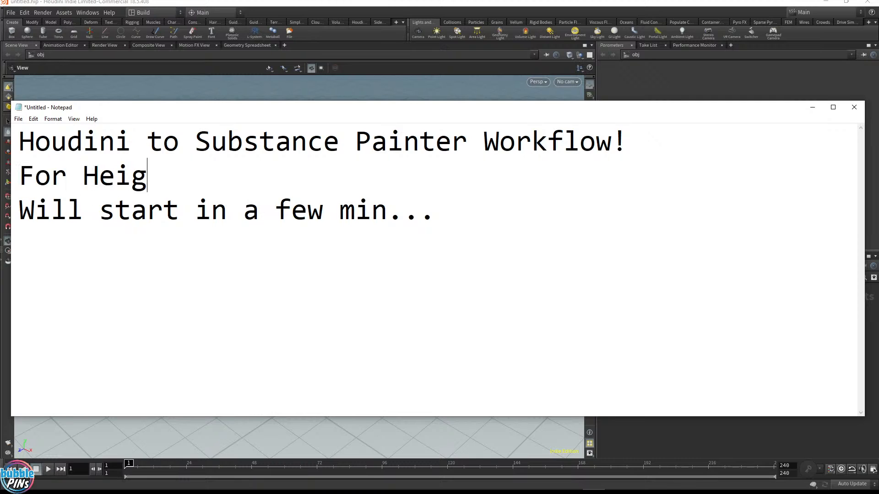
type("htfield Terrains")
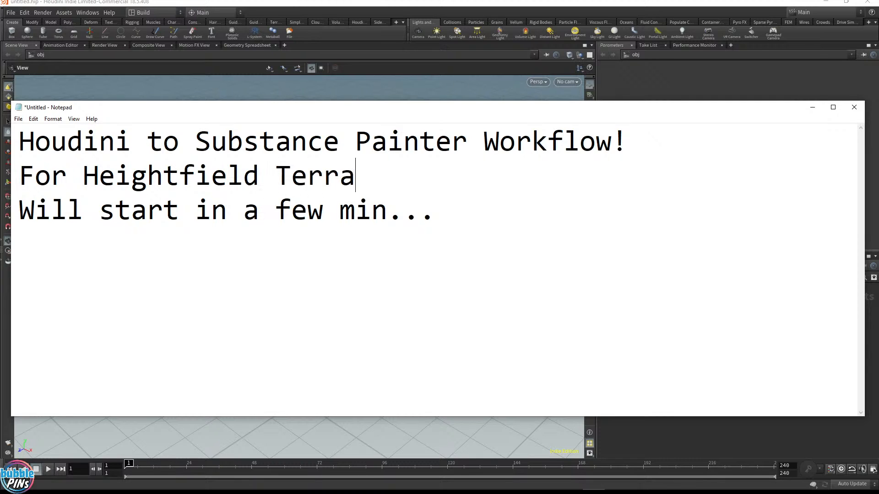
key("Return")
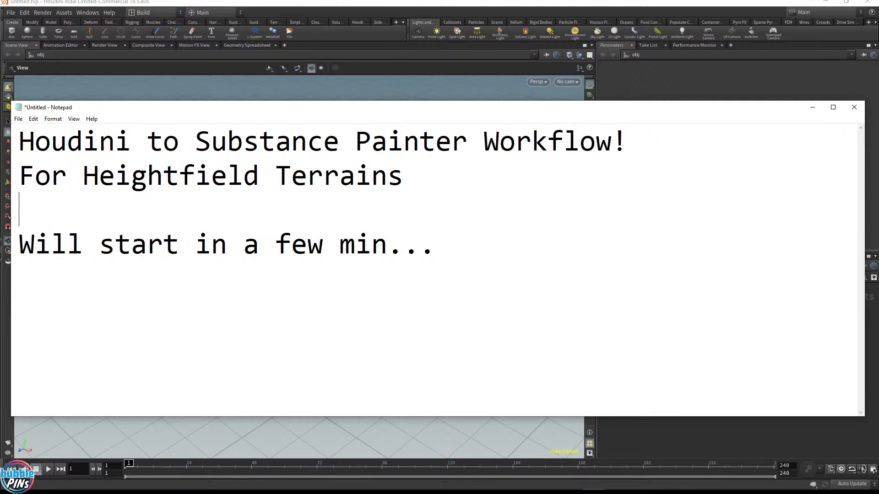
Resize the Notepad window and position it over the Houdini viewport
left_click(435, 244)
left_click_drag(865, 229, 676, 224)
left_click_drag(494, 108, 590, 97)
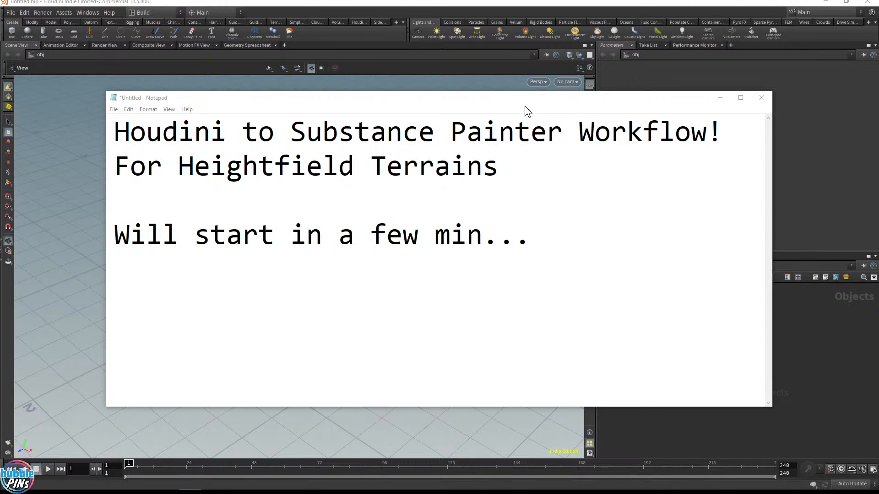
left_click_drag(525, 106, 878, 108)
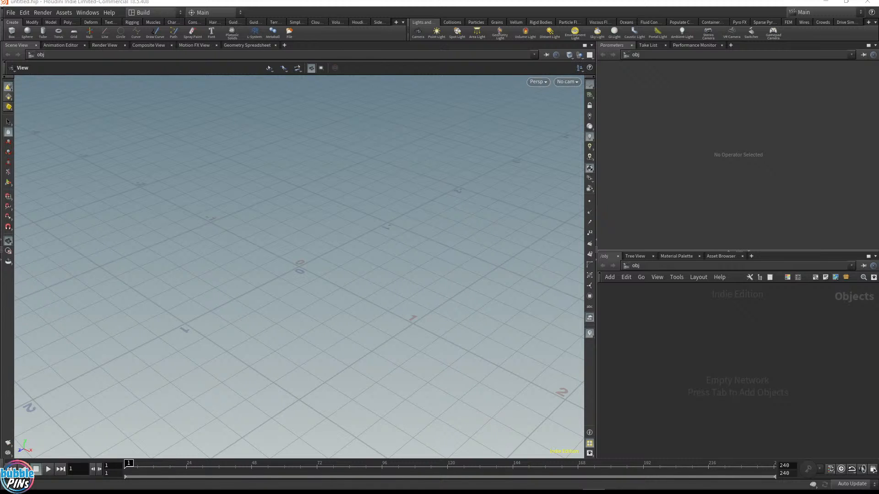
left_click_drag(878, 56, 565, 105)
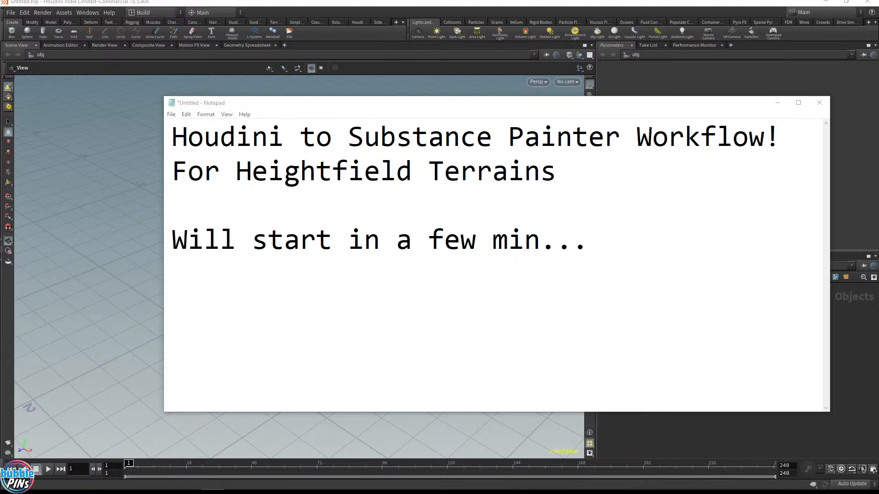
Bring up the Alien Plateau Breakdown web page in the browser and scroll through it
left_click_drag(878, 3, 537, 30)
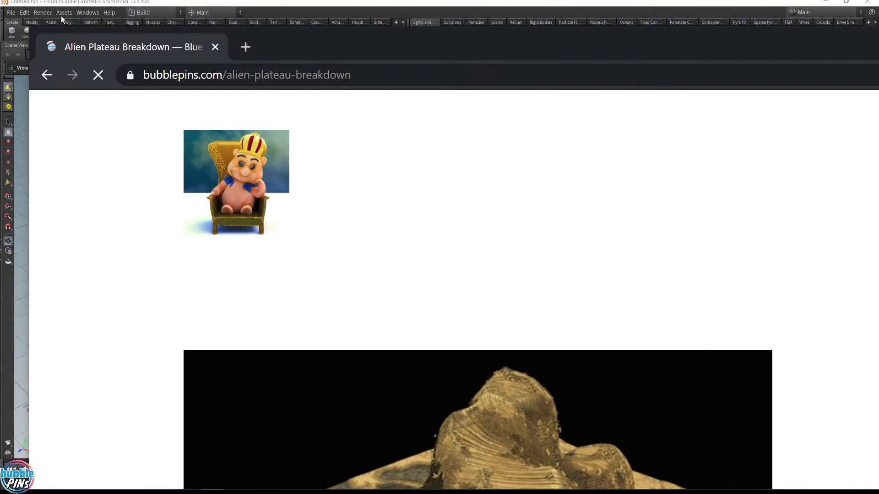
left_click_drag(455, 37, 325, 17)
scroll(474, 224, "down", 6)
scroll(473, 225, "up", 4)
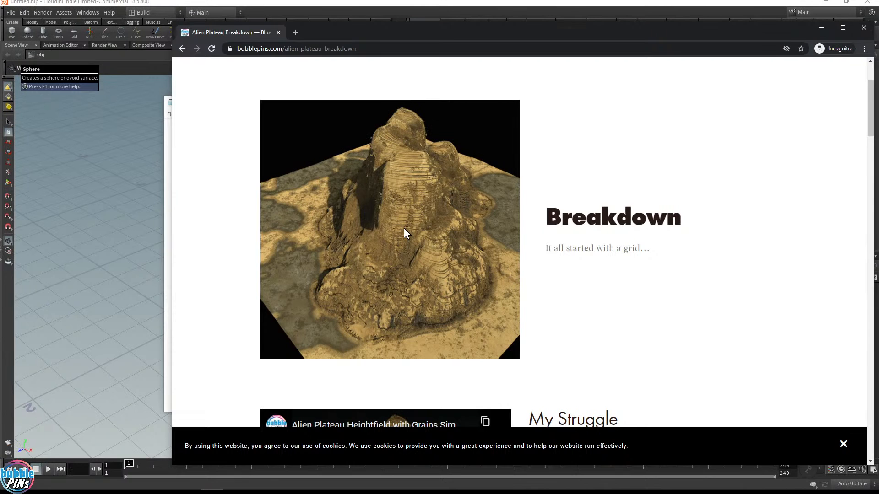
left_click_drag(476, 35, 878, 34)
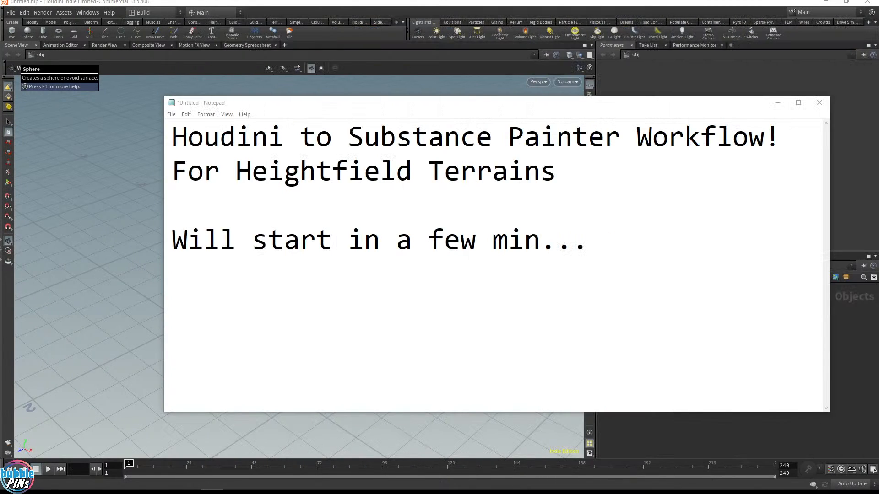
left_click_drag(458, 103, 878, 60)
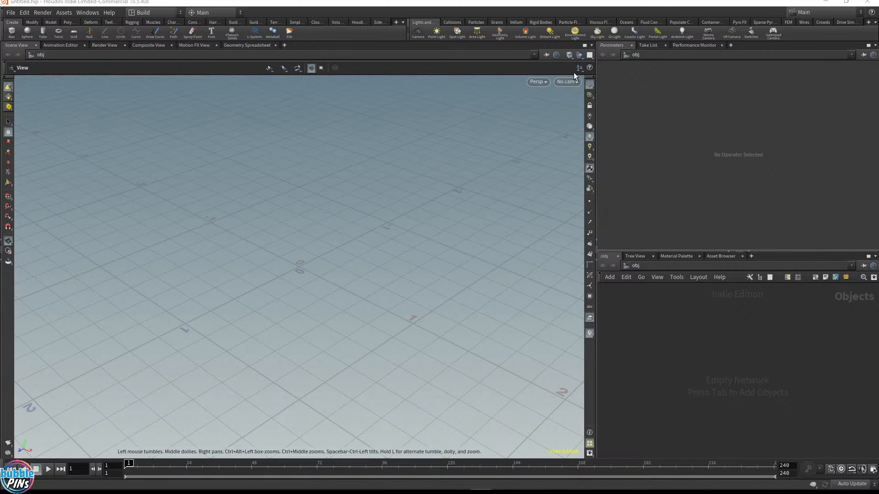
left_click(155, 12)
left_click(157, 89)
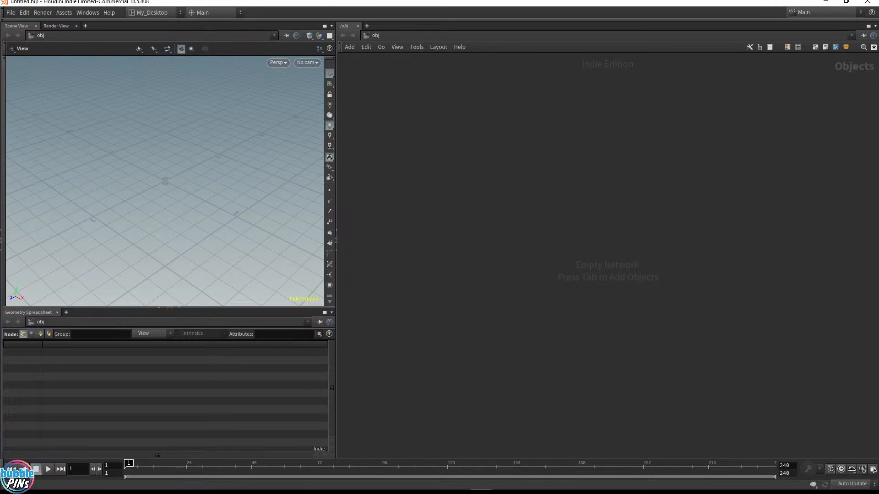
Create a Geometry object node in the object network
key("Tab")
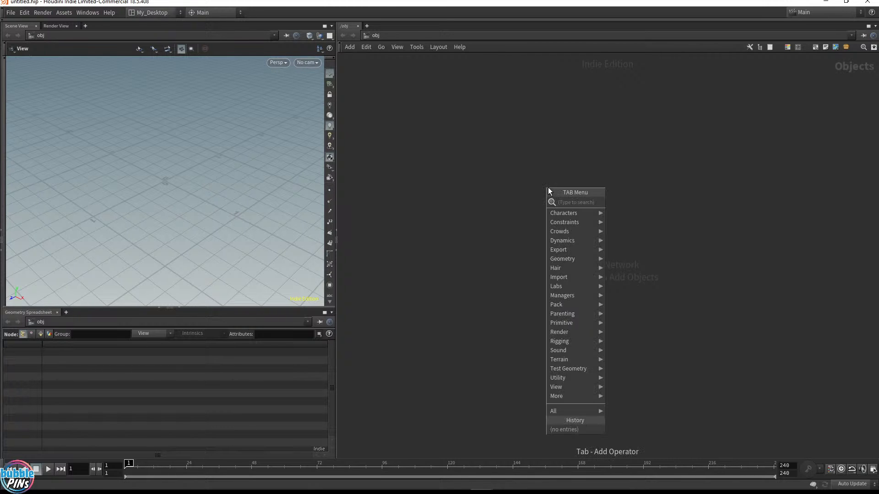
type("geo")
key("Return")
left_click(544, 183)
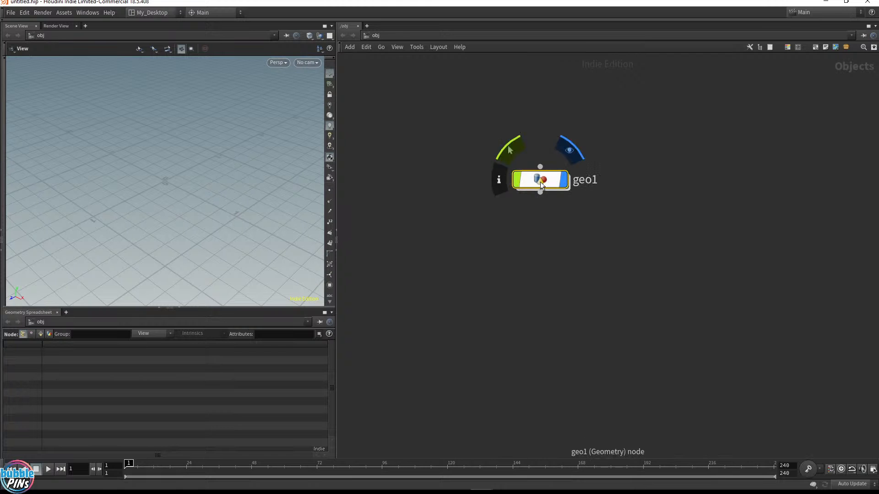
Enter the geo1 network and add a HeightField node
double_click(541, 182)
key("Tab")
type("hf")
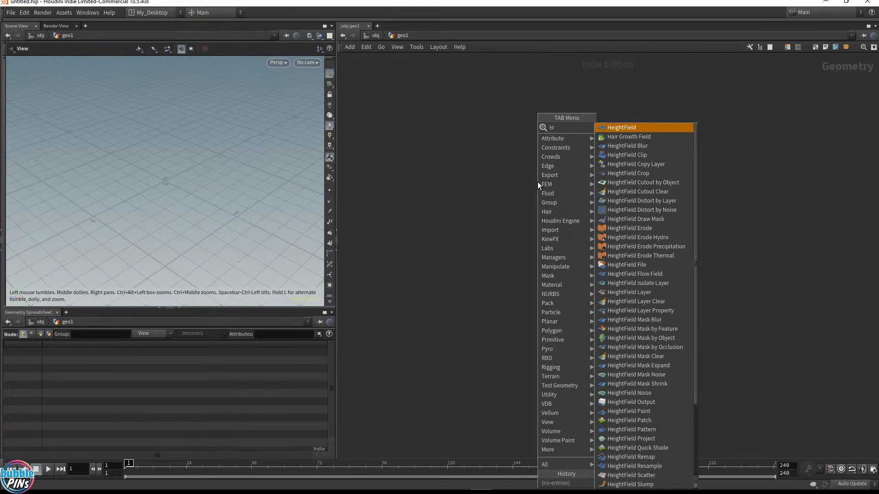
key("Return")
left_click(510, 148)
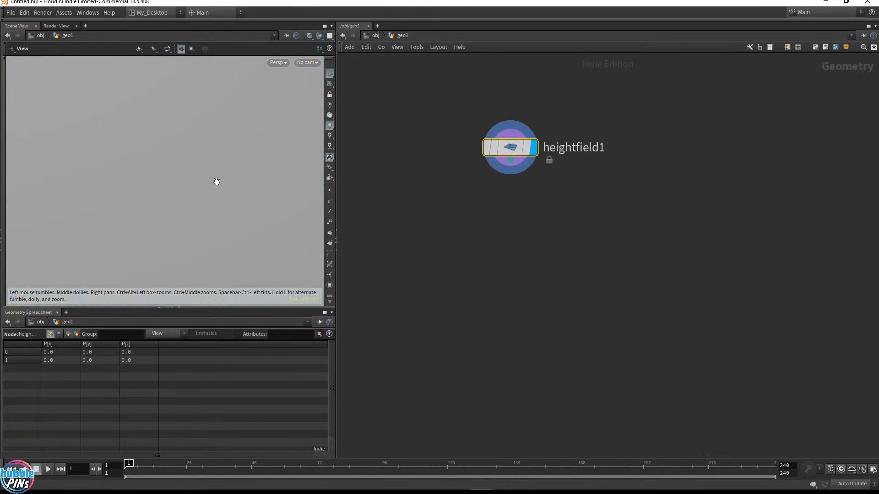
Switch the viewport background colour scheme to Dark in the display options
key("d")
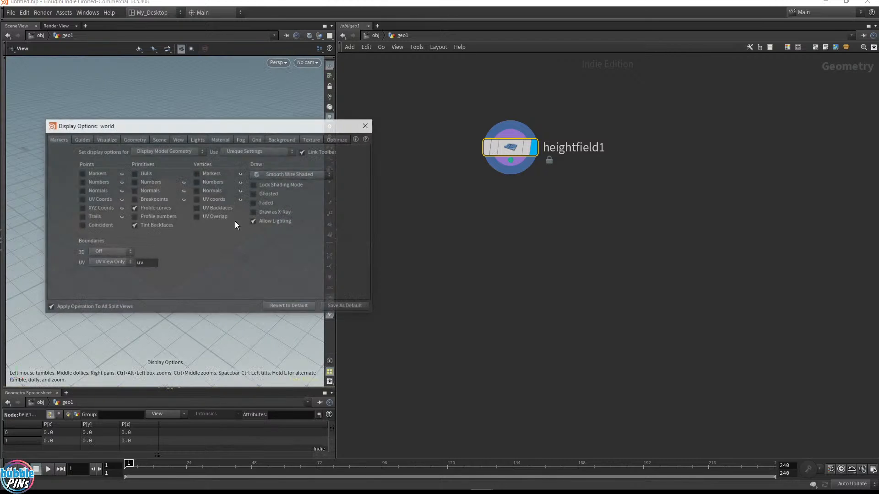
left_click(282, 140)
left_click(112, 150)
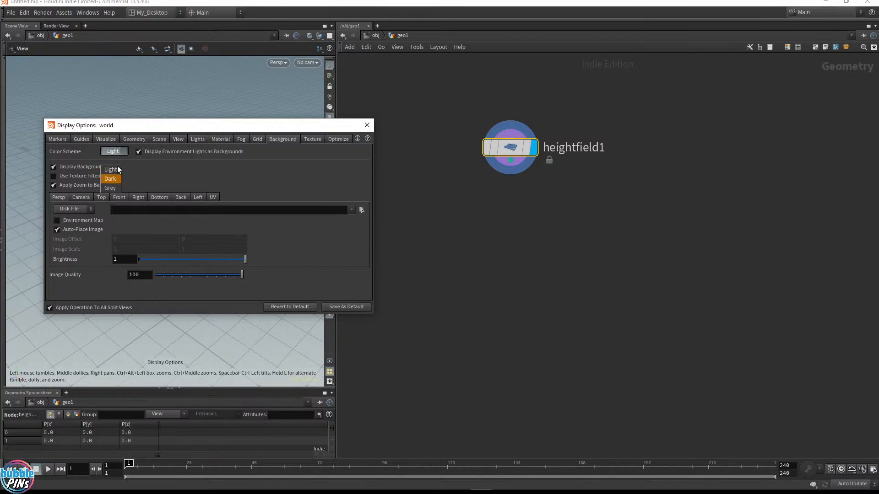
left_click(114, 177)
left_click(366, 125)
left_click_drag(176, 192, 238, 183)
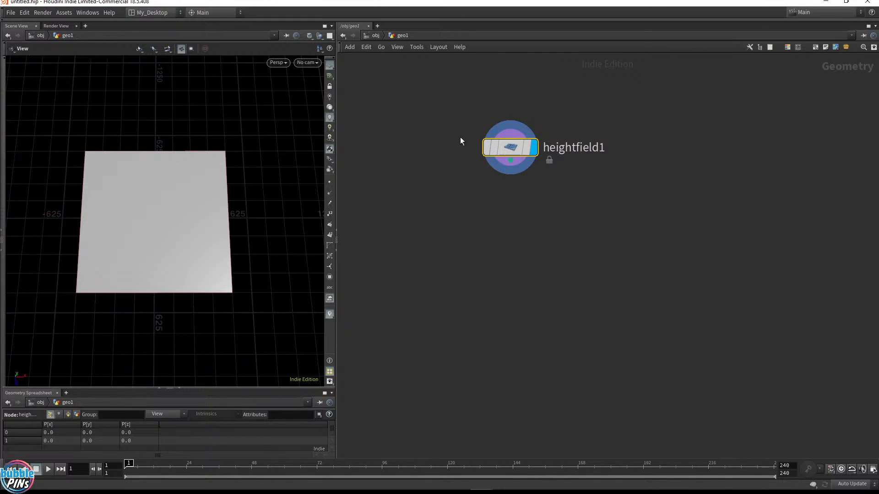
Open and examine the heightfield node's information window
left_click(471, 150)
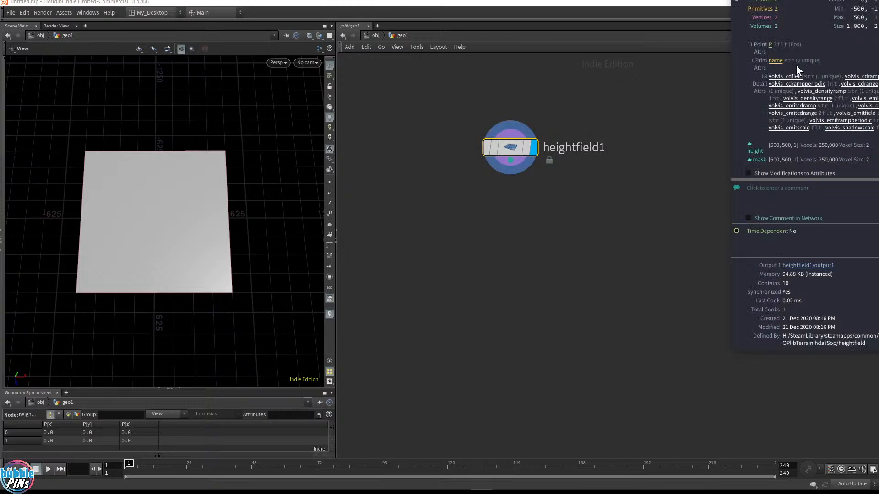
left_click_drag(731, 353, 693, 383)
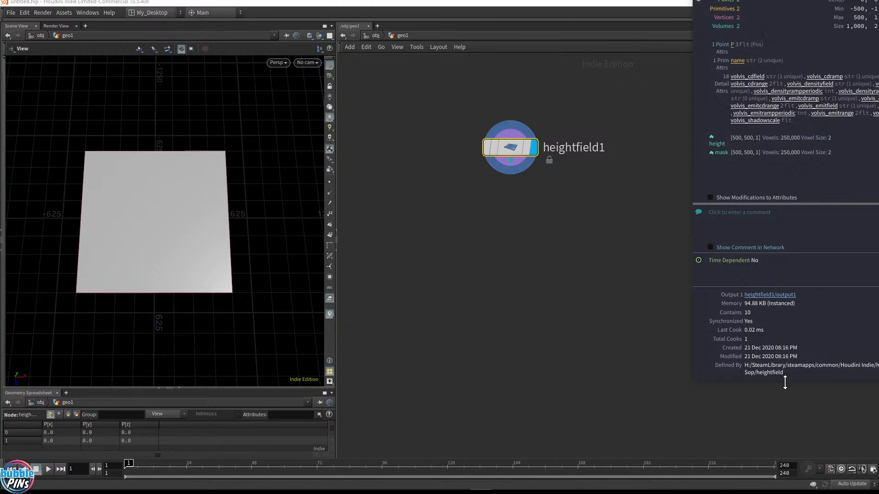
left_click_drag(785, 383, 774, 285)
left_click_drag(798, 1, 794, 46)
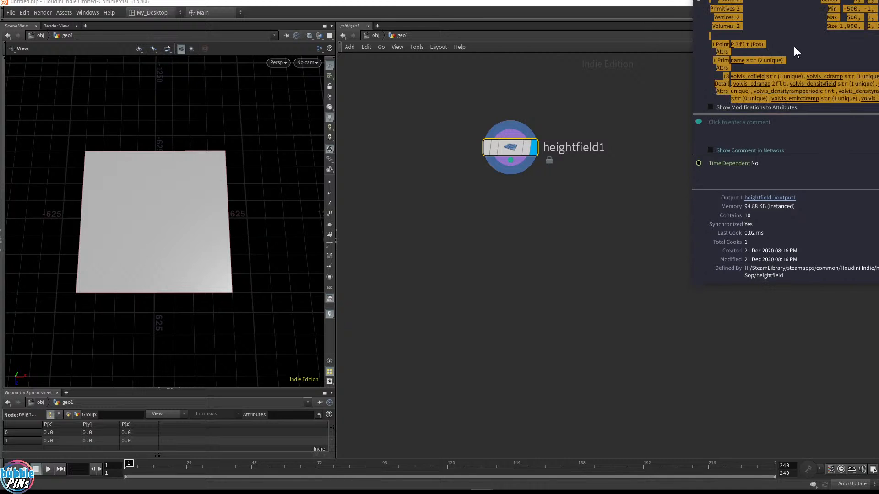
left_click(605, 147)
left_click_drag(511, 152, 497, 358)
left_click(465, 334)
left_click_drag(564, 64, 512, 75)
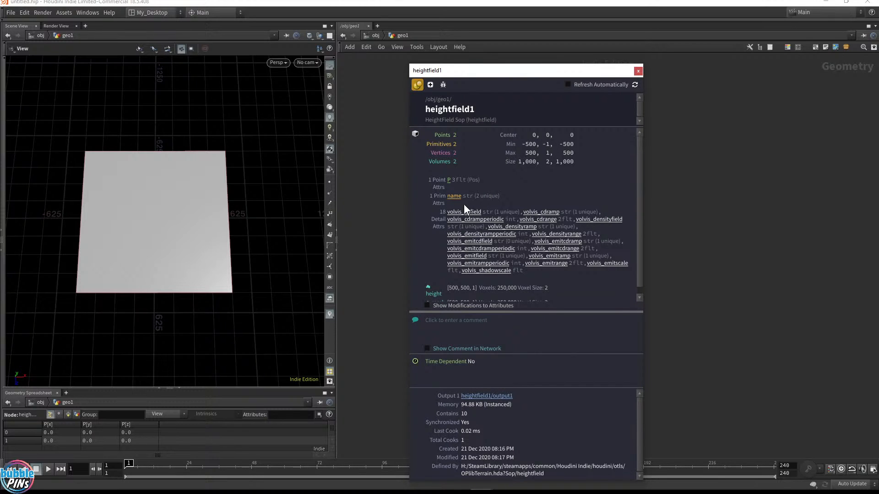
scroll(466, 290, "down", 1)
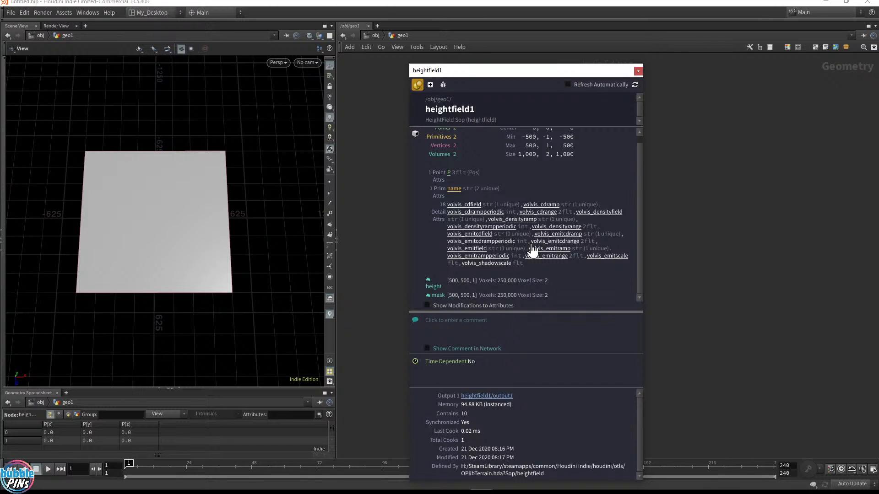
left_click(418, 83)
middle_click_drag(581, 265, 573, 68)
middle_click_drag(616, 126, 597, 148)
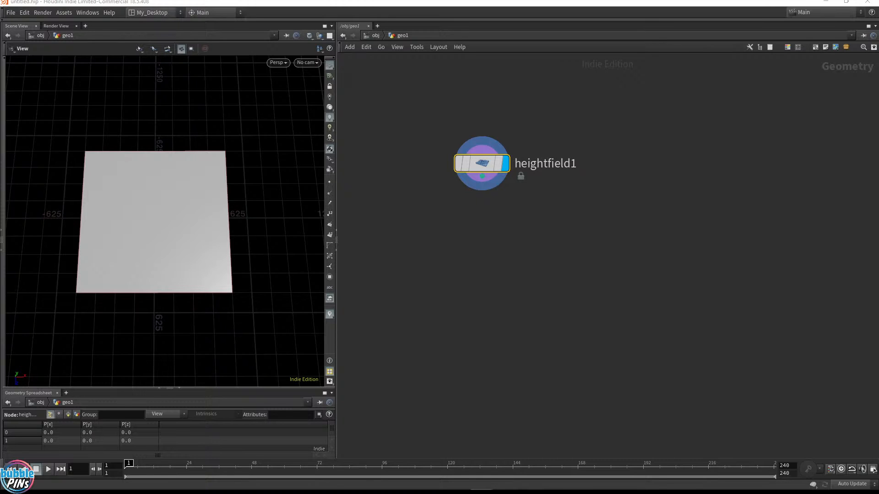
left_click(505, 208)
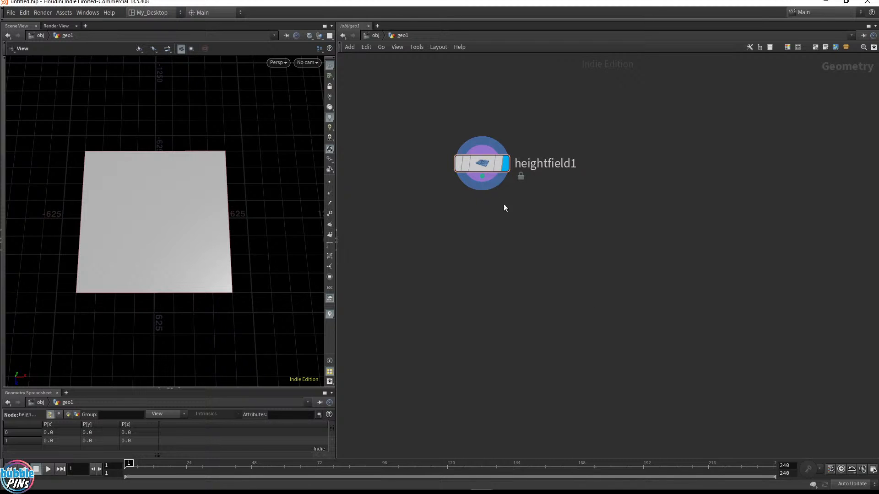
Add a HeightField Noise node below heightfield1 and set it as the displayed node
left_click(488, 183)
key("Tab")
type("hf noise")
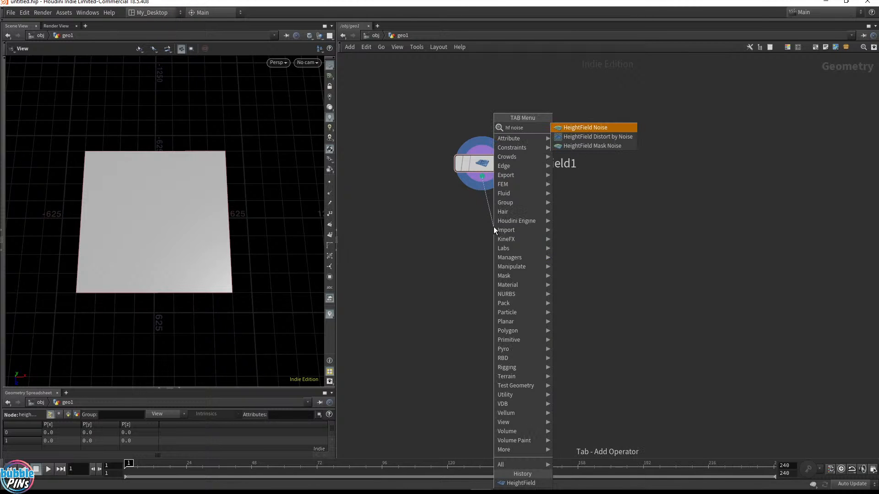
key("Return")
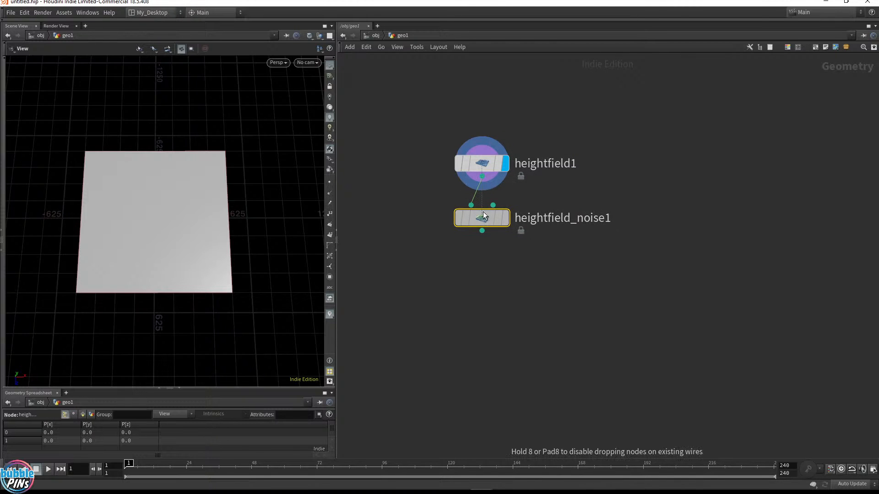
left_click(481, 218)
left_click(507, 223)
left_click_drag(156, 238, 292, 208)
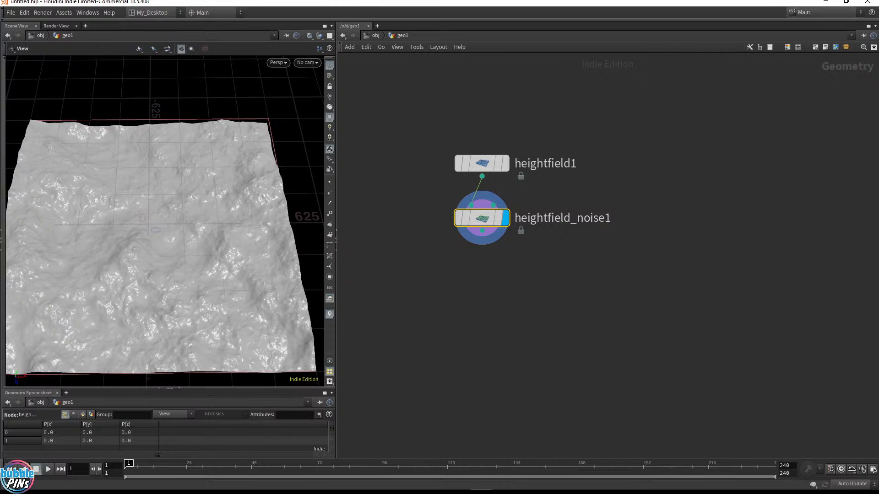
Add a HeightField Erode node wired from the noise output and set it as the displayed node
left_click_drag(482, 231, 490, 268)
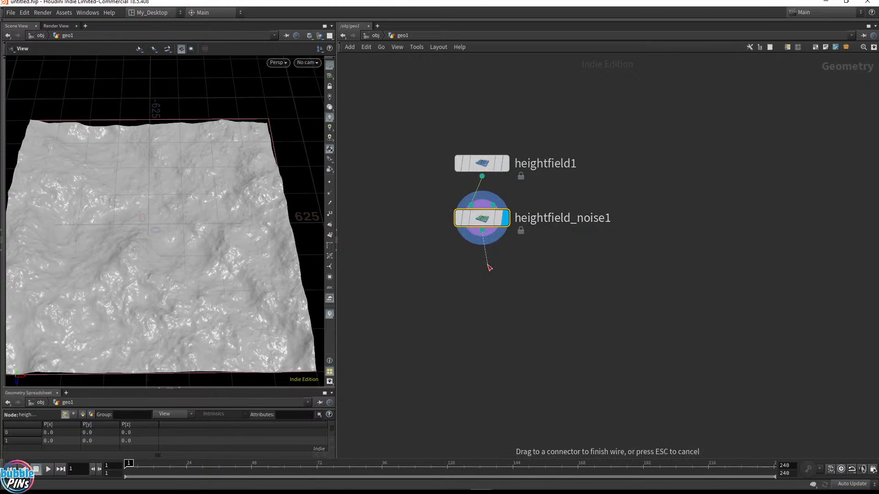
key("Tab")
type("hfer")
key("Return")
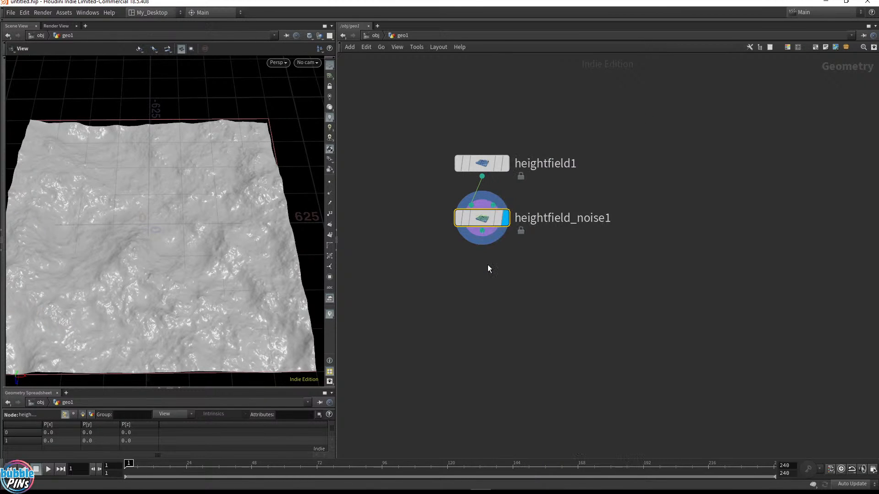
left_click(487, 266)
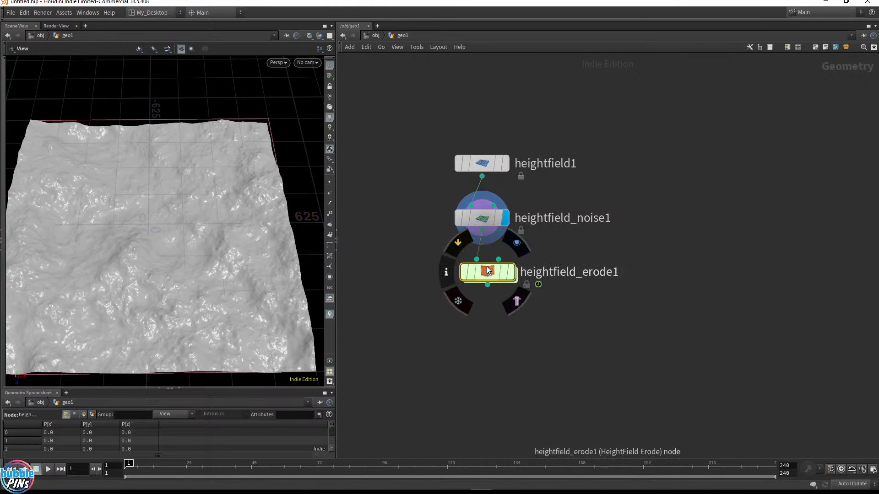
left_click_drag(488, 270, 474, 280)
left_click(507, 280)
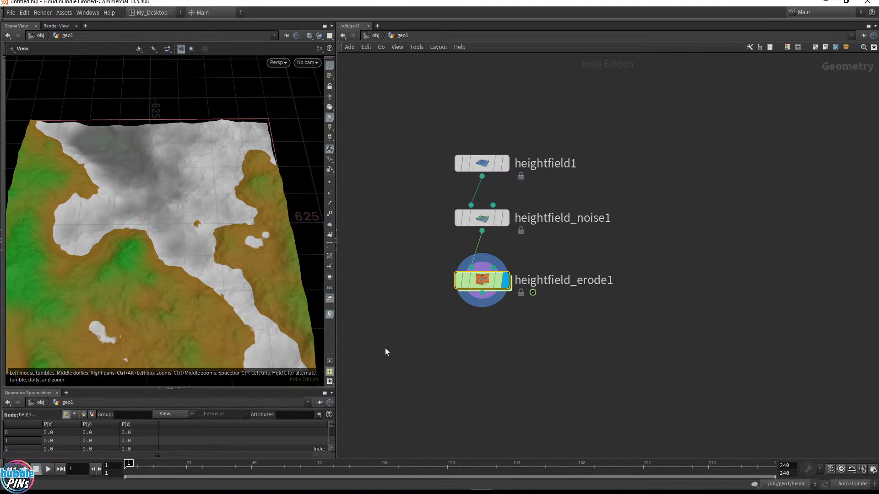
Advance the erosion simulation and freeze the erode node's output at frame 11
key("Up")
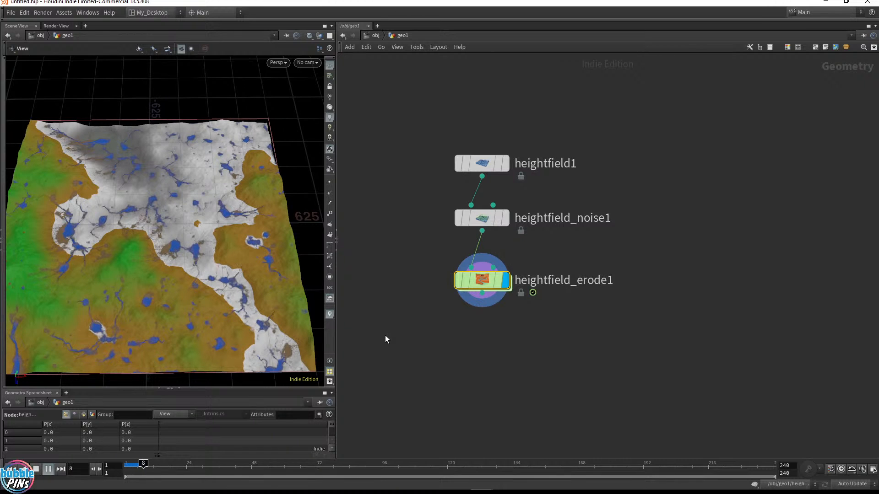
key("Up")
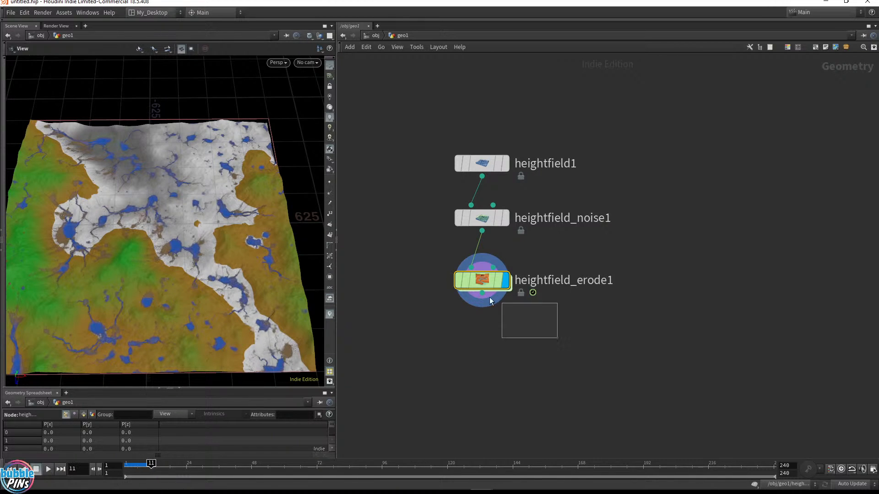
key("p")
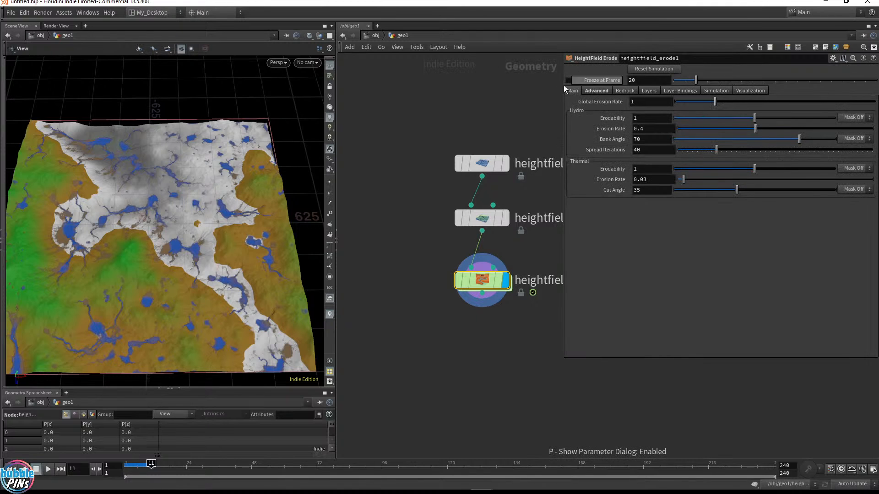
left_click(602, 82)
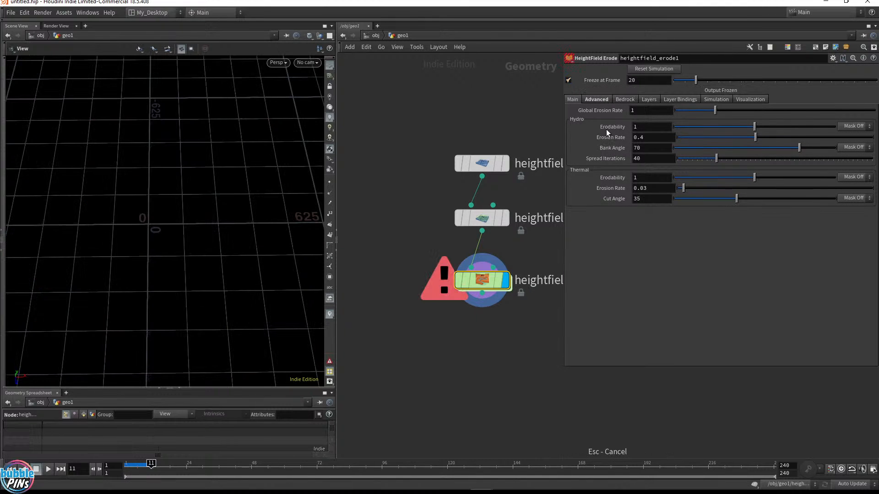
double_click(639, 80)
type("1")
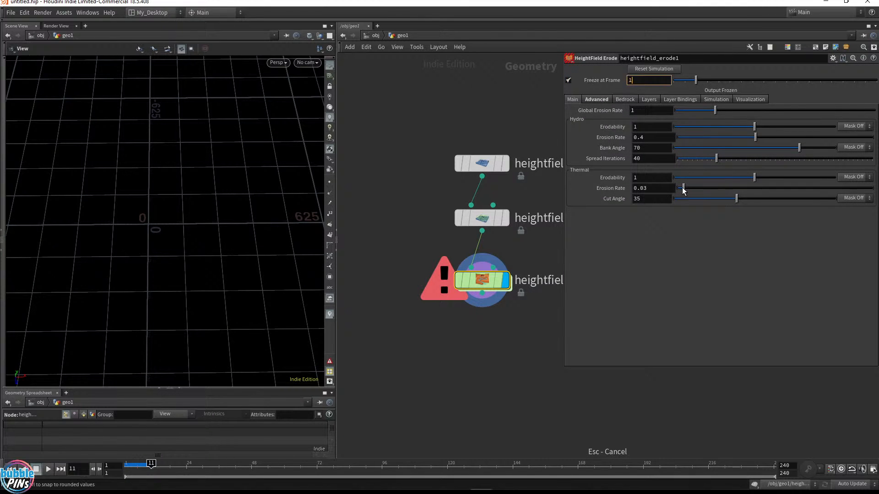
type("1")
key("Return")
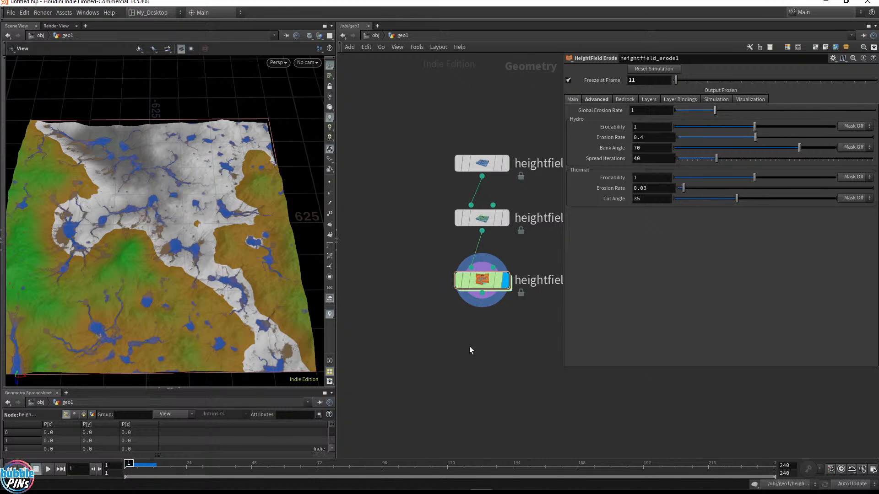
Orbit the eroded terrain and inspect the erode node's information window
mouse_move(305, 263)
left_mouse_down("alt")
mouse_move(290, 273)
mouse_move(294, 267)
left_mouse_up("alt")
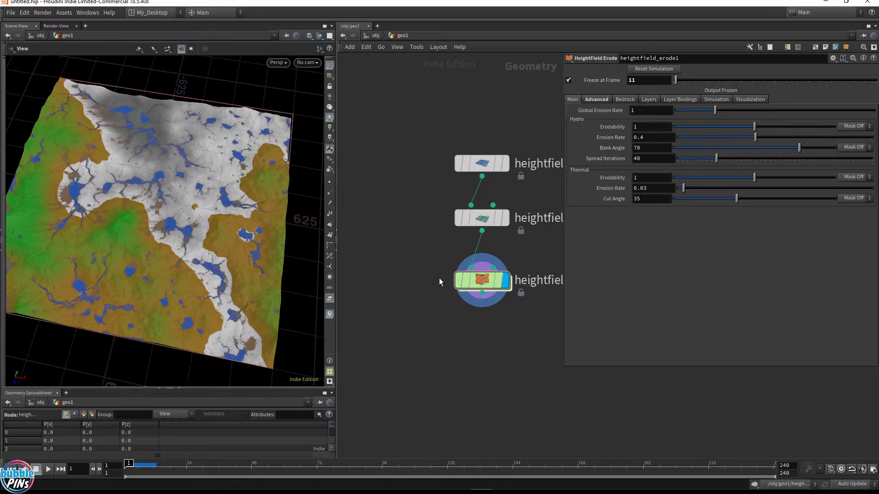
middle_click_drag(554, 329, 489, 325)
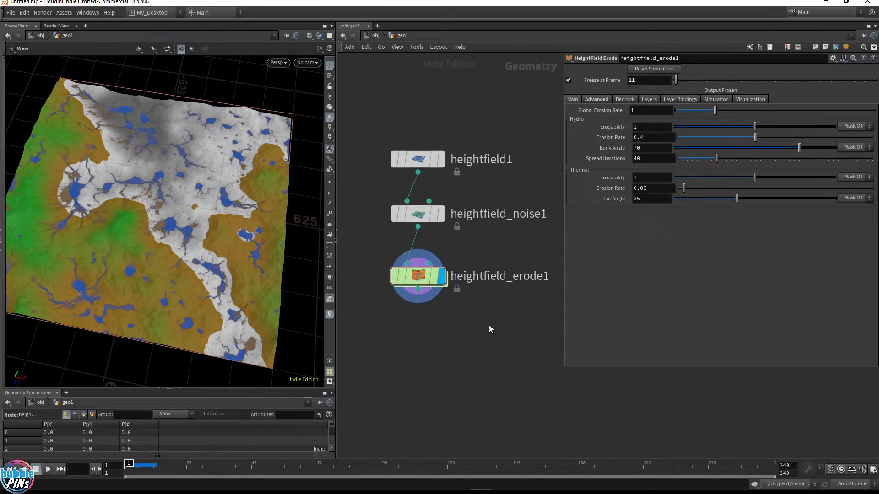
left_click_drag(527, 322, 382, 271)
left_click(378, 279)
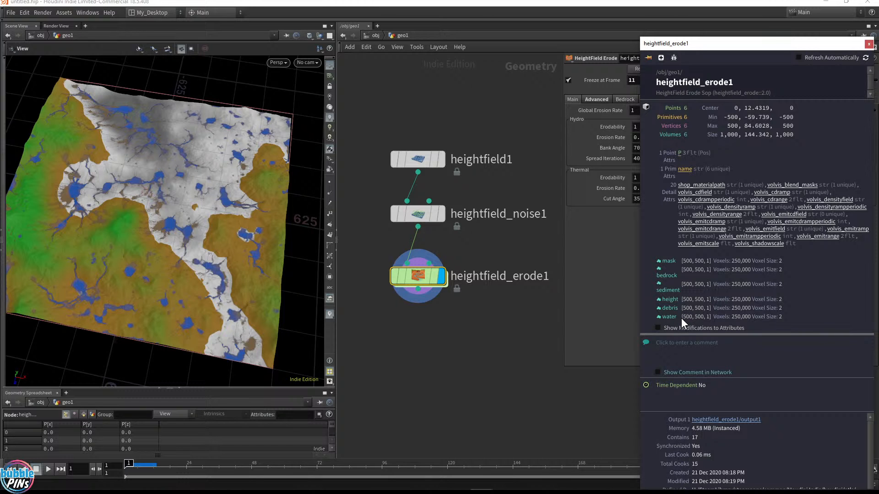
mouse_move(192, 202)
left_mouse_down()
mouse_move(200, 197)
mouse_move(177, 201)
left_mouse_up()
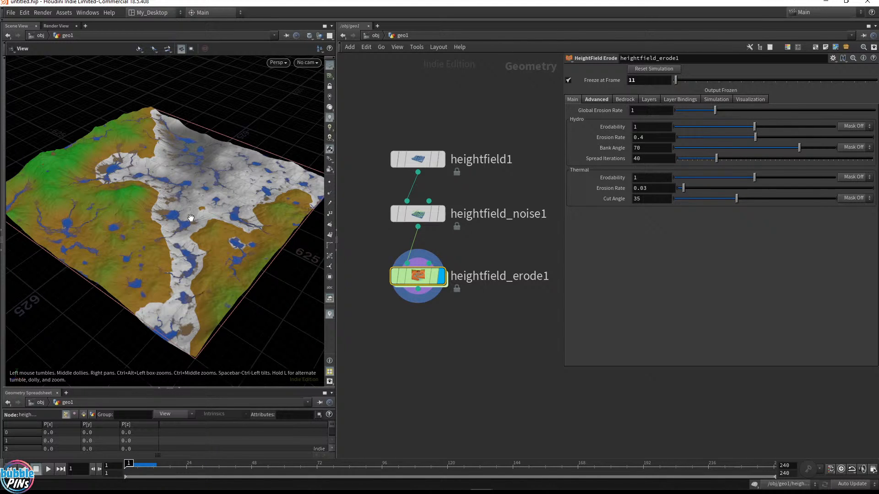
left_click_drag(191, 223, 253, 239)
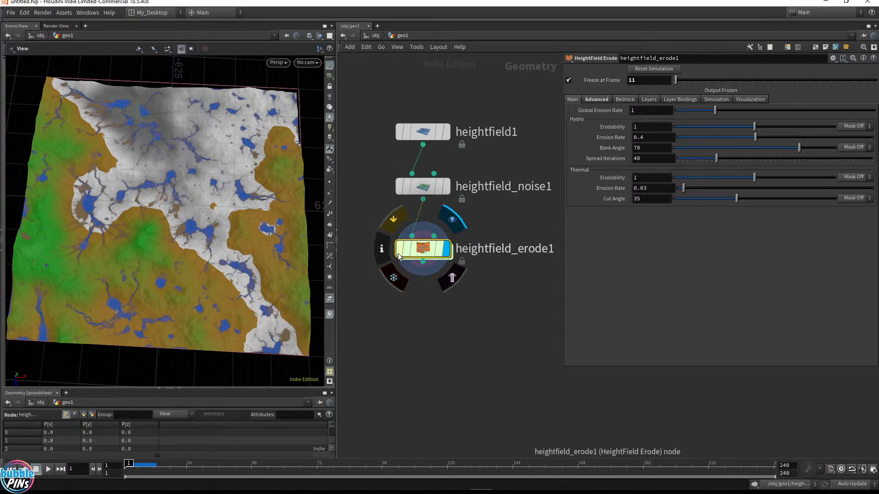
left_click(383, 251)
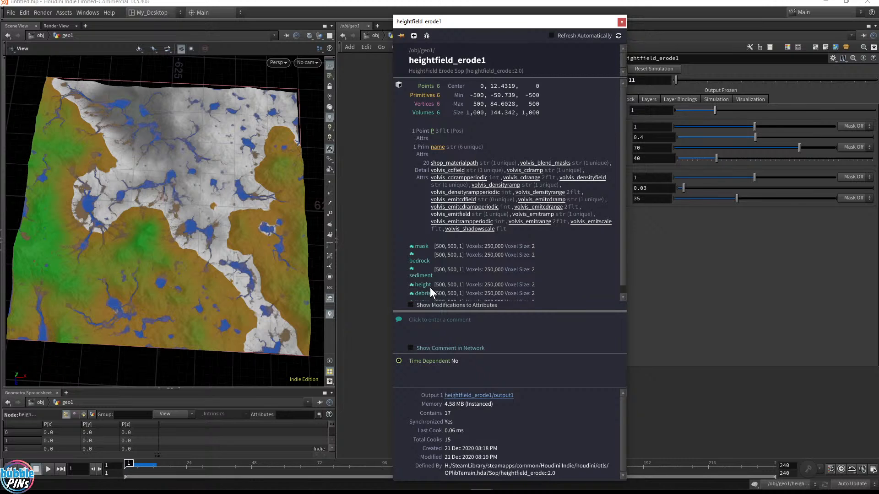
left_click(372, 290)
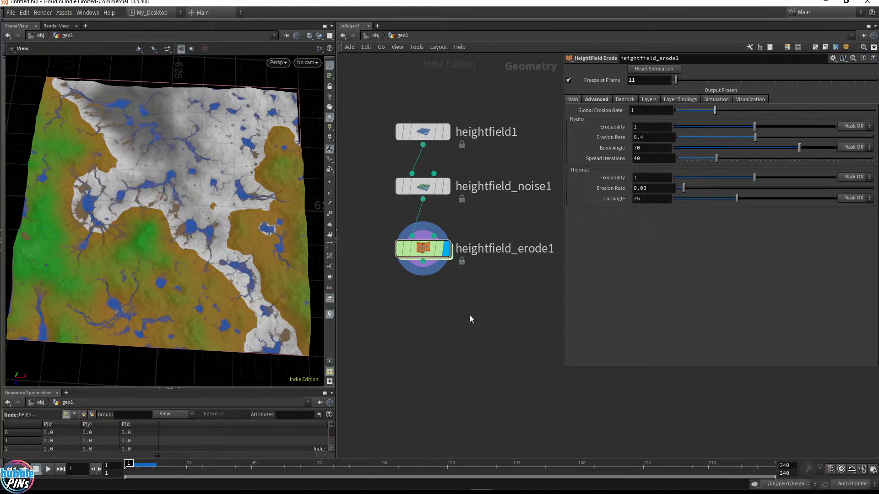
Add a Labs Terrain Mesh ROP node to the network below the erode node
key("Tab")
type("lbas")
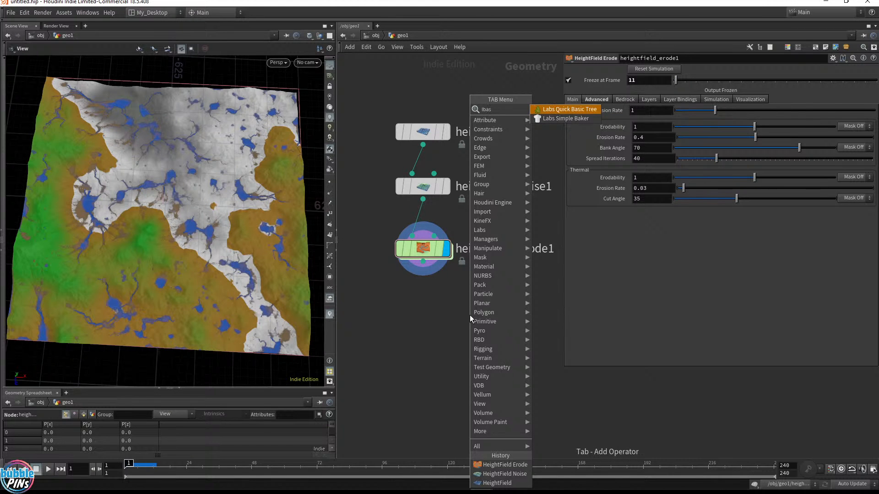
key("BackSpace")
key("BackSpace")
key("BackSpace")
key("BackSpace")
type("l")
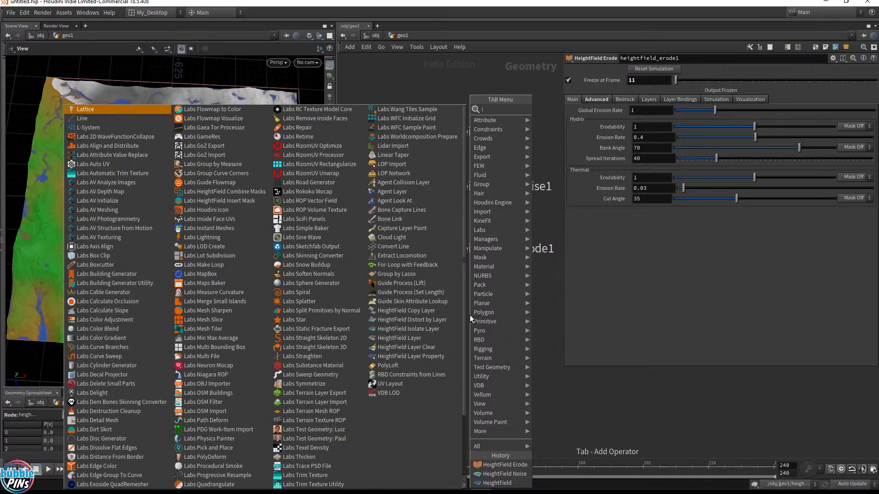
type("abs")
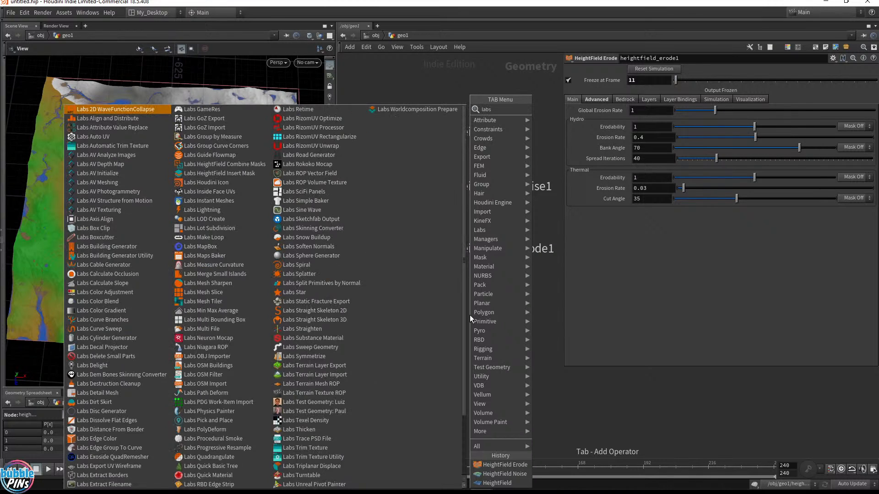
type(" terr")
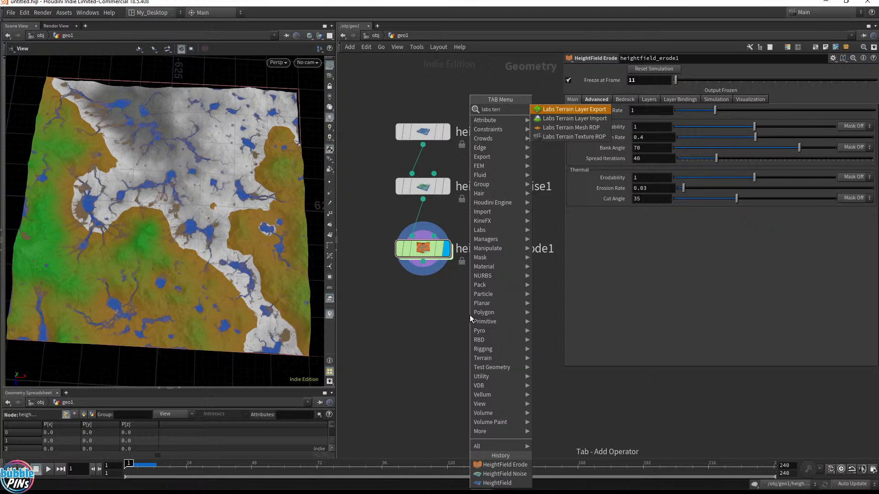
key("Down")
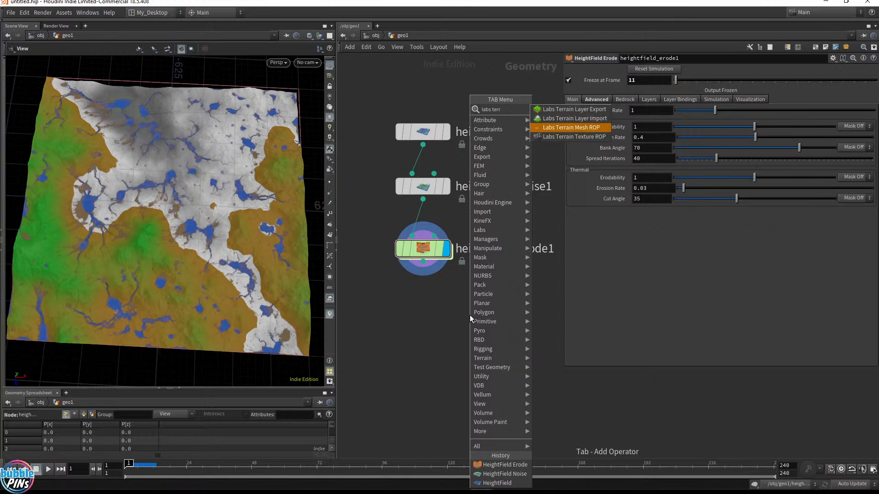
key("Return")
left_click(456, 340)
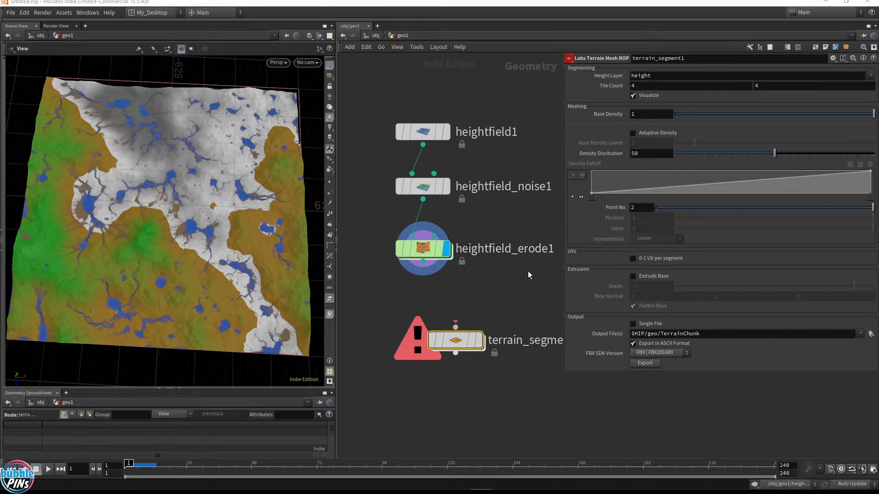
Wire the heightfield_erode1 output into terrain_segment1 and set terrain_segment1 as the displayed node
middle_click_drag(498, 295, 512, 282)
left_click_drag(470, 328, 438, 334)
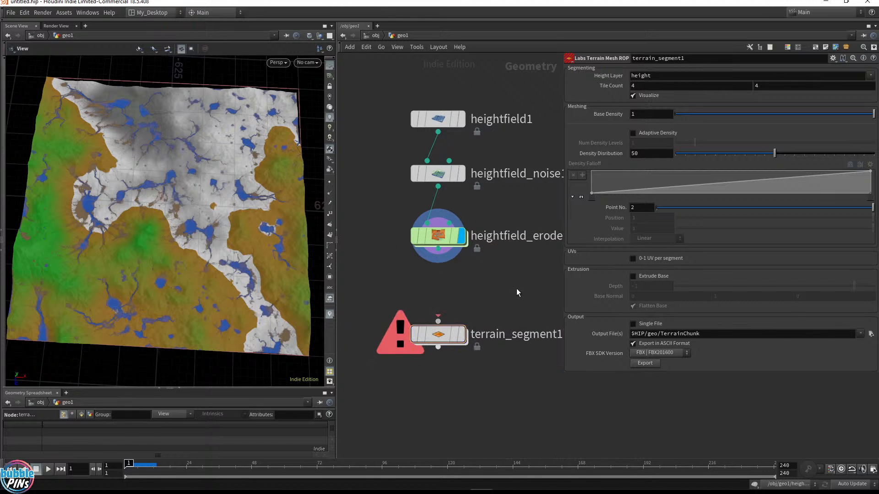
left_click_drag(513, 283, 389, 221)
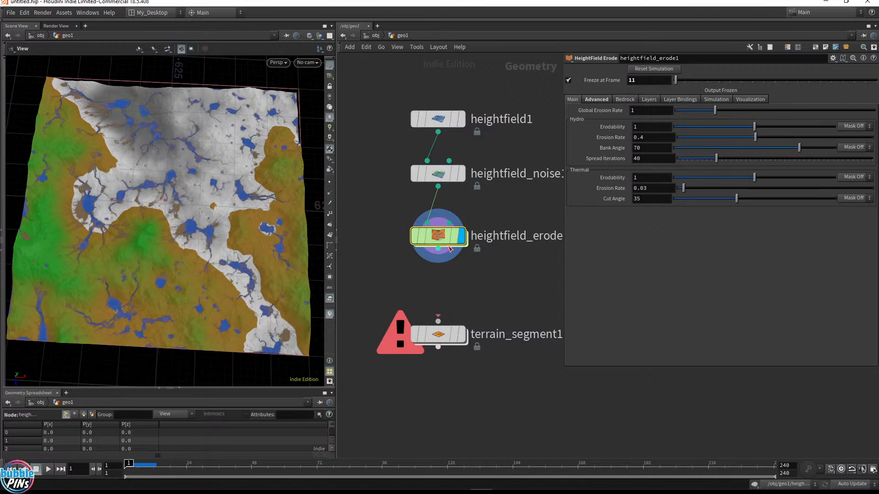
left_click_drag(438, 249, 483, 347)
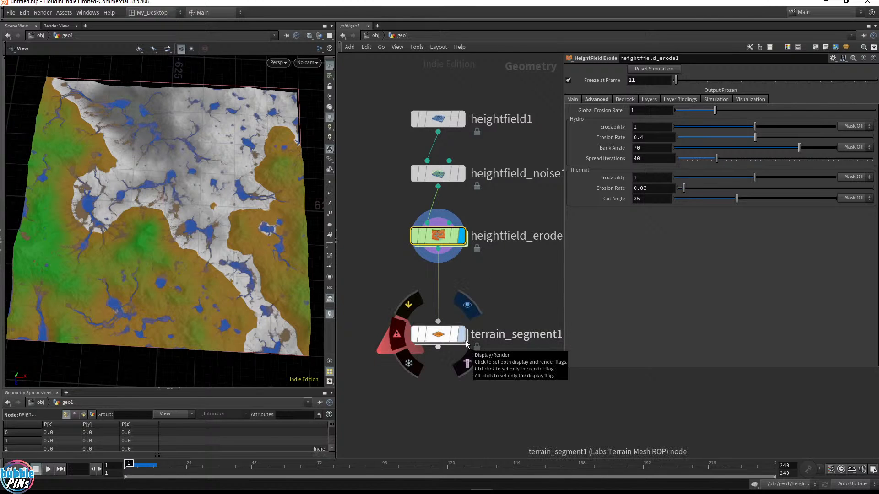
left_click(465, 341)
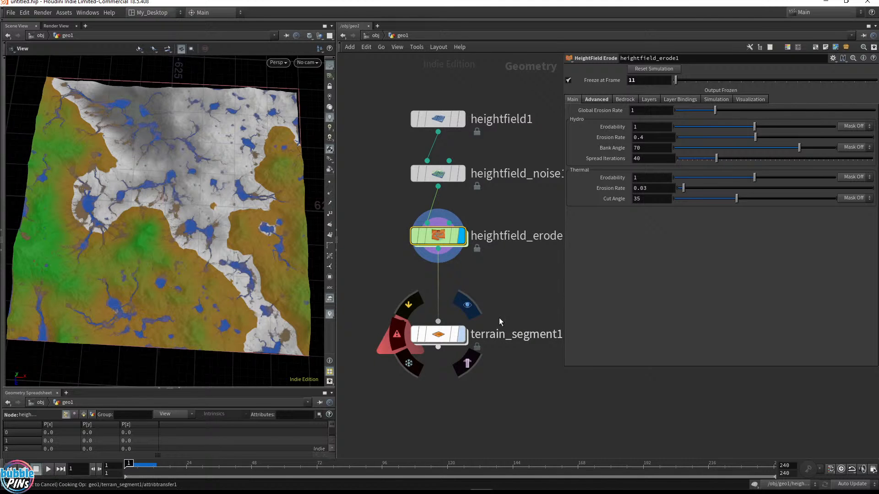
Add a second Scene View pane below the viewport and switch it to the UV view
left_click_drag(122, 243, 146, 192)
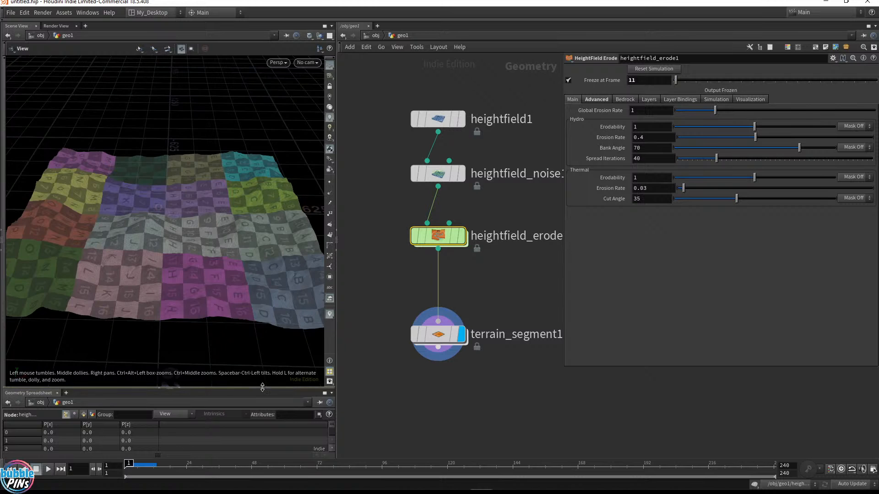
left_click_drag(259, 389, 257, 261)
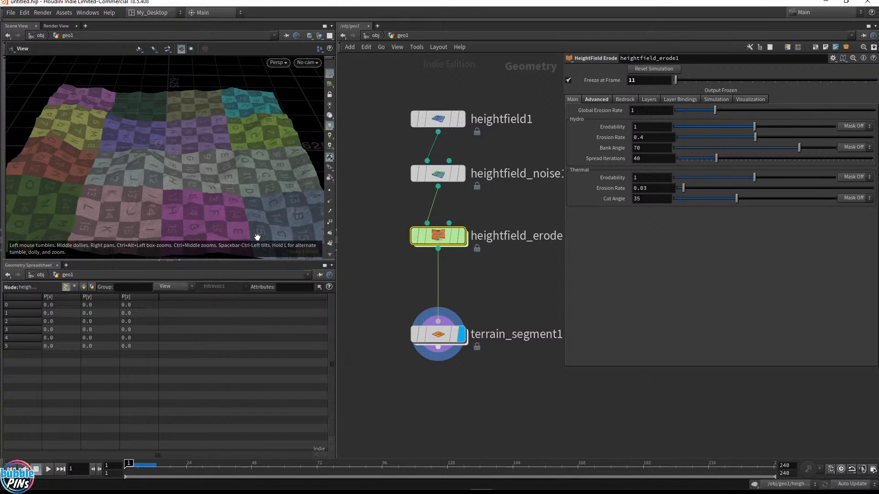
left_click(66, 265)
mouse_move(92, 294)
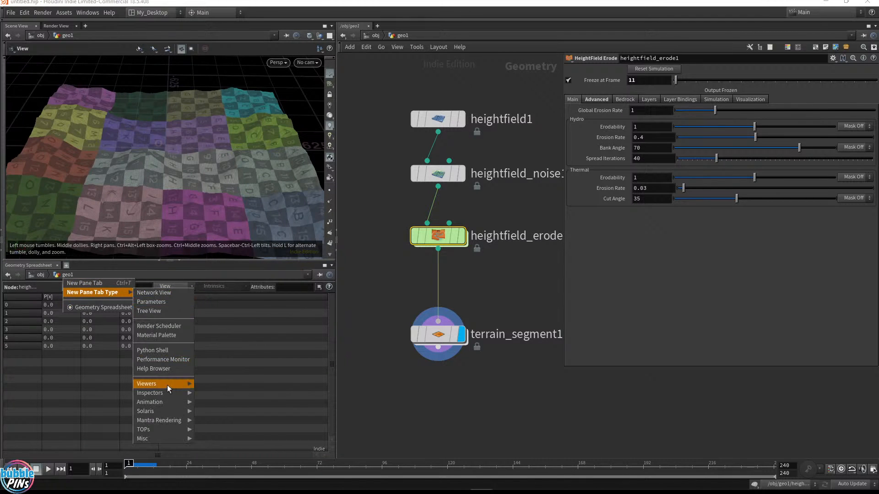
mouse_move(167, 385)
left_click(215, 385)
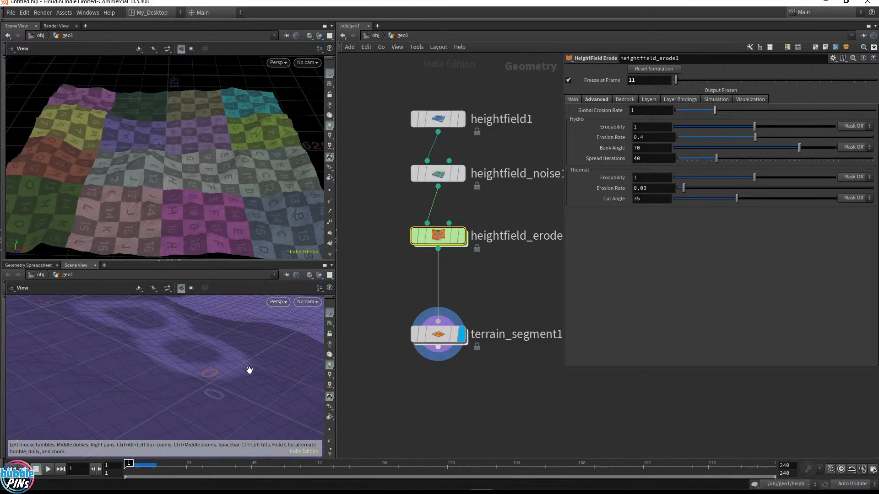
key("space+5")
middle_click_drag(267, 361, 131, 366)
right_click_drag(274, 366, 185, 390)
middle_click_drag(186, 390, 243, 383)
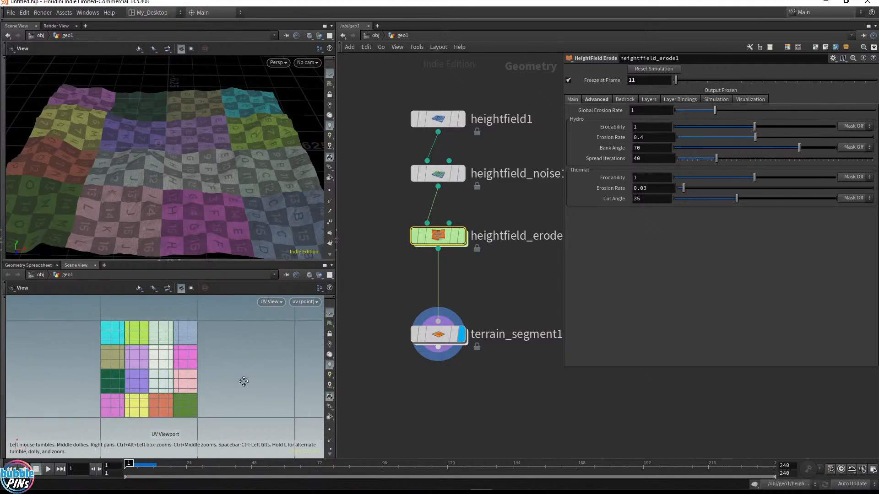
left_click(329, 395)
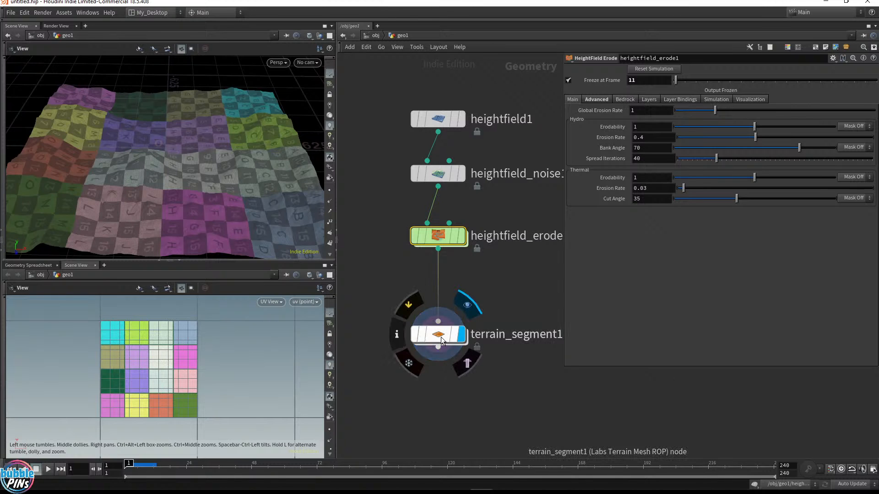
Add a Convert HeightField node branching from the heightfield_erode1 output and set it as the displayed node
left_click_drag(441, 337, 511, 343)
left_click_drag(438, 249, 361, 324)
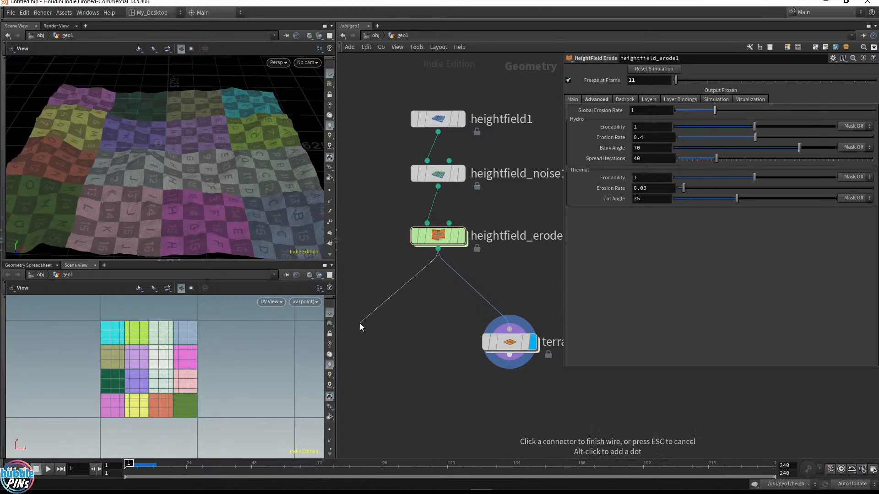
key("Tab")
type("hf con")
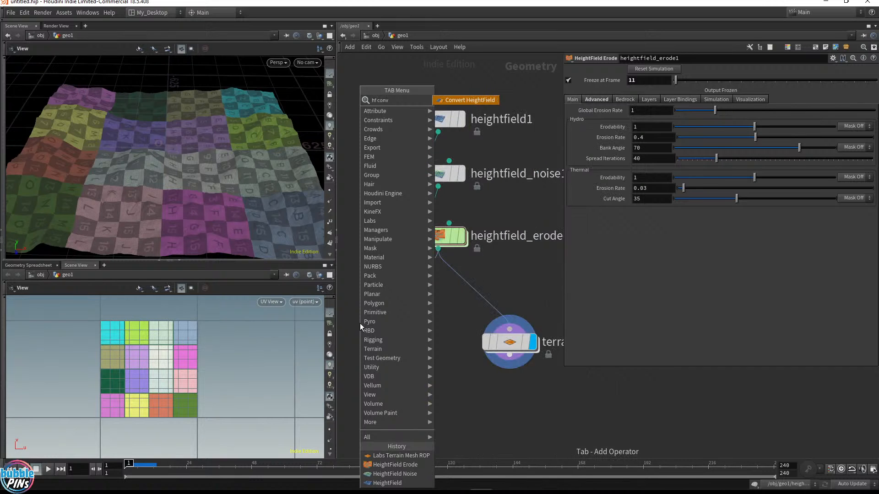
key("Return")
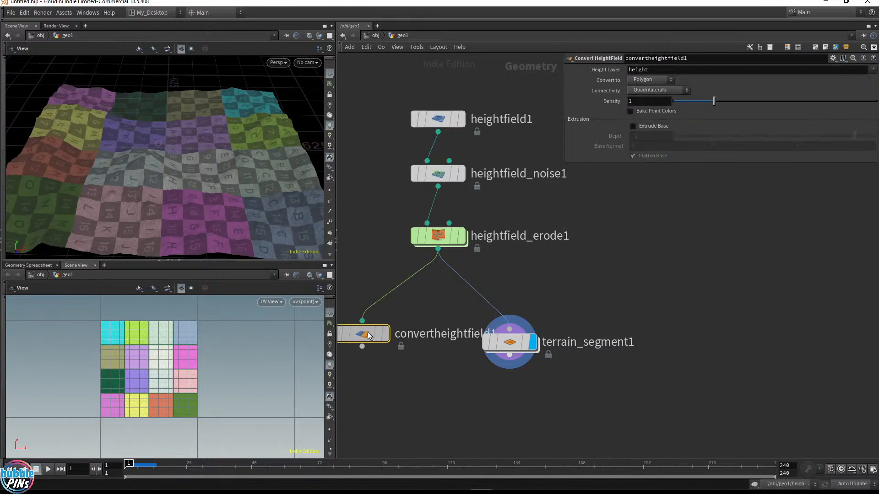
left_click(372, 339)
left_click_drag(515, 342, 586, 346)
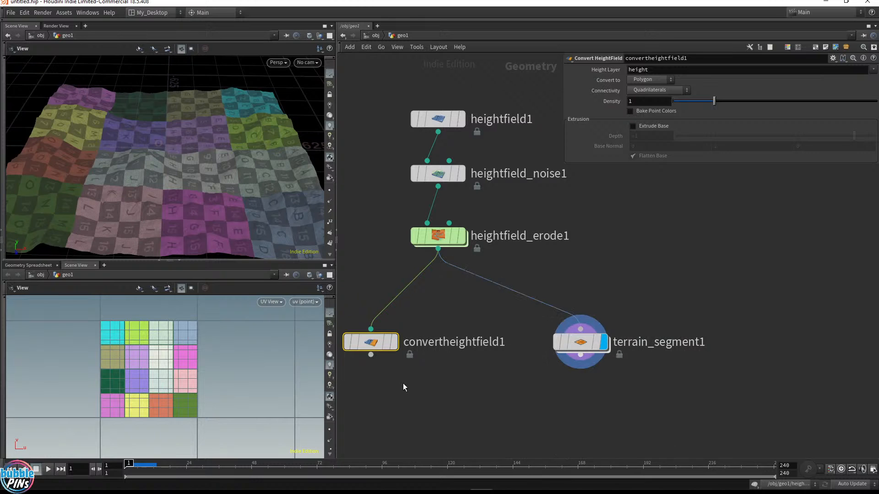
middle_click_drag(461, 384, 500, 398)
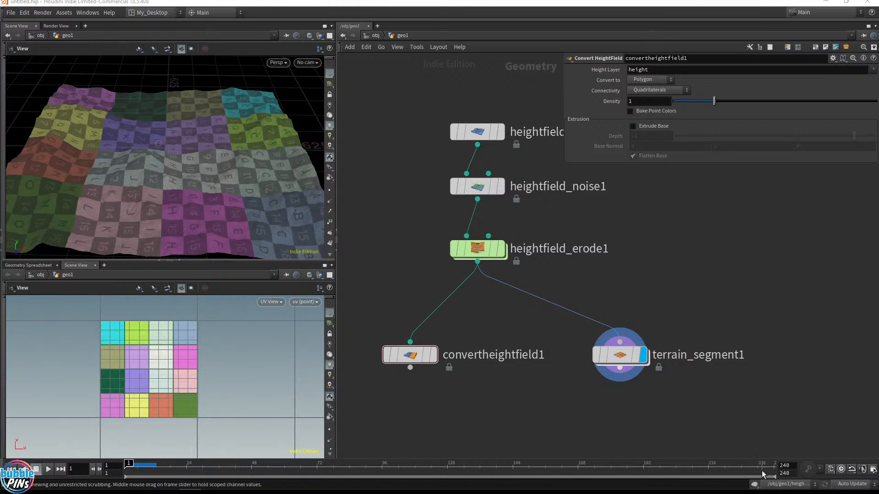
left_click_drag(470, 401, 365, 319)
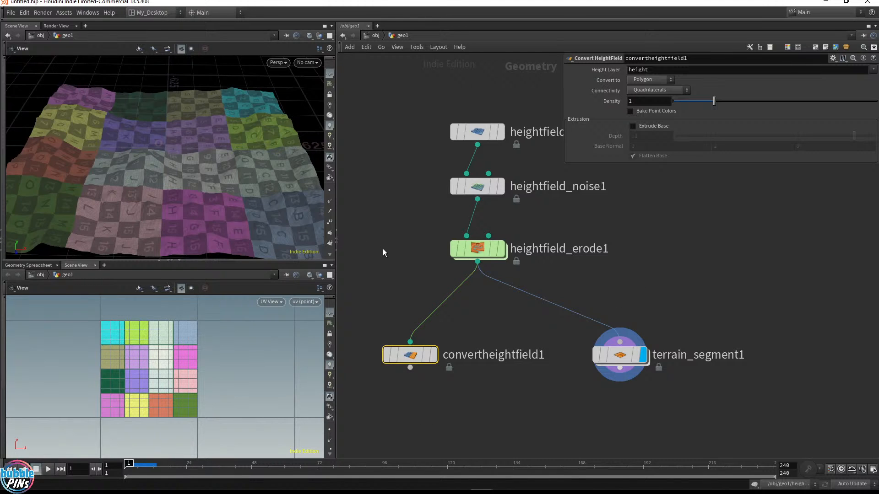
left_click(434, 355)
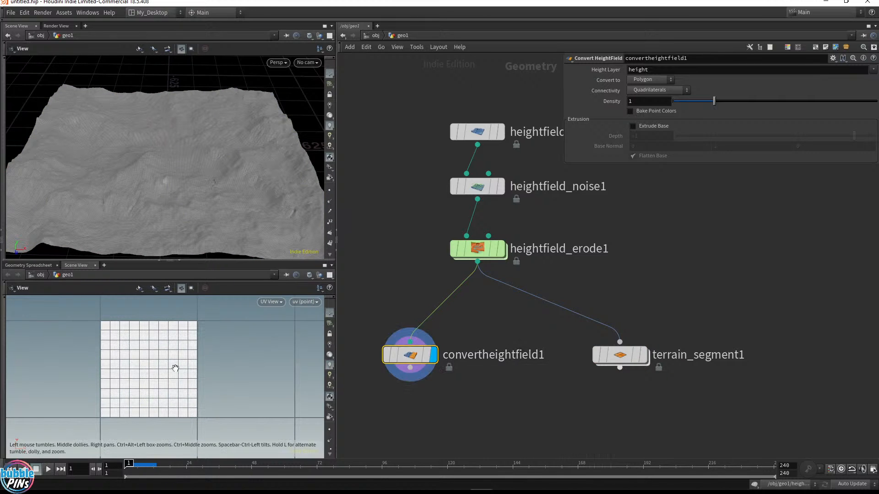
right_click_drag(191, 352, 192, 365)
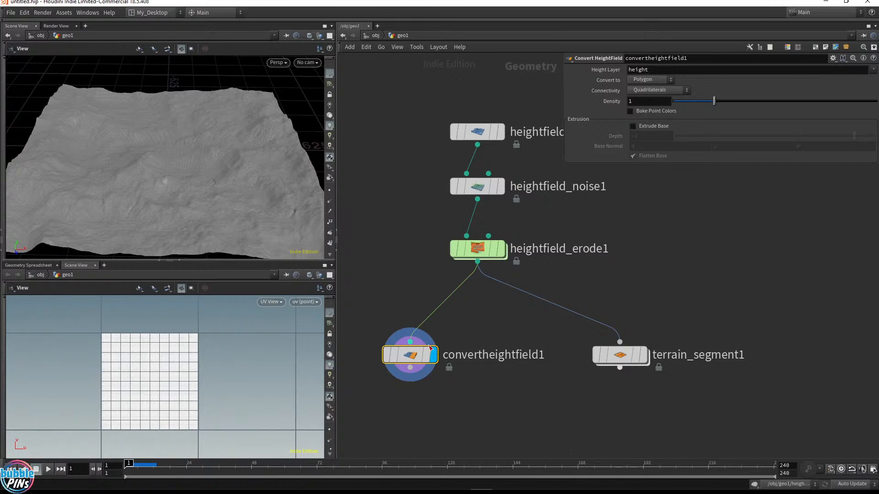
mouse_move(422, 358)
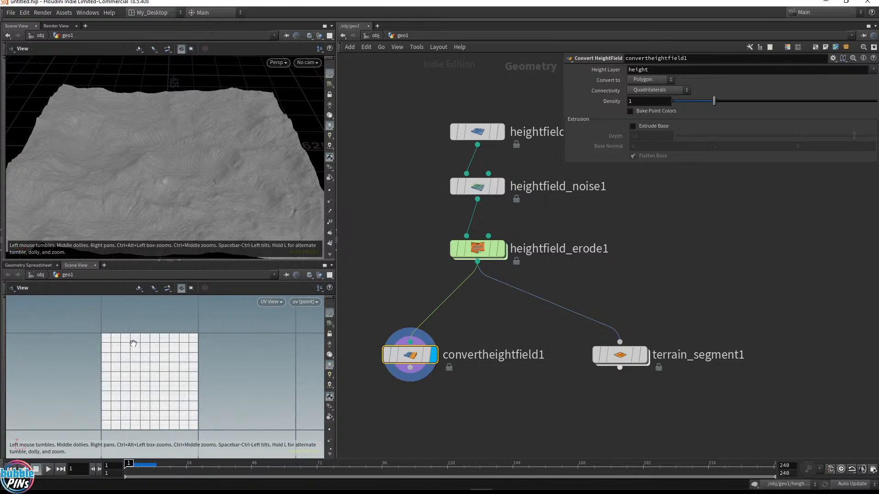
Append a UV Quick Shade node below convertheightfield1 and set it as the displayed node
left_click(465, 297)
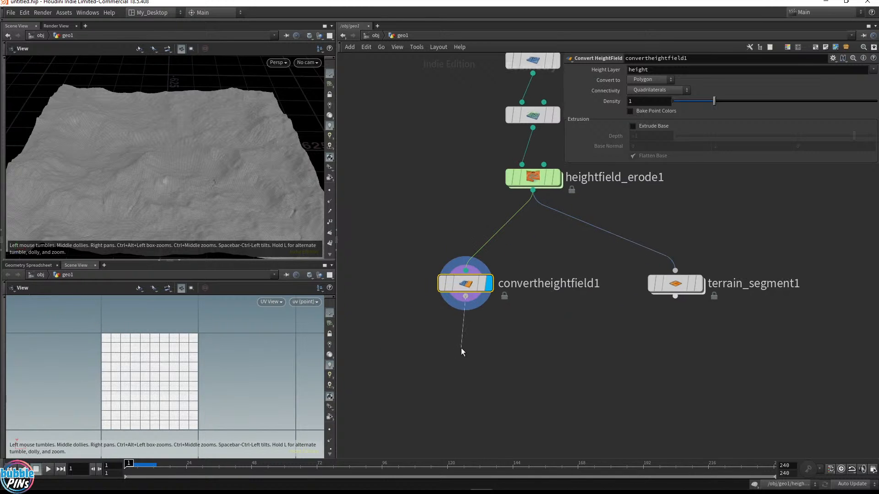
key("Tab")
type("quick")
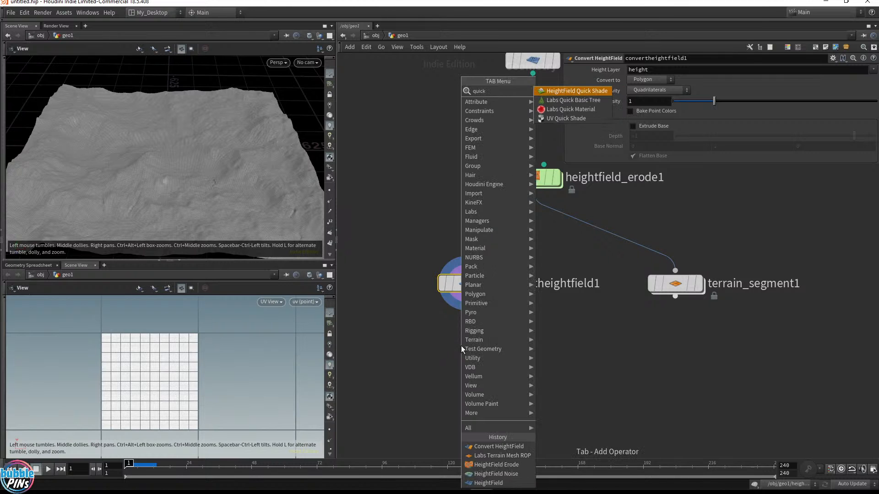
key("Down")
key("Down")
key("Down")
key("Return")
left_click(460, 347)
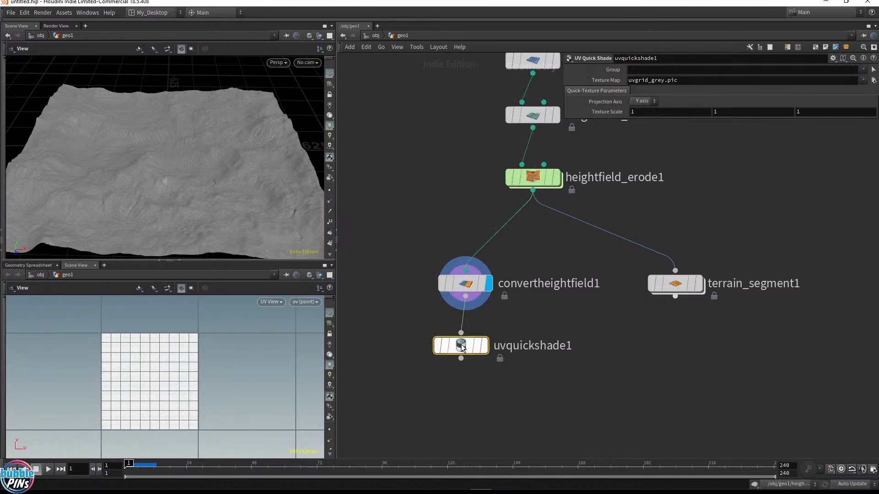
left_click(489, 352)
left_click_drag(178, 151, 224, 177)
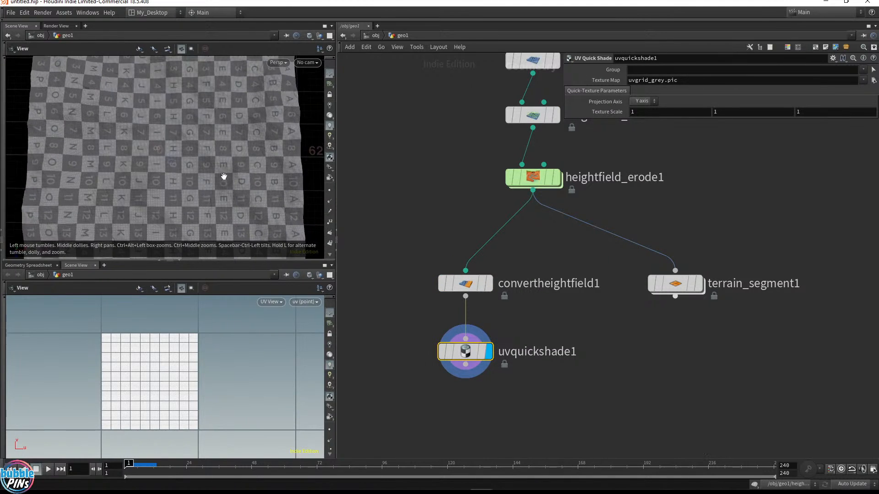
scroll(249, 170, "down", 4)
right_click_drag(257, 168, 218, 163)
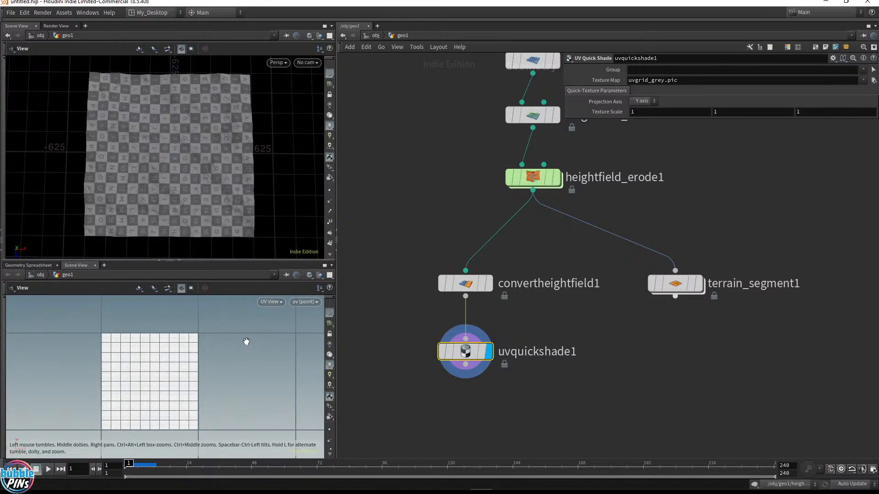
middle_click_drag(245, 342, 130, 353)
right_click_drag(256, 362, 151, 393)
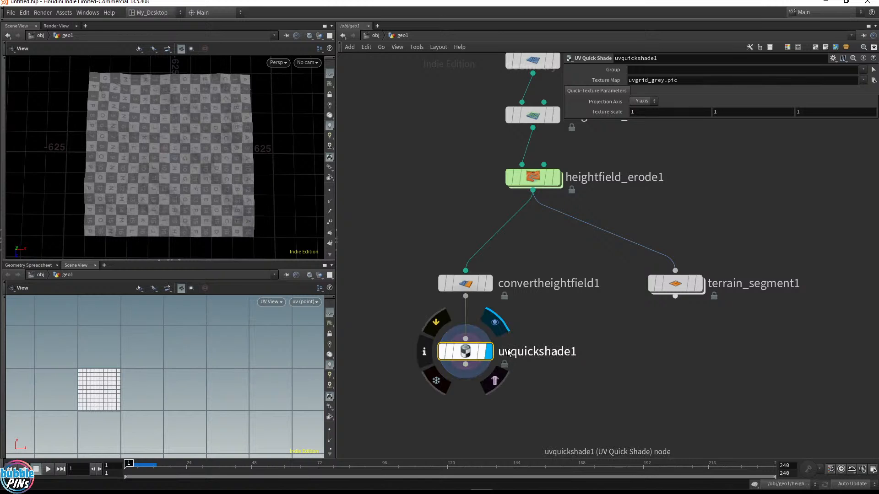
Switch the display back to the heightfield_erode1 node and select it
left_click_drag(545, 328, 355, 229)
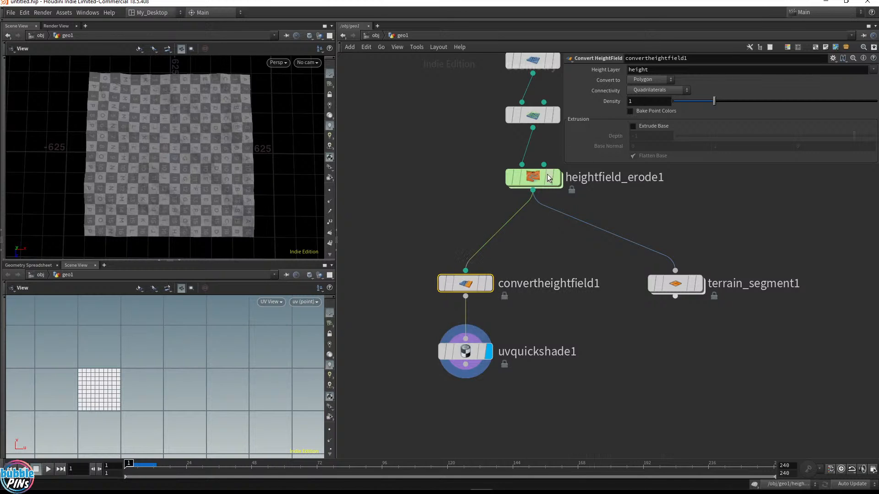
left_click(558, 185)
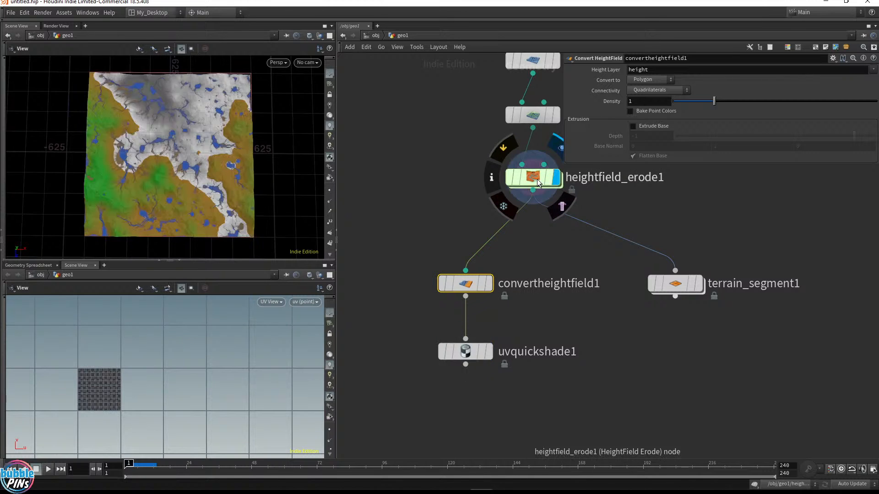
left_click(545, 178)
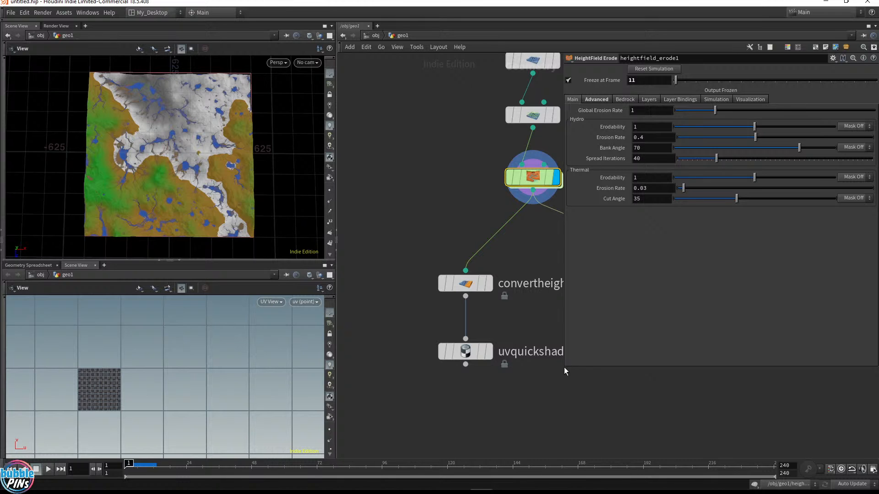
left_click_drag(564, 368, 680, 297)
middle_click_drag(645, 366, 596, 403)
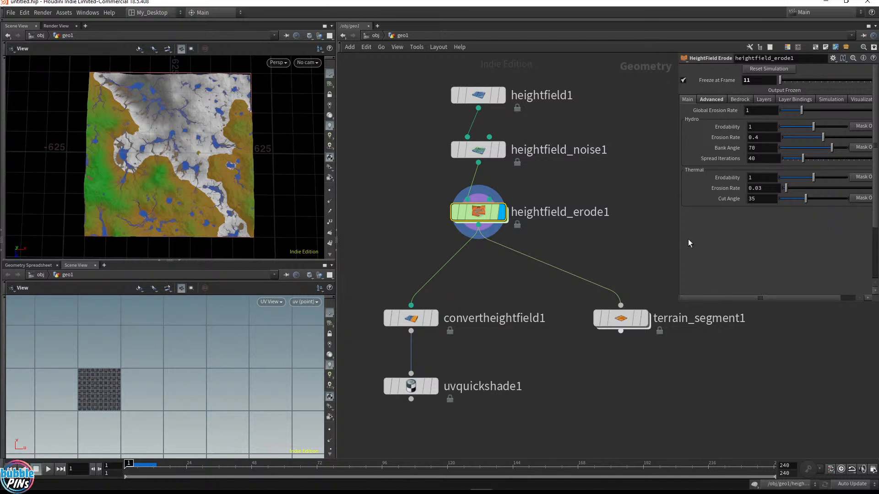
Set the terrain_segment1 node as the displayed node and select it
left_click_drag(542, 417, 359, 285)
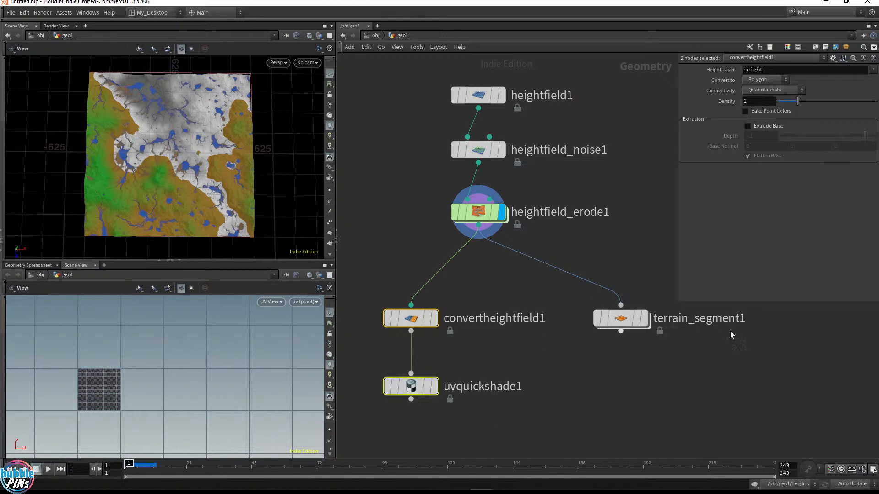
left_click(647, 321)
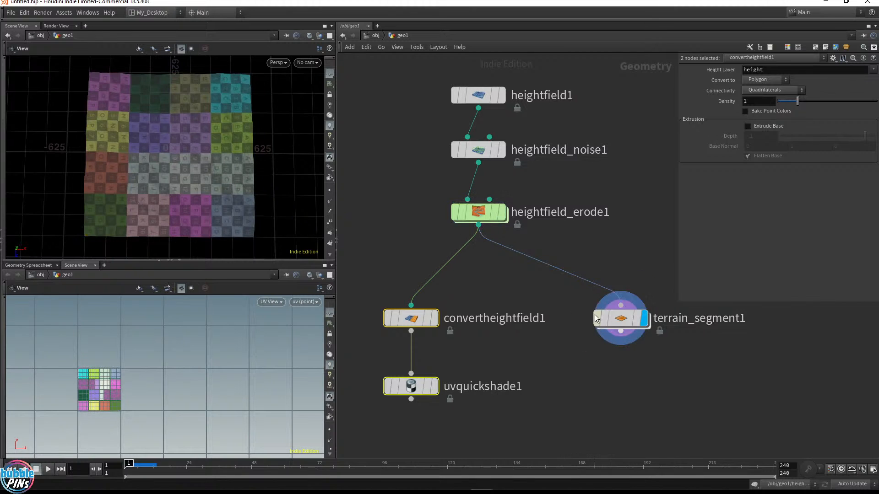
left_click(624, 319)
left_click_drag(734, 346, 592, 279)
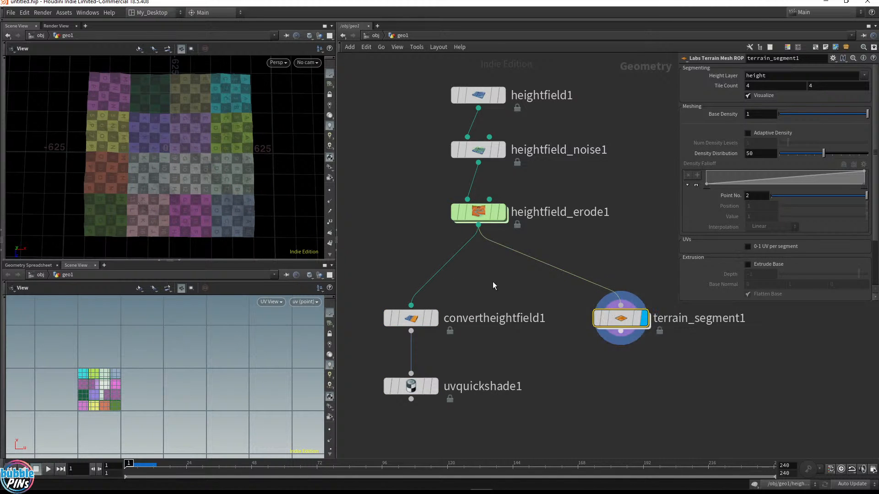
Color the convertheightfield1 and uvquickshade1 nodes black
left_click_drag(377, 278, 433, 407)
mouse_move(626, 320)
key("c")
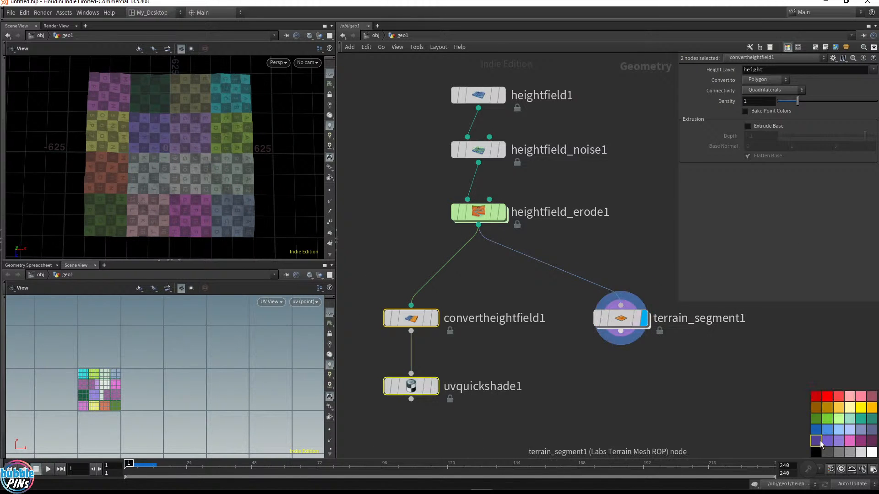
left_click(816, 453)
scroll(504, 339, "down", 3)
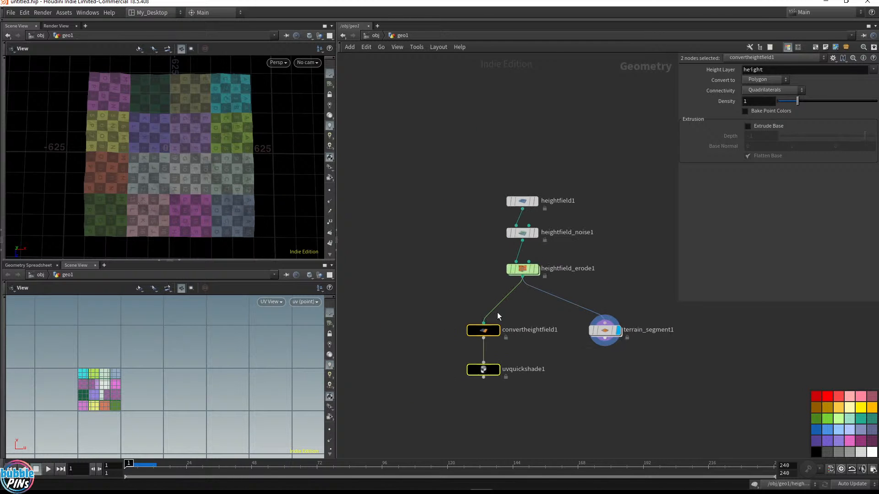
Move the black branch aside and place terrain_segment1 directly below heightfield_erode1
left_click_drag(485, 333, 383, 333)
left_click_drag(606, 334, 524, 334)
left_click(524, 334)
left_click_drag(611, 362, 463, 298)
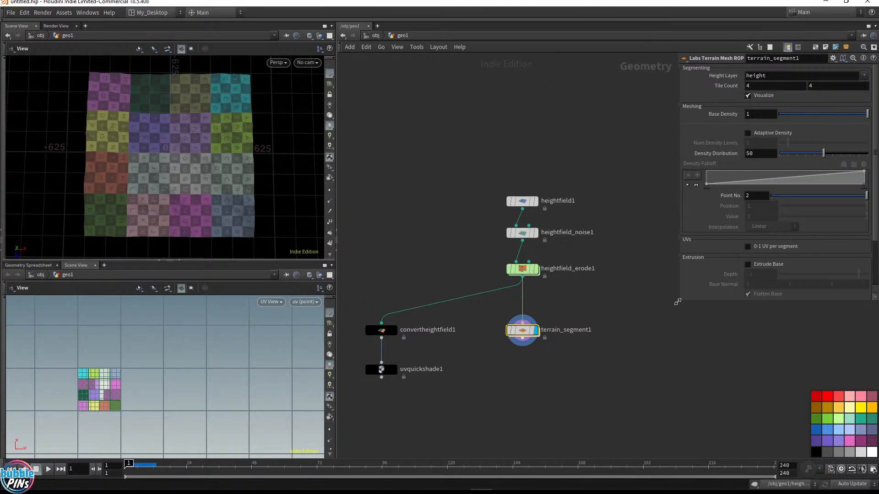
Set terrain_segment1's Tile Count to 2 by 2
left_click_drag(679, 301, 604, 354)
scroll(749, 327, "down", 1)
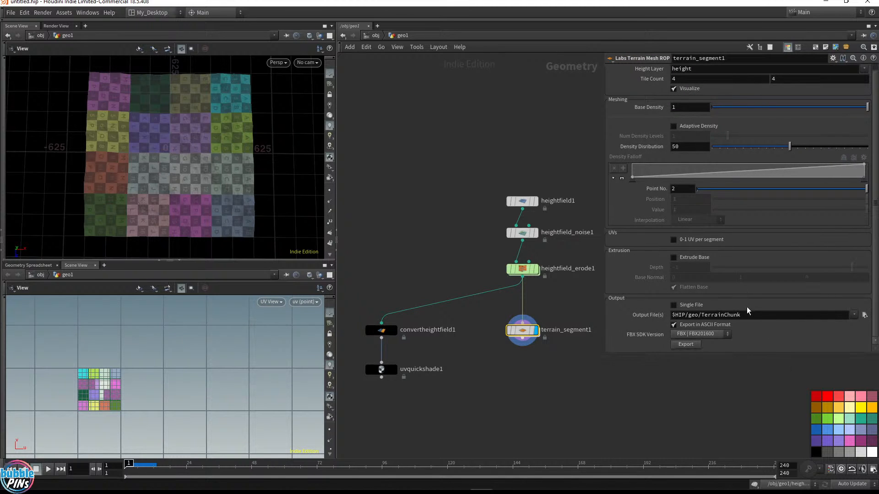
scroll(641, 196, "up", 1)
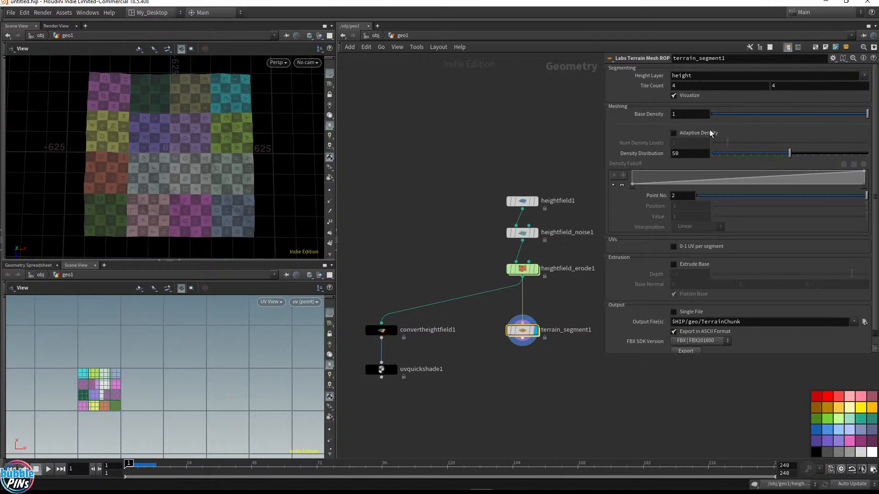
left_click(694, 86)
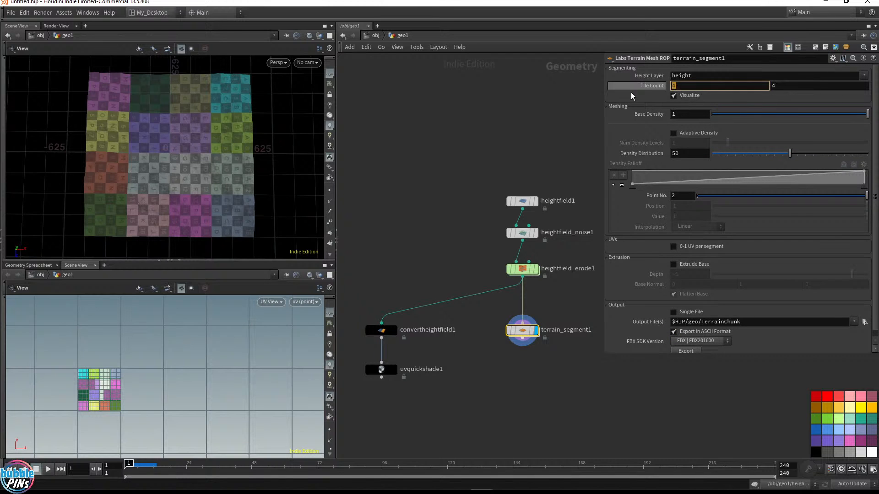
type("2")
key("Tab")
type("2")
key("Return")
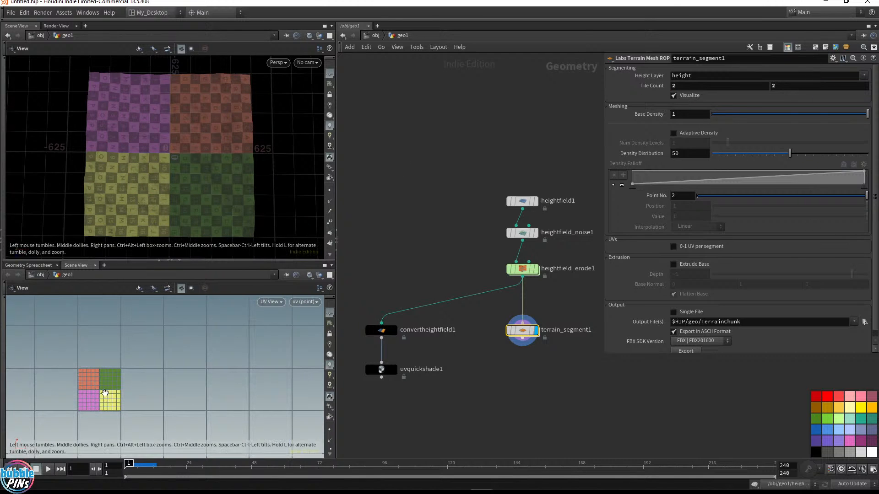
scroll(725, 311, "down", 1)
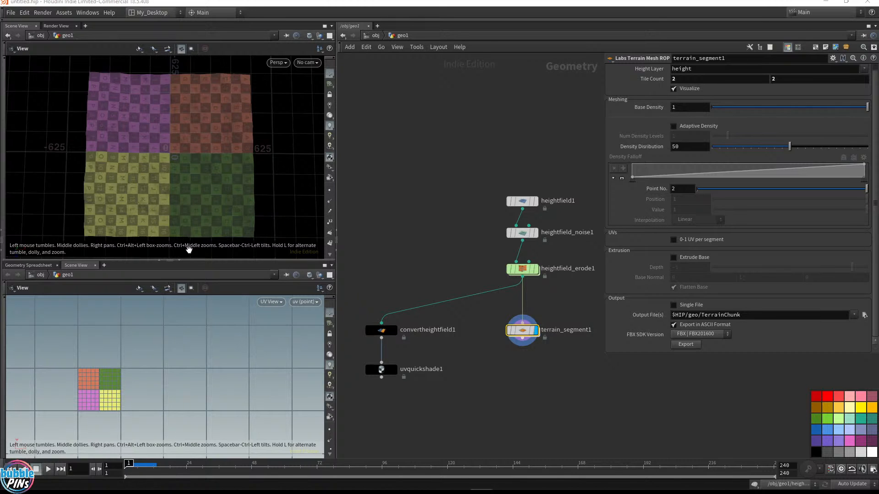
left_click_drag(495, 381, 578, 311)
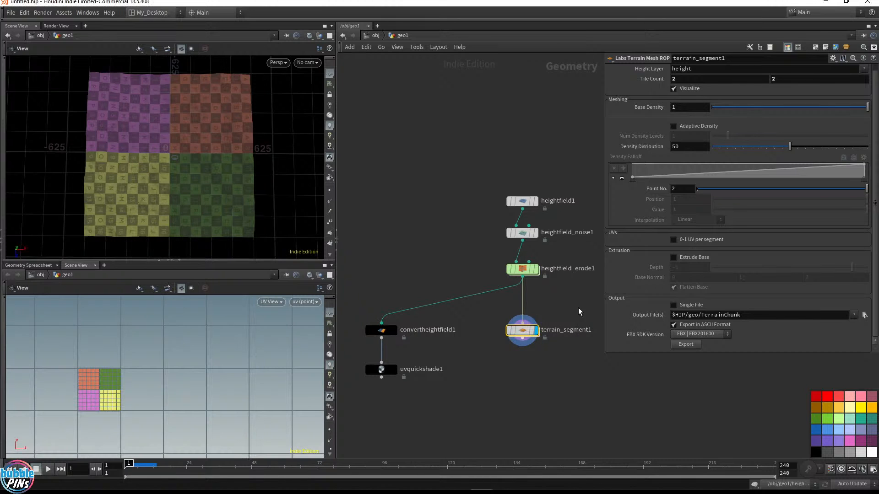
scroll(130, 383, "up", 3)
right_click_drag(146, 397, 239, 377)
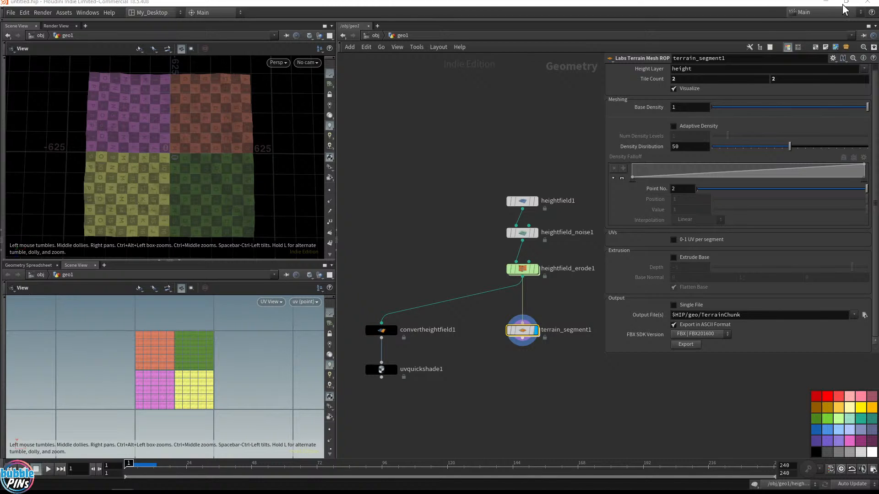
Install the asset library 'Reorder UDIM tiles for Painter.hdalc' from the project folder into the current HIP file
left_click(65, 13)
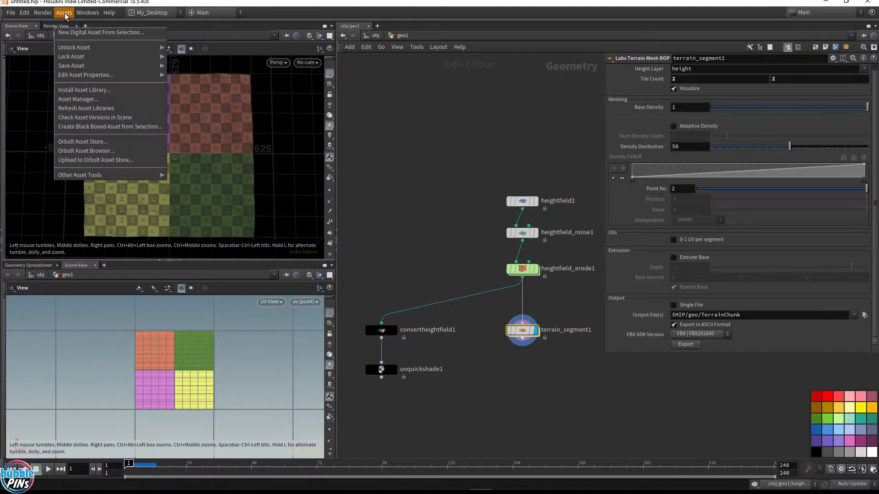
left_click(78, 92)
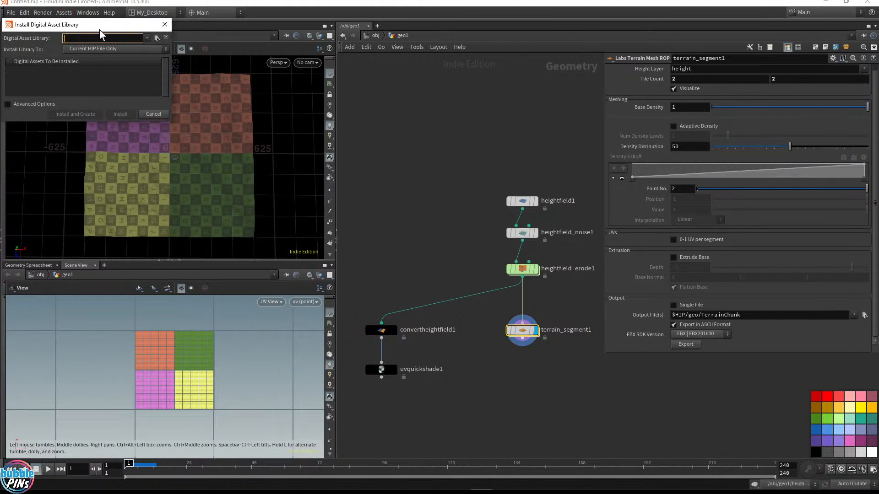
left_click_drag(100, 26, 365, 137)
left_click(422, 150)
triple_click(386, 54)
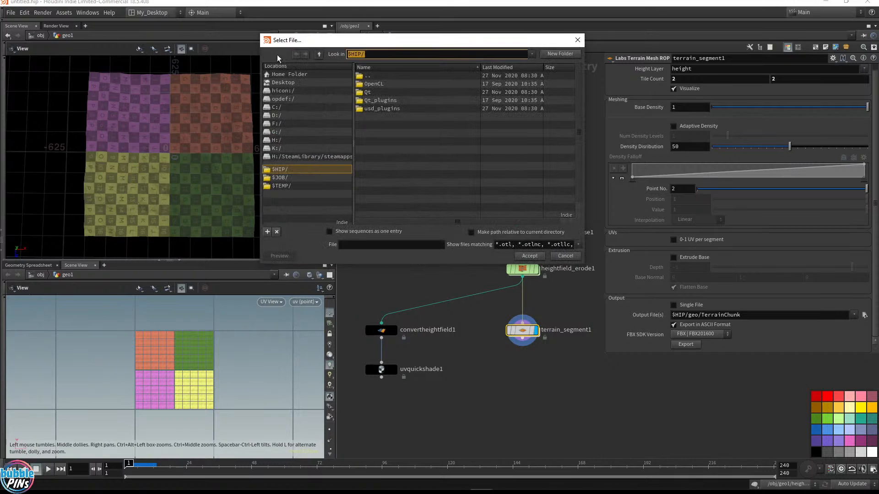
key("ctrl+v")
key("Return")
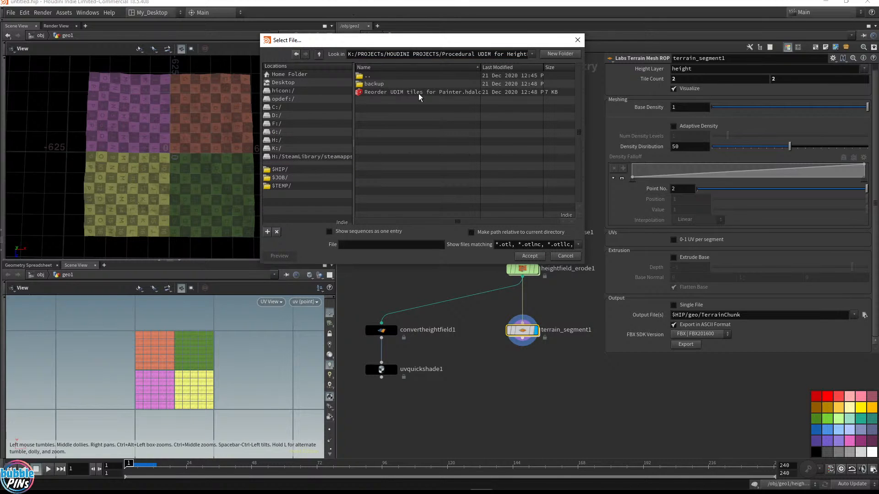
left_click(458, 92)
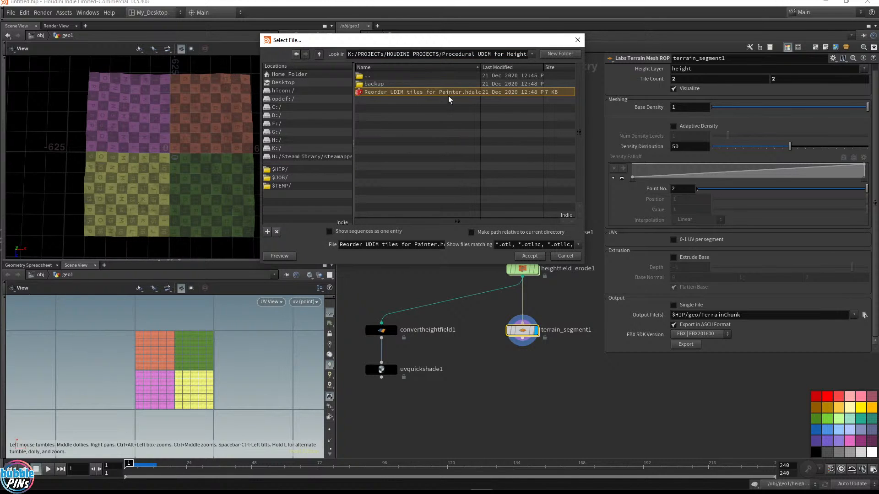
double_click(417, 96)
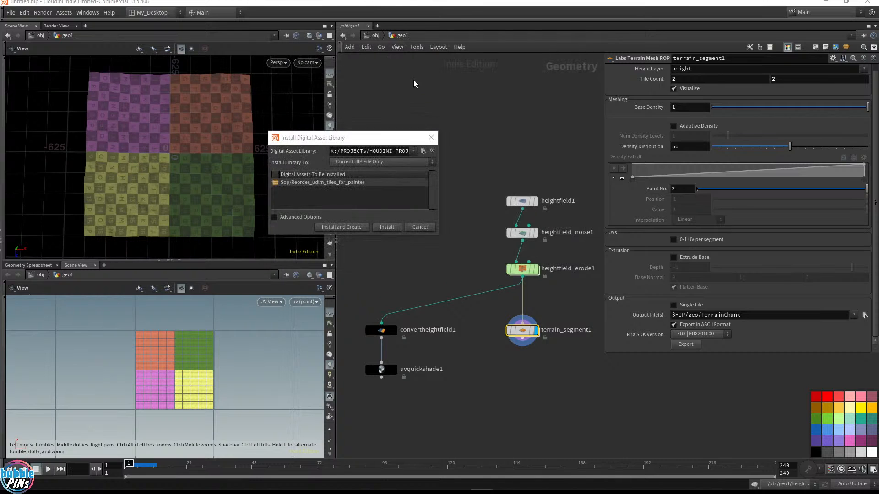
left_click(386, 230)
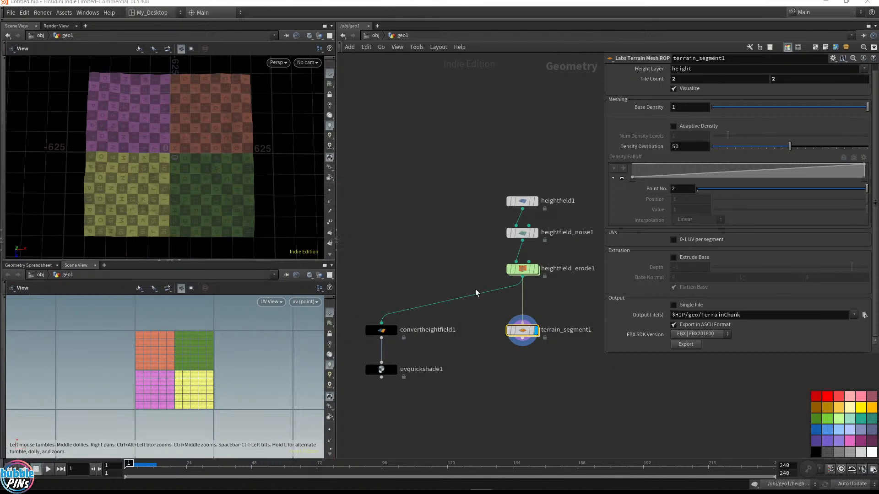
Add a Reorder udim tiles for painter node below terrain_segment1 and wire terrain_segment1 into it
left_click(560, 393)
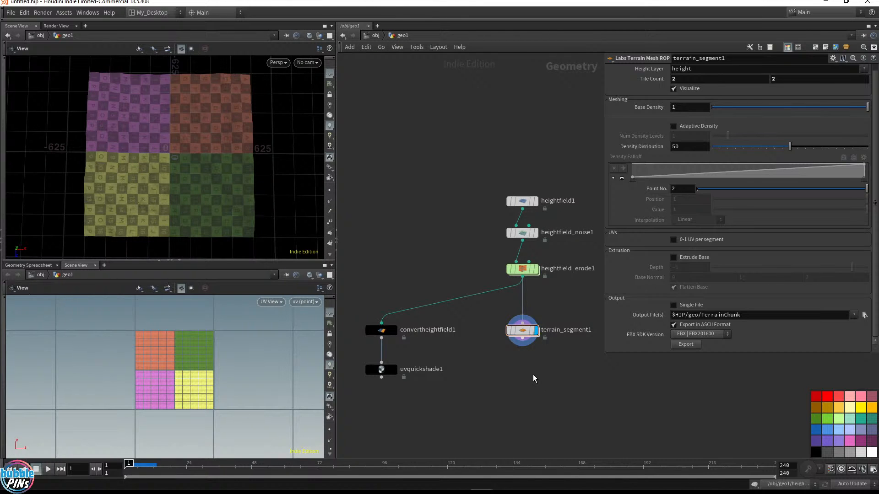
key("Tab")
type("reor")
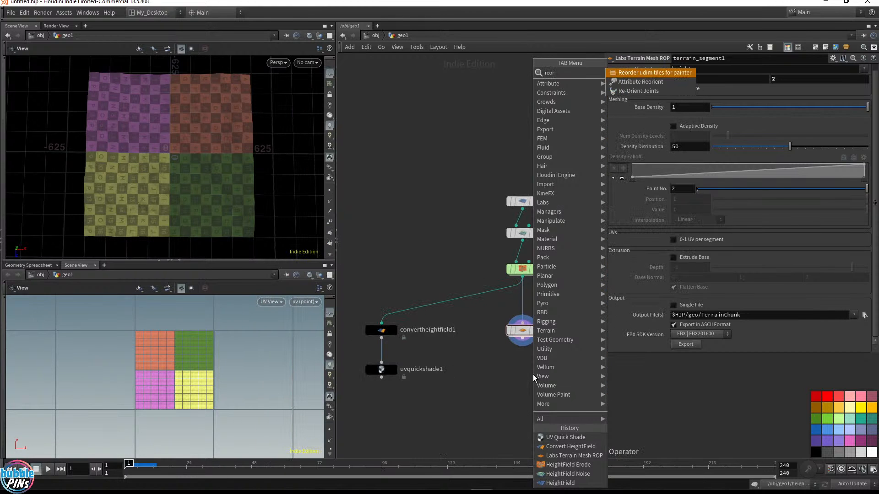
type("d")
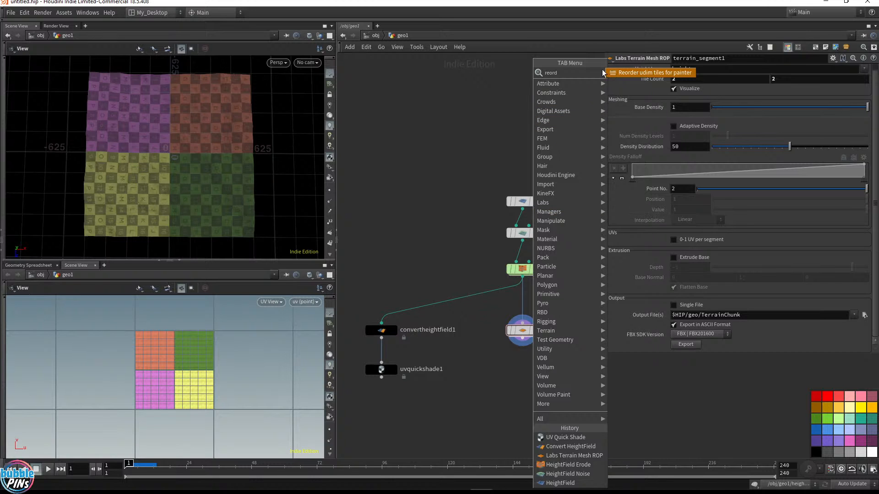
left_click(624, 73)
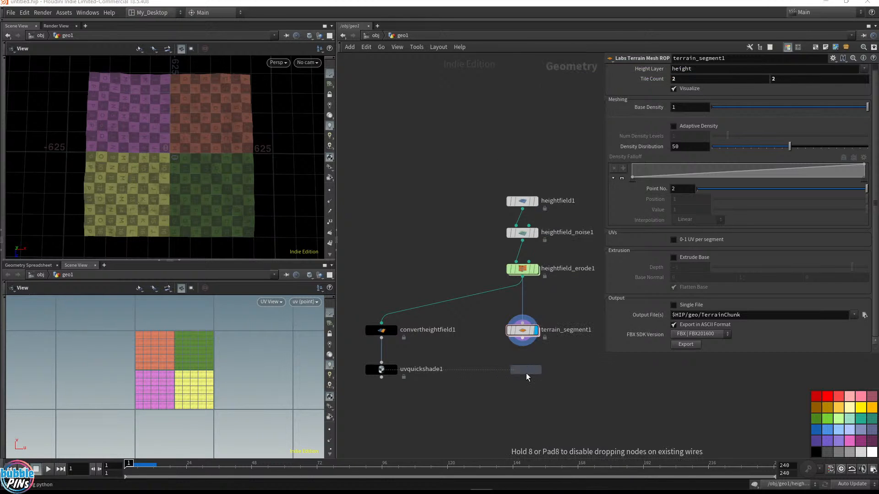
left_click(526, 373)
left_click_drag(526, 379, 523, 393)
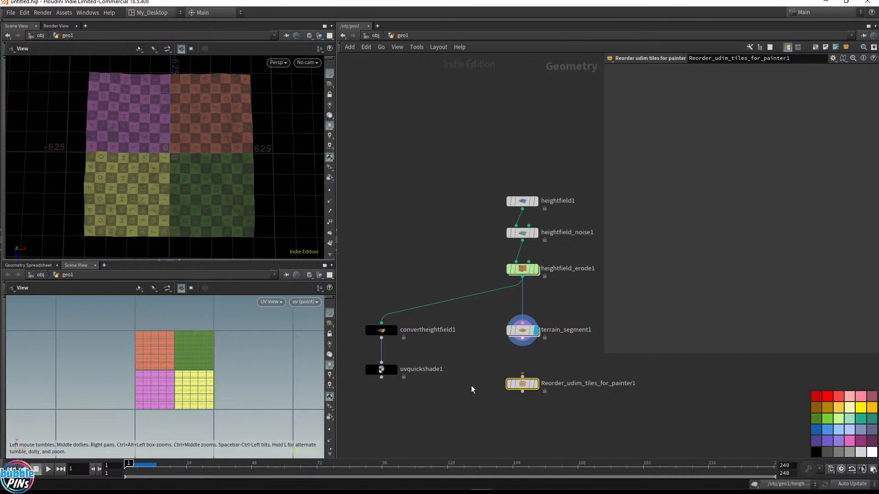
left_click_drag(522, 343, 524, 378)
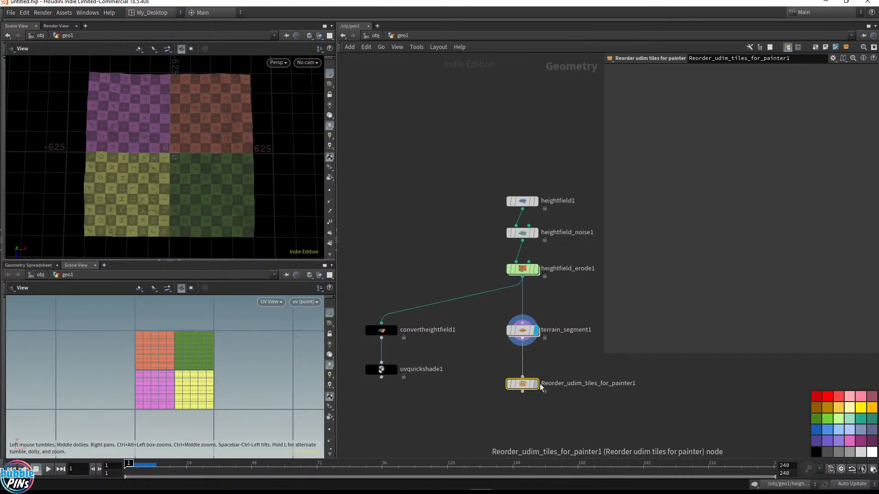
mouse_move(538, 389)
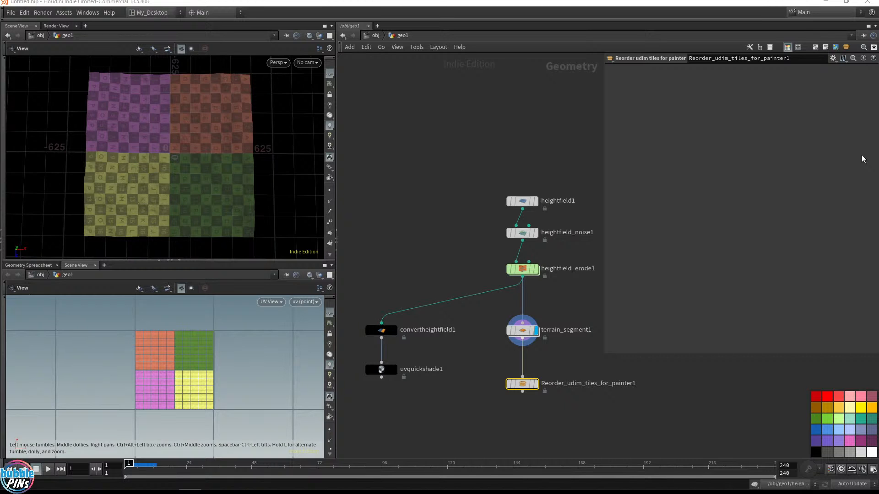
Set Reorder_udim_tiles_for_painter1 as the displayed node and dive inside it
middle_click_drag(539, 143, 502, 53)
scroll(526, 229, "up", 3)
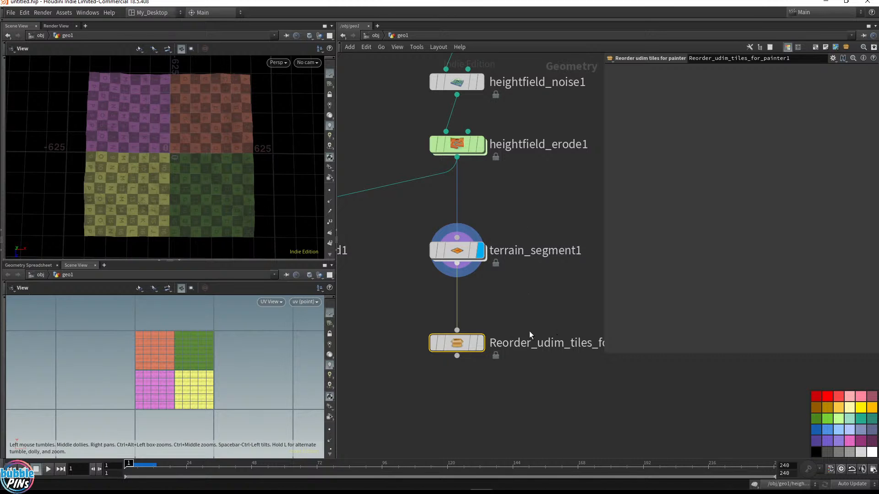
mouse_move(481, 348)
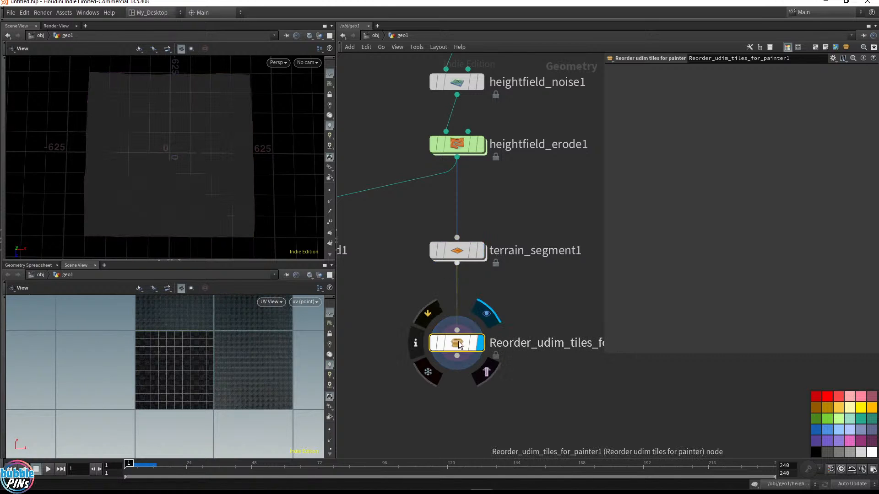
right_click(461, 343)
left_click(488, 335)
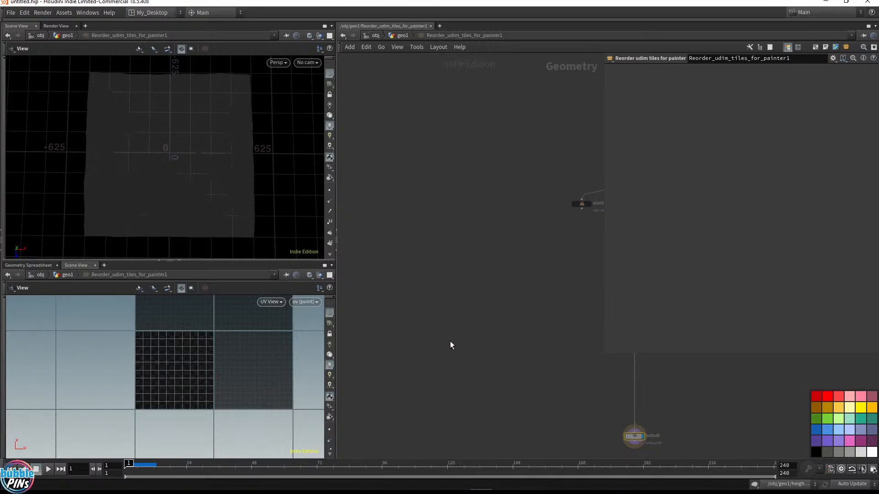
Examine the asset's internal network and the UDIM code of its Attribute Wrangle nodes
key("h")
scroll(531, 211, "up", 6)
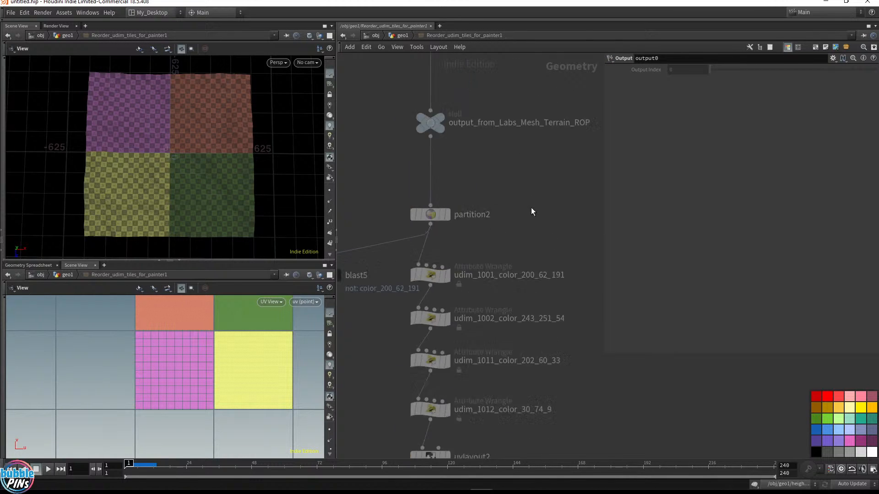
middle_click_drag(530, 226, 563, 218)
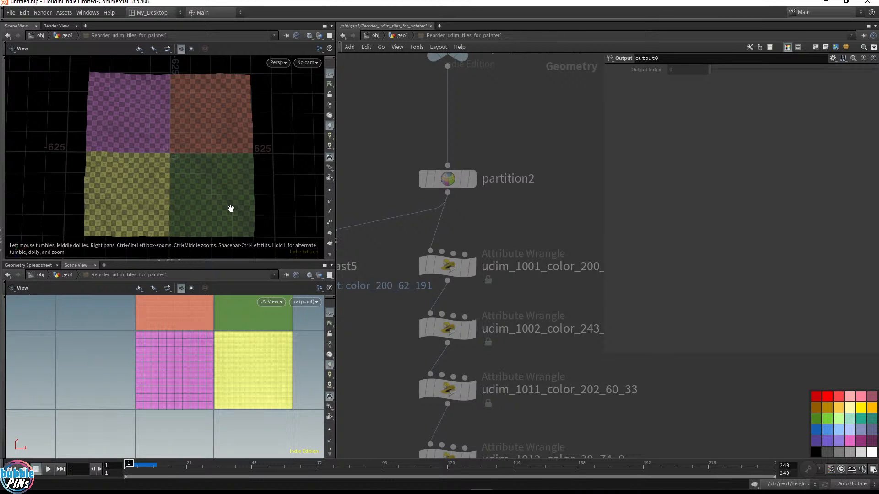
mouse_move(475, 181)
left_click_drag(472, 233, 403, 270)
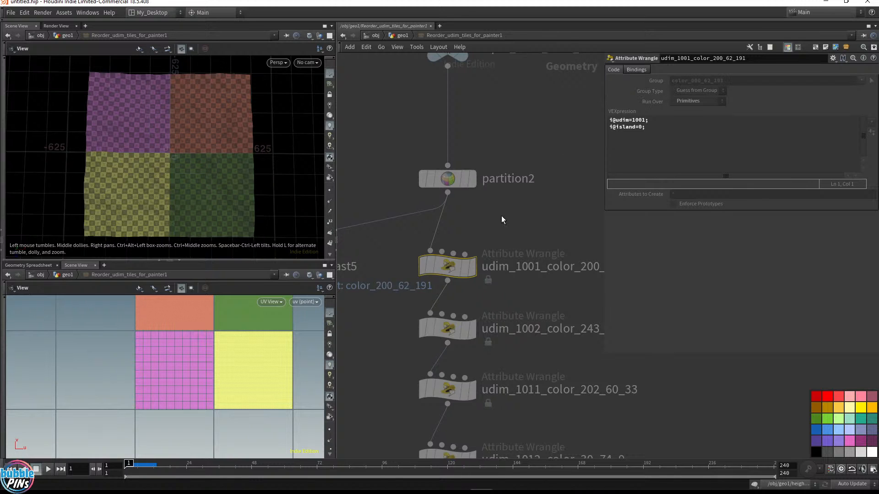
left_click_drag(531, 210, 435, 467)
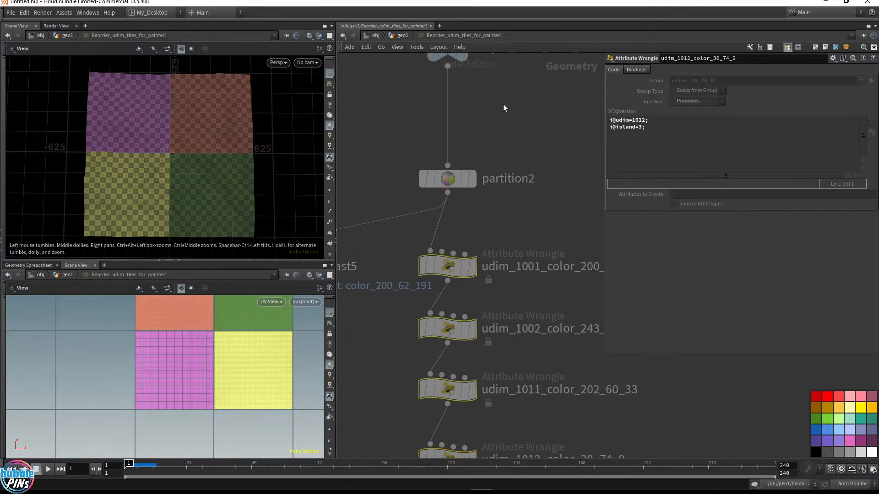
scroll(563, 124, "down", 10)
middle_click_drag(562, 248, 562, 199)
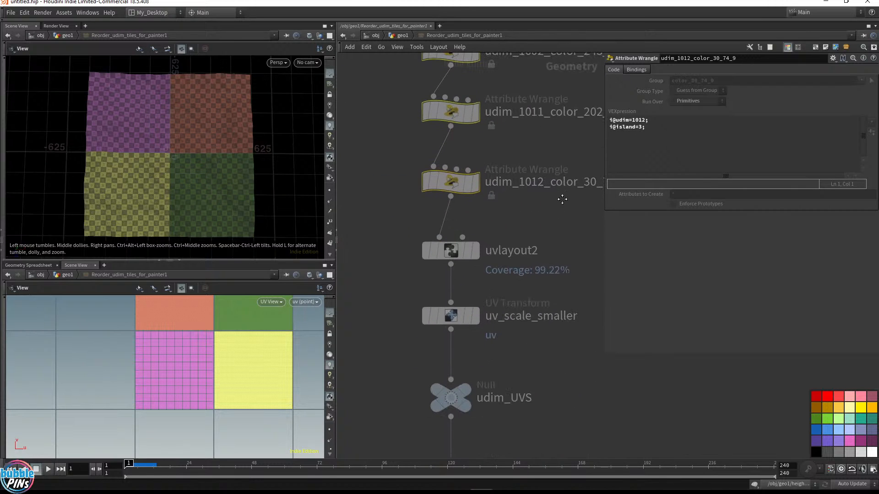
Inspect the uvlayout2 and uv_scale_smaller nodes inside the asset, then return to the geo1 network
left_click_drag(531, 222, 391, 273)
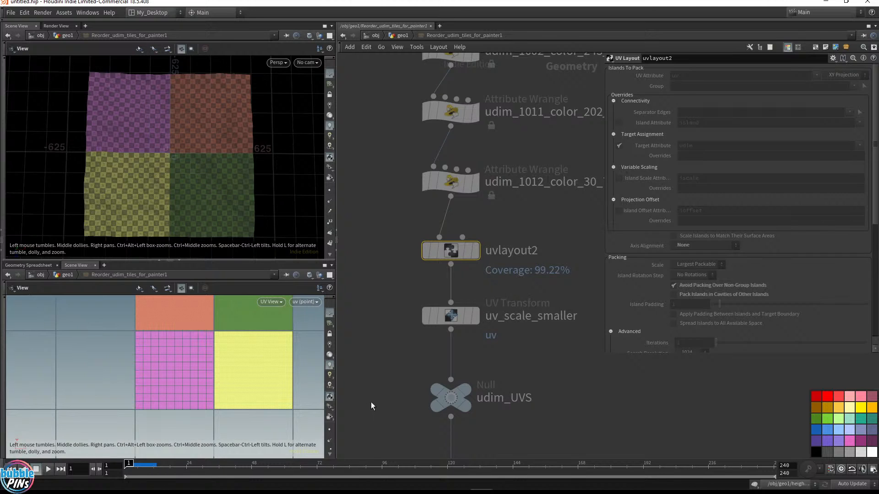
left_click_drag(572, 353, 402, 293)
mouse_move(452, 316)
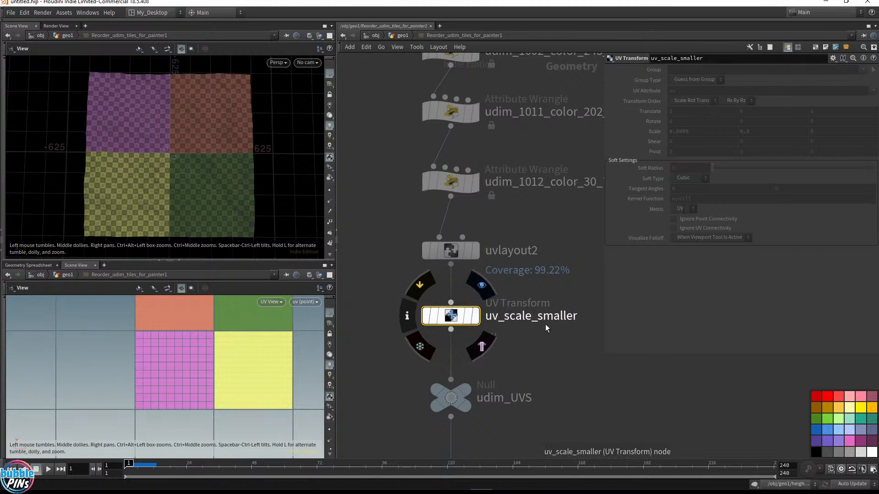
left_click(402, 35)
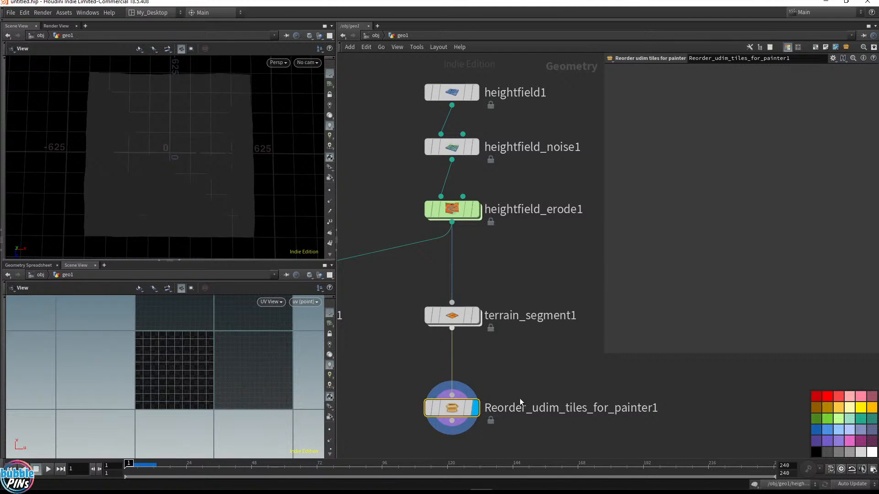
Select terrain_segment1 and switch the lower pane to the Geometry Spreadsheet tab
left_click(476, 317)
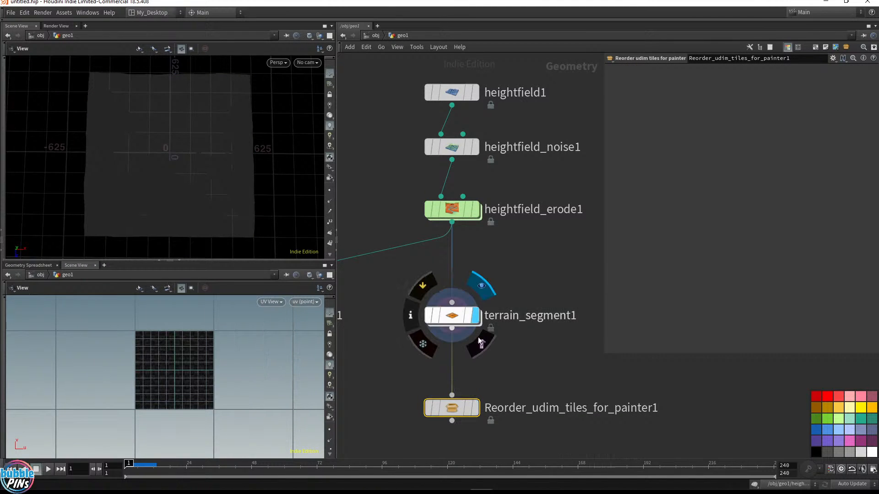
left_click(454, 311)
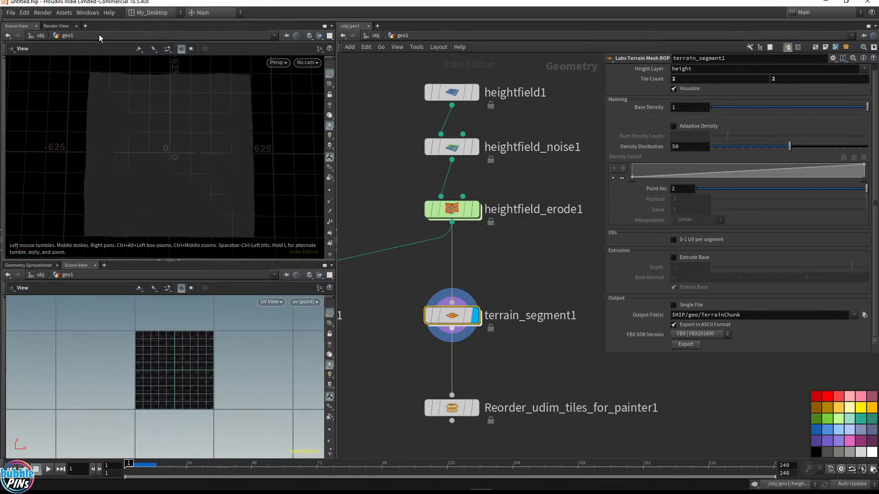
left_click(85, 26)
mouse_move(105, 53)
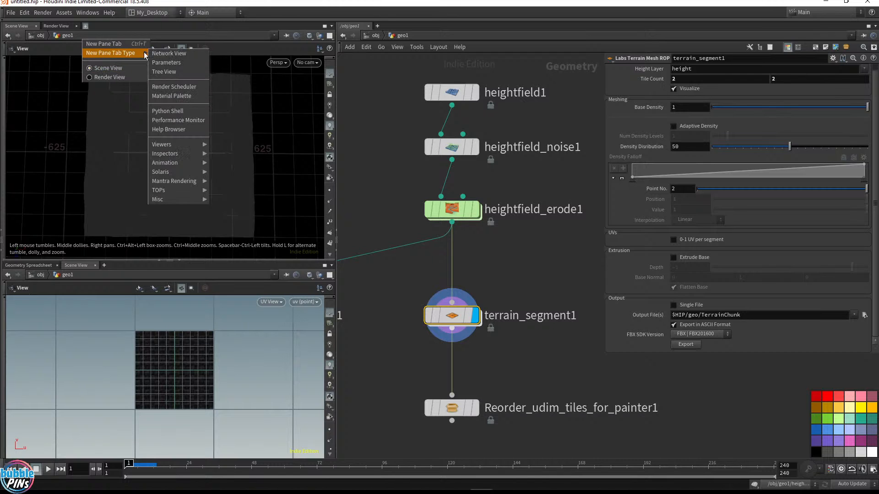
left_click(103, 266)
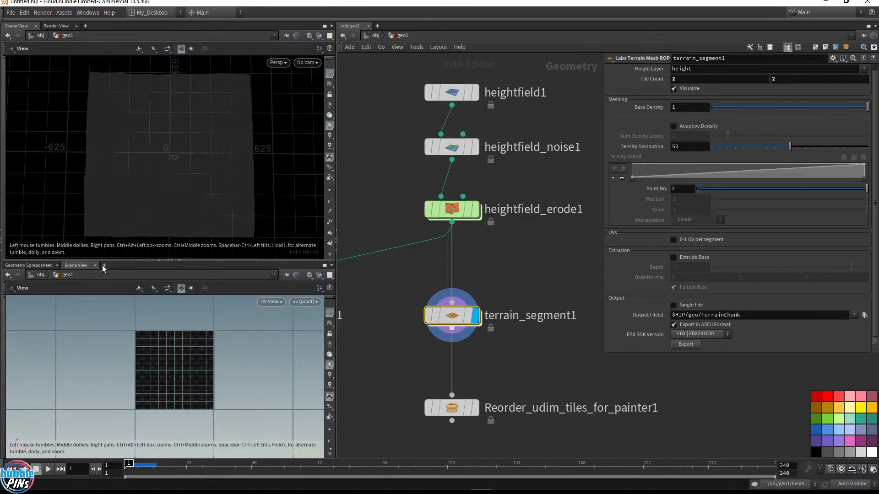
left_click(103, 267)
mouse_move(117, 293)
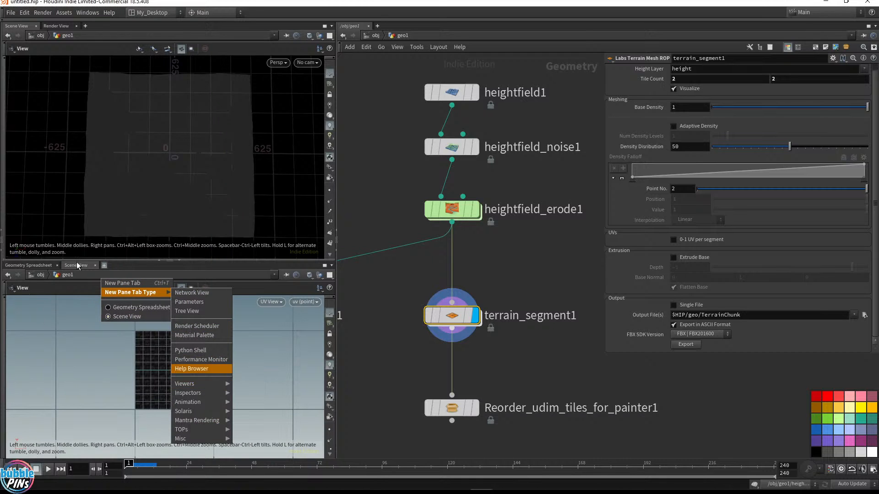
key("Escape")
left_click(95, 266)
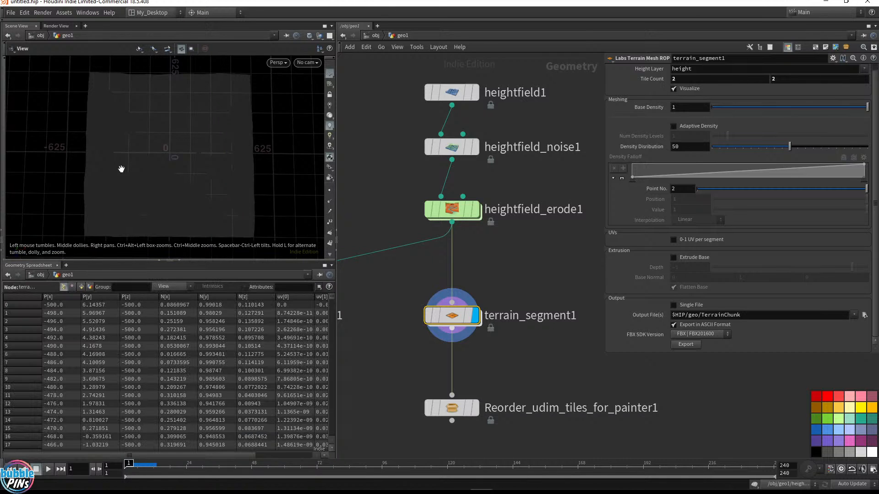
Save the scene as live streaming.hiplc in the project folder
key("ctrl+s")
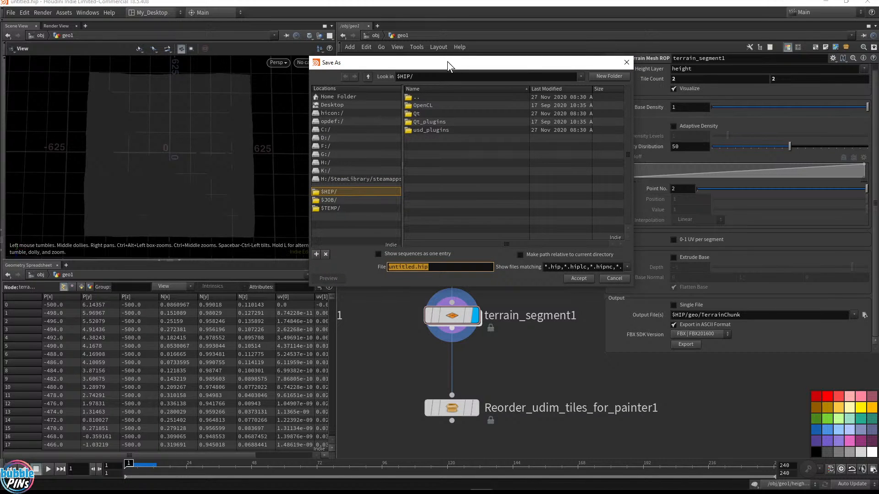
key("Escape")
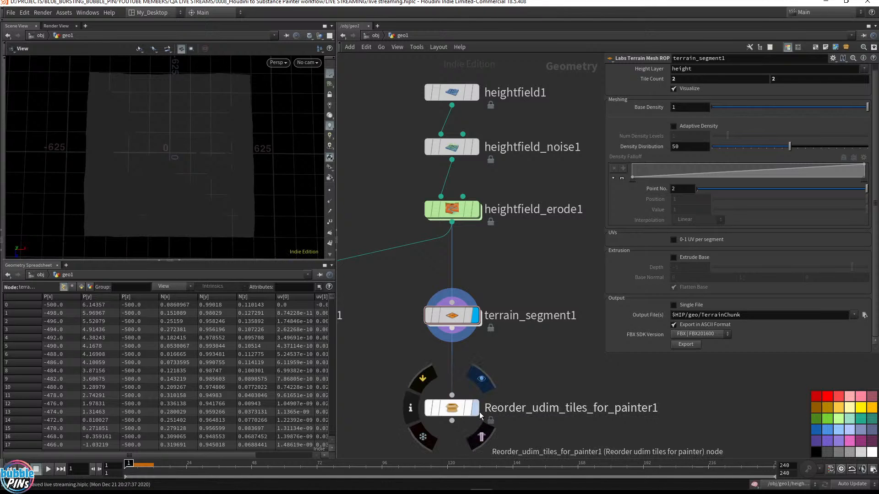
Add a new Scene View tab to the lower pane
left_click(67, 267)
mouse_move(158, 387)
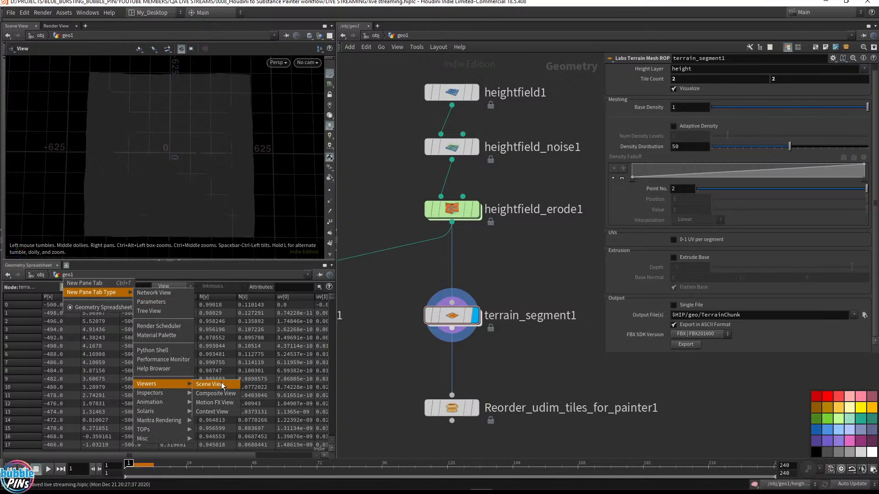
left_click(221, 387)
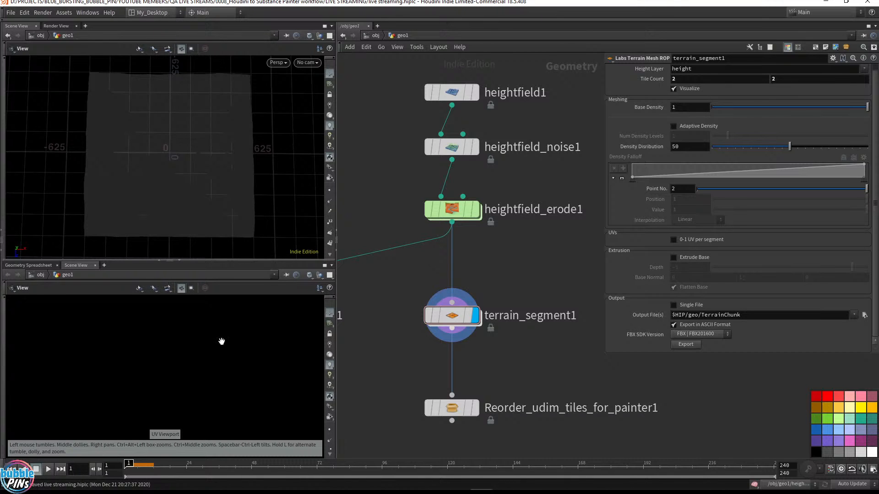
left_click_drag(208, 197, 227, 179)
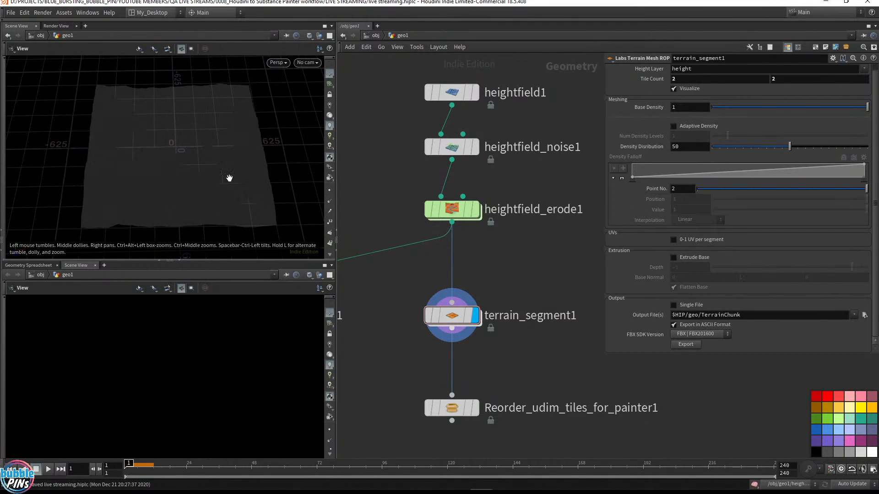
Add a Scene View tab to the upper pane and tumble the terrain view
left_click(36, 27)
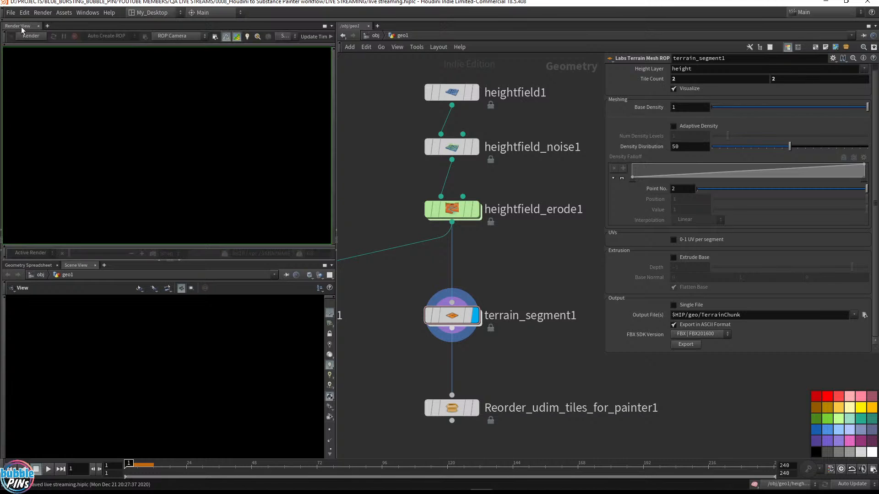
left_click(47, 26)
mouse_move(58, 54)
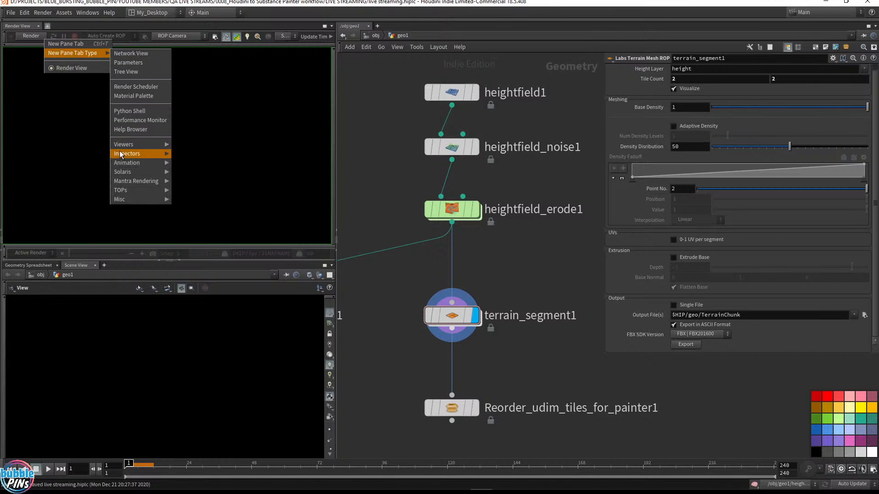
mouse_move(137, 144)
left_click(187, 144)
right_click_drag(191, 149, 263, 144)
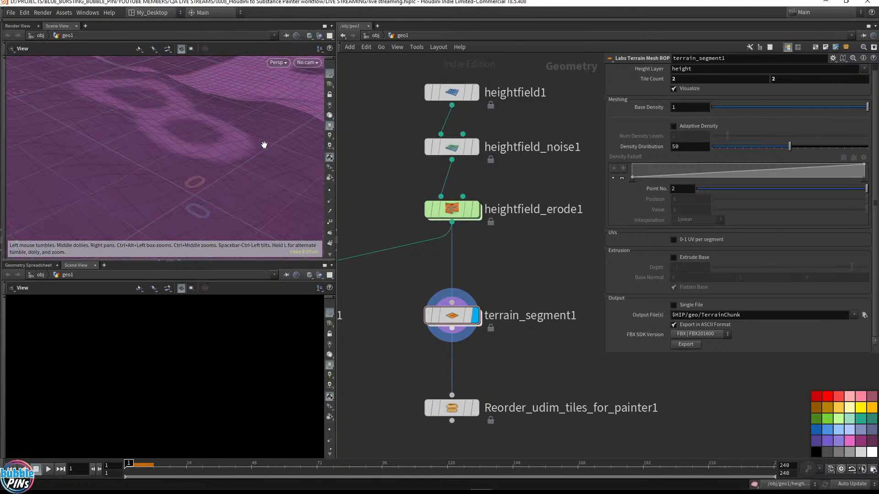
Toggle the upper viewport to the UV view and back to perspective
key("space+5")
middle_click_drag(262, 144, 169, 151)
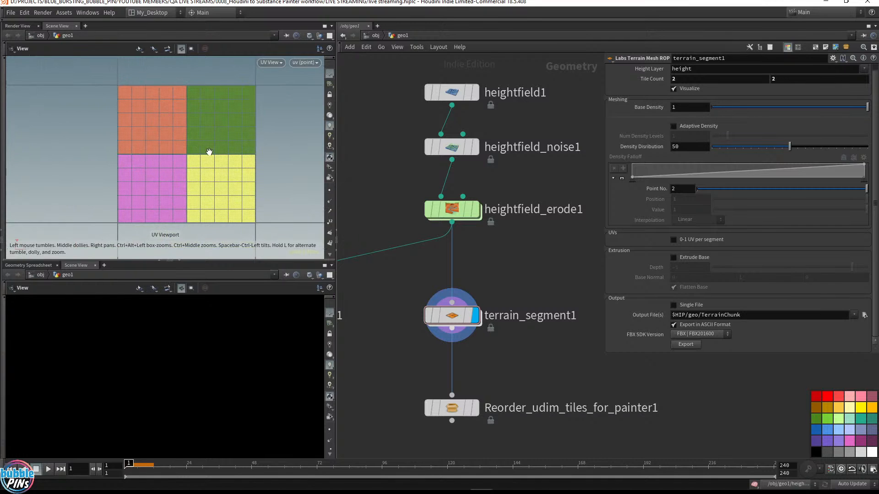
key("space+1")
Enlarge the upper viewport over the Geometry Spreadsheet pane and frame the terrain
left_click(96, 267)
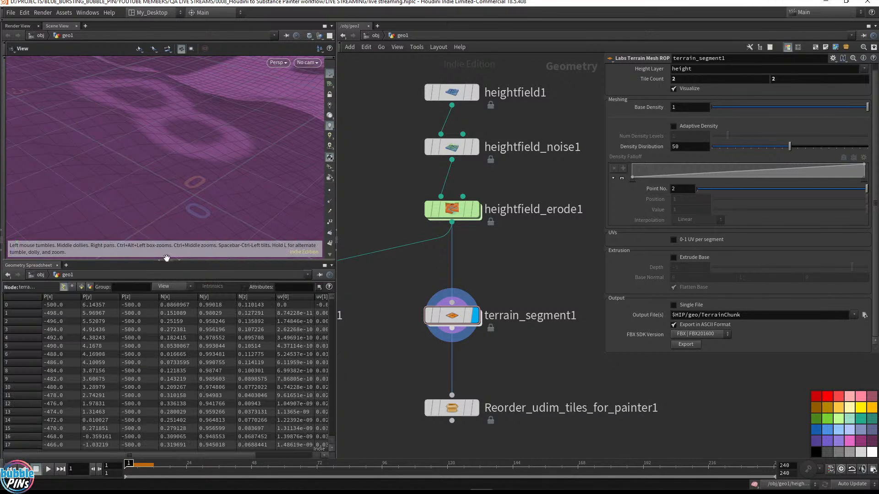
left_click_drag(206, 261, 206, 389)
middle_click_drag(193, 247, 109, 207)
key("space+g")
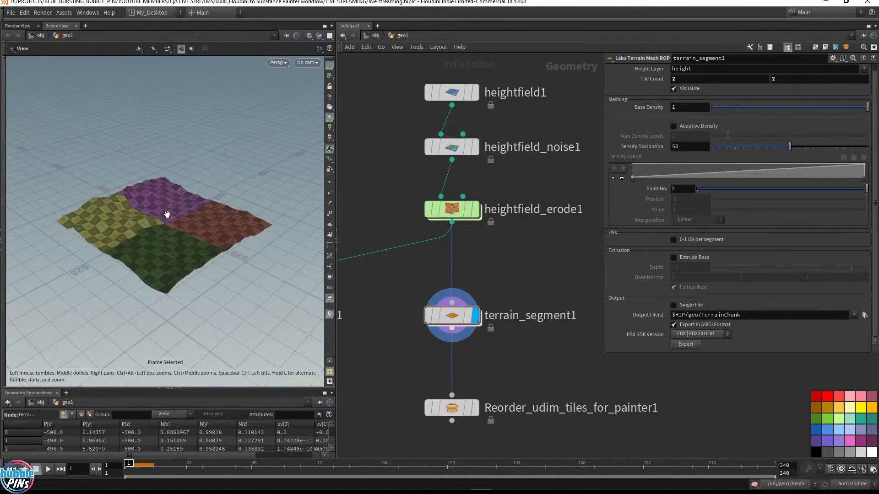
Examine the terrain's checker-textured UDIM tiles in the perspective and UV views
left_click_drag(161, 204, 238, 230)
right_click_drag(238, 229, 215, 184)
left_click_drag(214, 184, 285, 172)
right_click_drag(286, 171, 257, 213)
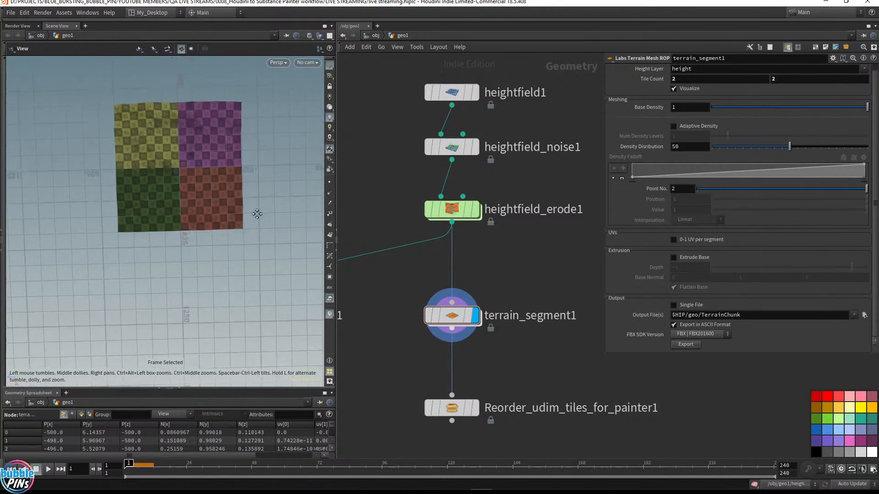
left_click_drag(257, 214, 218, 204)
middle_click_drag(218, 204, 285, 194)
right_click_drag(199, 180, 213, 207)
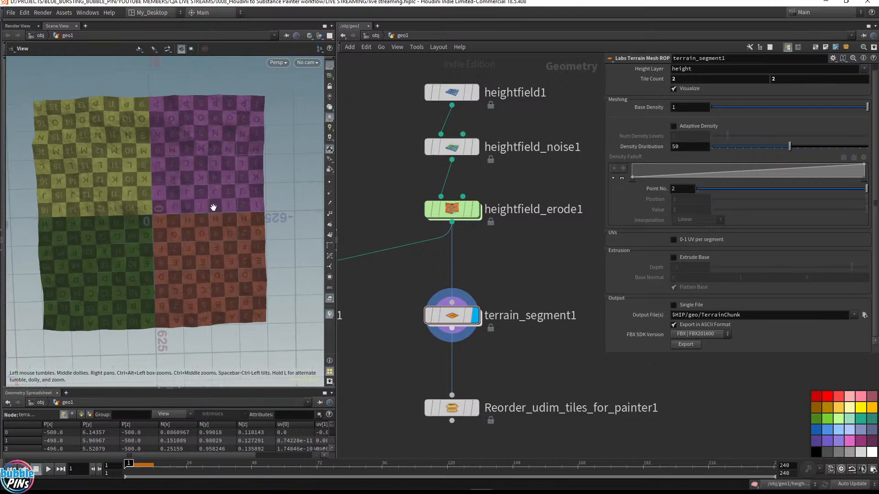
key("space+5")
middle_click_drag(178, 237, 245, 229)
right_click_drag(275, 224, 211, 250)
middle_click_drag(252, 229, 153, 233)
right_click_drag(240, 244, 133, 296)
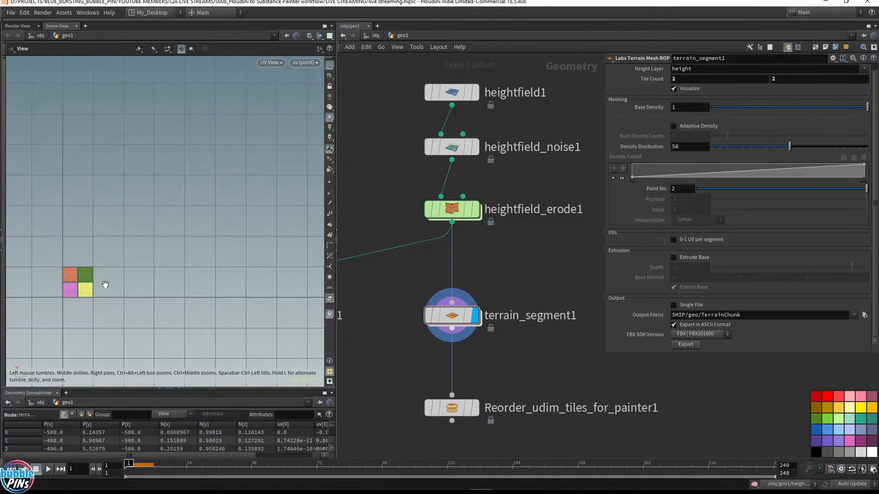
Set Reorder_udim_tiles_for_painter1 as the displayed node
left_click_drag(383, 292, 603, 350)
mouse_move(449, 310)
left_click(475, 409)
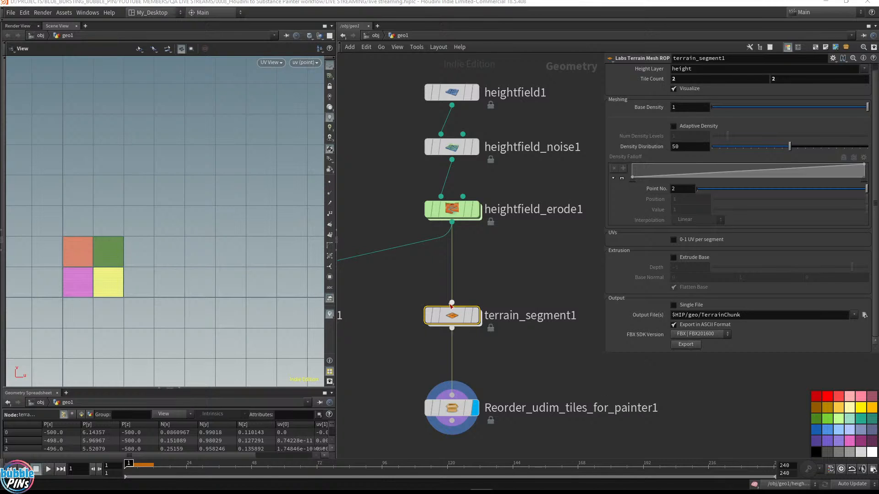
Add a ROP FBX Output node wired below Reorder_udim_tiles_for_painter1
middle_click_drag(538, 393, 524, 244)
left_click(525, 243)
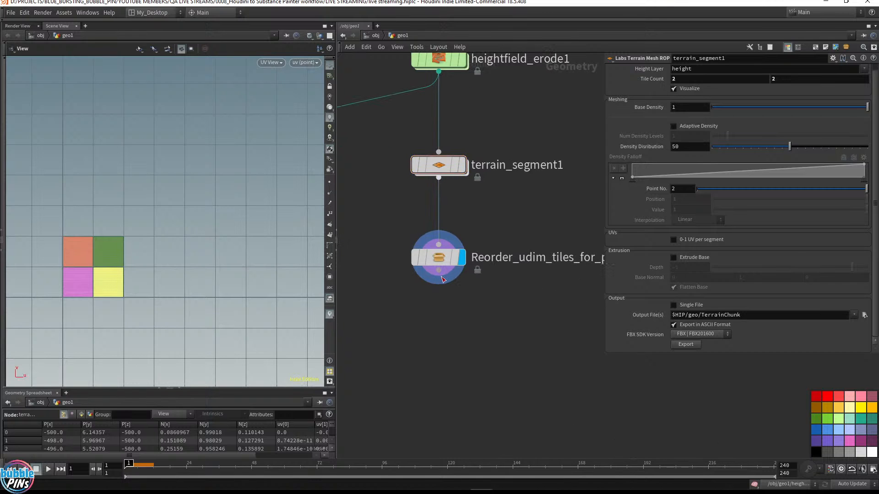
left_click(442, 277)
key("Tab")
type("fbx")
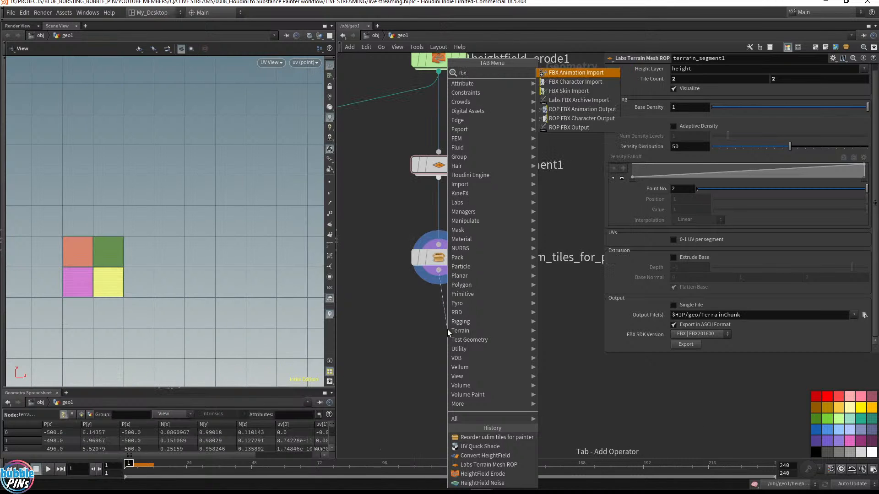
type(" ou")
key("Down")
key("Down")
key("Return")
key("Return")
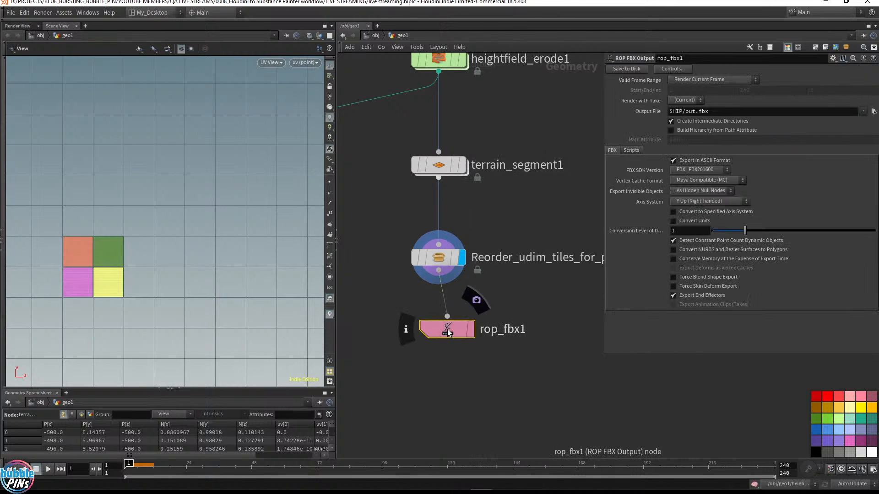
left_click_drag(448, 332, 440, 342)
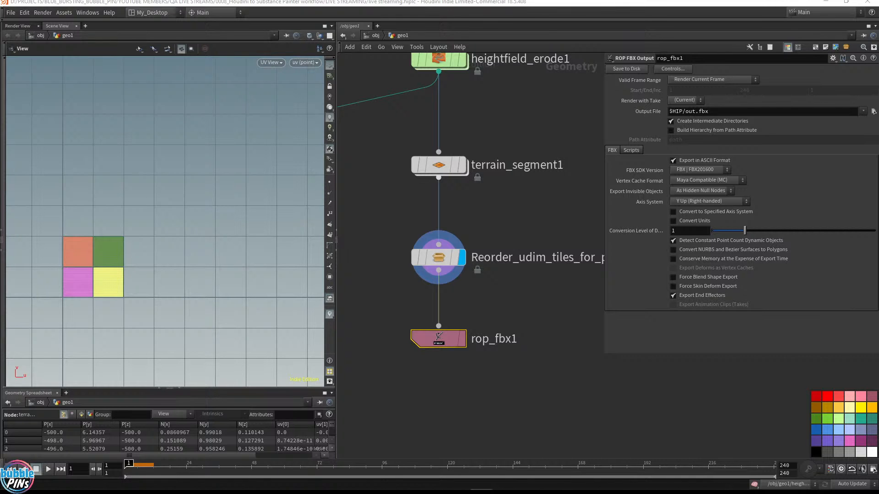
Set the FBX output file to $HIP/exports/hf for painter.fbx and save it to disk
left_click_drag(713, 111, 686, 111)
type("exports/hf for painter.fbx")
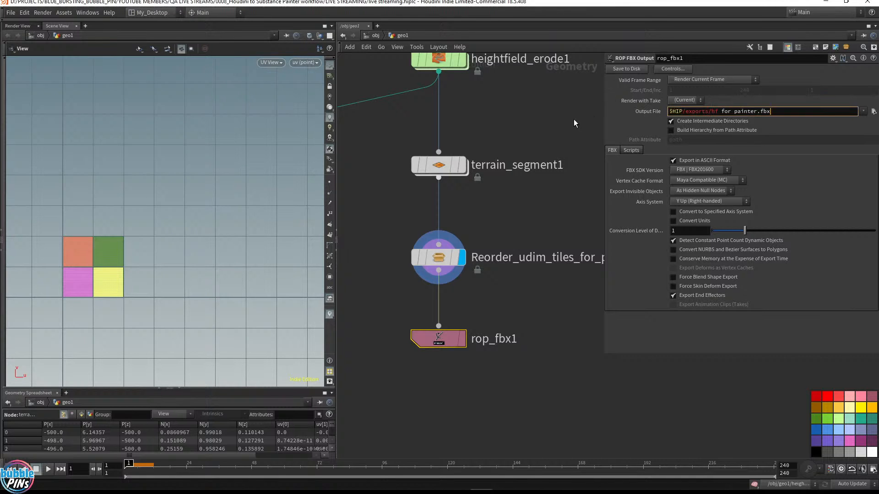
left_click(585, 94)
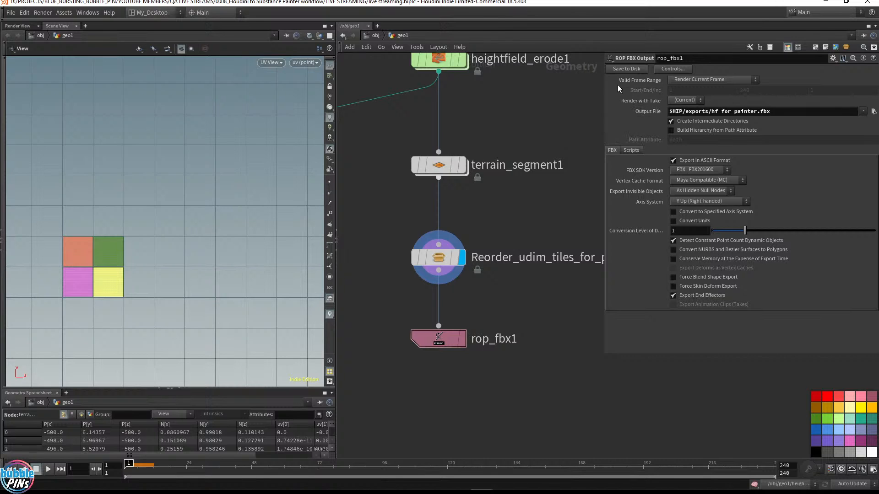
left_click(632, 69)
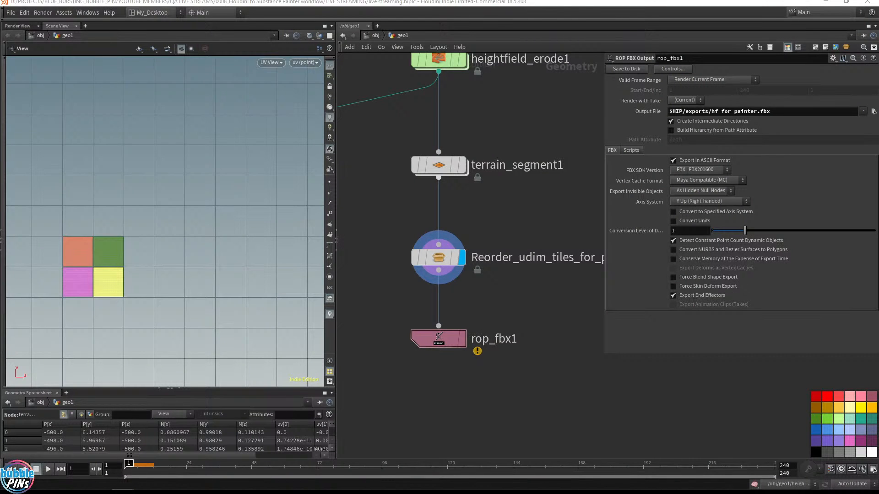
Open the project's exports folder in File Explorer to check the exported FBX file
left_click_drag(878, 62, 610, 92)
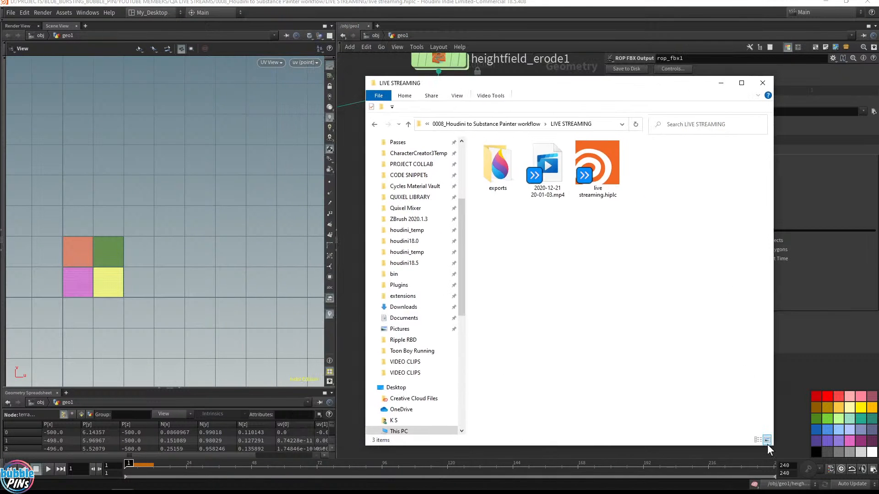
left_click(758, 441)
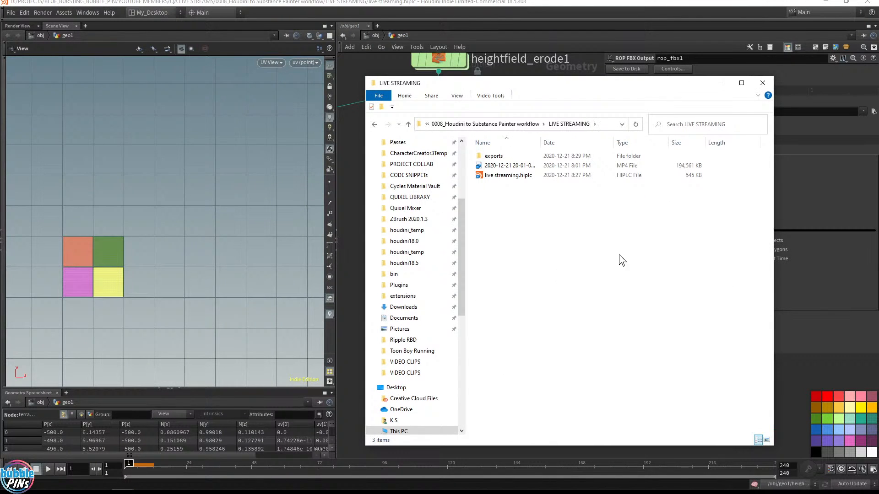
double_click(492, 155)
left_click(495, 155)
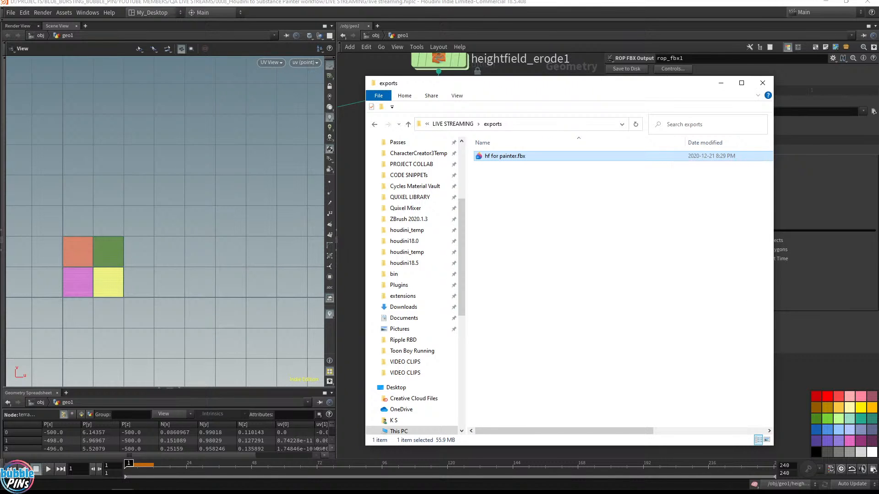
Switch to Substance Painter and maximize its window
key("alt+Tab")
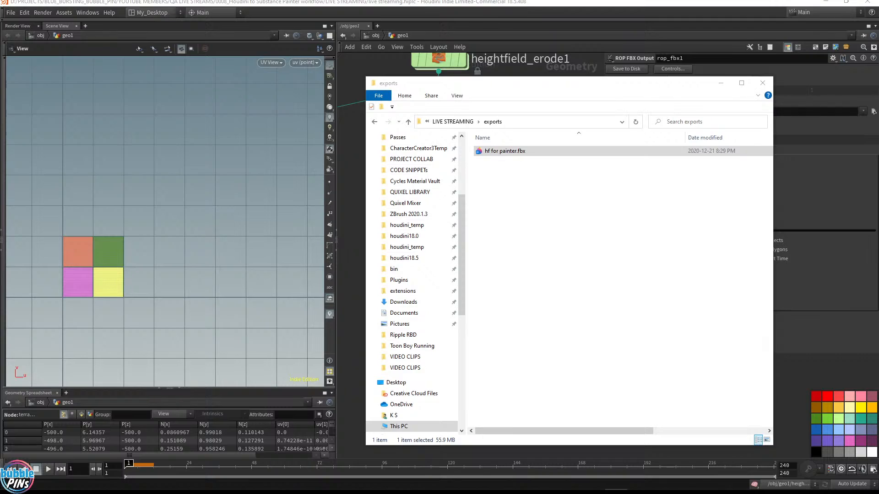
left_click_drag(392, 117, 408, 108)
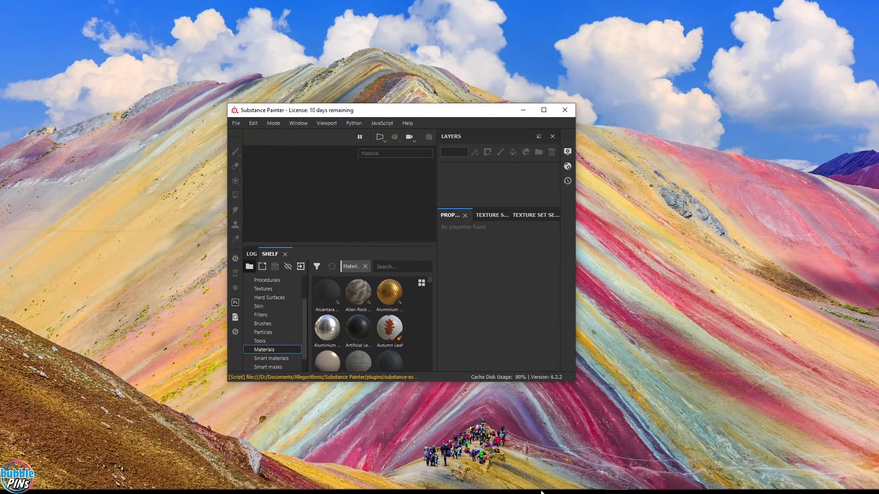
left_click(480, 481)
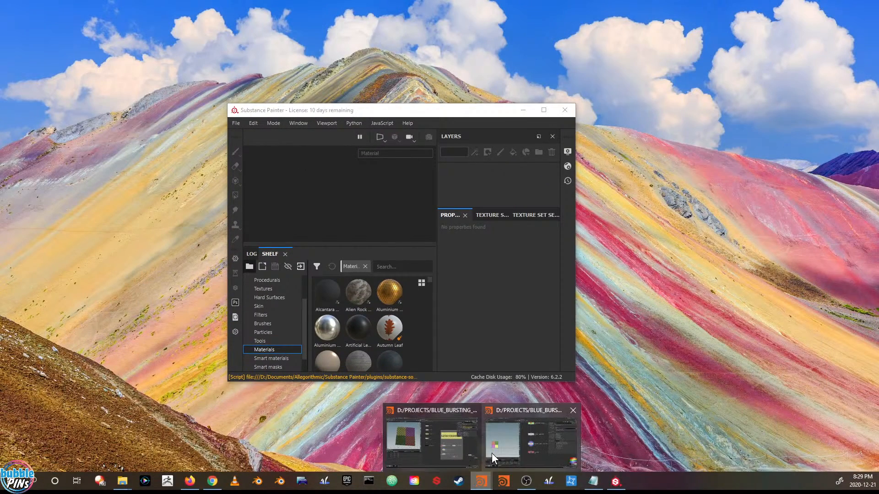
left_click(533, 436)
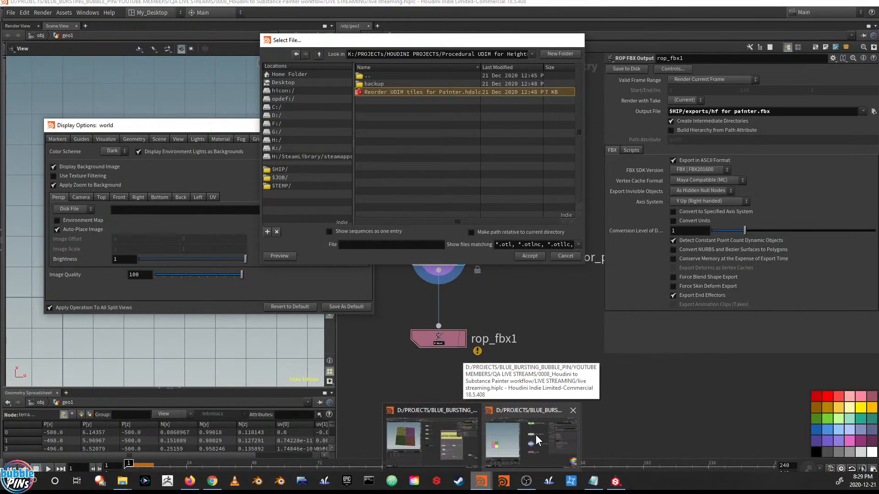
left_click(536, 435)
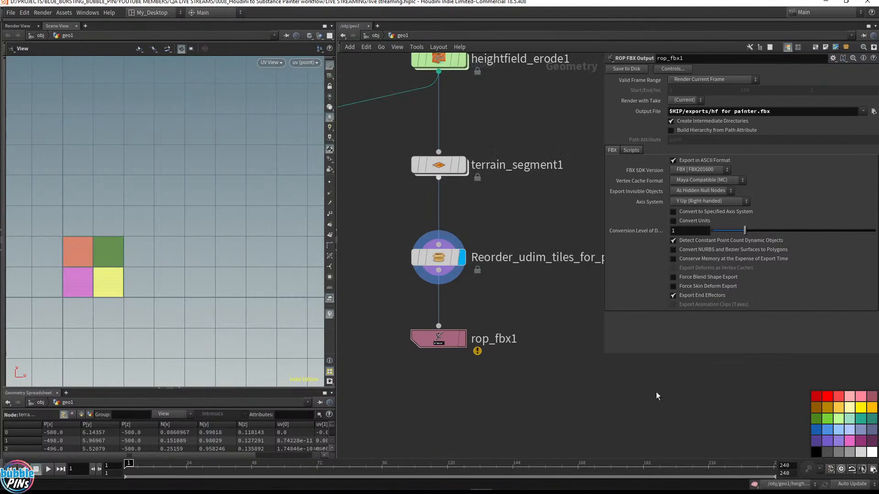
left_click(615, 484)
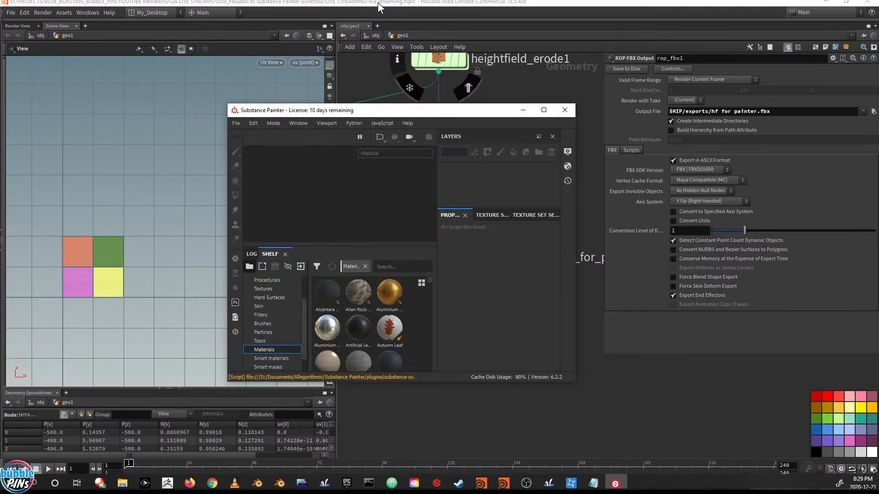
double_click(408, 110)
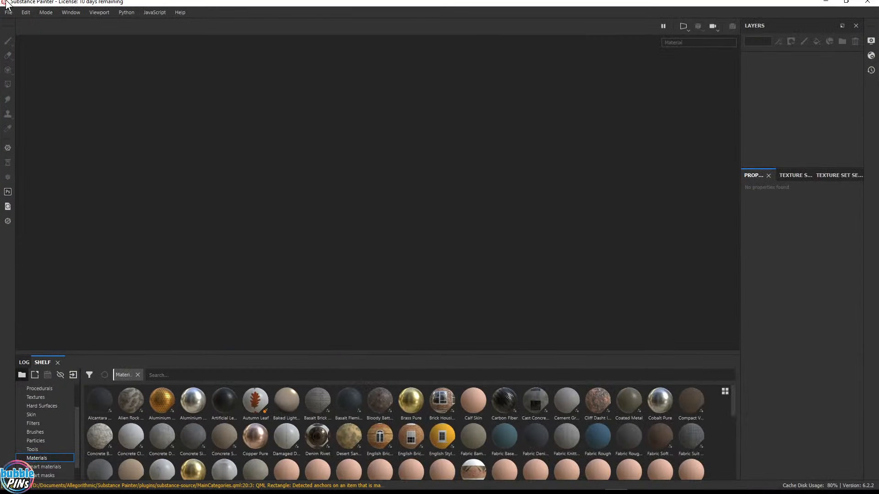
left_click(9, 13)
left_click(17, 23)
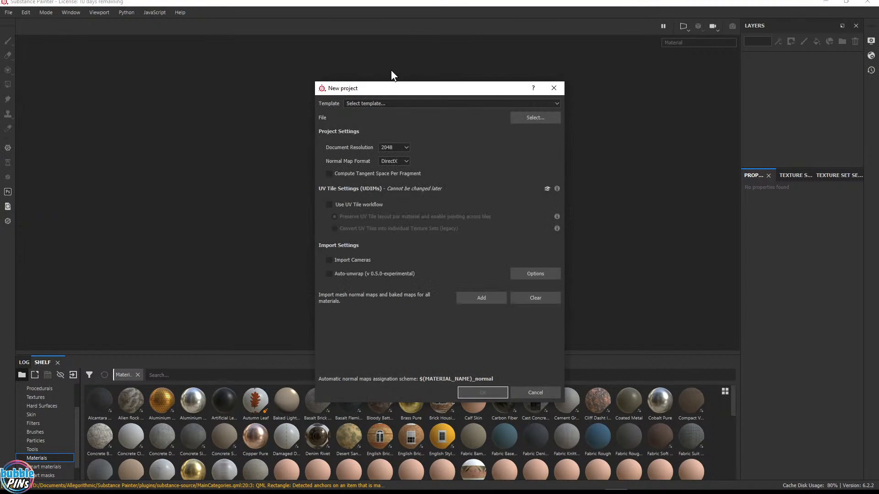
left_click(531, 118)
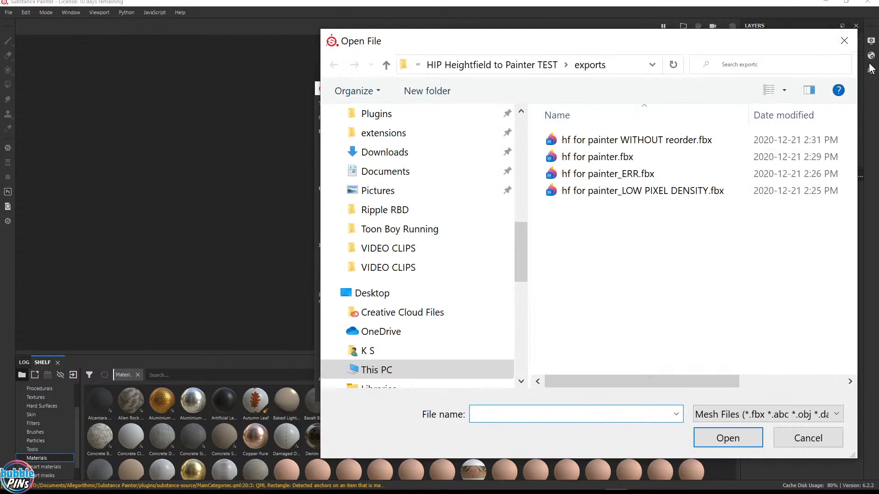
left_click(856, 48)
left_click(557, 89)
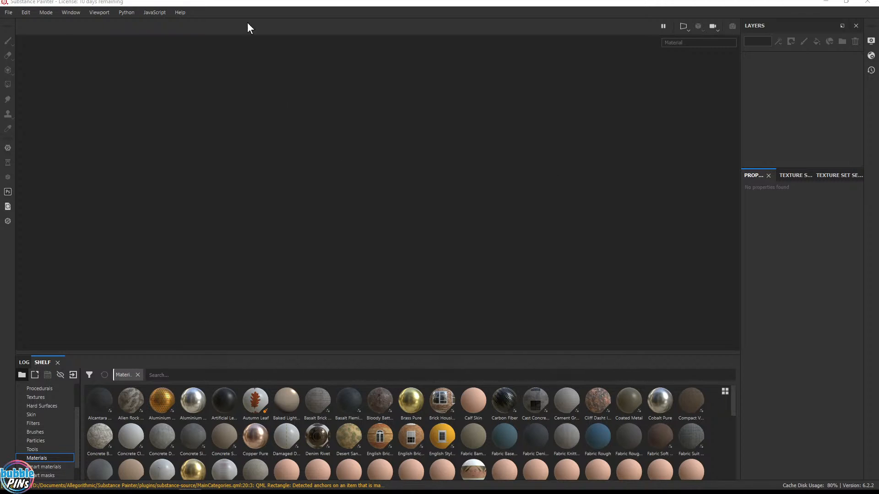
Start a new project and try to open the $HIP/exports/hf for painter.fbx path in the mesh file browser
left_click(8, 12)
left_click(13, 26)
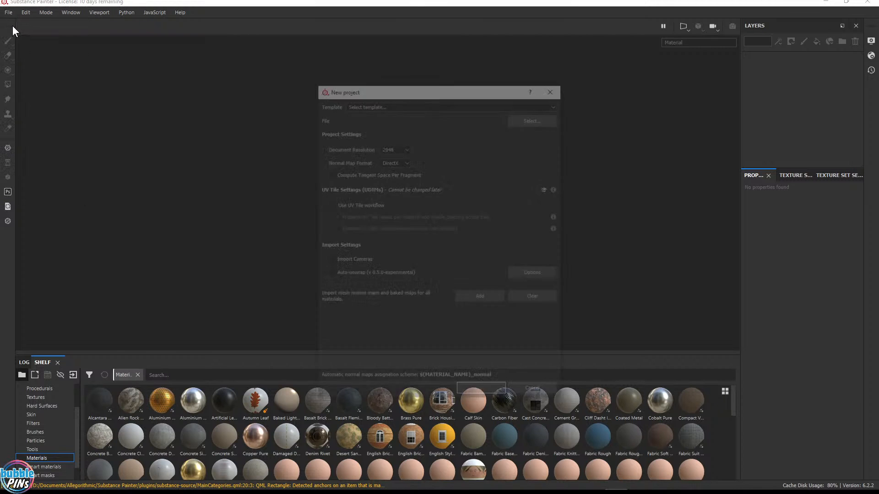
left_click(528, 120)
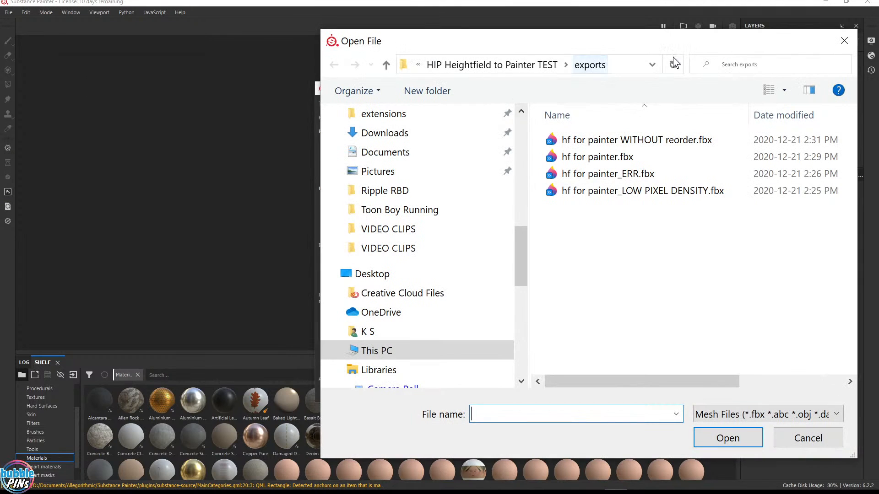
left_click(620, 64)
type("$HIP/exports/hf for painter.fbx")
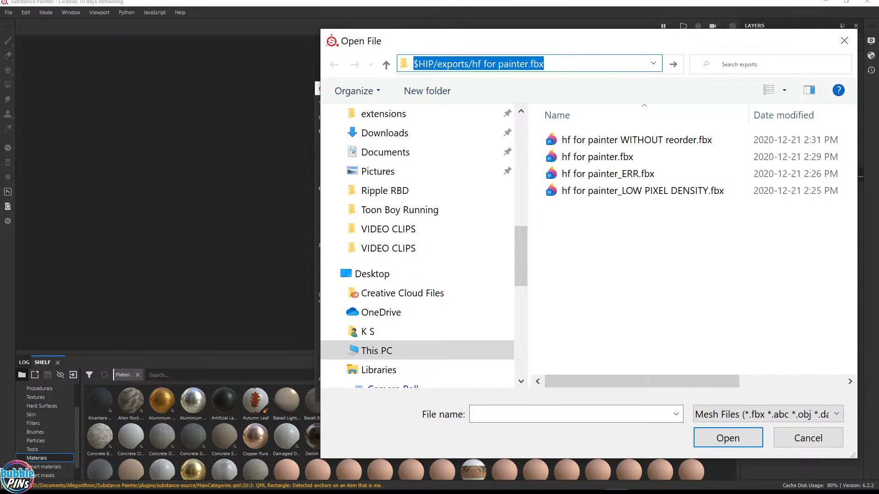
left_click_drag(557, 65, 472, 67)
key("BackSpace")
key("Return")
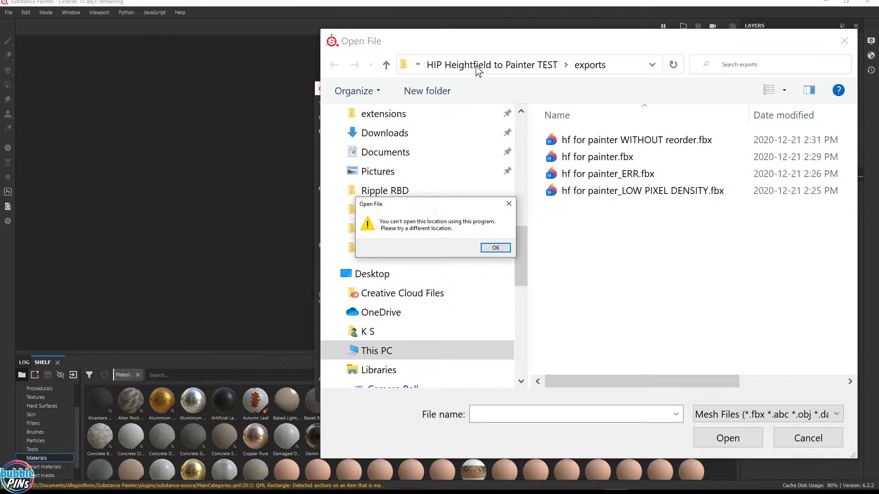
left_click(498, 248)
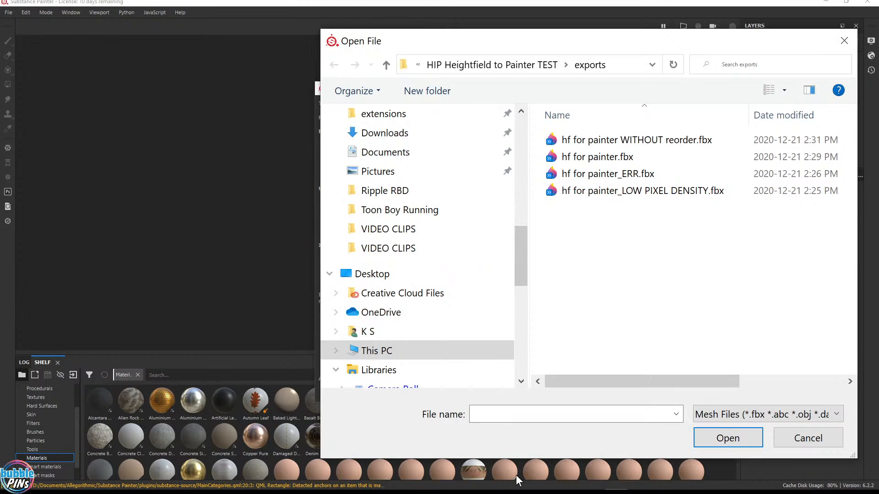
Copy the exports folder path from File Explorer
mouse_move(510, 485)
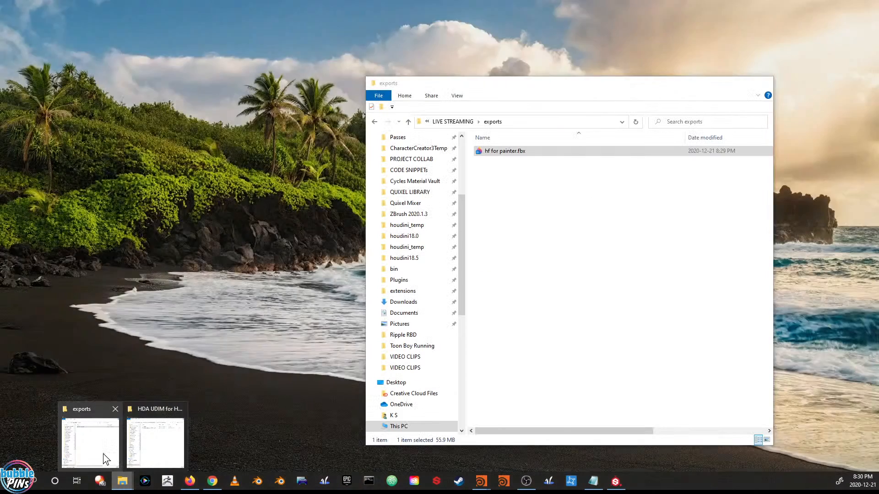
left_click(90, 440)
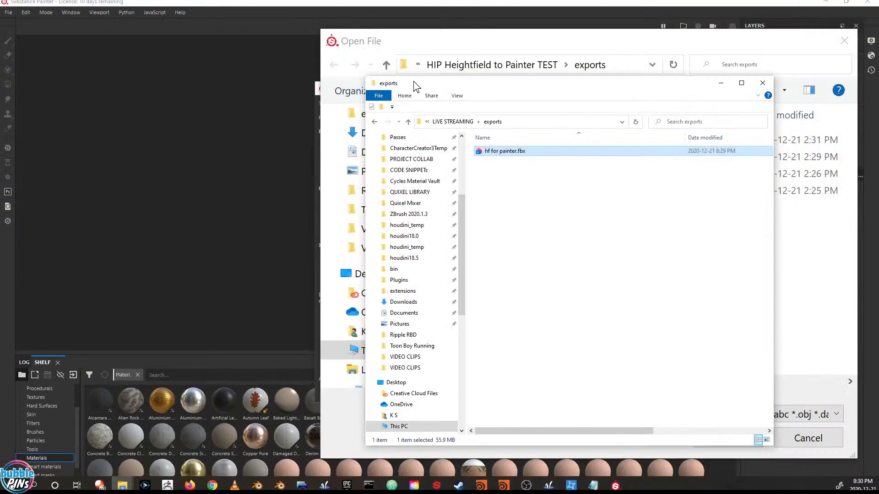
left_click(522, 122)
key("ctrl+c")
left_click_drag(546, 84, 245, 98)
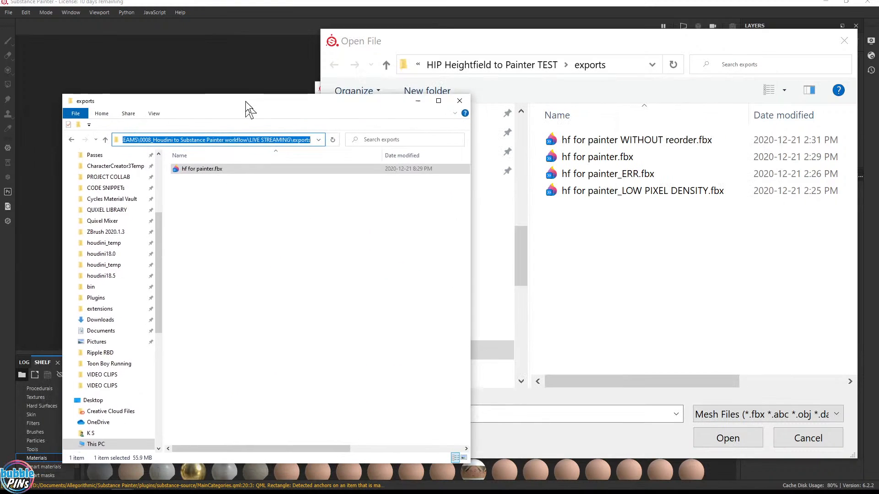
Navigate the mesh browser to the copied exports folder and open hf for painter.fbx as the project mesh
left_click(623, 64)
key("ctrl+v")
key("Return")
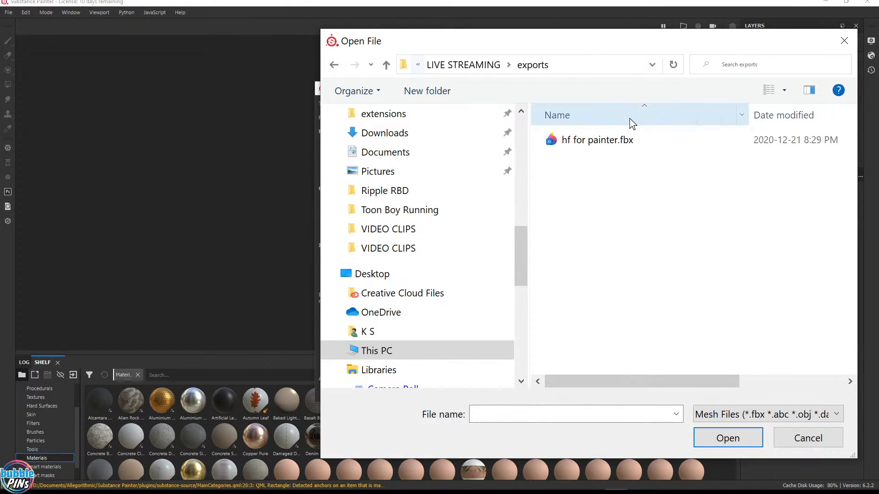
left_click(586, 145)
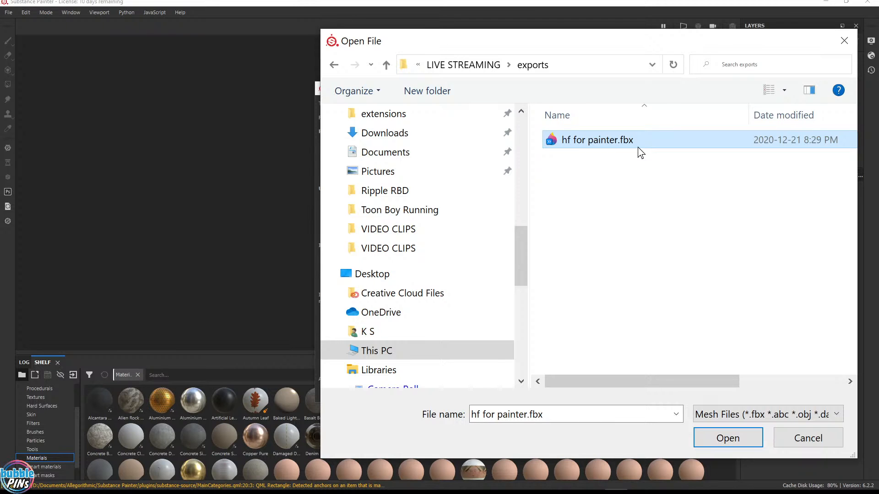
left_click(743, 445)
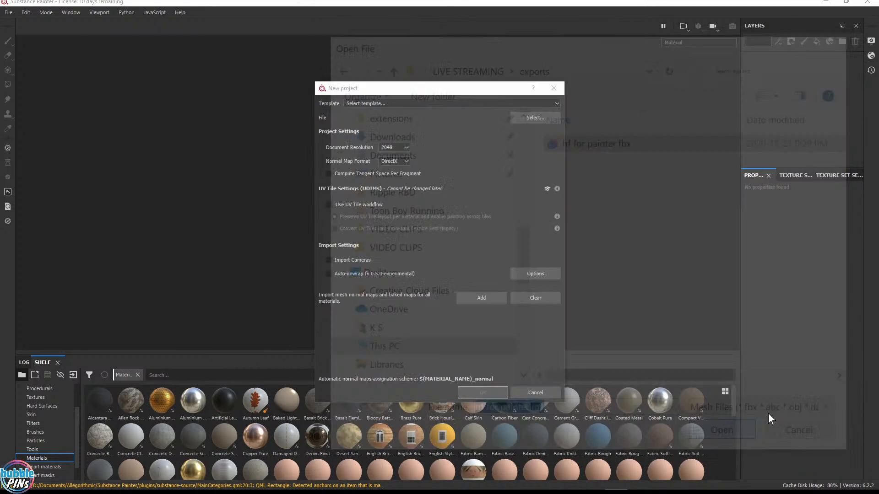
Check the UDIM tile layout in the Houdini UV viewport, then return to Substance Painter
left_click(329, 205)
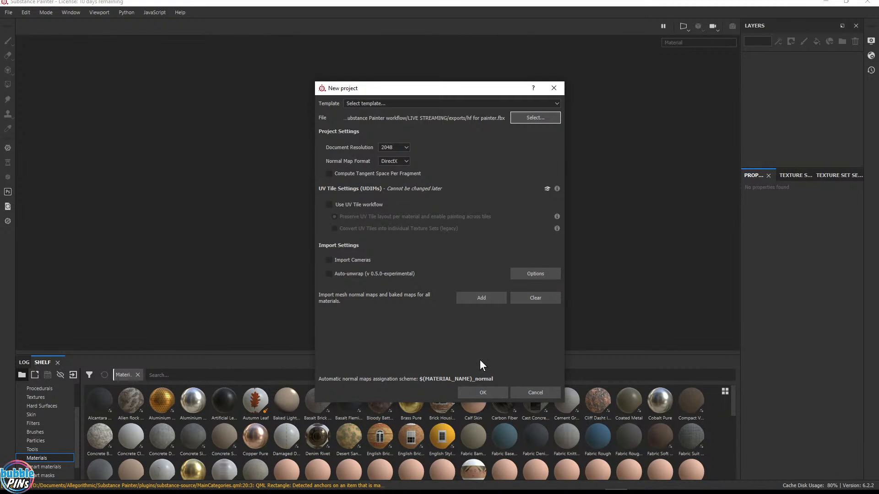
mouse_move(481, 481)
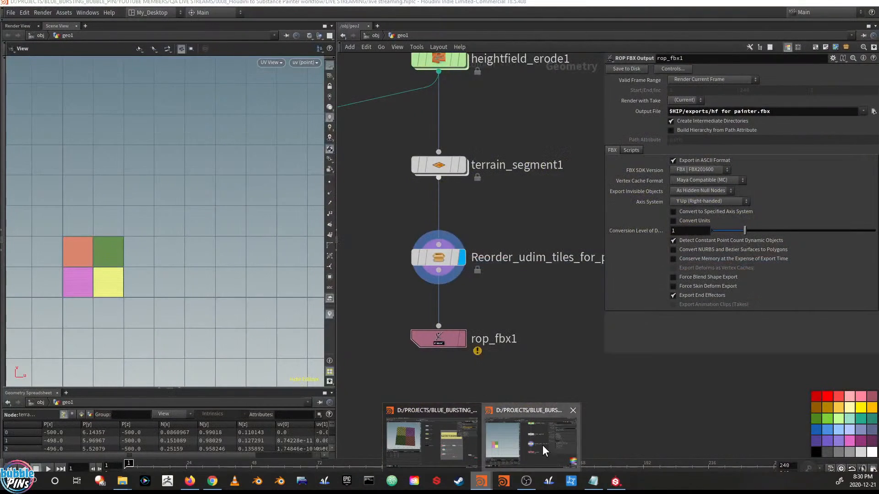
left_click(542, 446)
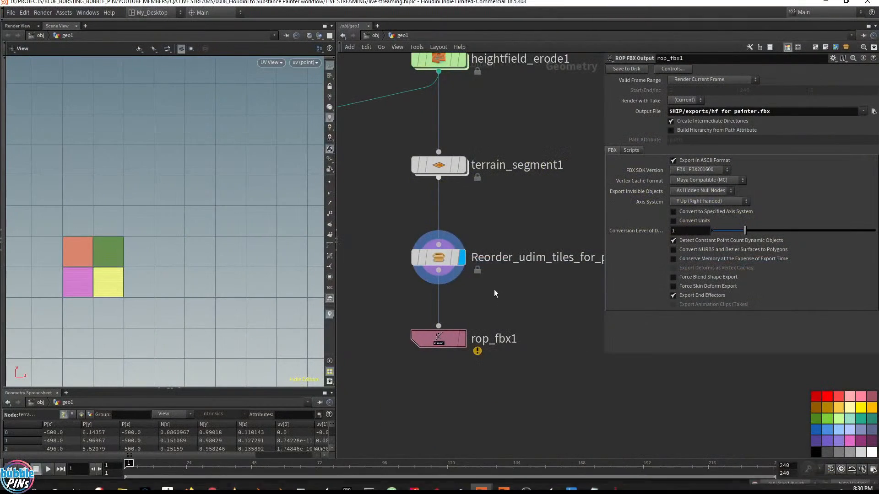
left_click_drag(364, 411, 363, 411)
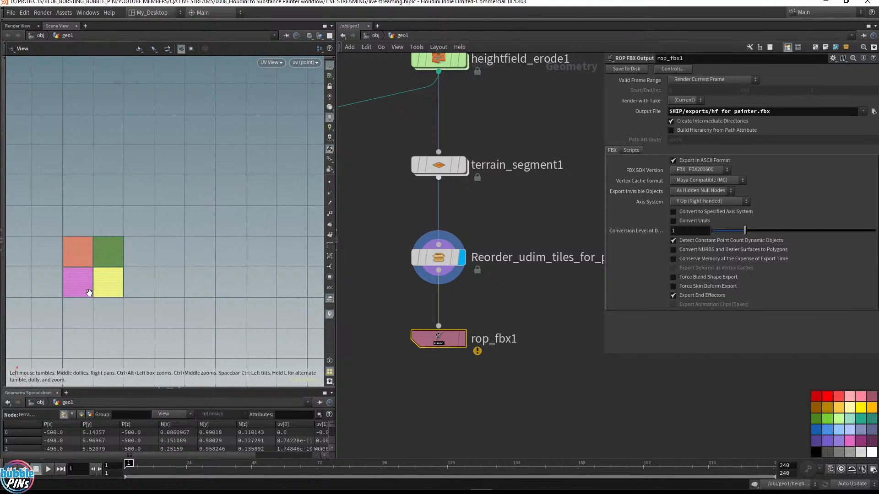
mouse_move(442, 493)
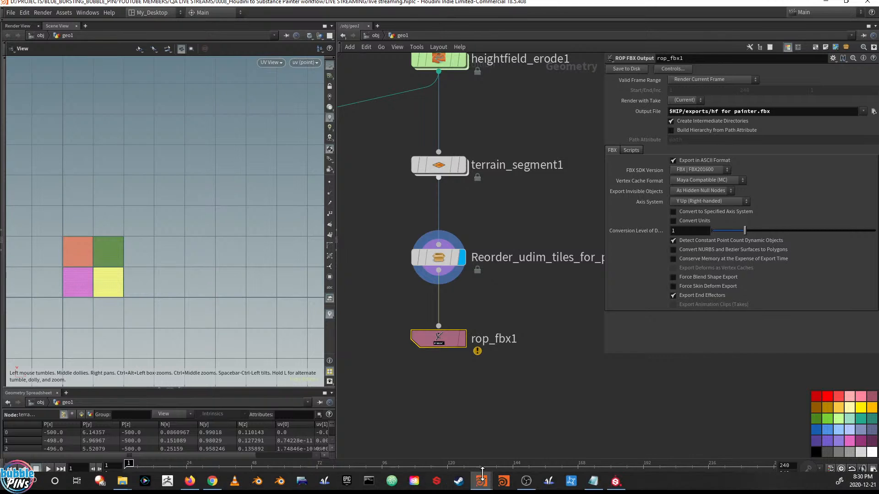
left_click(614, 483)
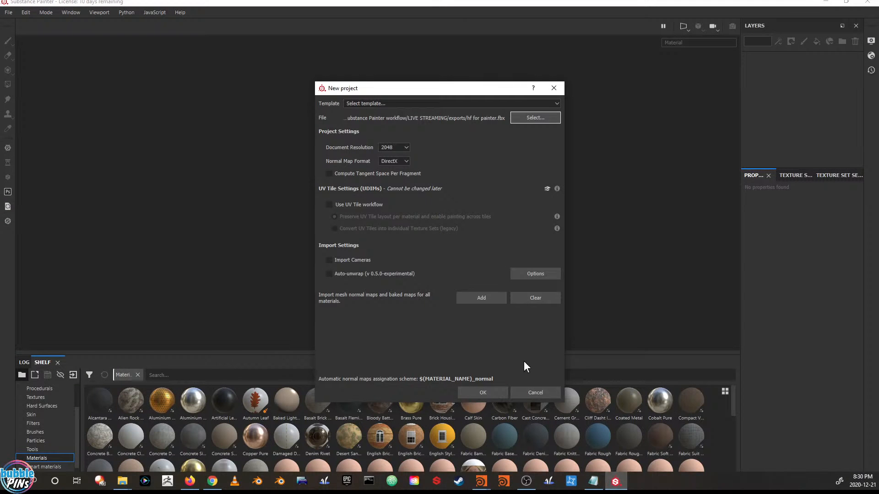
Enable the UV Tile workflow and create the new project
left_click(331, 207)
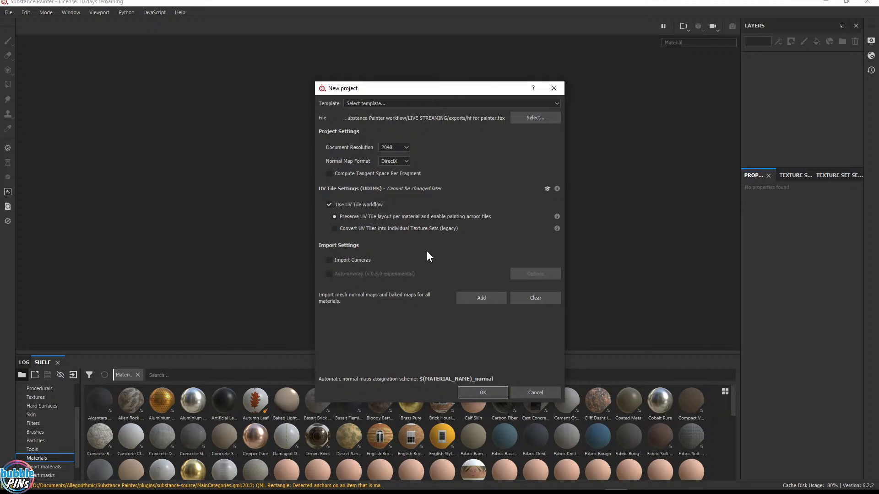
left_click(484, 394)
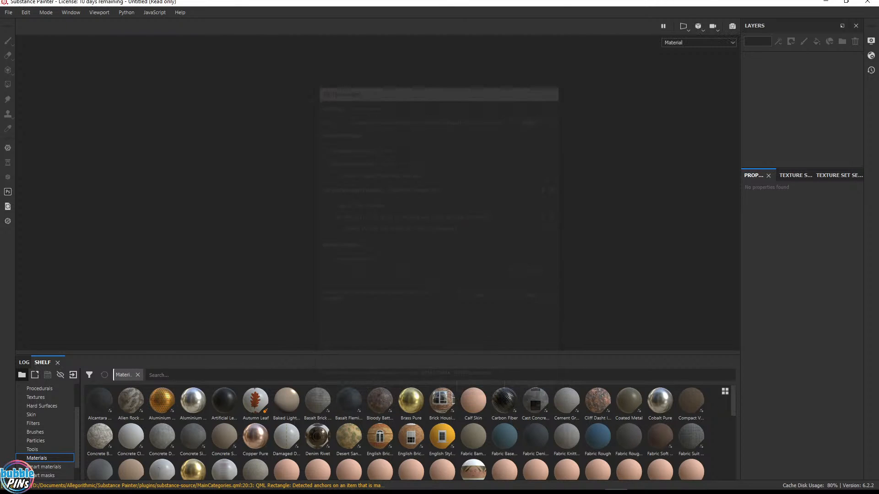
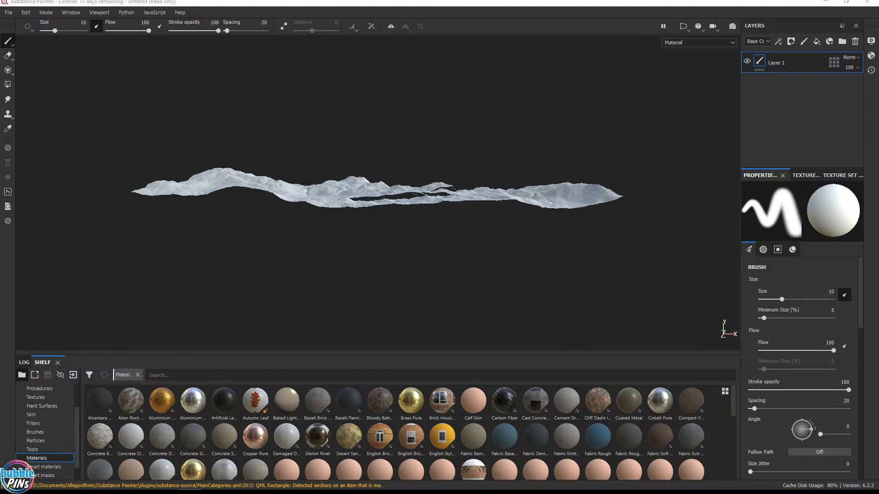
left_click_drag(878, 293, 706, 113)
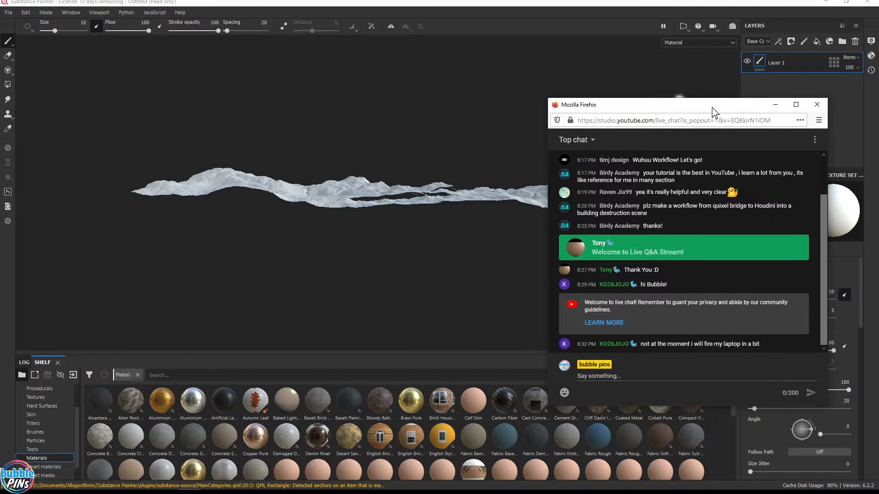
left_click_drag(710, 110, 878, 111)
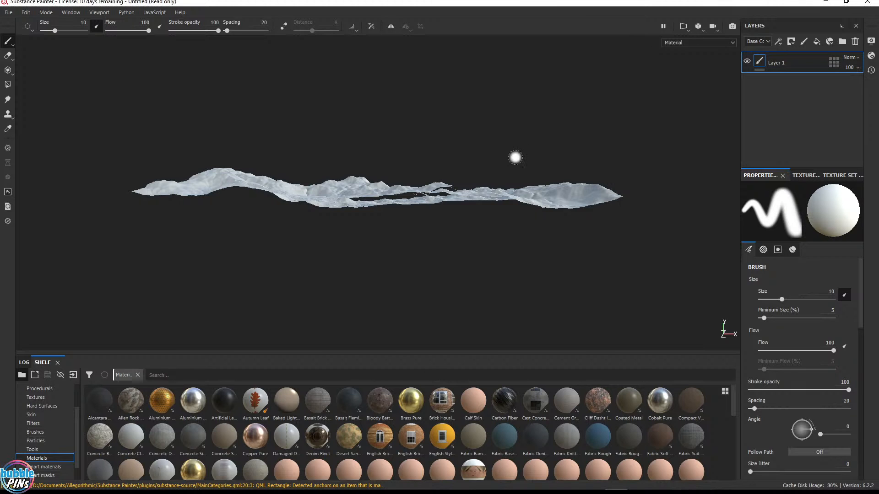
Orbit and zoom the 3D viewport to view the terrain mesh from above, and widen the side panels
left_click_drag(532, 163, 536, 286, "alt")
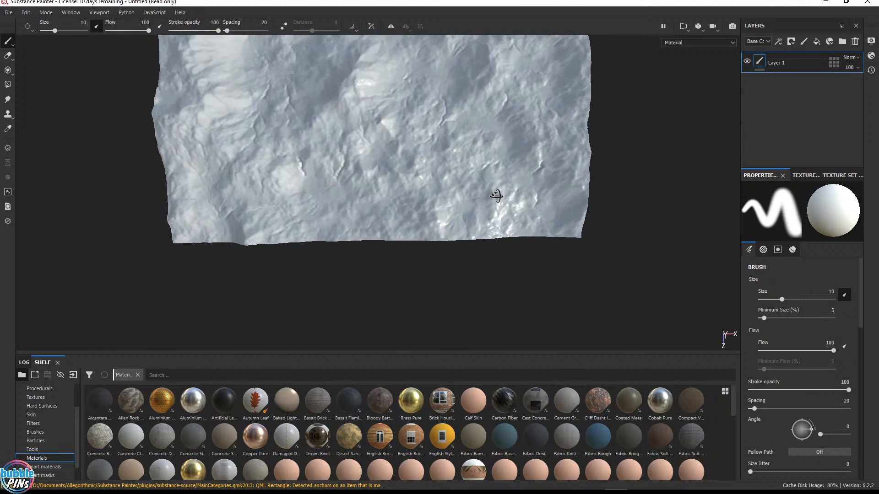
middle_click_drag(456, 93, 463, 183, "alt")
scroll(483, 148, "down", 5)
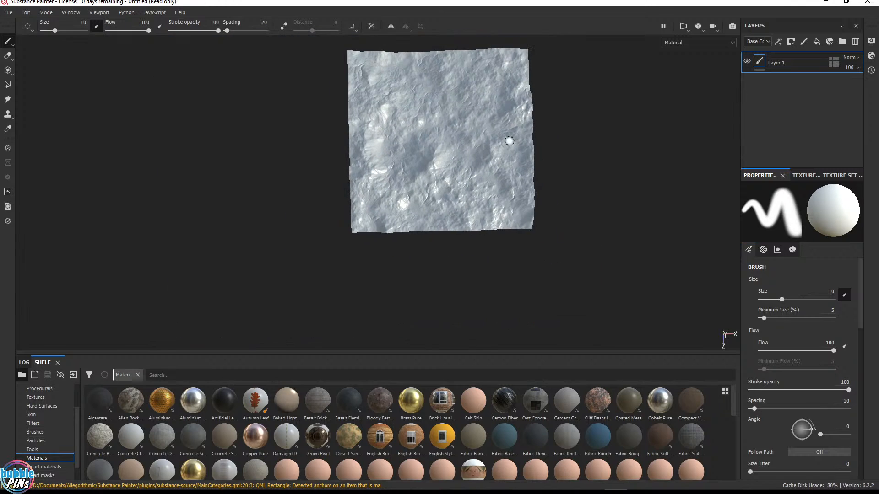
middle_click_drag(532, 129, 506, 169, "alt")
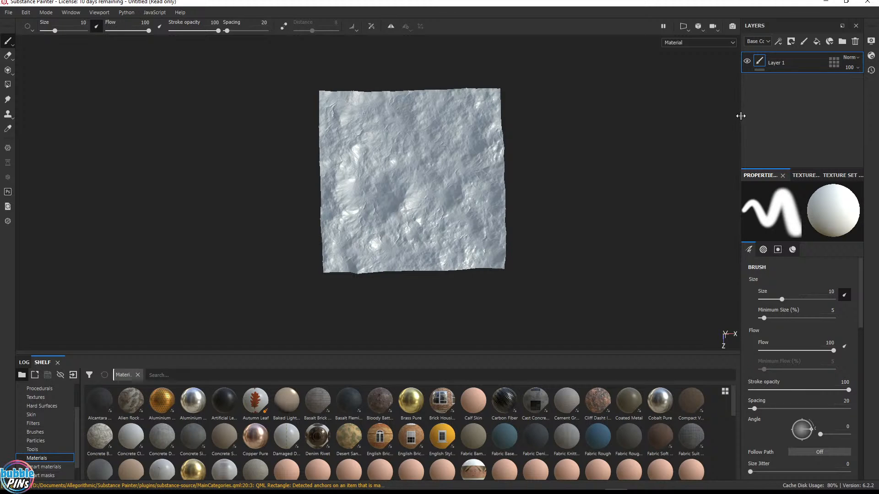
left_click_drag(742, 116, 674, 120)
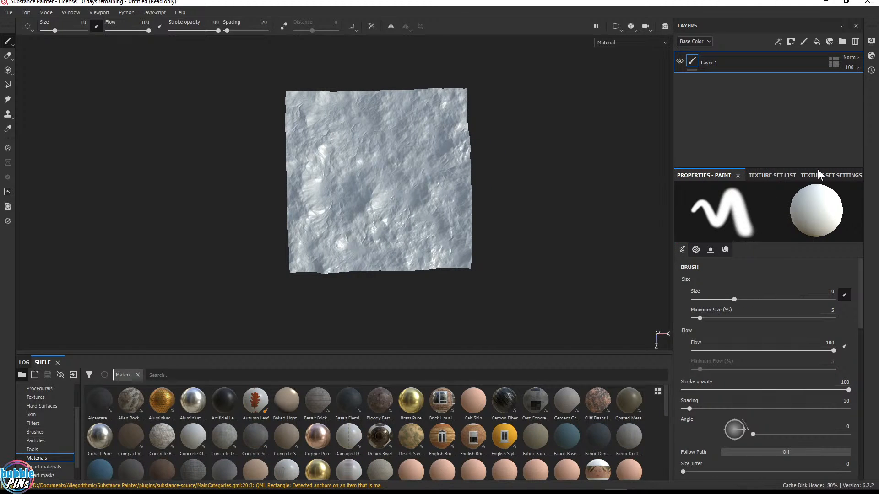
Open the texture set list and select the UV tiles 1001 and 1002
left_click(772, 177)
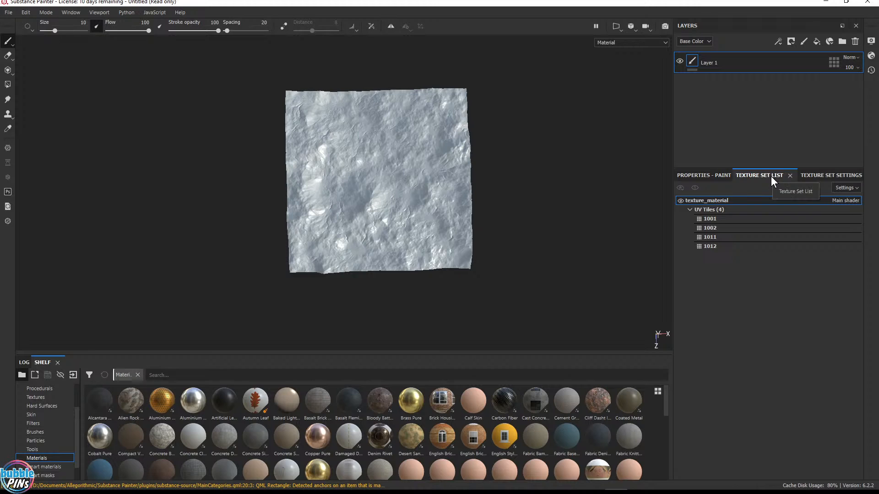
left_click(712, 221)
left_click(714, 228)
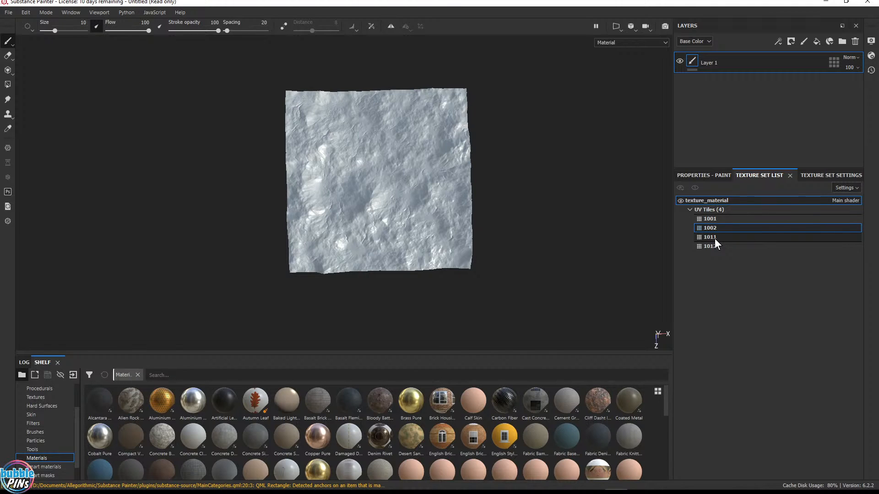
Switch the viewport to the 2D/3D split view and frame the four UDIM tiles in the 2D view
left_click(620, 29)
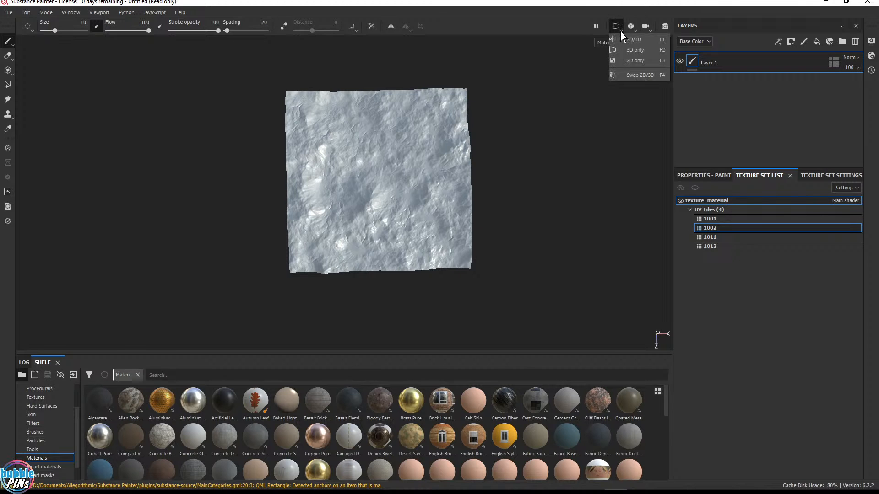
left_click(635, 39)
scroll(198, 161, "down", 5)
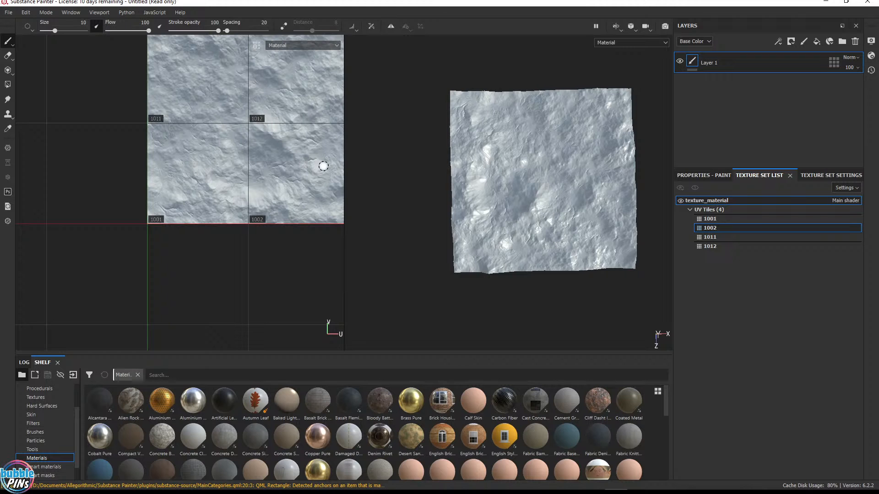
middle_click_drag(271, 130, 223, 182, "alt")
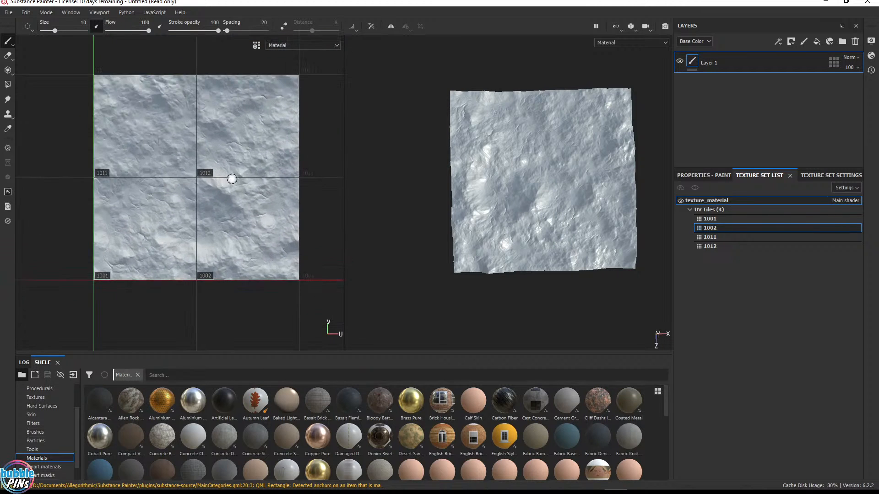
scroll(232, 177, "up", 3)
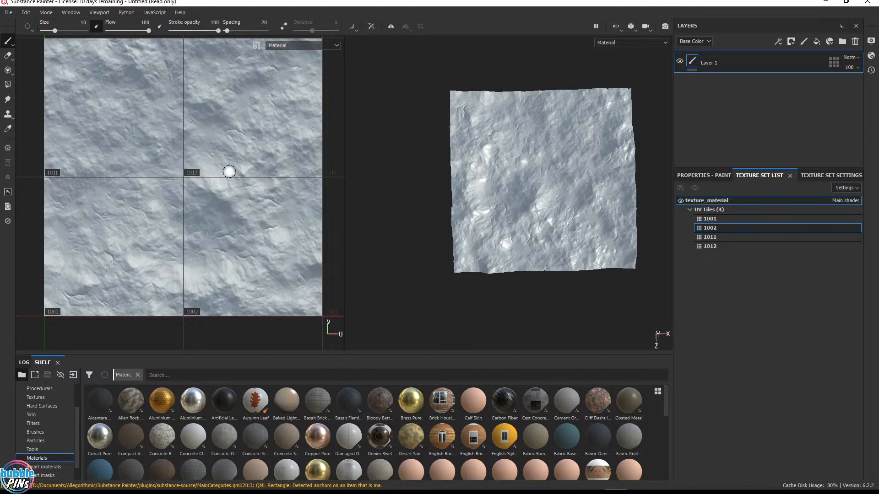
Switch to Houdini and frame the coloured UDIM tiles in the UV viewport
mouse_move(623, 489)
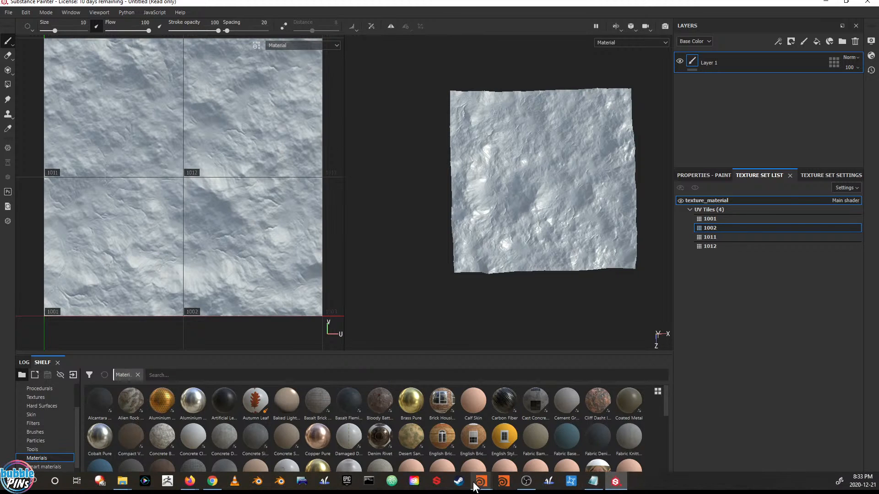
mouse_move(471, 474)
left_click(443, 441)
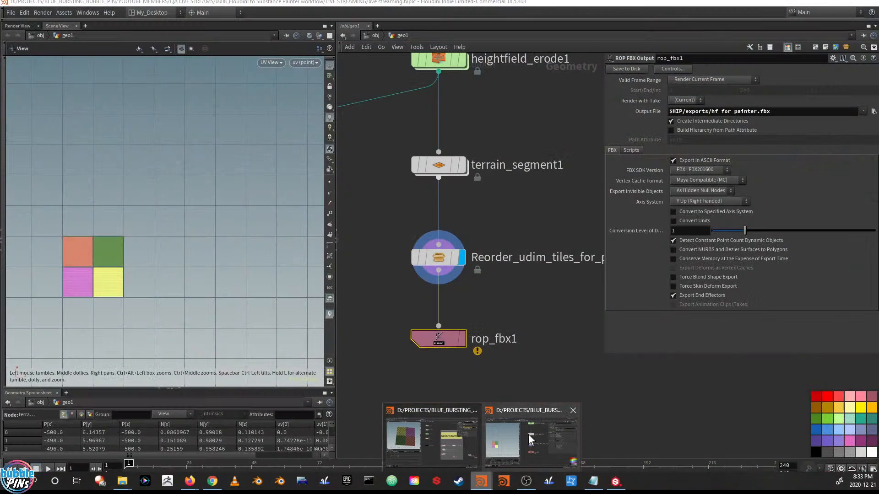
left_click_drag(533, 300, 401, 227)
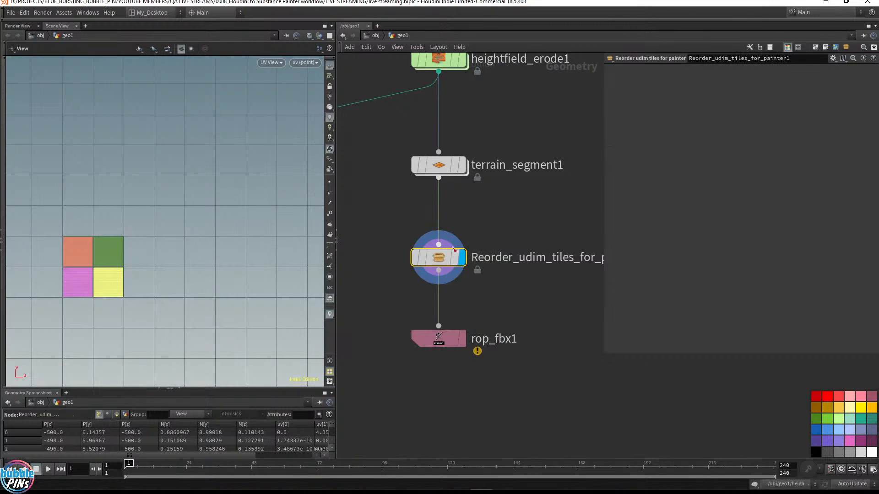
right_click_drag(176, 227, 247, 169)
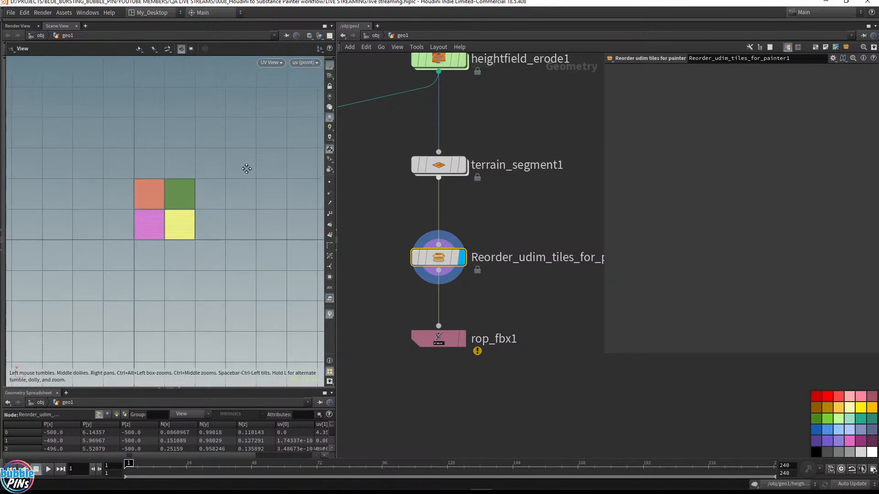
scroll(246, 168, "up", 7)
right_click_drag(206, 214, 269, 206)
scroll(269, 206, "up", 1)
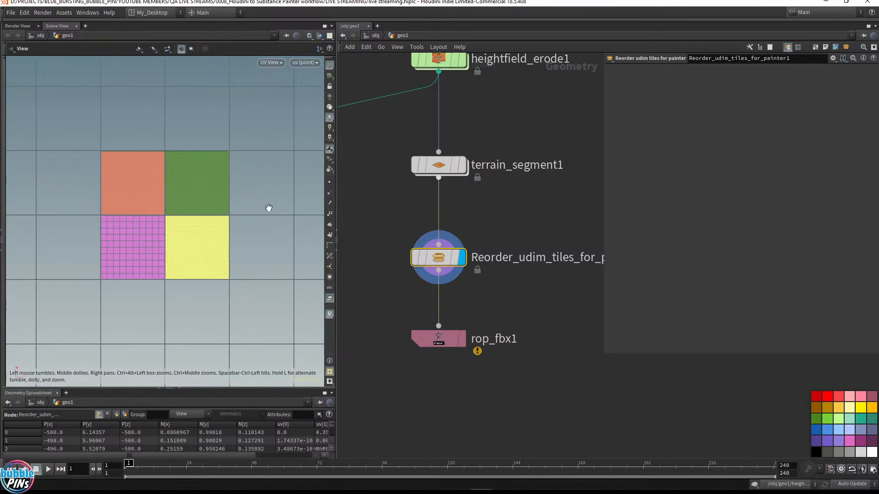
Dive into the Reorder_udim_tiles_for_painter node and inspect its attribute wrangles and uvlayout2 node
double_click(436, 258)
scroll(546, 266, "down", 5)
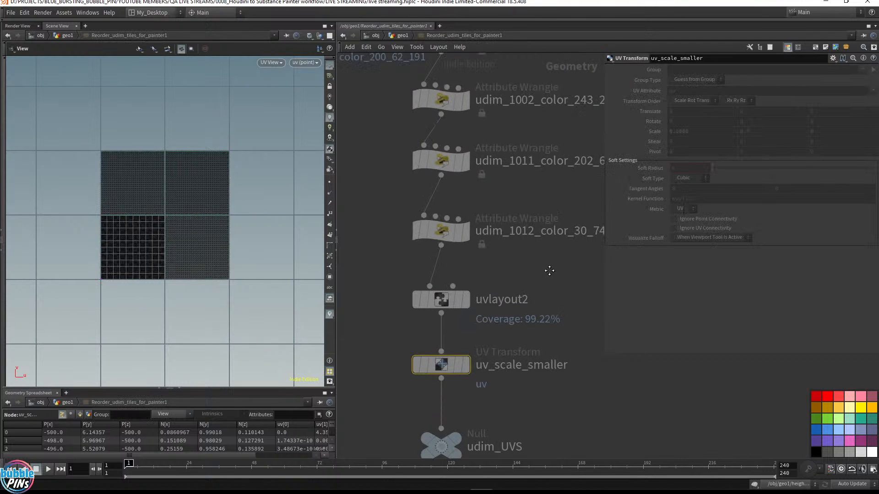
middle_click_drag(558, 103, 535, 136)
left_click(462, 118)
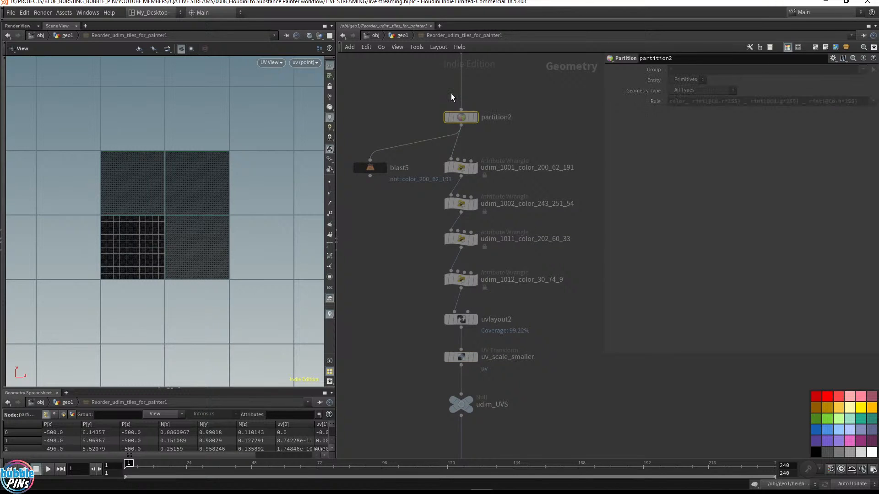
left_click_drag(540, 150, 433, 293)
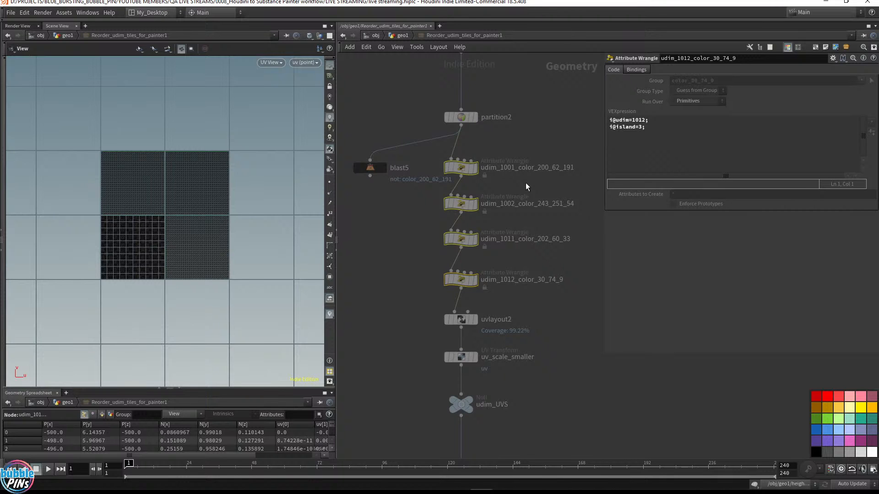
left_click(399, 37)
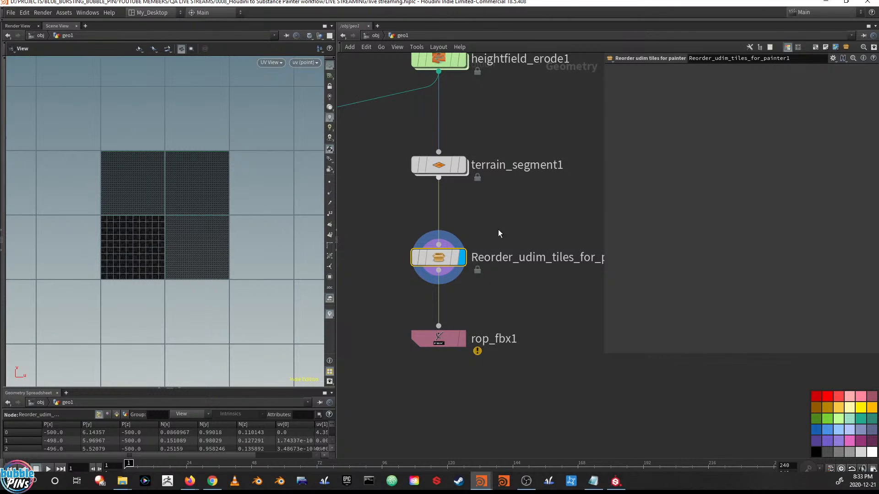
double_click(441, 258)
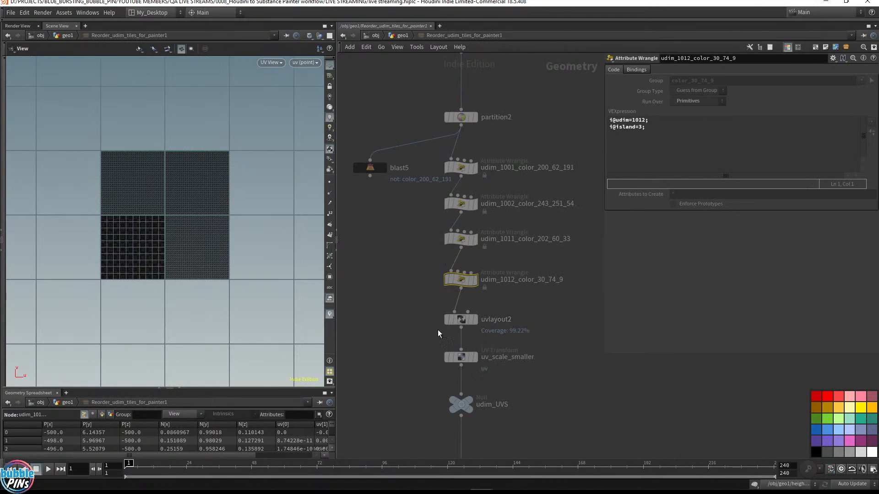
left_click_drag(421, 330, 550, 304)
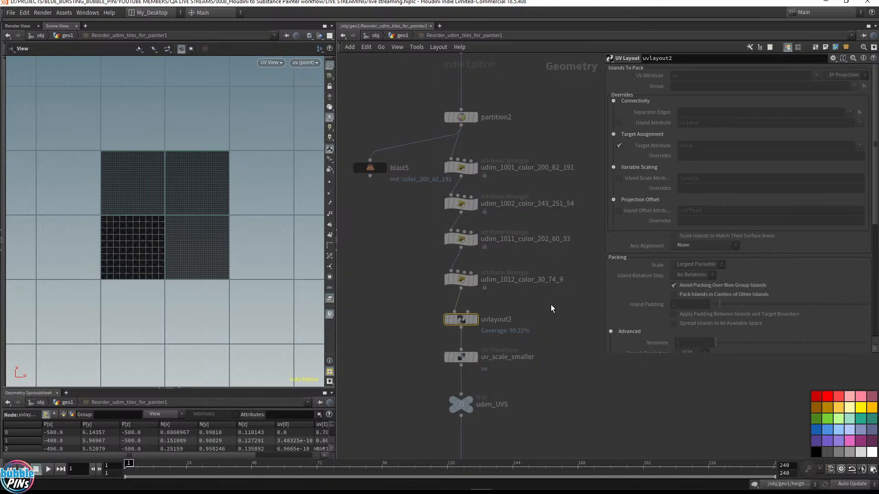
left_click(460, 280)
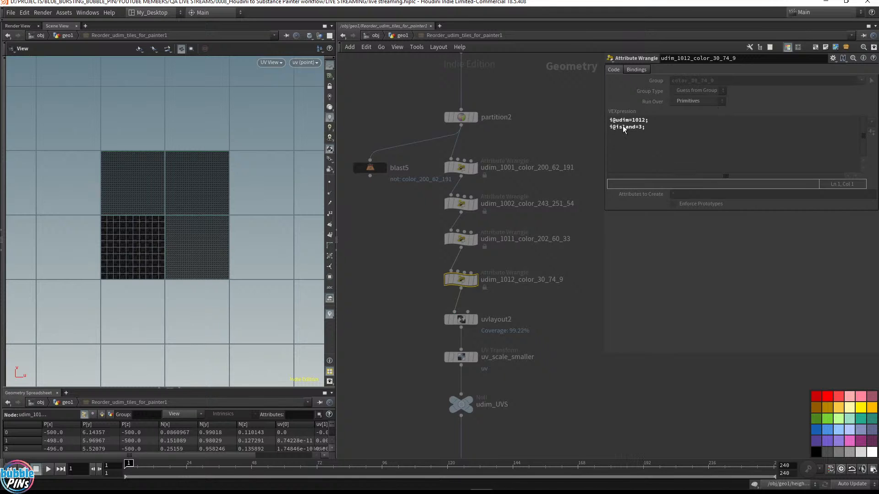
Enlarge the geometry spreadsheet and filter it to show the udim attribute on primitives
left_click_drag(225, 390, 226, 337)
left_click(298, 359)
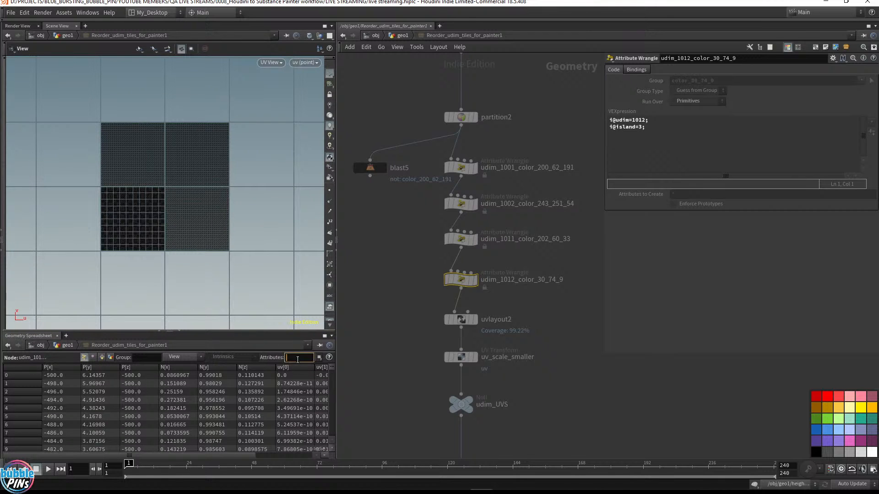
type("udim")
key("Return")
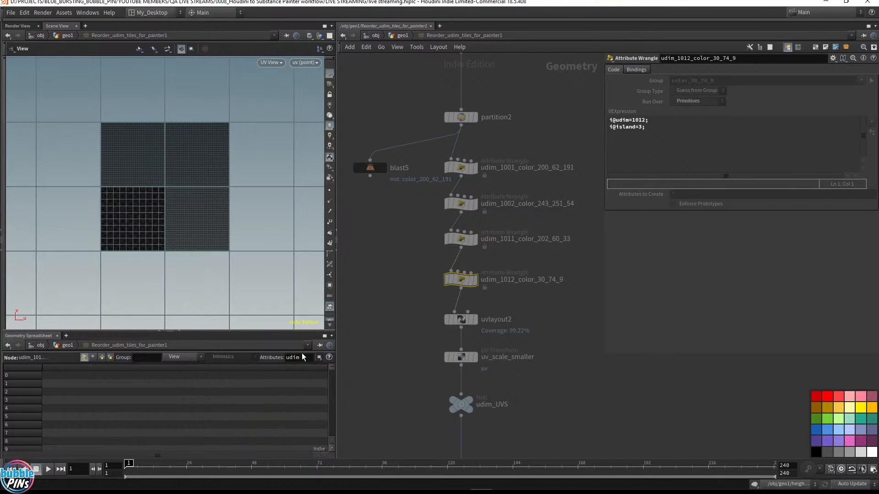
left_click(102, 356)
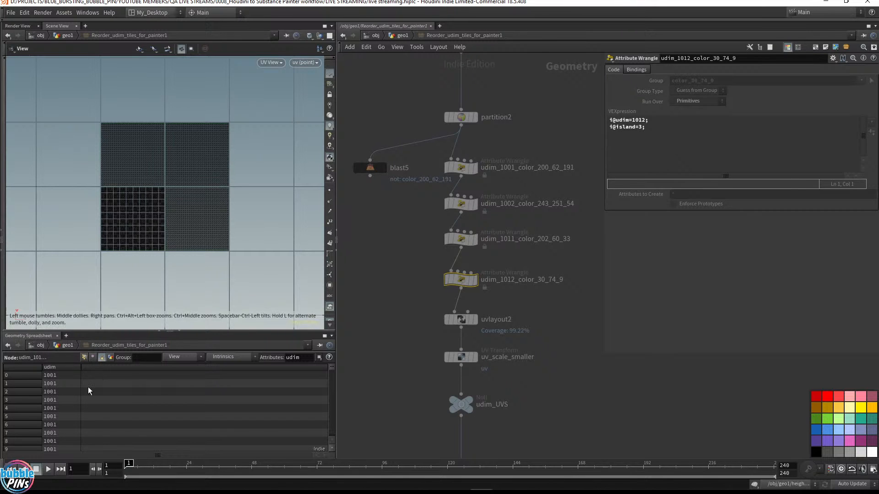
key("ctrl")
key("ctrl")
key("ctrl")
key("ctrl")
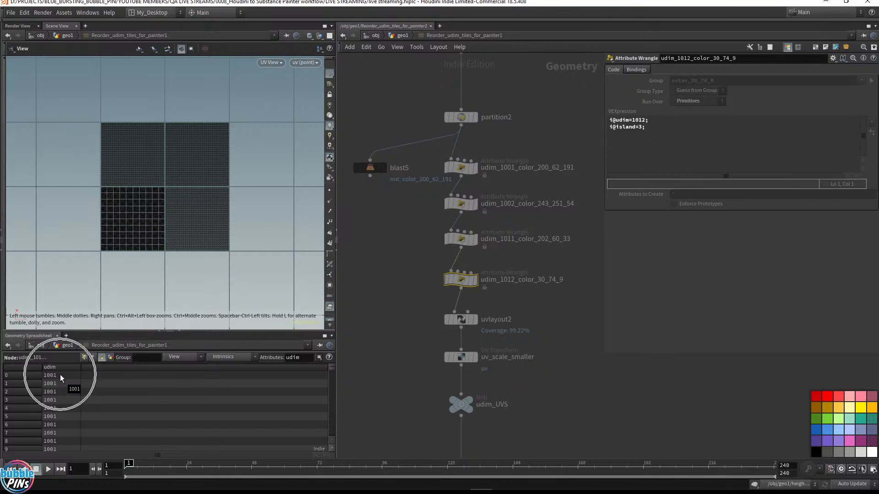
Inspect the udim values on uvlayout2 and uv_scale_smaller, then return to the geo1 level and reframe the UV view
left_click_drag(406, 325, 490, 310)
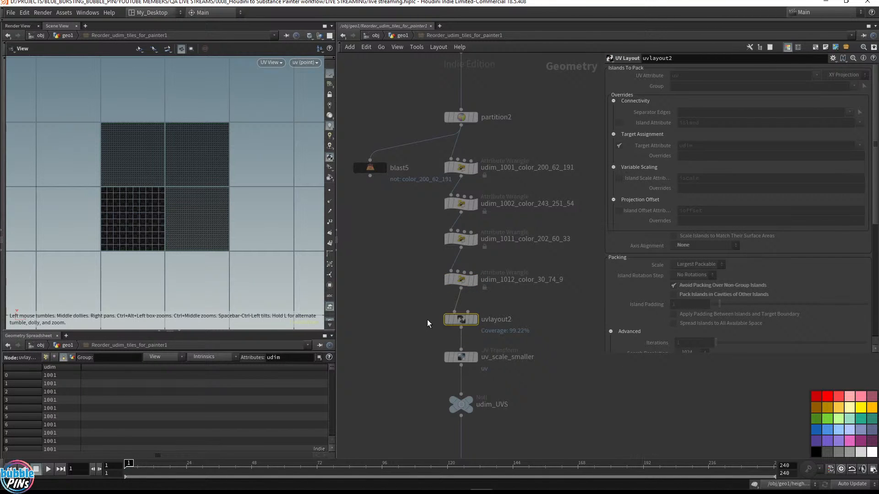
left_click_drag(420, 348, 509, 372)
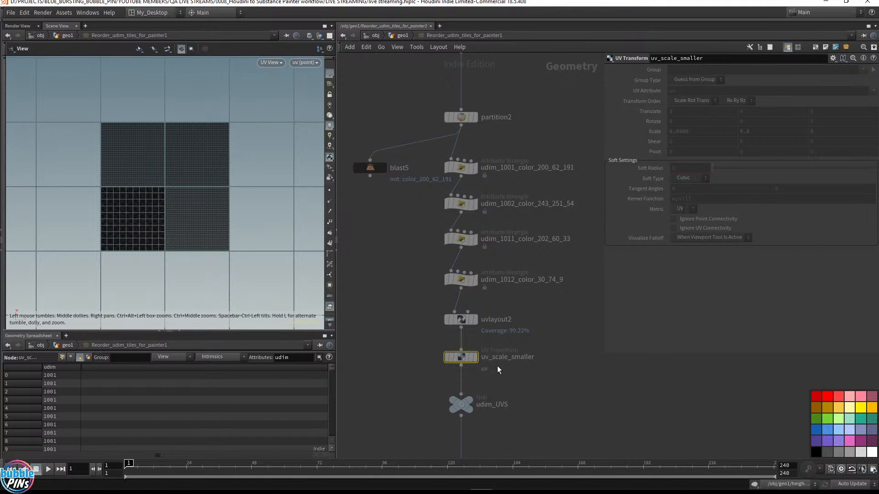
left_click(406, 35)
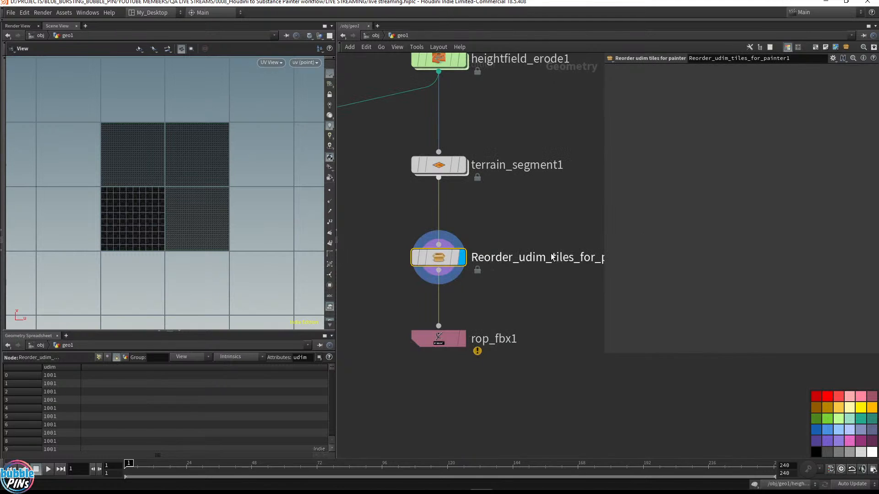
left_click_drag(310, 285, 261, 200)
scroll(261, 201, "down", 2)
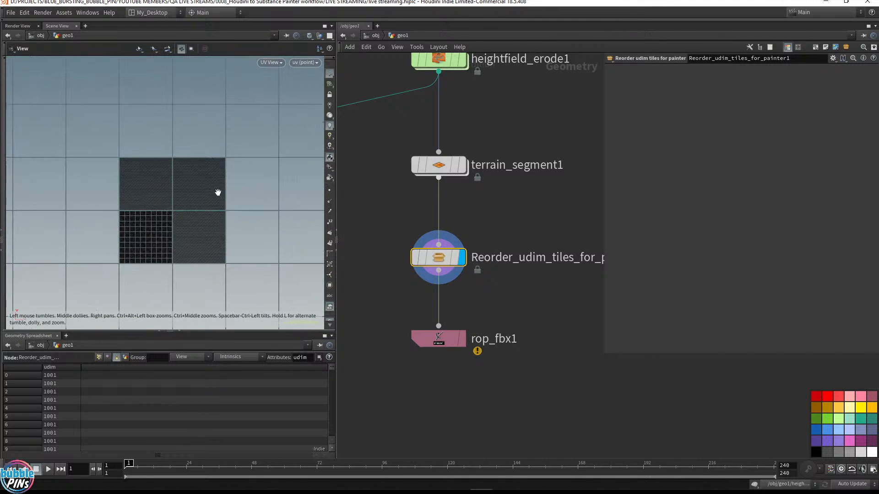
Compare the tiles in Substance Painter with Houdini, then zoom out the Houdini node network
mouse_move(673, 490)
left_click(615, 481)
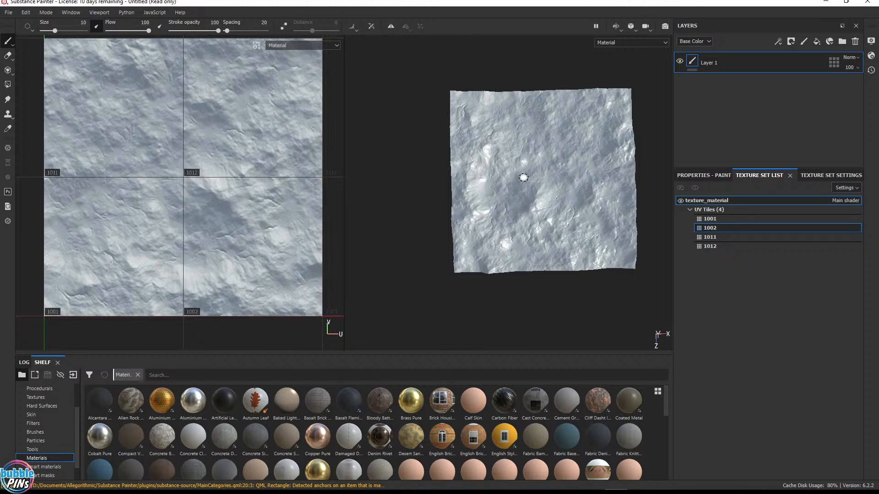
key("alt+Tab")
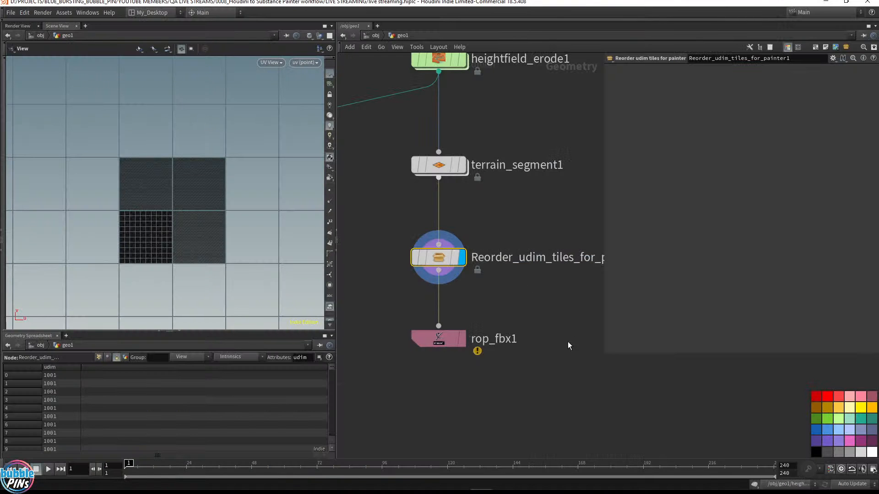
scroll(566, 323, "down", 3)
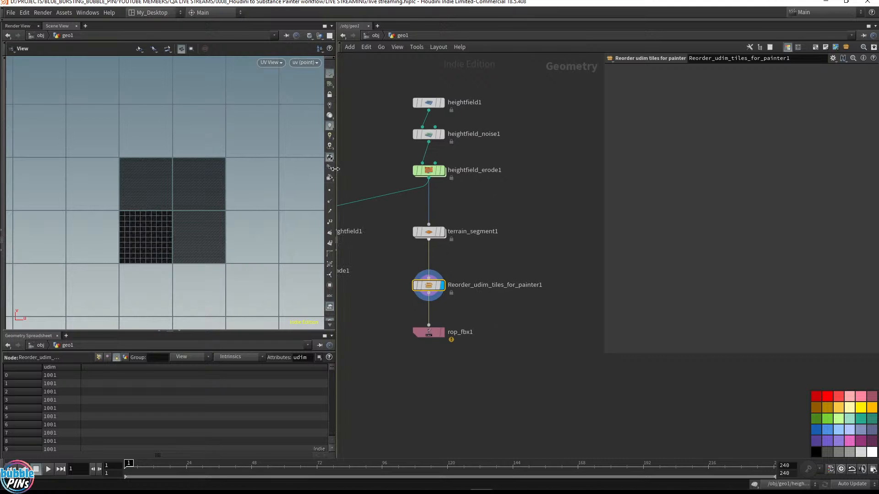
Rearrange the panes and display heightfield_erode1 in a perspective viewport to inspect the eroded terrain
left_click_drag(336, 176, 166, 176)
scroll(367, 237, "up", 4)
middle_click_drag(396, 241, 384, 222)
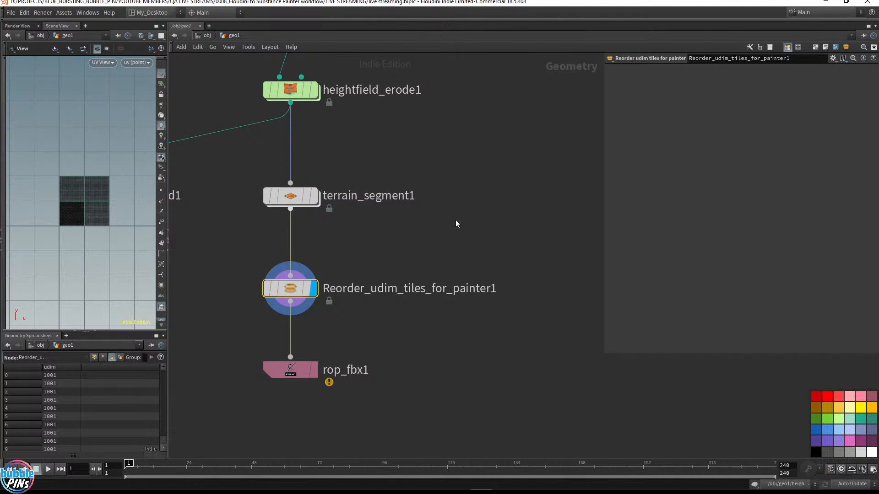
scroll(104, 178, "up", 5)
middle_click_drag(114, 182, 121, 168)
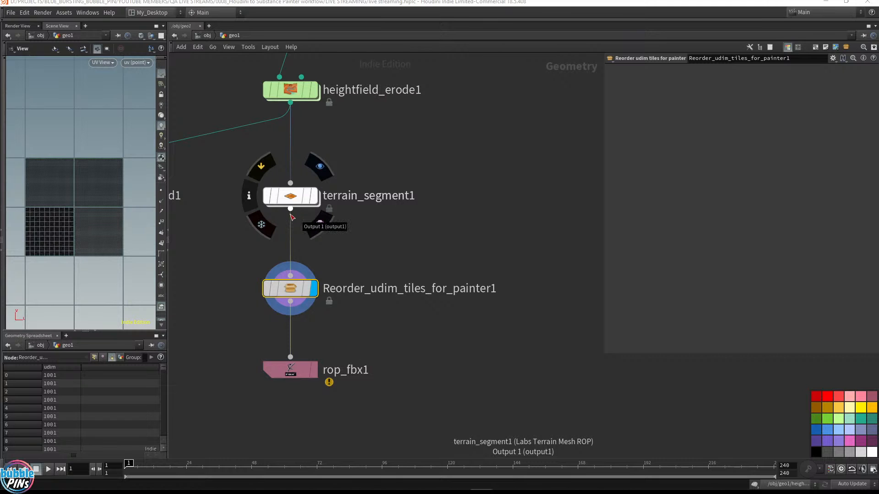
left_click_drag(290, 103, 501, 152)
middle_click_drag(430, 130, 433, 175)
left_click_drag(365, 177, 255, 102)
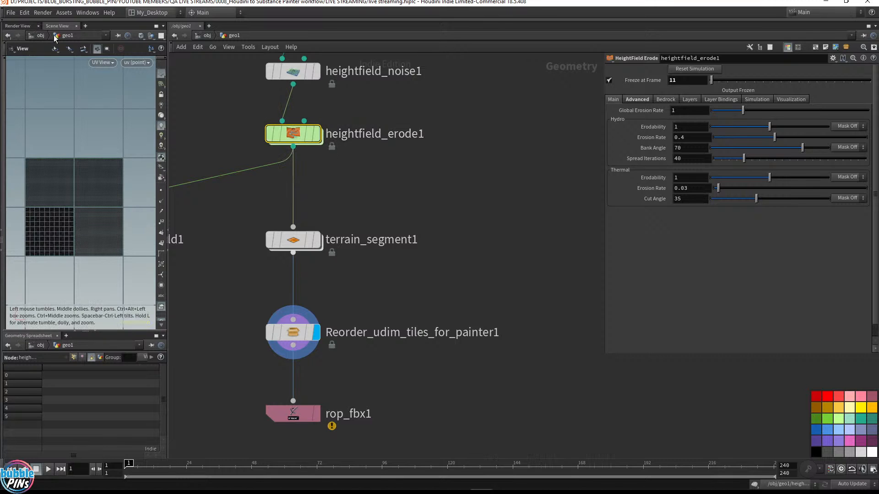
key("space+1")
left_click_drag(85, 150, 106, 153)
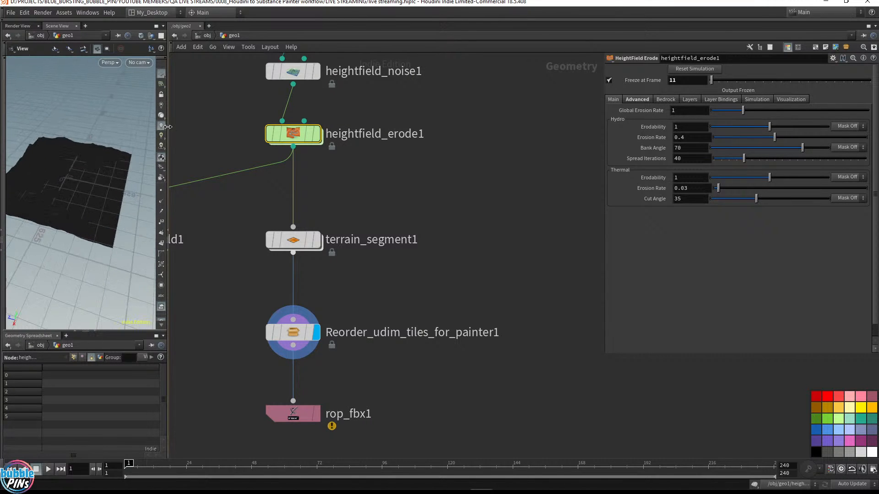
left_click_drag(168, 168, 151, 173)
left_click(351, 133)
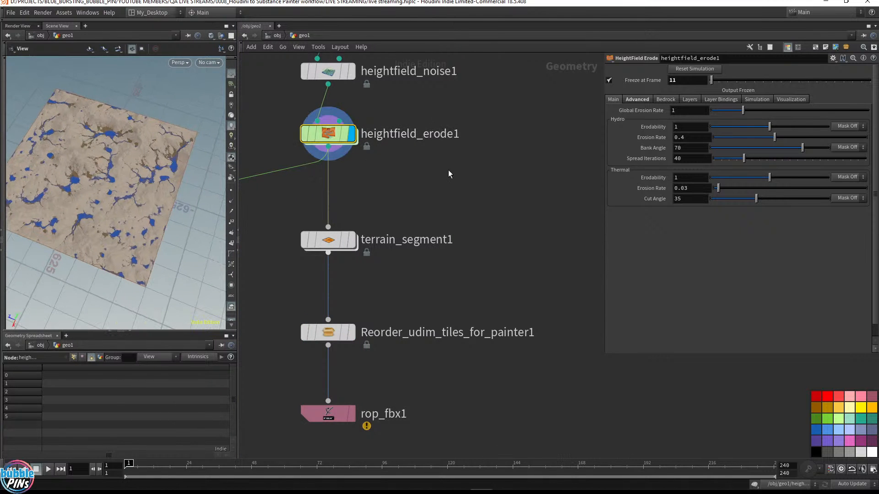
left_click_drag(448, 171, 282, 111)
left_click(286, 134)
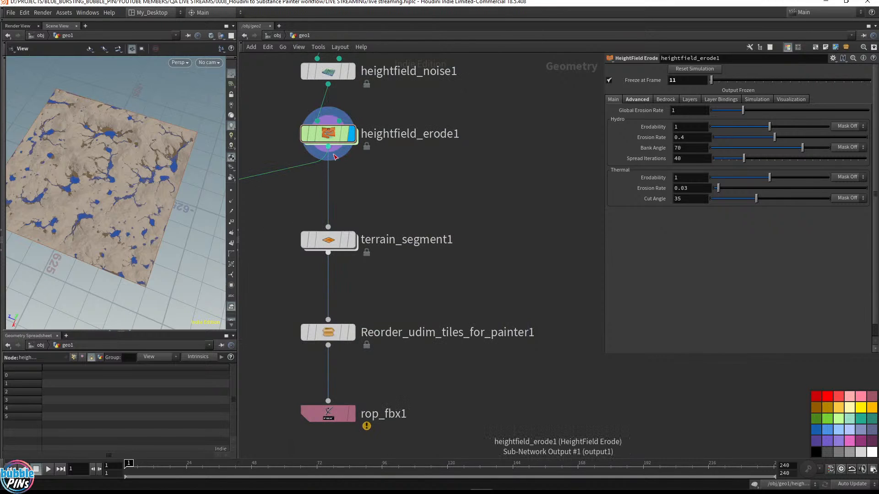
left_click(329, 147)
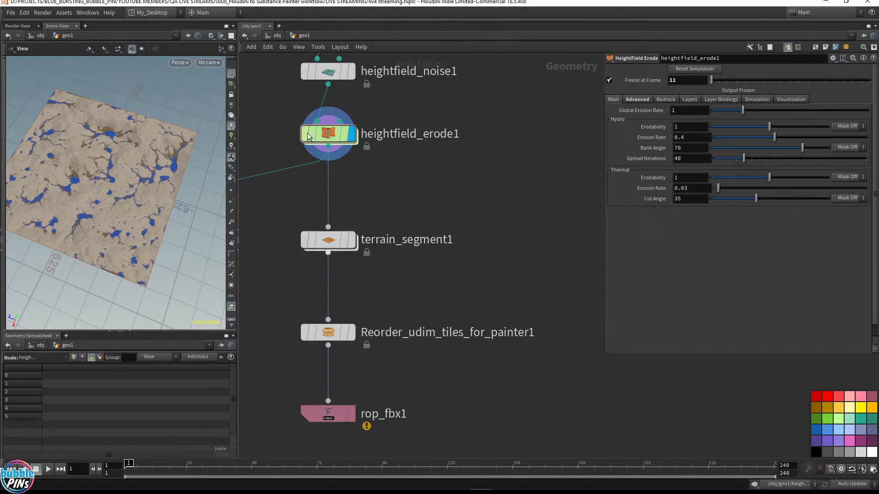
left_click_drag(375, 170, 523, 200)
left_click(458, 190)
left_click_drag(329, 148, 422, 166)
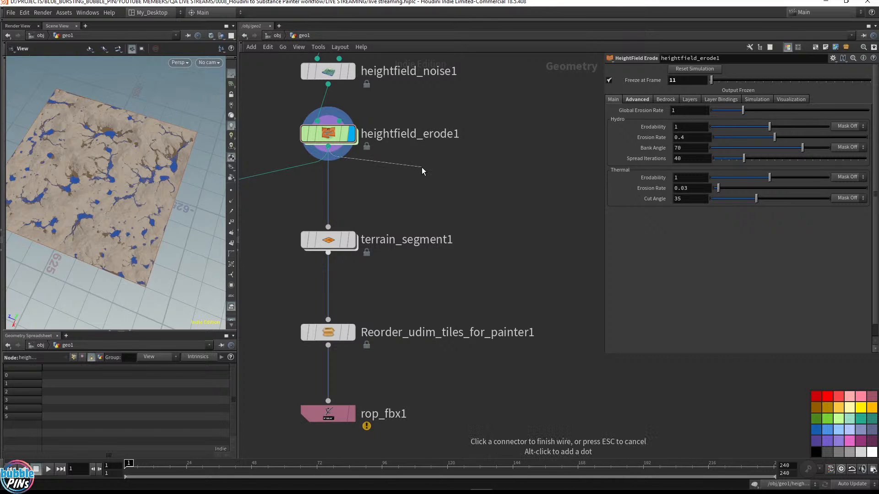
key("Tab")
type("hf")
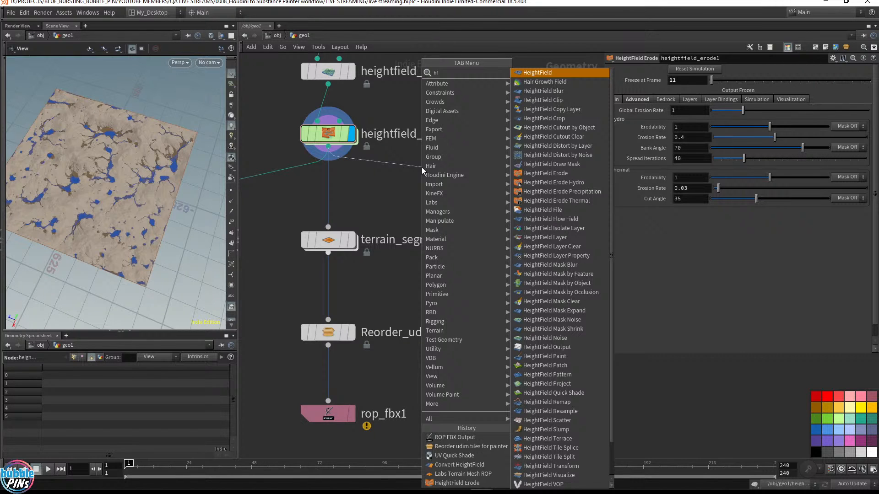
left_click(395, 167)
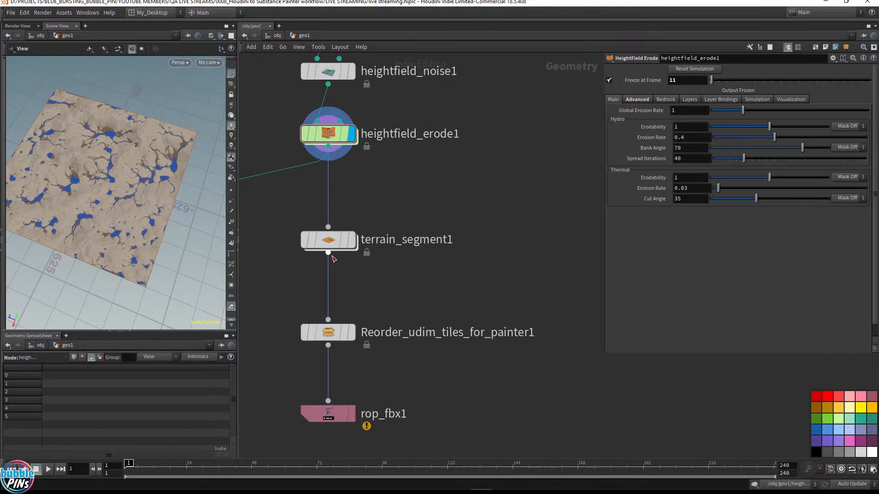
Display terrain_segment1 in the viewport and open its node info
left_click_drag(328, 253, 292, 217)
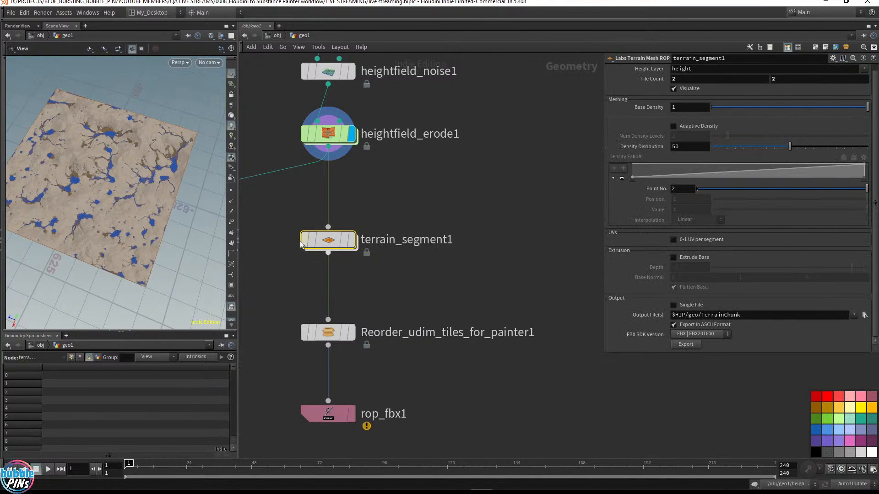
mouse_move(303, 245)
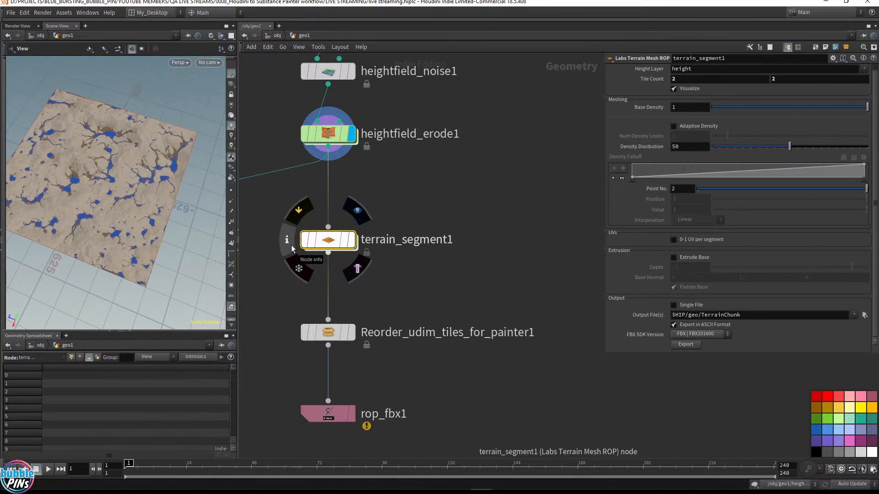
left_click(291, 241)
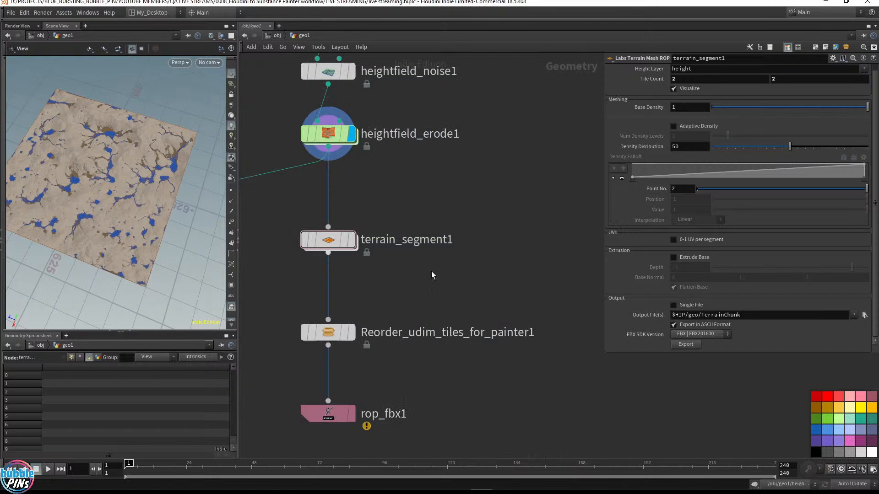
left_click(354, 243)
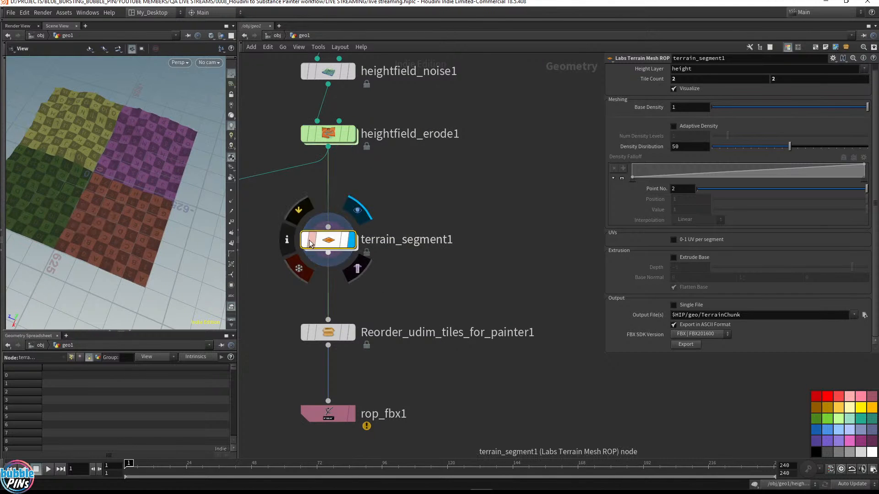
left_click(288, 241)
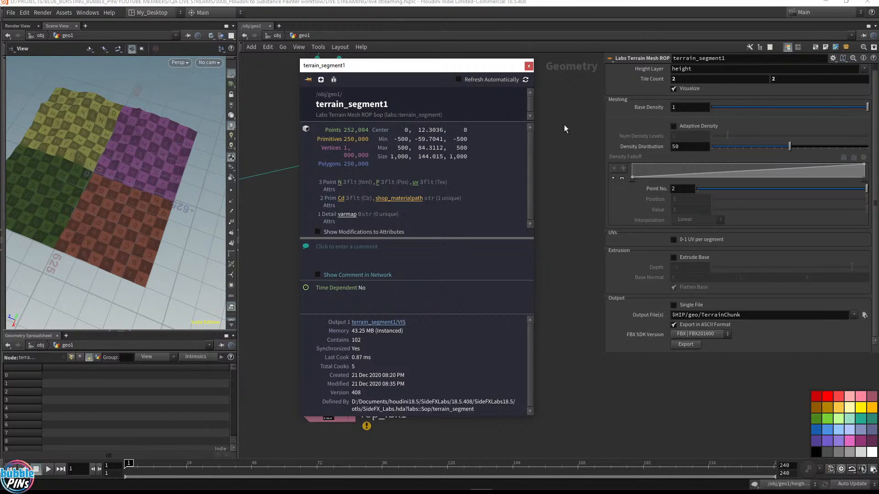
Display heightfield_erode1 again and pin terrain_segment1's node info window aside
left_click(351, 133)
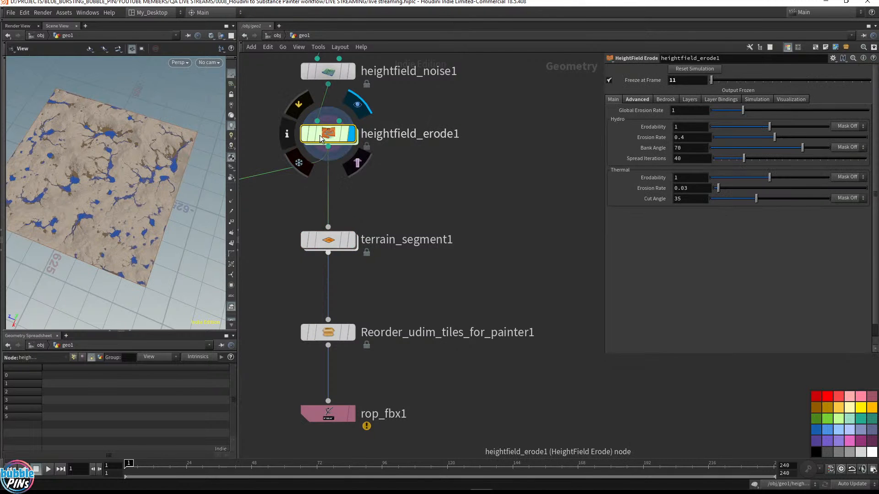
left_click(288, 241)
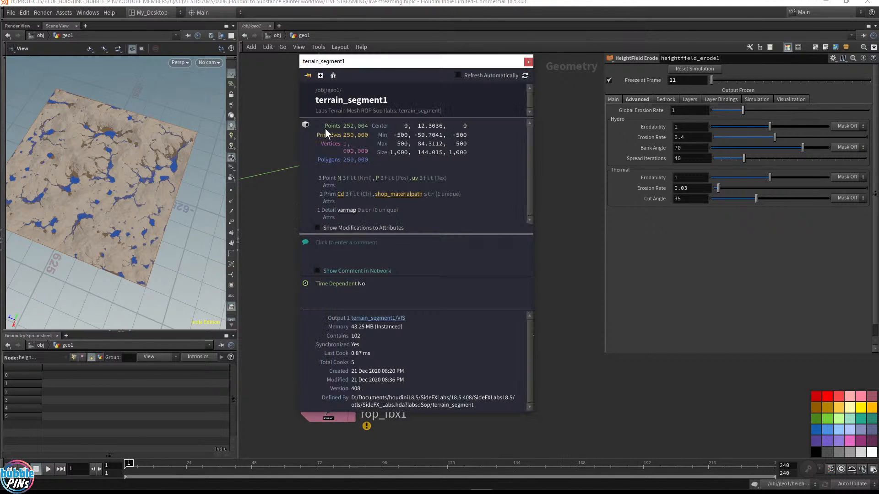
left_click(308, 75)
left_click_drag(414, 62, 237, 216)
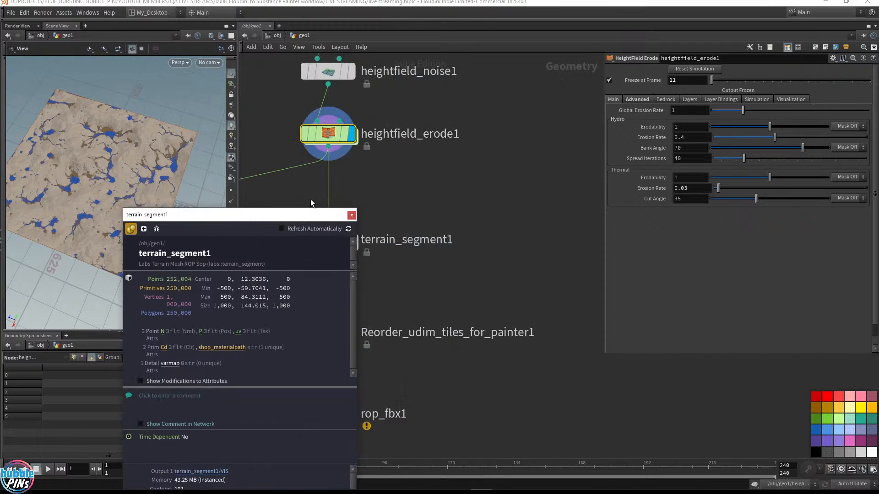
left_click_drag(298, 215, 235, 271)
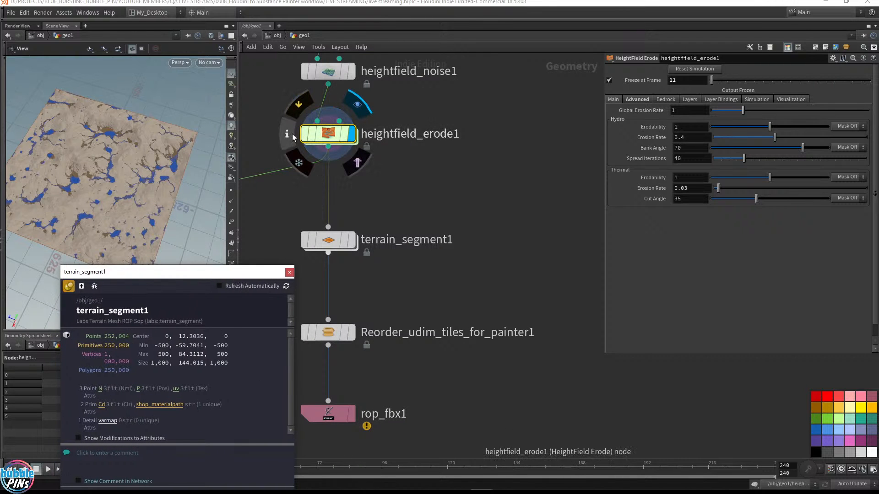
Open heightfield_erode1's node info to compare its layers with terrain_segment1, then close both info windows
left_click(292, 137)
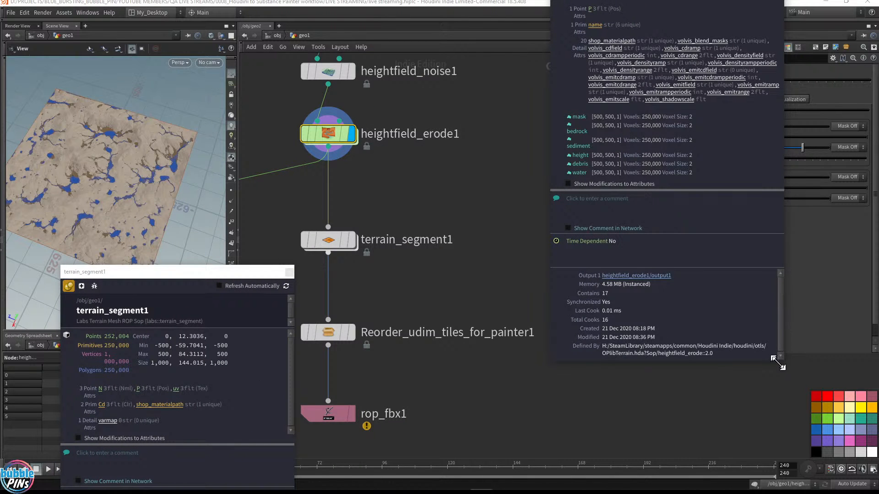
left_click_drag(779, 363, 787, 397)
left_click_drag(661, 6, 563, 200)
left_click(460, 210)
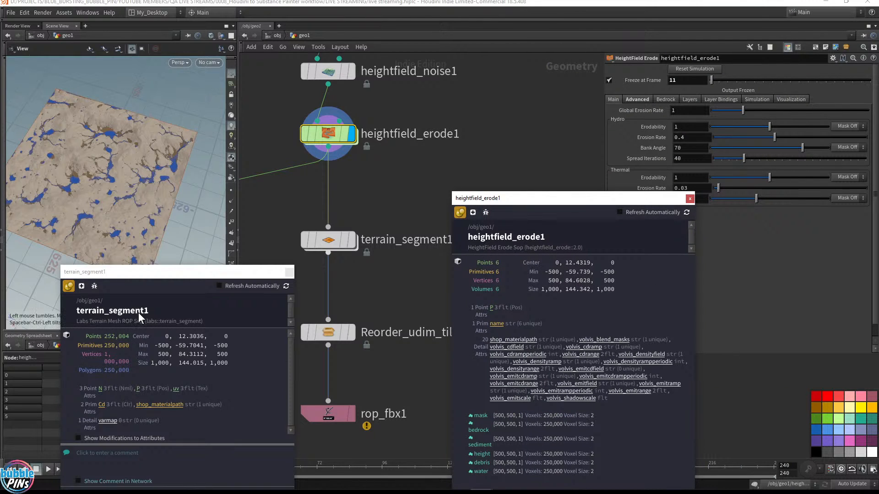
left_click(341, 243)
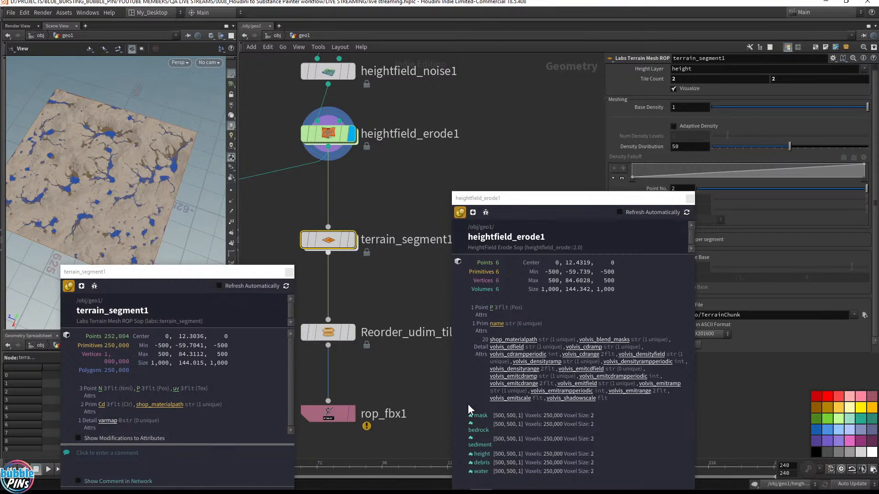
left_click(288, 273)
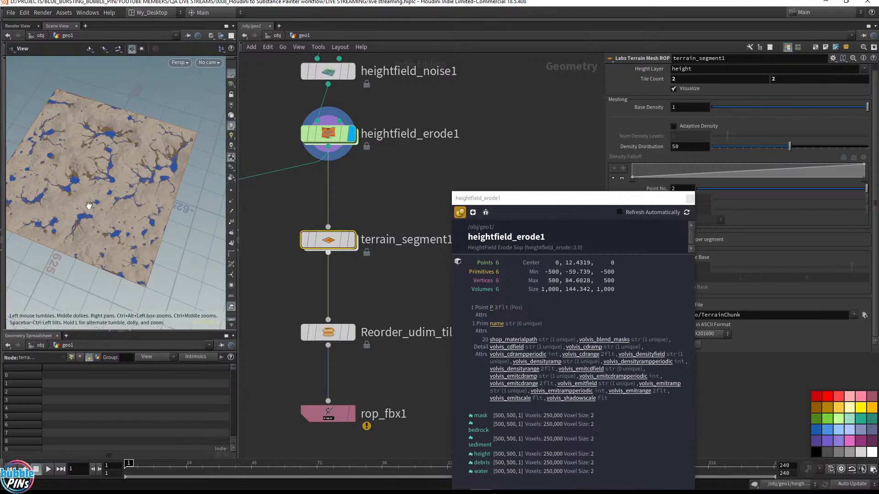
left_click_drag(116, 181, 157, 177)
middle_click_drag(157, 177, 176, 179)
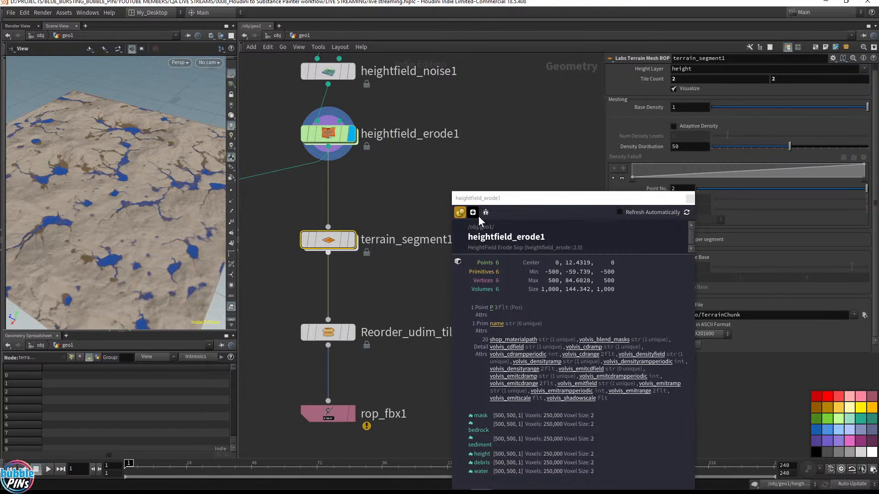
left_click(460, 212)
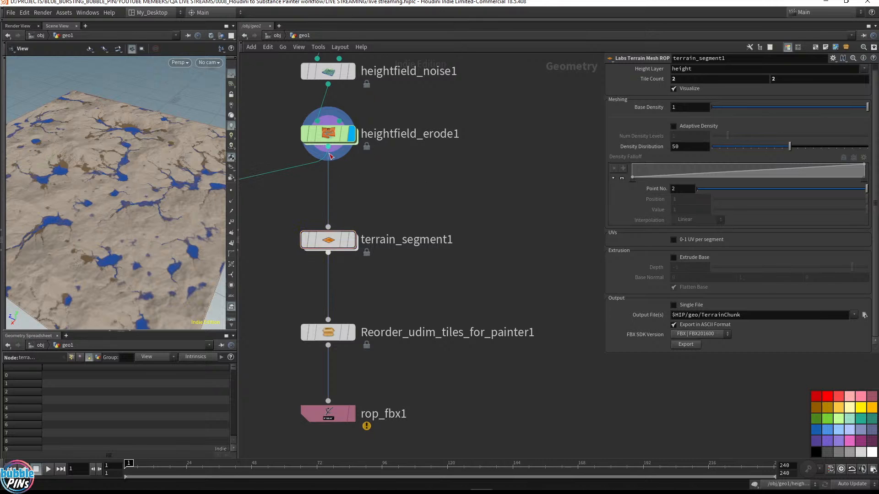
Add a HeightField Output node wired from heightfield_erode1's output and set it as the displayed node
left_click(333, 152)
key("Tab")
type("h")
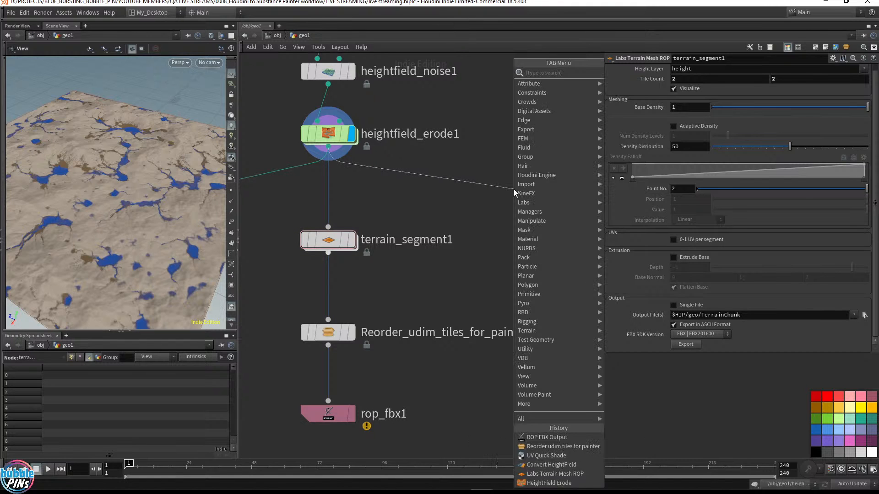
type("f")
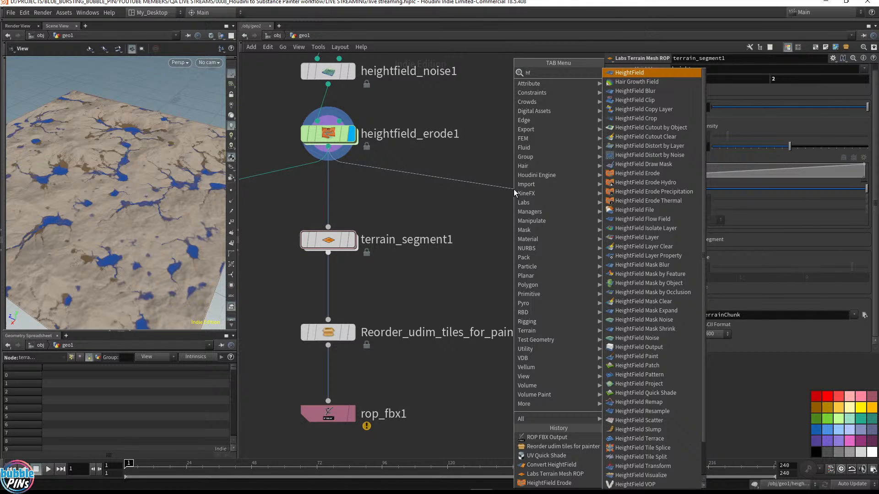
type("out")
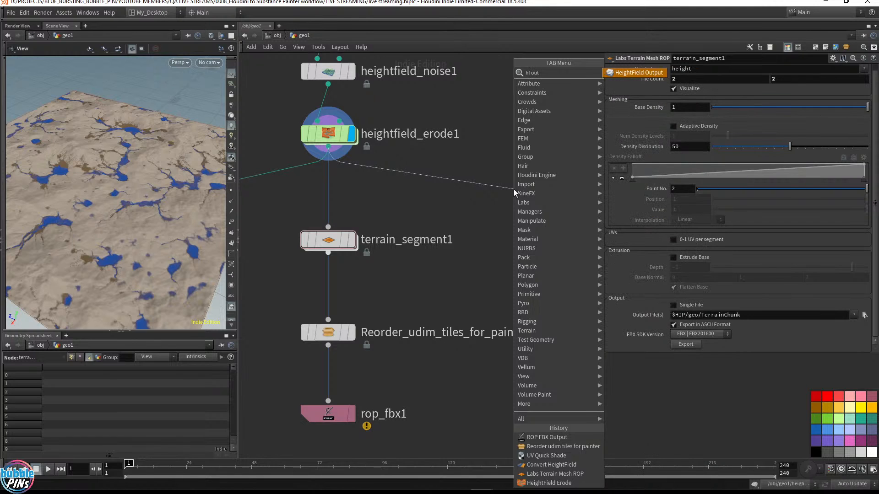
key("Return")
left_click(540, 238)
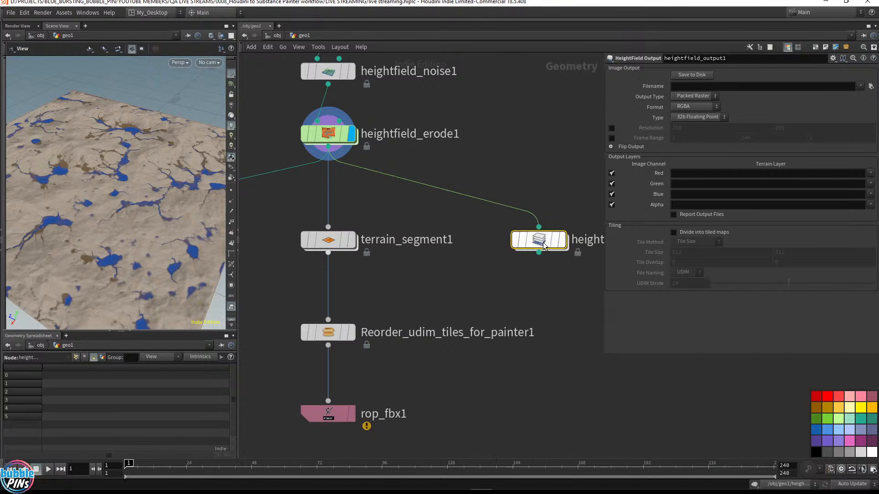
key("h")
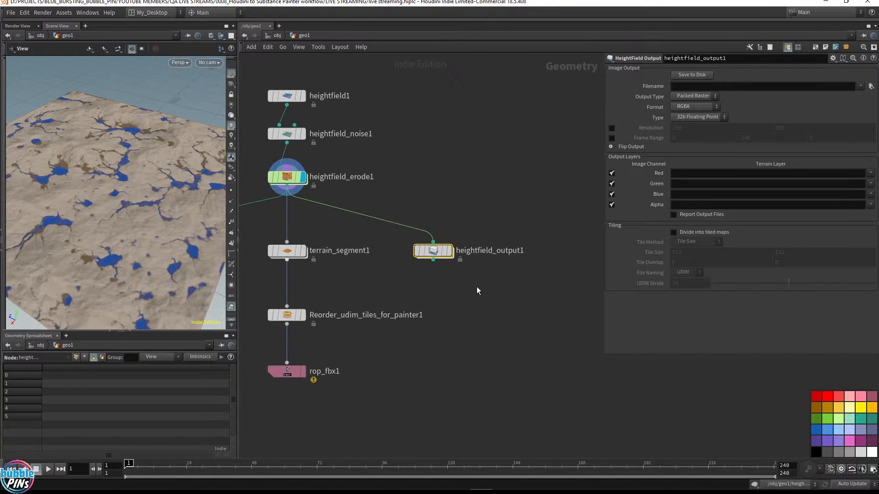
left_click(451, 253)
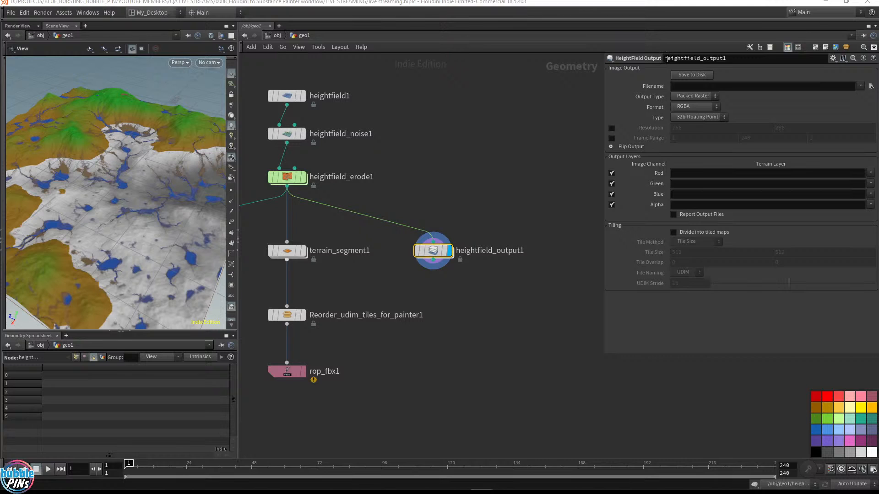
Set the heightfield output filename to $HIP/HF Mask Images/bedrock.png
left_click(686, 86)
type("$HIP/HF Mask Images/bedrock.png")
left_click(570, 136)
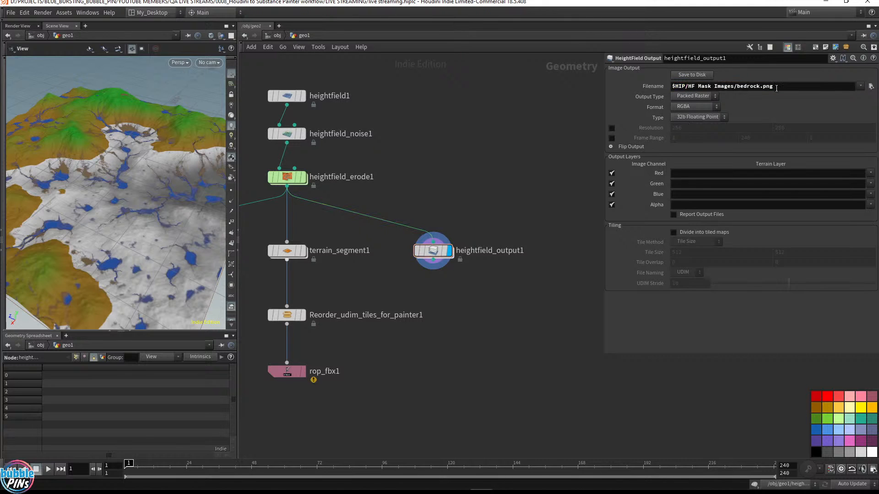
Set the heightfield output format to Single Channel and assign the bedrock layer to the Red channel
left_click(695, 107)
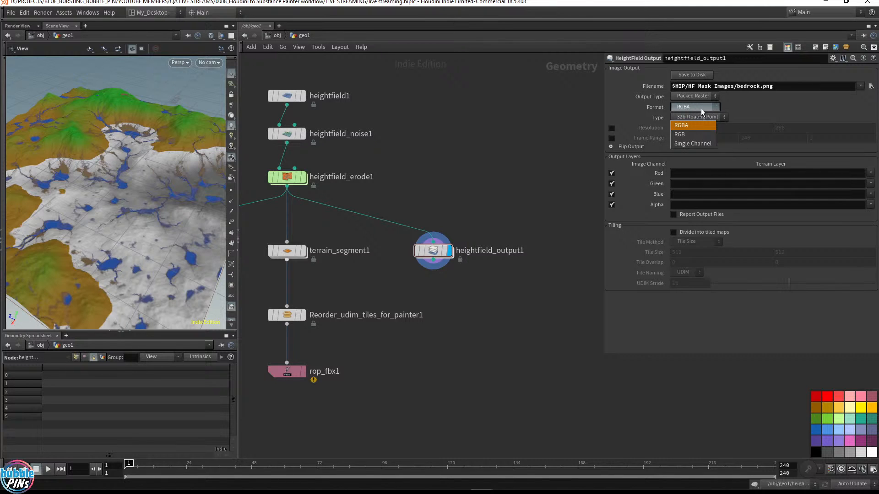
left_click(713, 115)
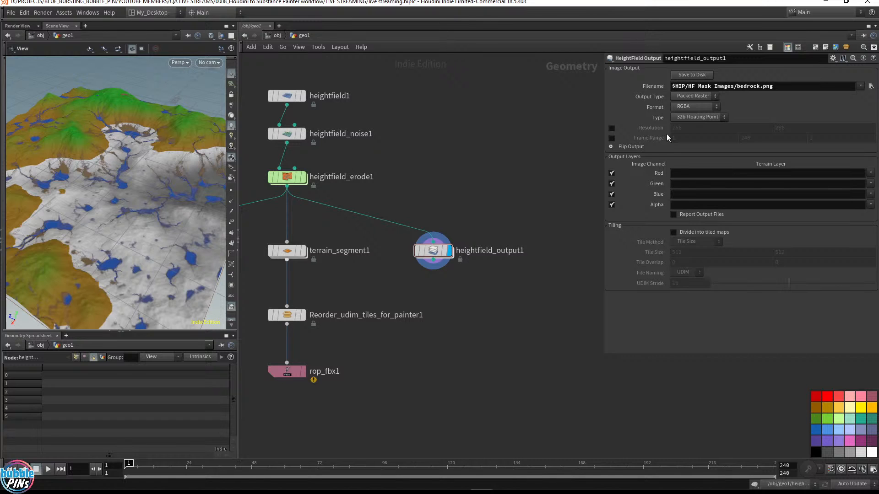
left_click(696, 107)
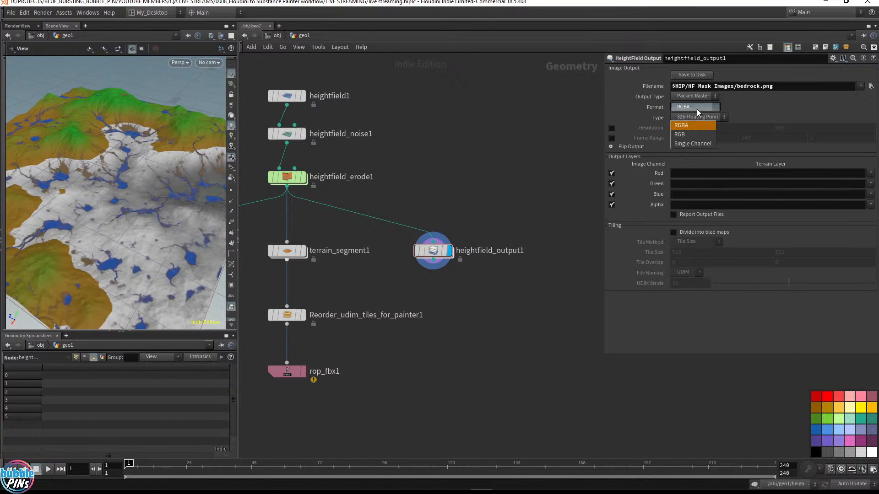
left_click(693, 144)
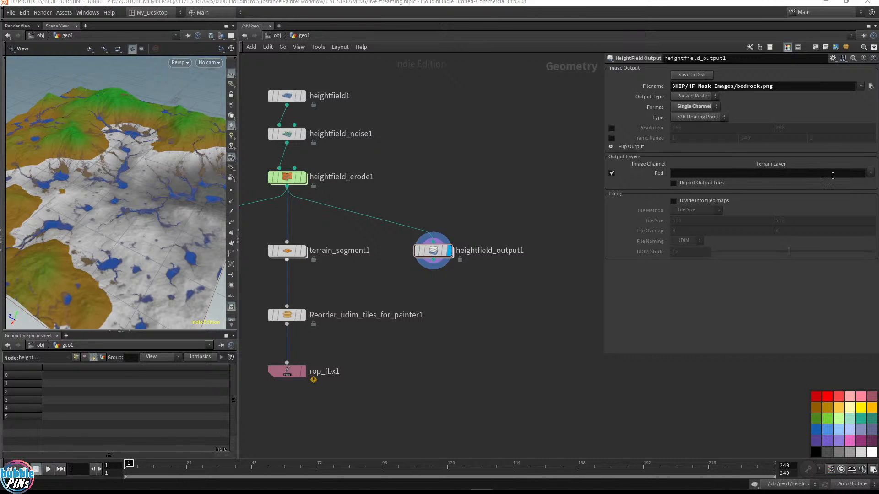
left_click(870, 173)
left_click(856, 202)
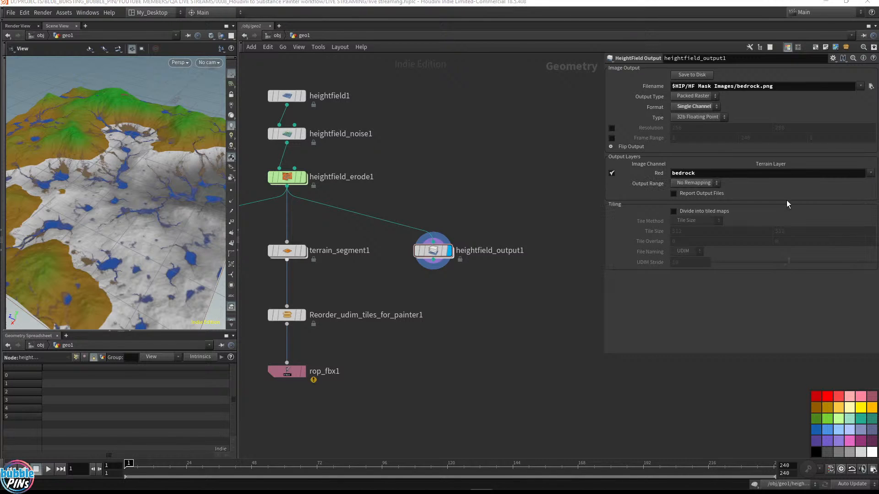
Add a HeightField Visualize node wired from heightfield_erode1's output
left_click_drag(287, 187, 441, 198)
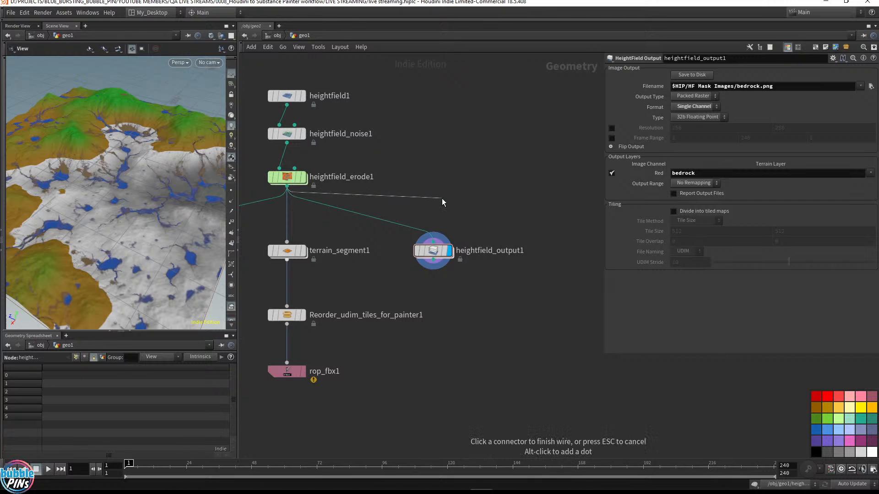
key("Tab")
type("hfvis")
key("Return")
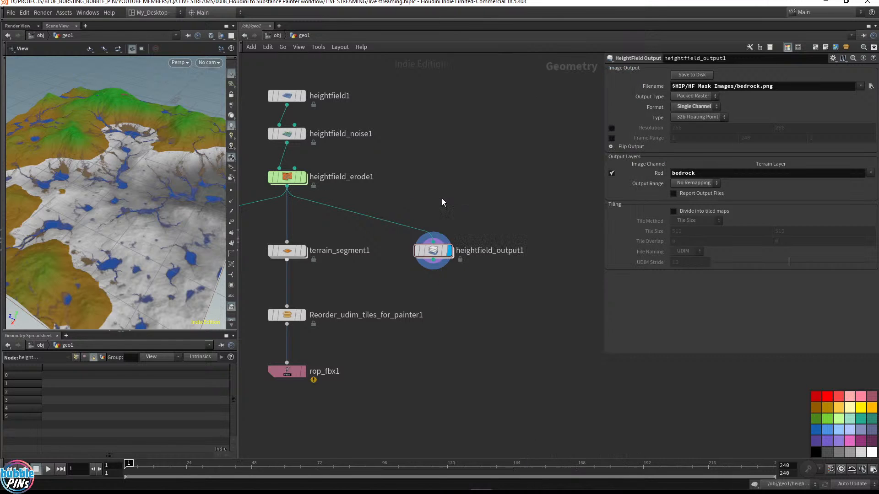
left_click_drag(446, 200, 437, 206)
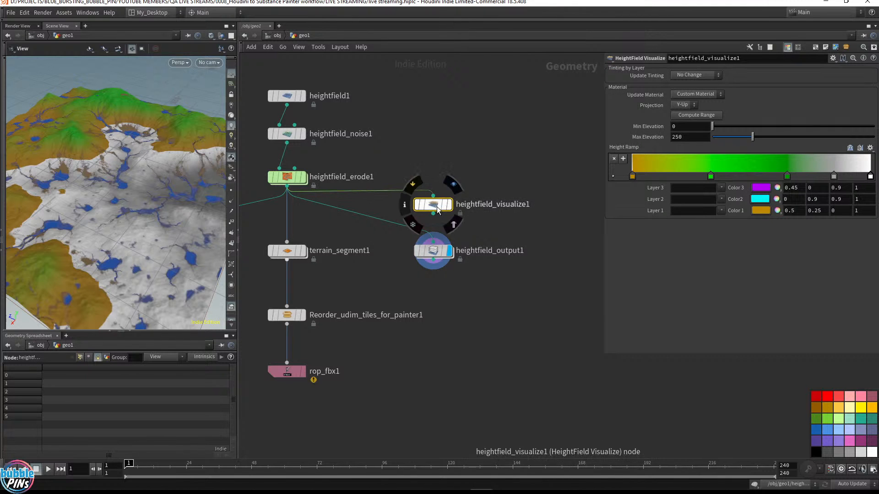
Colour the heightfield_visualize1 node black and set it as the displayed node
key("c")
key("c")
left_click(817, 452)
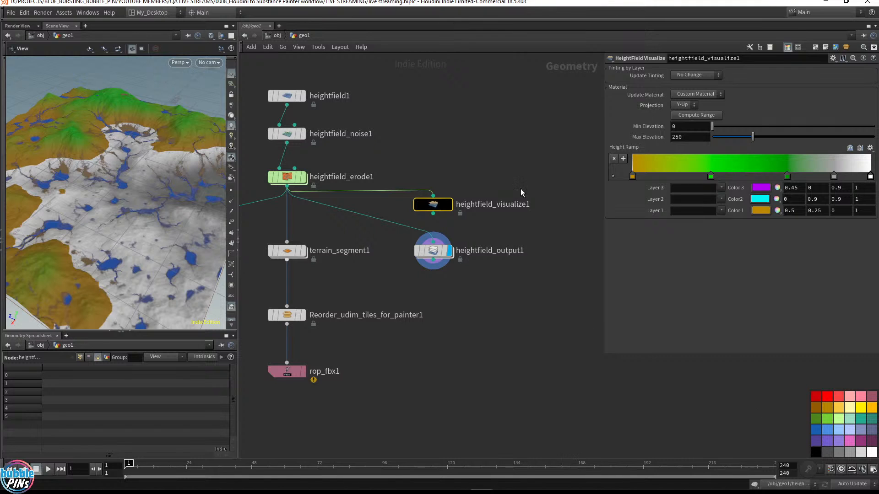
left_click(448, 204)
Remove the height ramp's colour keys and set the visualize node's Layer 3 to bedrock
left_click_drag(710, 176, 702, 211)
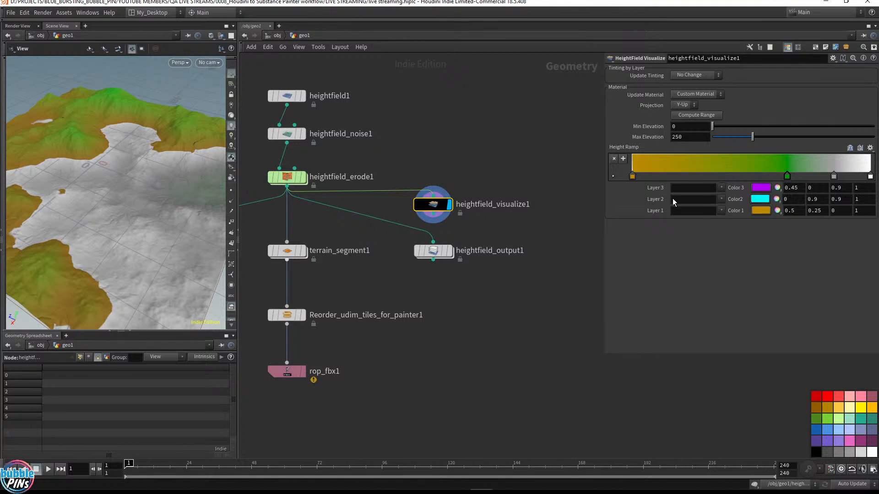
left_click_drag(632, 176, 638, 218)
left_click_drag(786, 175, 792, 226)
left_click_drag(834, 176, 838, 201)
left_click(721, 188)
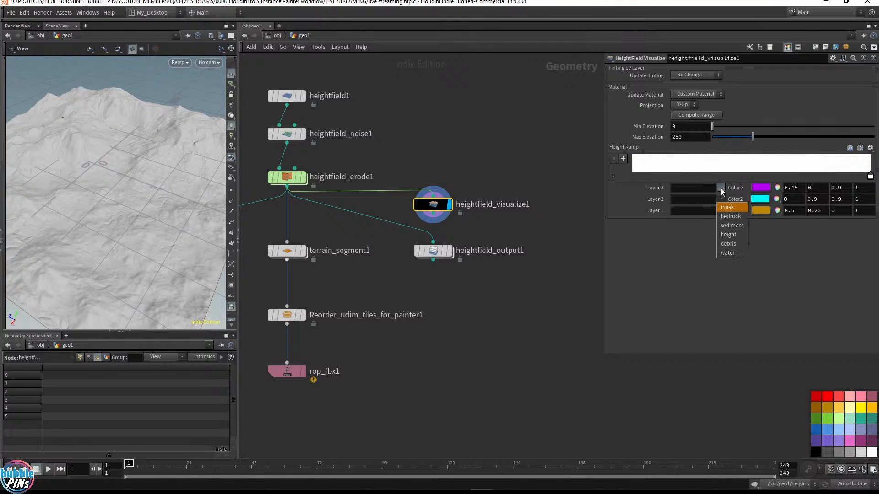
left_click(726, 217)
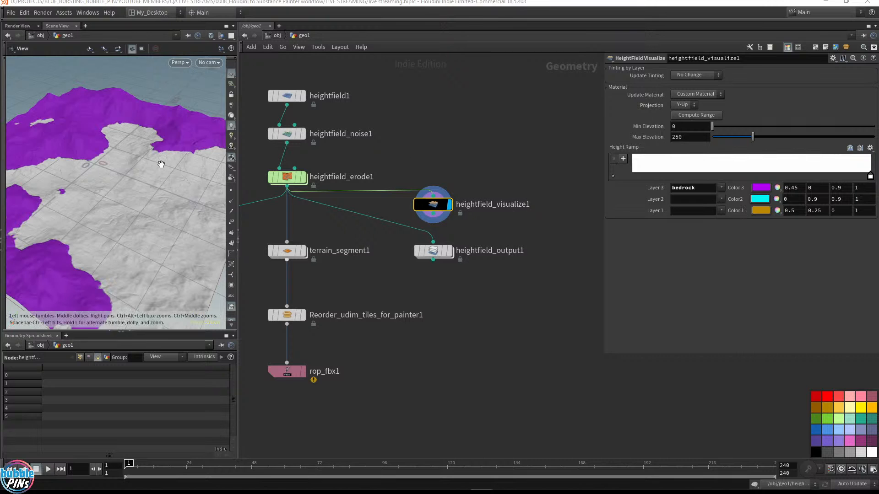
Enlarge the viewport pane and make heightfield_output1 the displayed and selected node again
left_click_drag(157, 163, 137, 143)
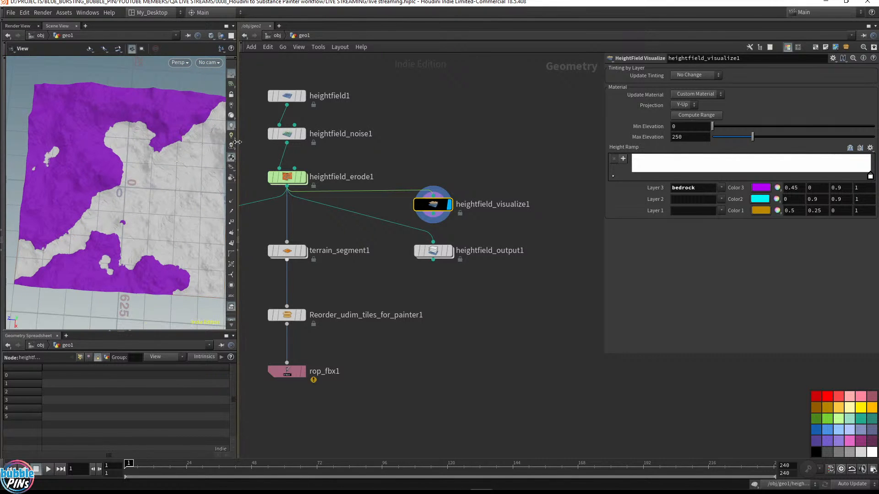
left_click_drag(238, 139, 290, 139)
left_click_drag(161, 331, 164, 386)
left_click(476, 251)
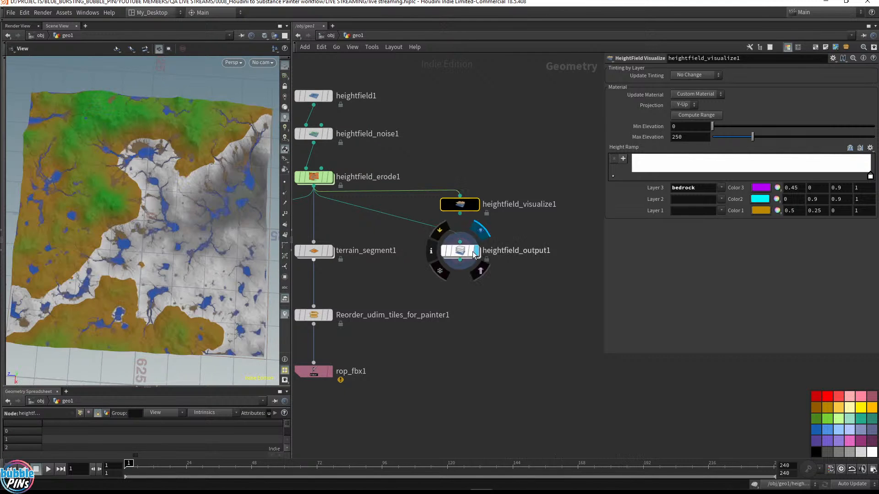
left_click(459, 251)
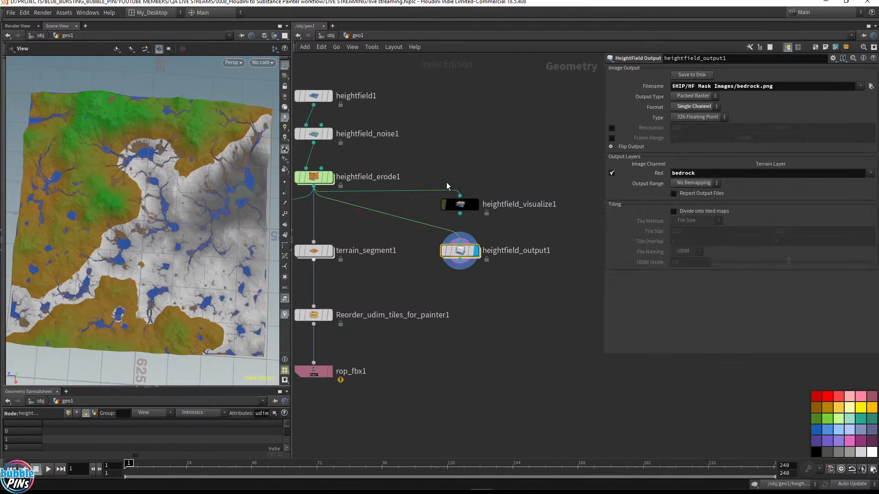
Enable Divide into tiled maps with the Number of Tiles method set to 2 by 2
left_click(674, 211)
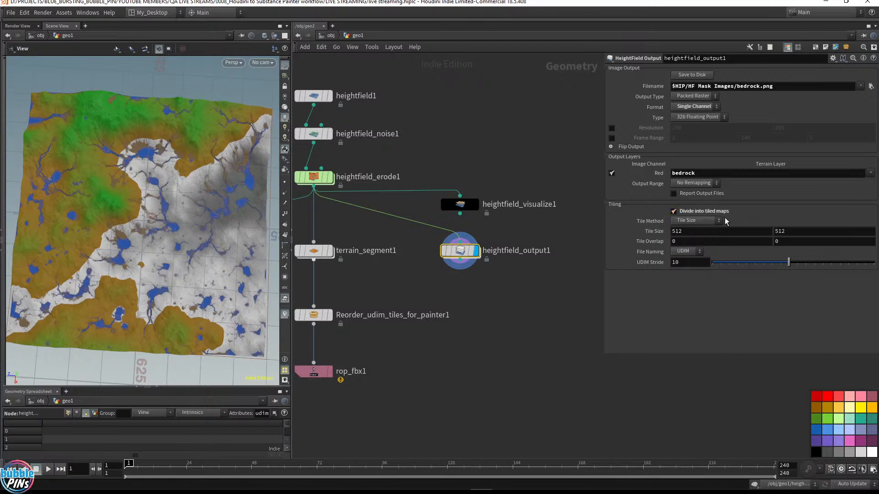
left_click_drag(687, 232, 618, 227)
left_click(703, 221)
left_click(700, 249)
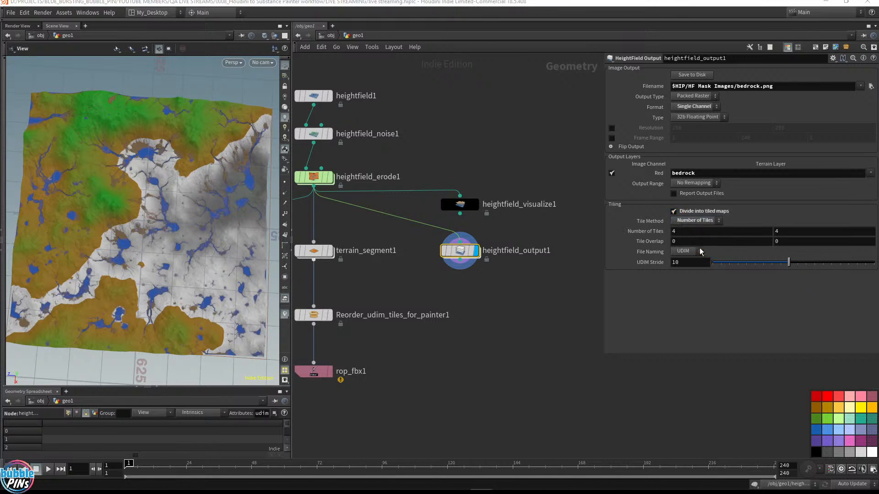
left_click_drag(683, 232, 655, 221)
type("2")
key("Tab")
type("2")
key("Return")
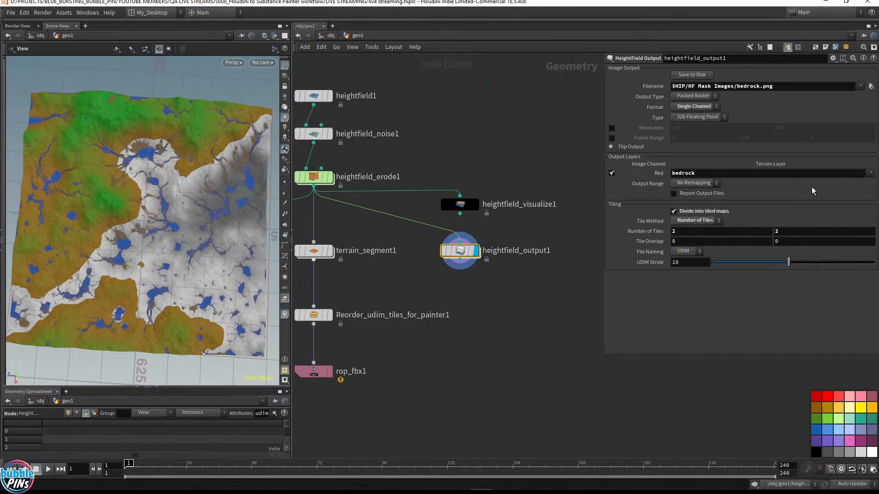
Inspect the UDIM tile layout in UV view with the reorder node displayed, then return to the perspective view
left_click_drag(173, 179, 174, 184)
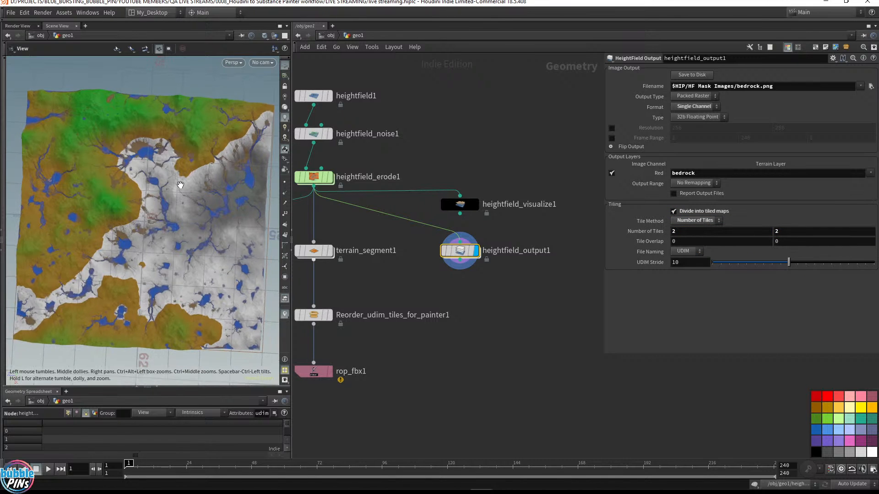
key("space+5")
middle_click_drag(429, 301, 456, 294)
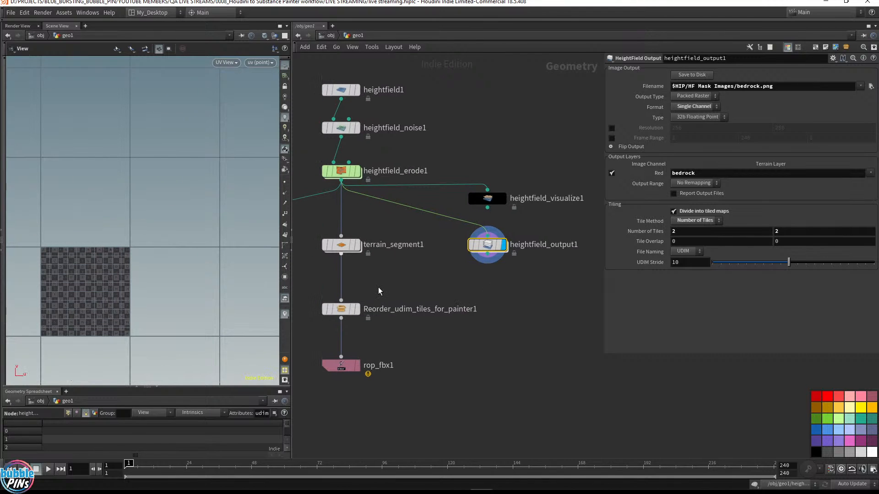
left_click_drag(374, 346, 311, 277)
key("r")
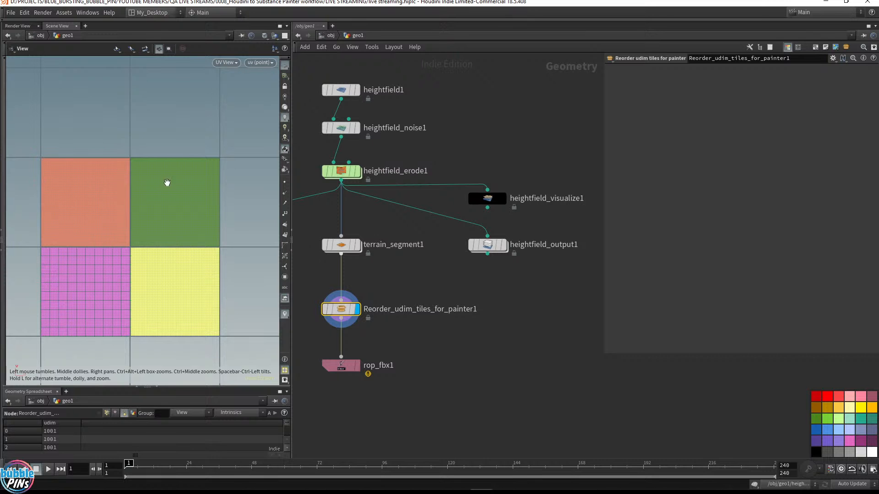
left_click(488, 246)
key("r")
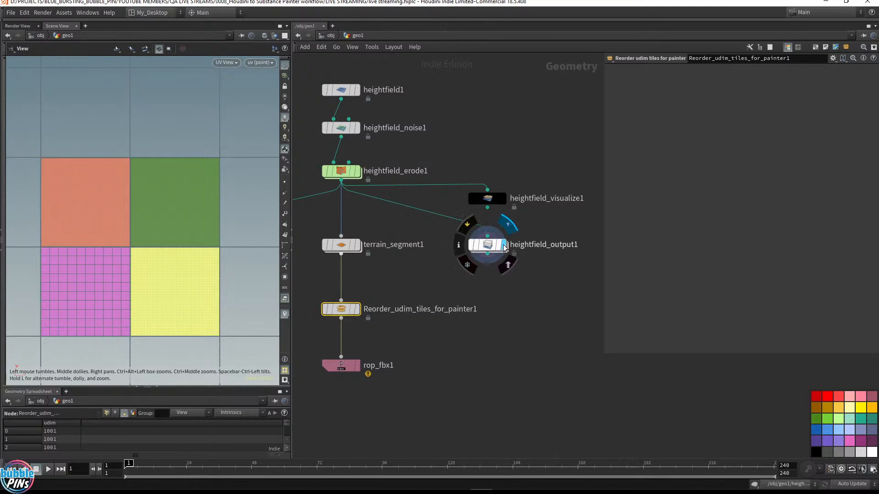
key("space+1")
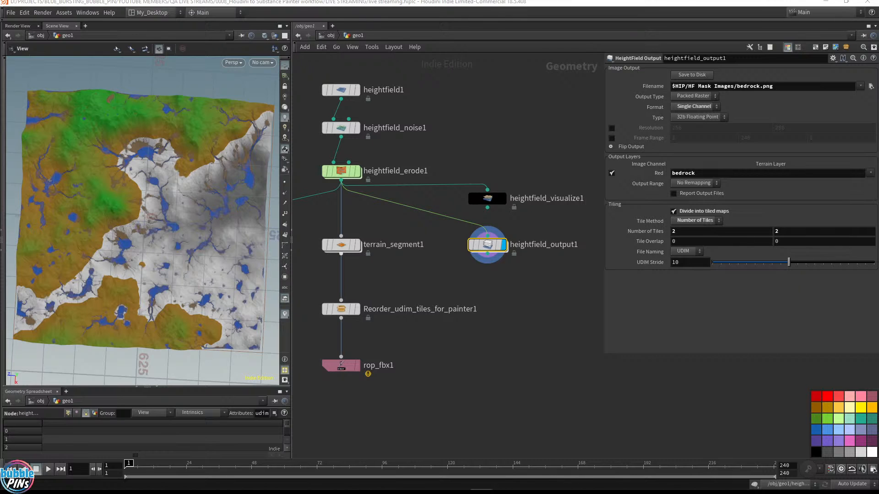
Save the bedrock tile masks to disk and browse the HF Mask Images folder to check the exported tiles
left_click(704, 76)
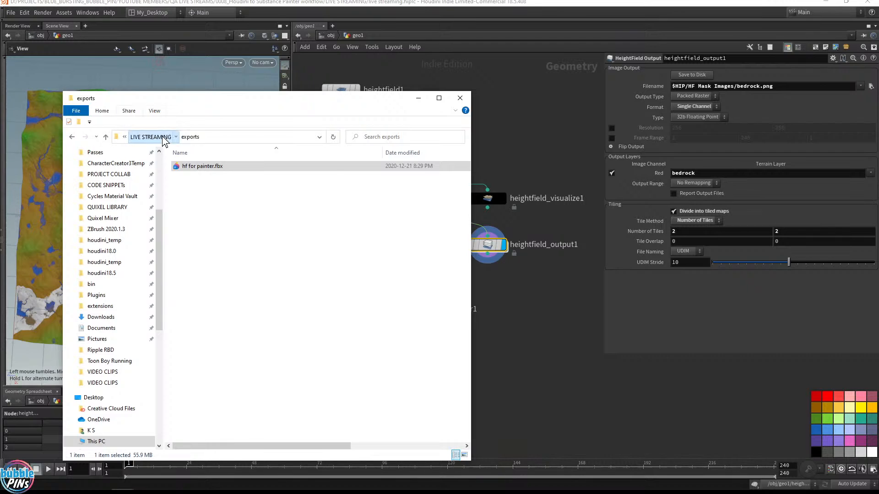
left_click(151, 137)
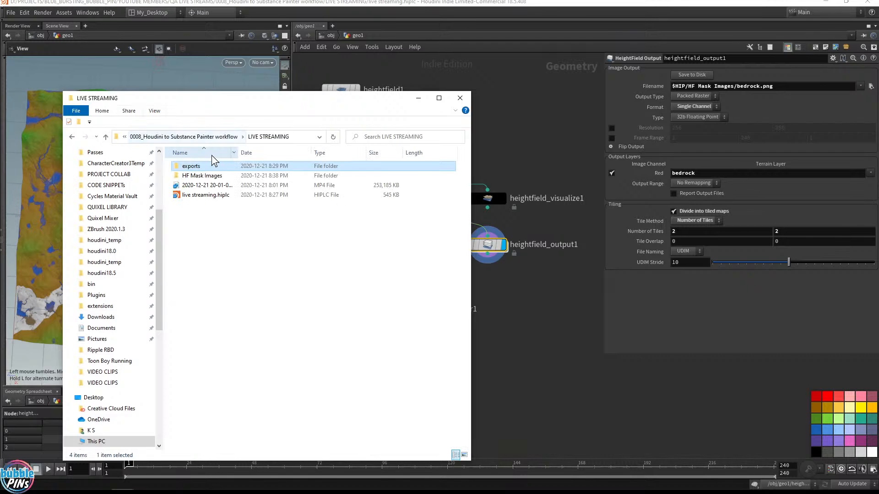
double_click(204, 177)
left_click_drag(405, 236, 172, 174)
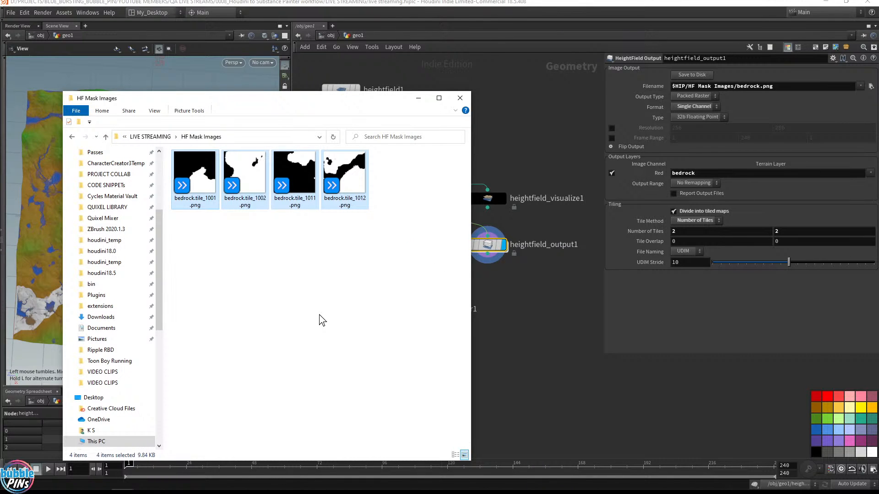
left_click_drag(257, 98, 462, 131)
left_click(506, 197)
key("alt+Tab")
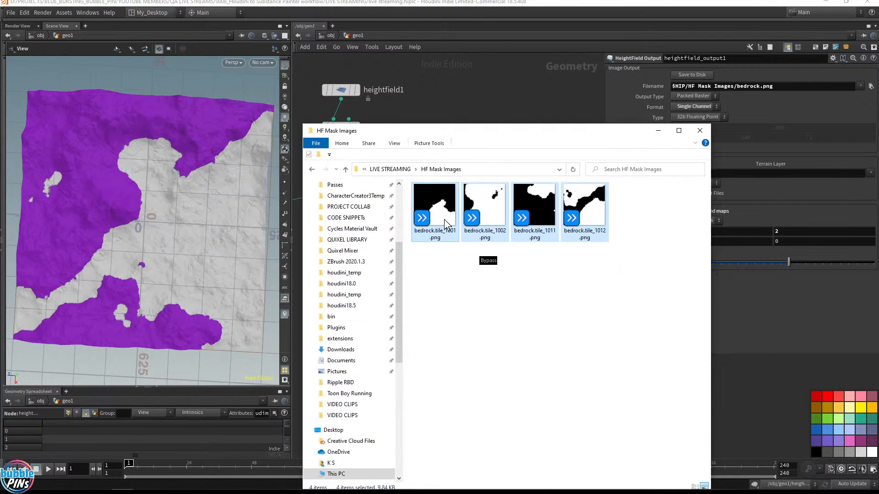
left_click(479, 249)
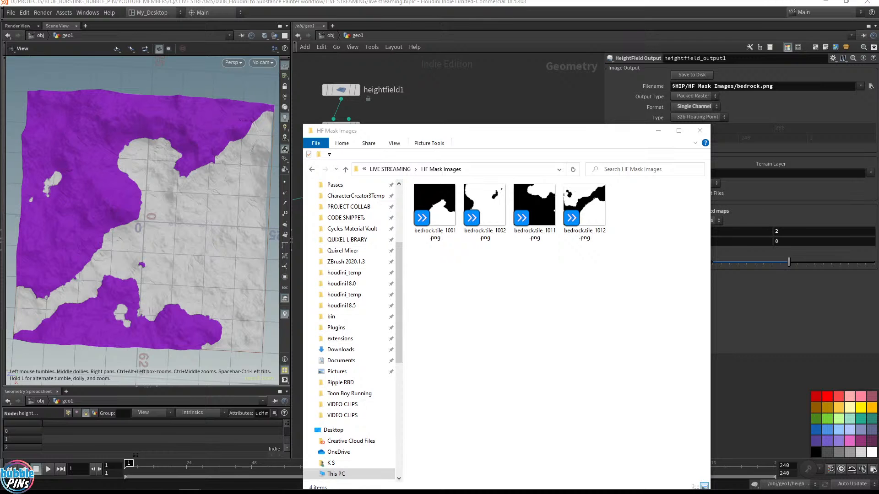
left_click_drag(479, 135, 591, 322)
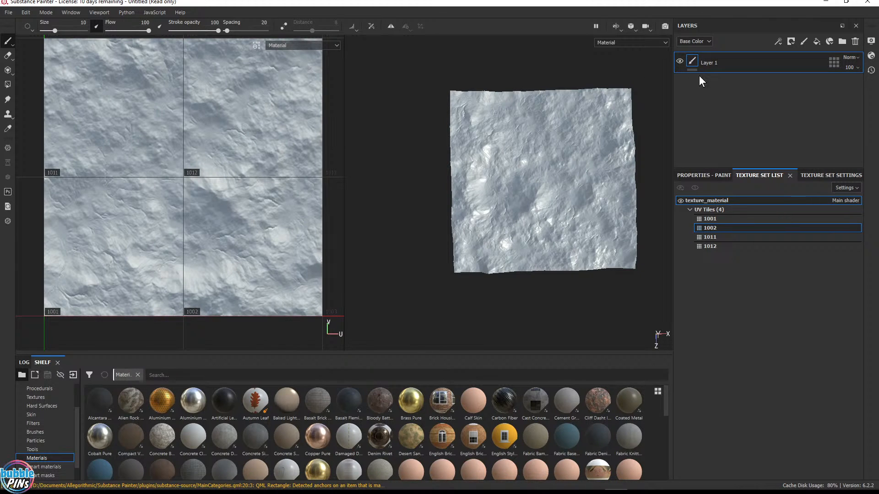
Switch to Substance Painter, replace the default paint layer with a fill layer, and set its base color to pure red
left_click(854, 43)
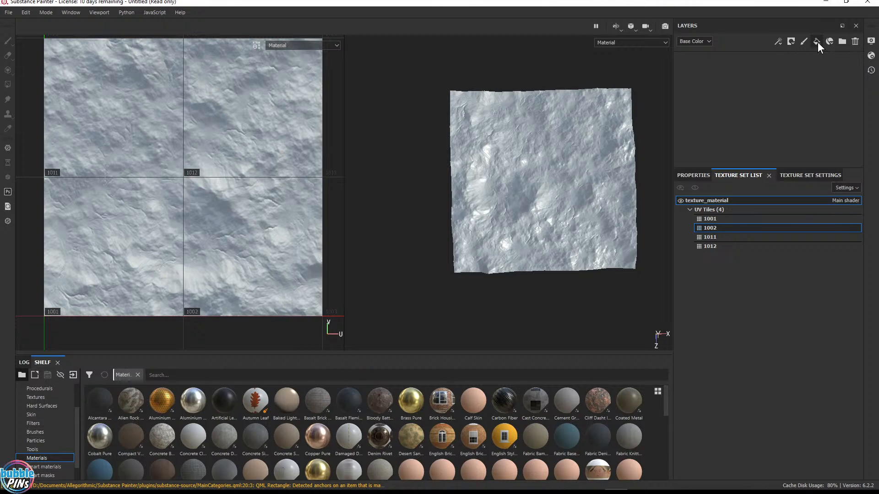
left_click(817, 42)
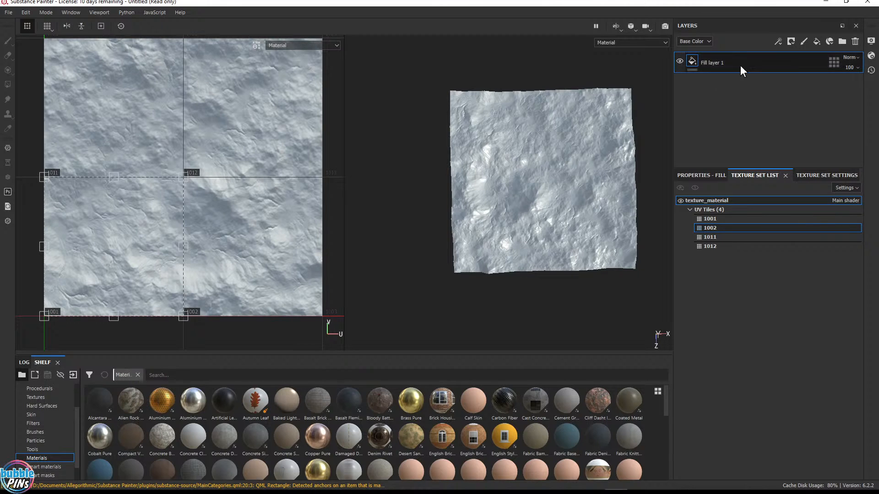
left_click(701, 176)
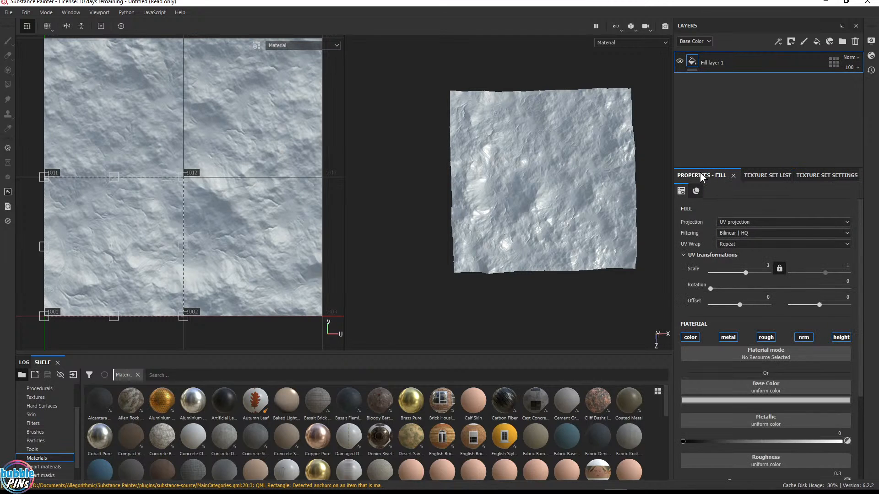
left_click(763, 401)
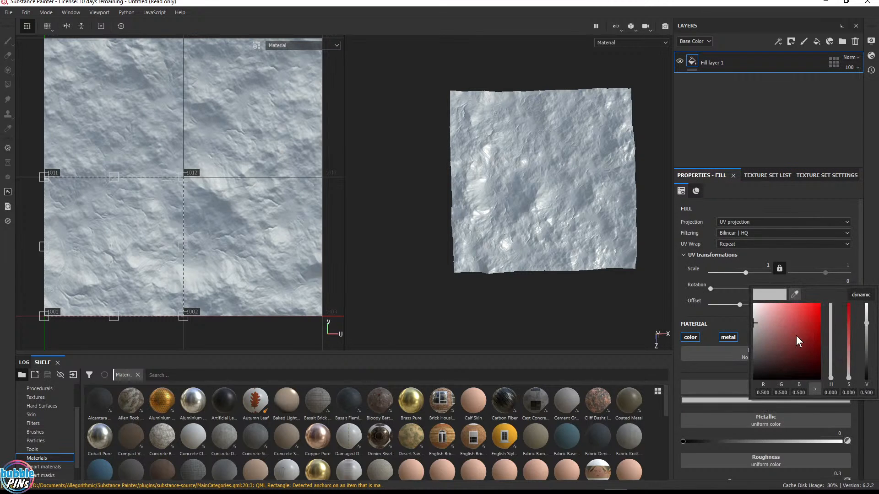
left_click_drag(796, 336, 844, 295)
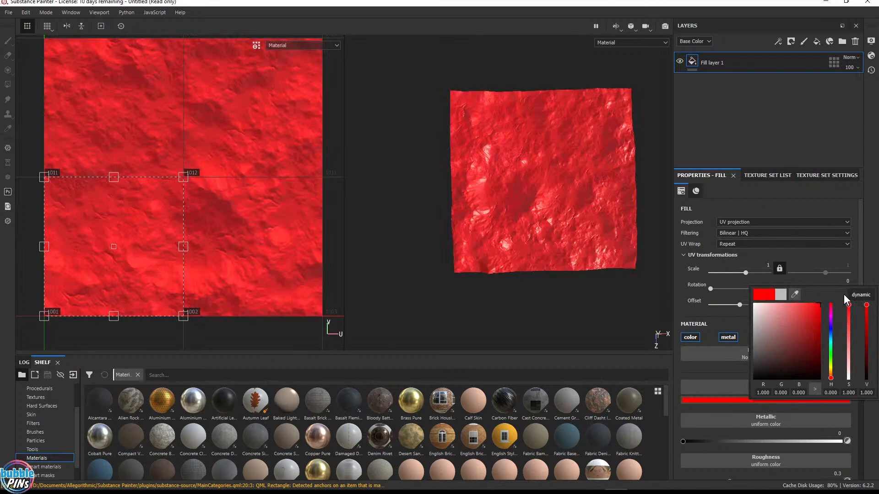
left_click(784, 133)
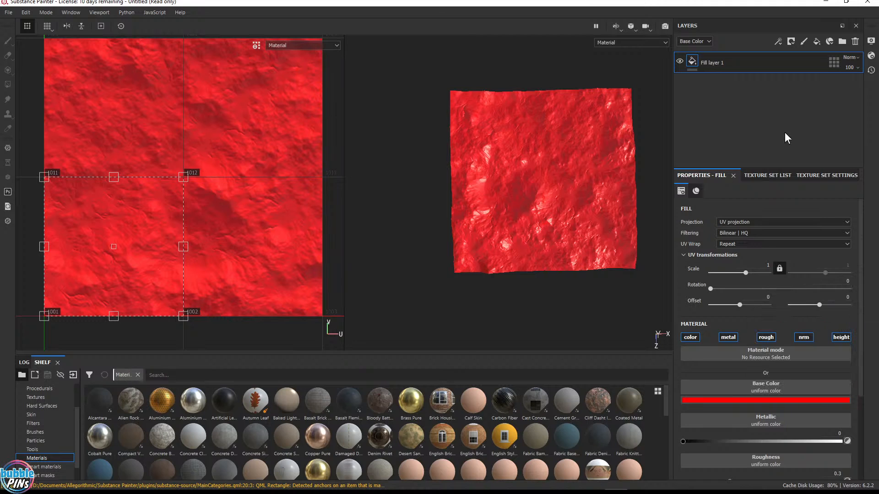
Add a white mask to the fill layer
left_click(694, 61)
right_click(695, 60)
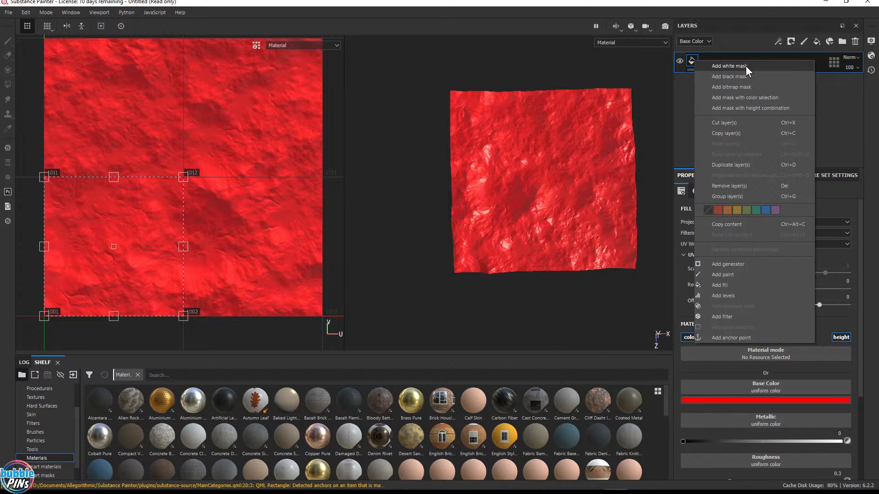
left_click(745, 66)
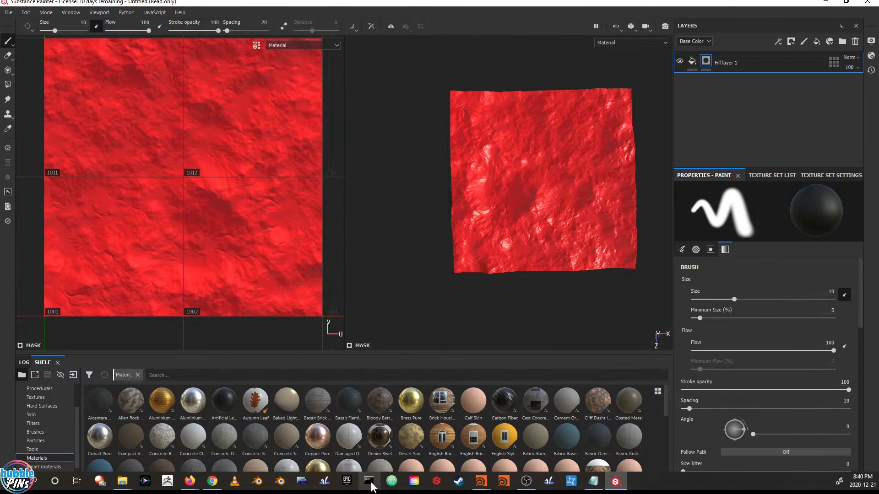
mouse_move(122, 481)
left_click(91, 440)
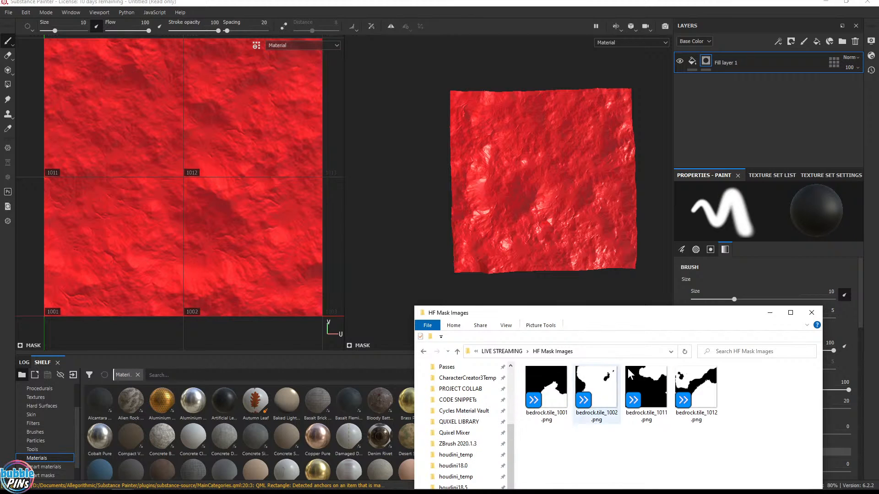
left_click(757, 103)
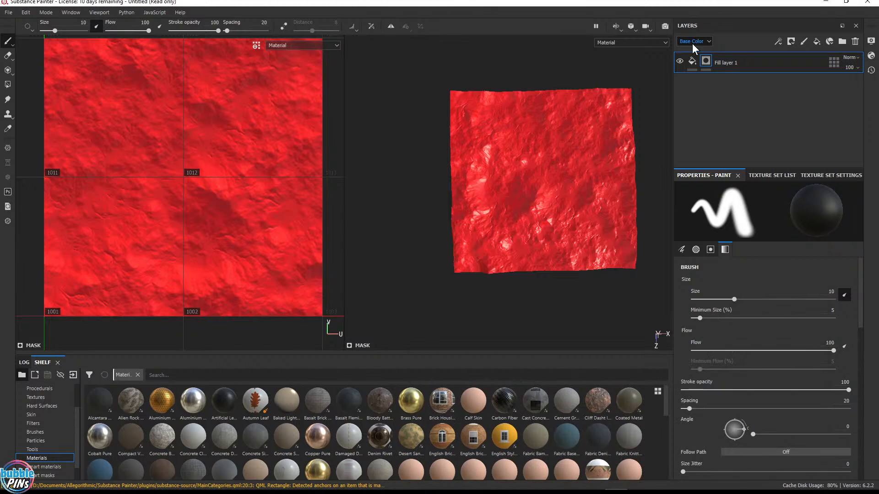
Add a fill effect inside the fill layer's mask
right_click(707, 62)
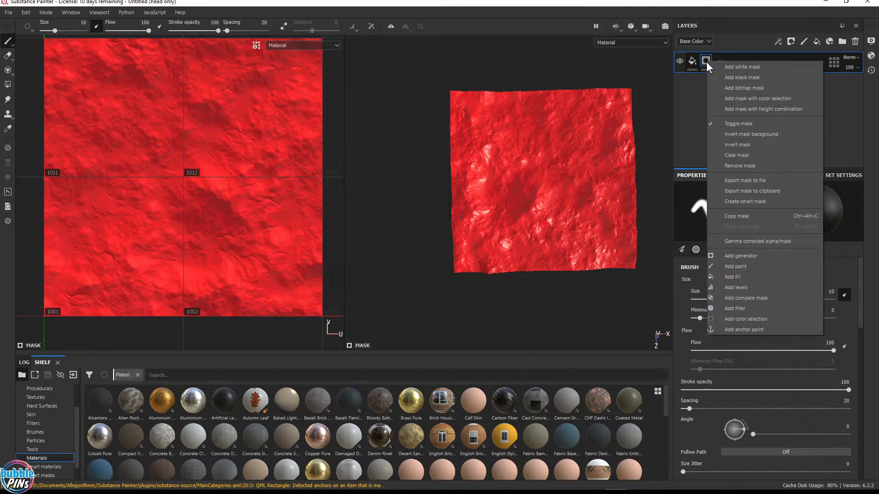
left_click(691, 87)
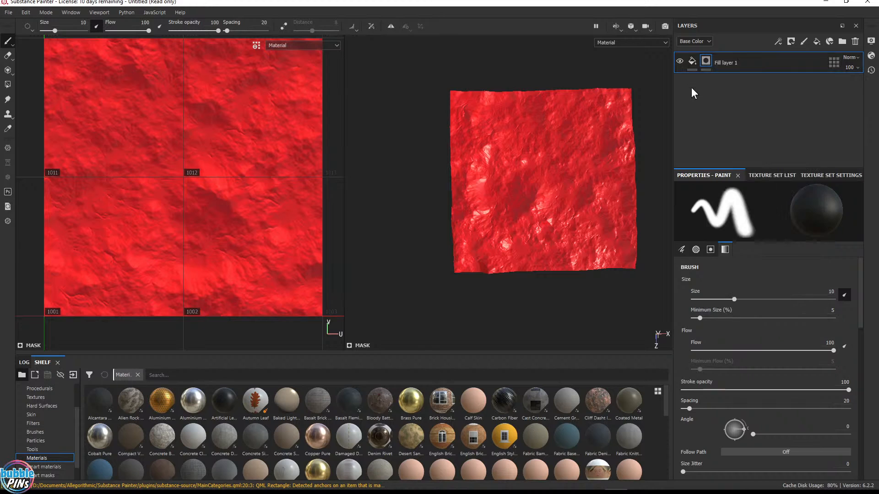
right_click(707, 60)
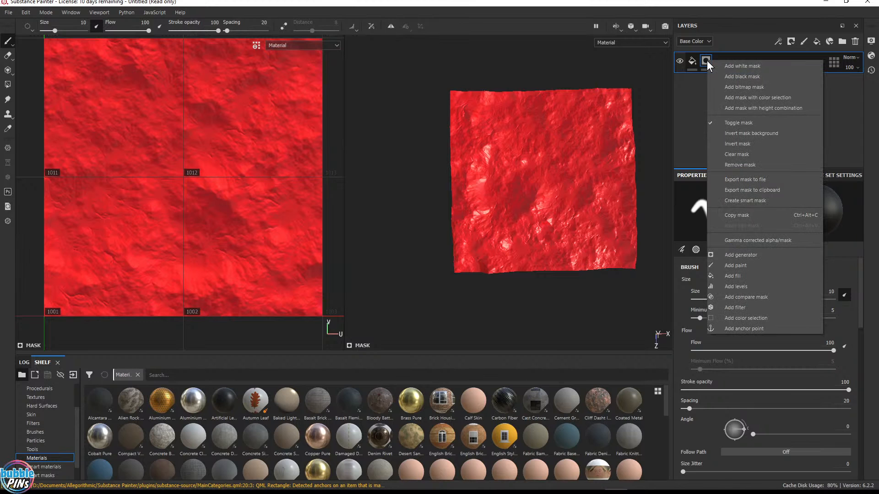
left_click(694, 69)
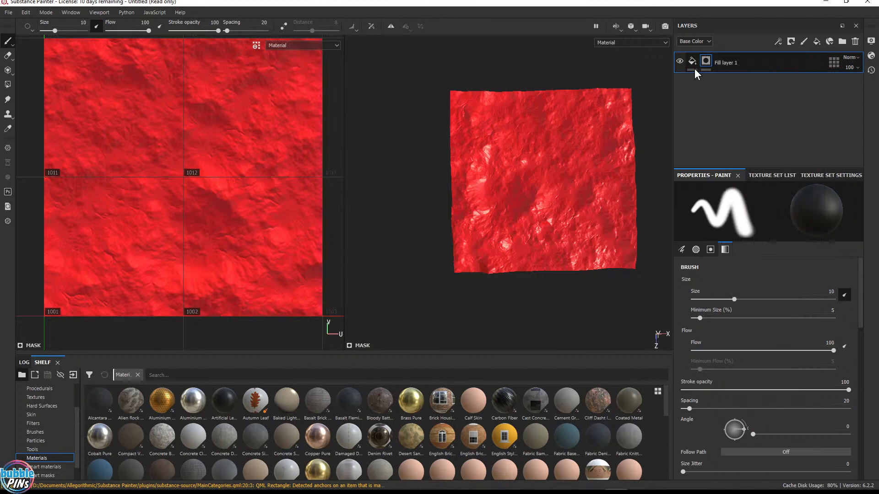
left_click(693, 64)
right_click(688, 59)
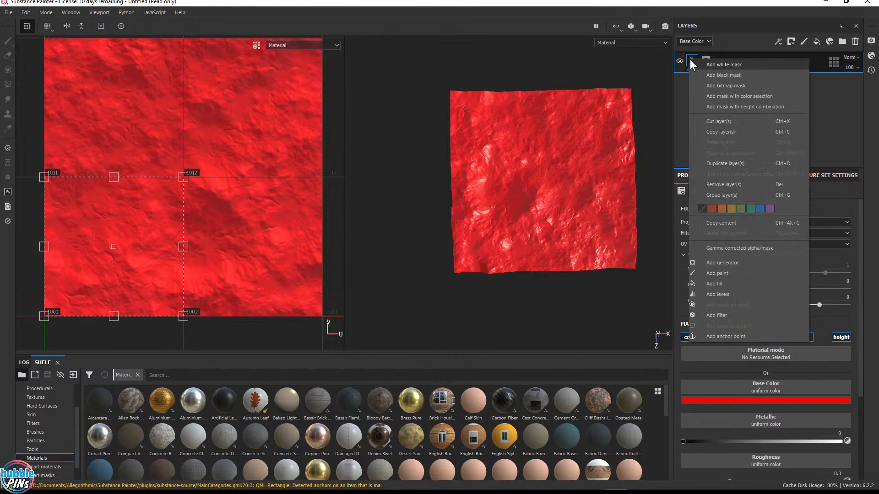
left_click(681, 81)
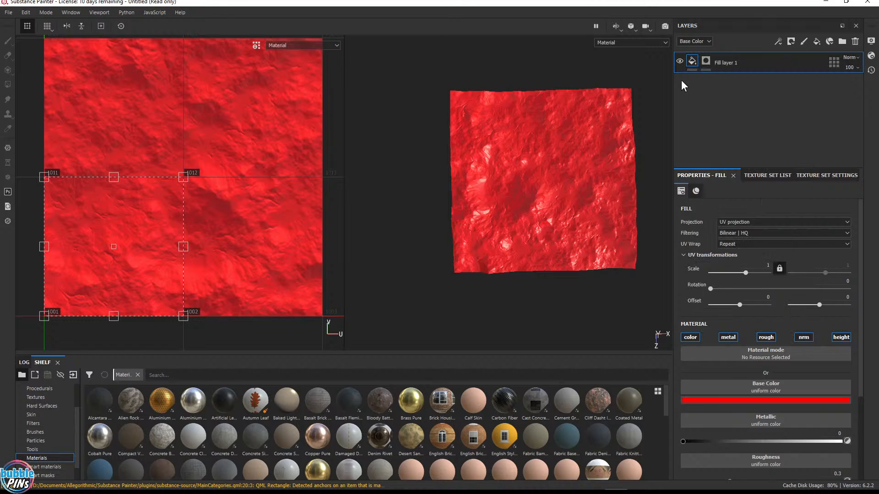
left_click(706, 62)
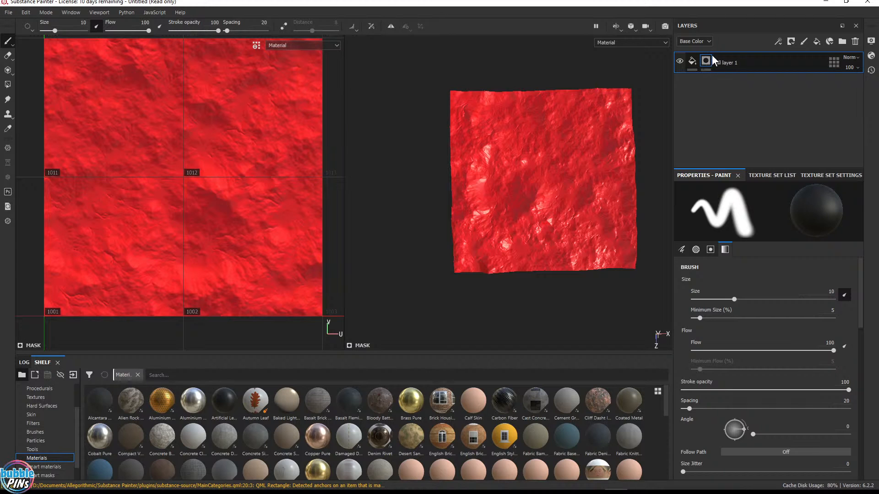
right_click(709, 62)
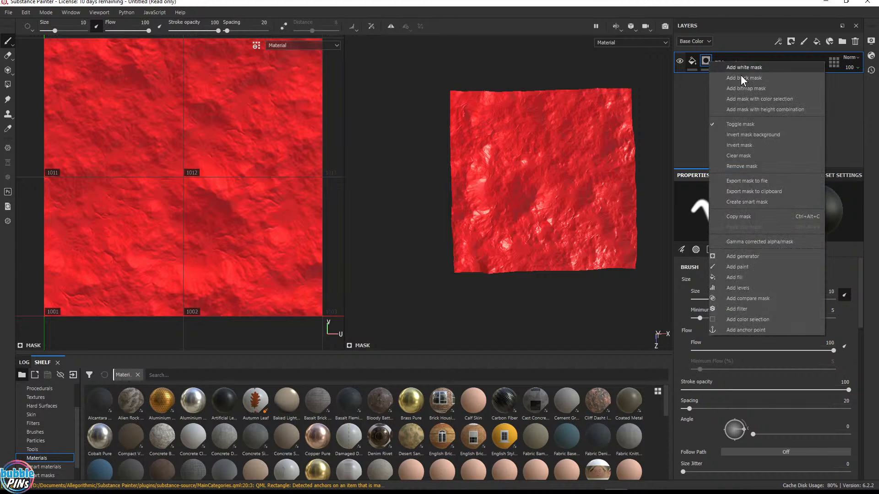
left_click(753, 277)
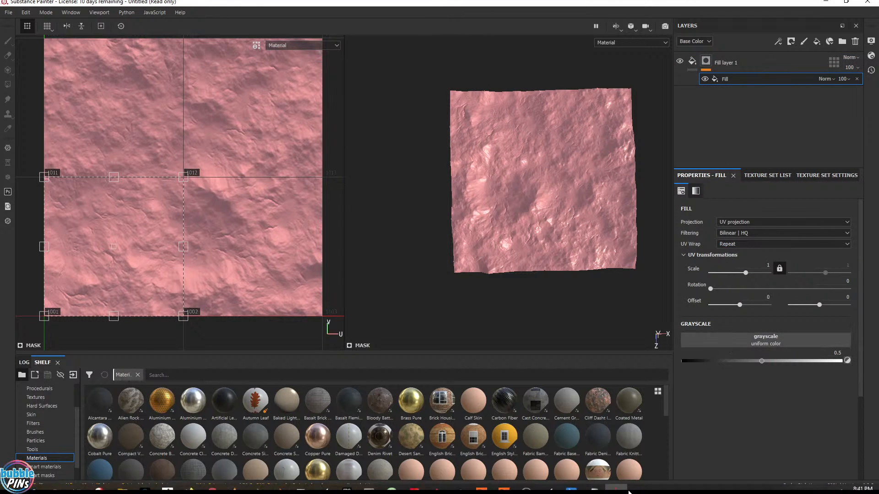
Import the four bedrock tile PNGs from the HF Mask Images folder as textures into the current session
mouse_move(513, 491)
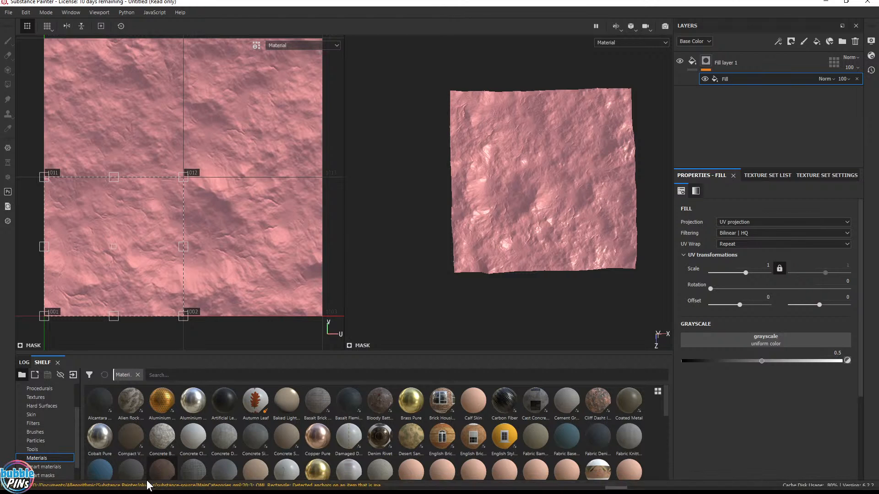
mouse_move(122, 481)
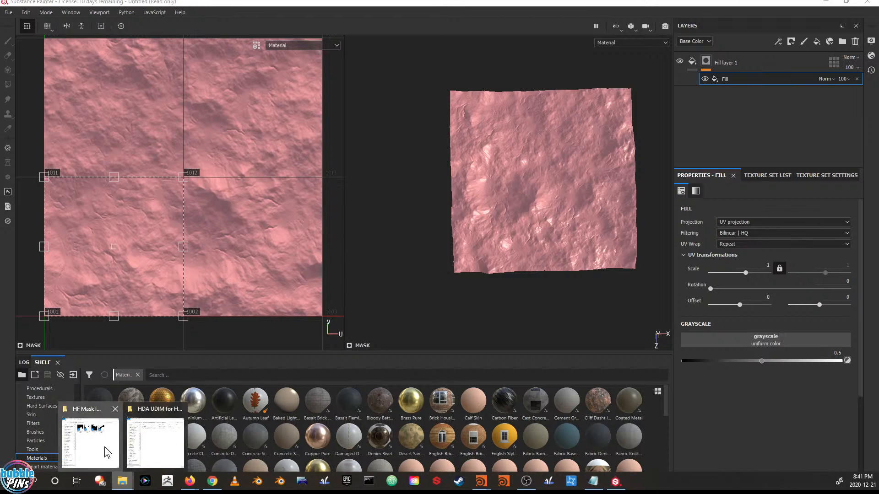
left_click(91, 447)
mouse_move(751, 478)
left_mouse_down()
mouse_move(526, 394)
mouse_move(183, 416)
left_mouse_up()
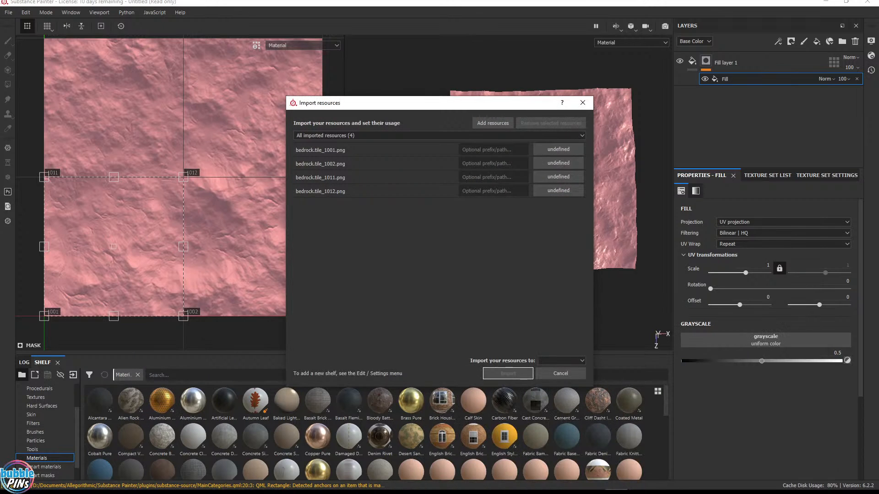
left_click(557, 150)
left_click(569, 186)
left_click(558, 163)
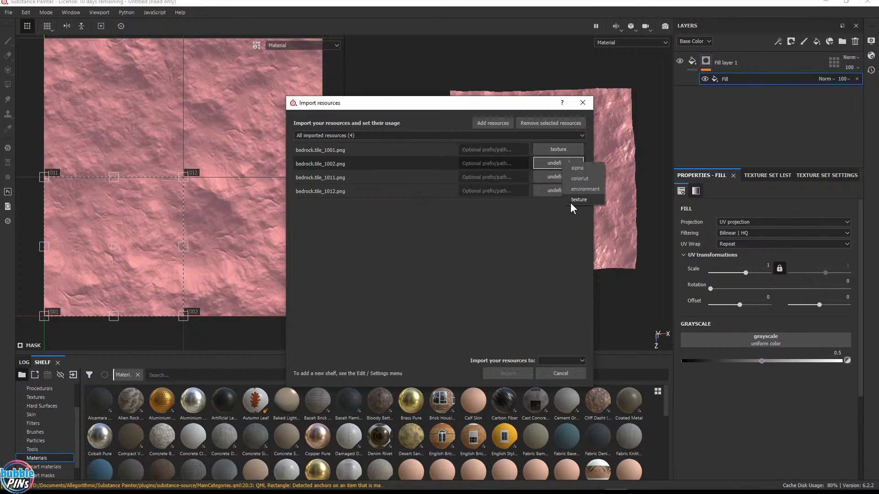
left_click(572, 200)
left_click(556, 177)
left_click(574, 213)
left_click(567, 190)
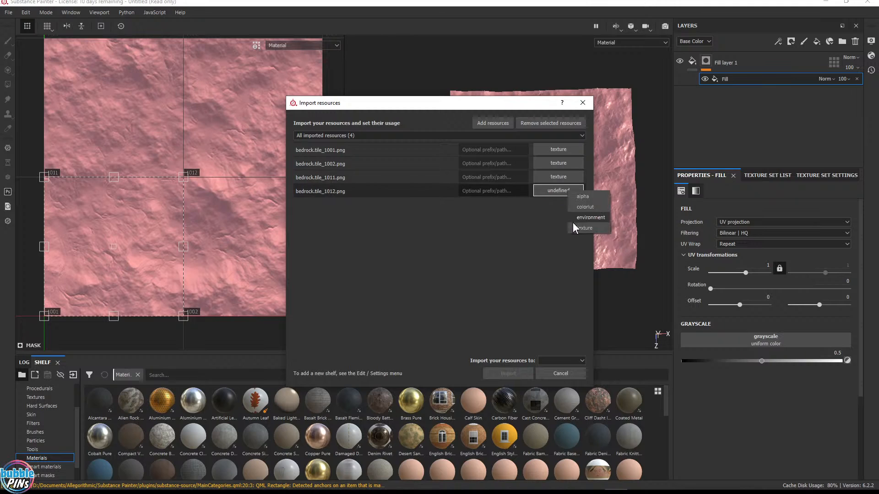
left_click(573, 224)
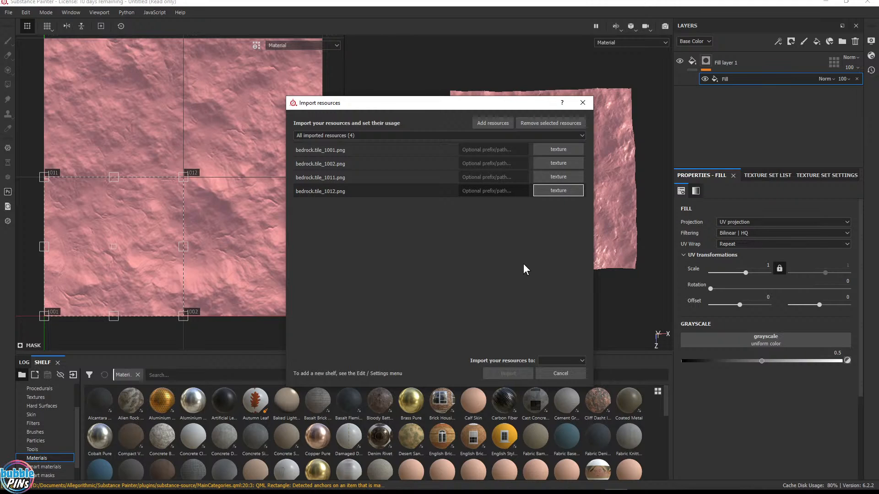
left_click(566, 361)
left_click(561, 393)
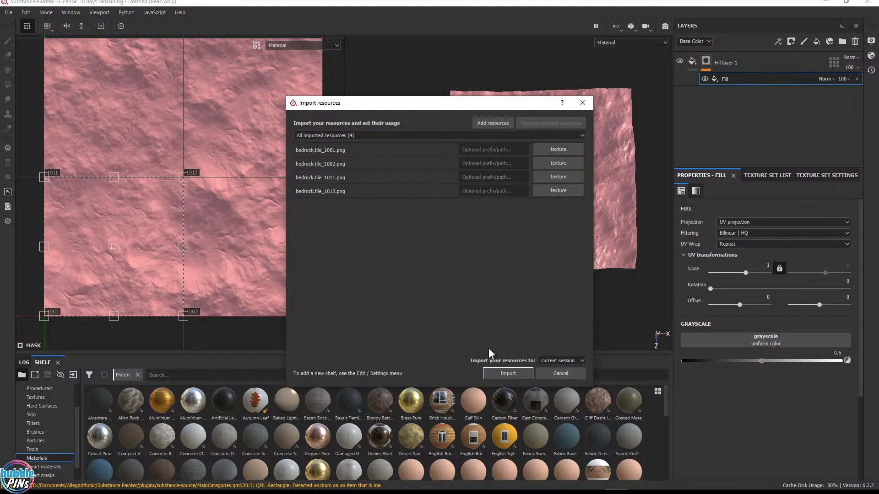
left_click(546, 362)
left_click(556, 370)
left_click(504, 374)
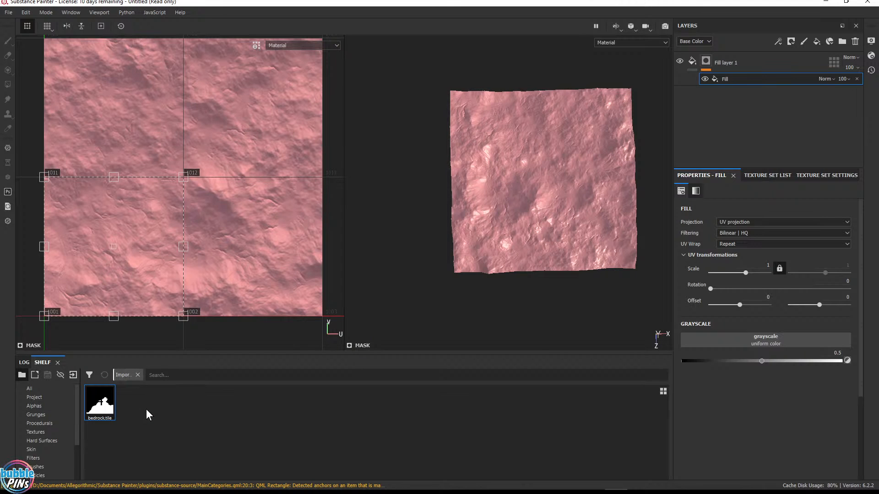
Assign the imported bedrock.tile texture to the grayscale slot of the mask's fill effect
mouse_move(103, 409)
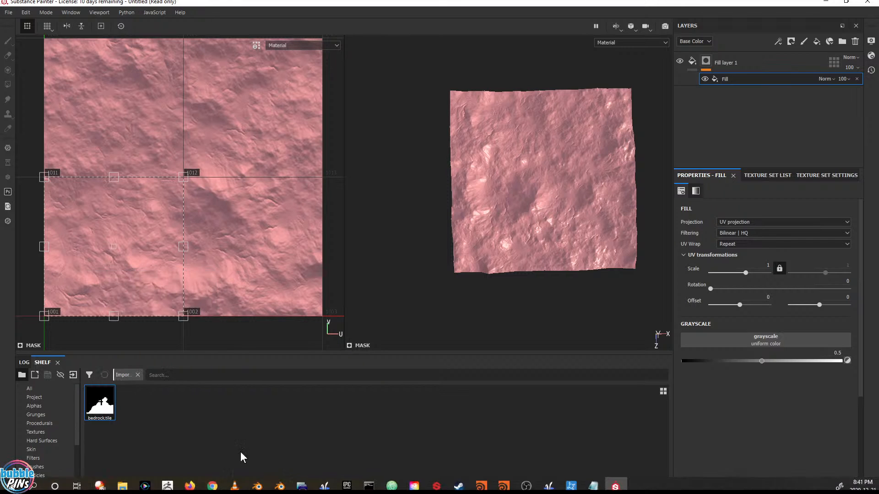
mouse_move(119, 486)
left_click(92, 453)
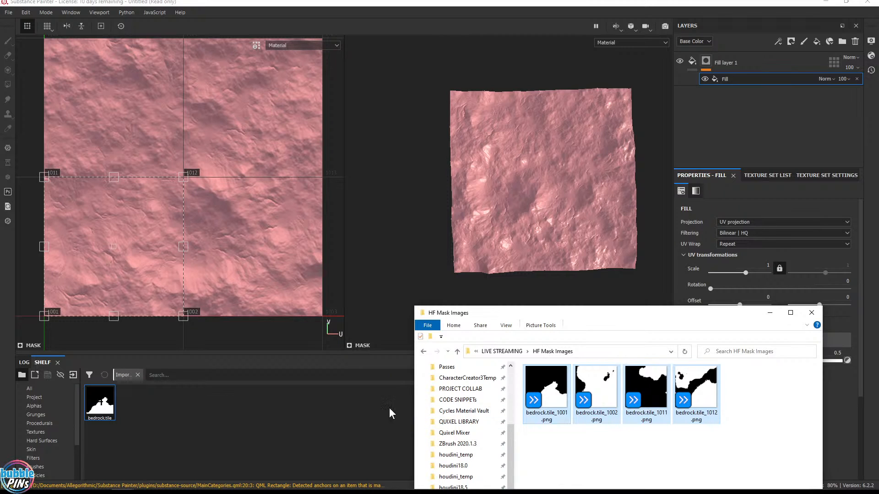
left_click(621, 302)
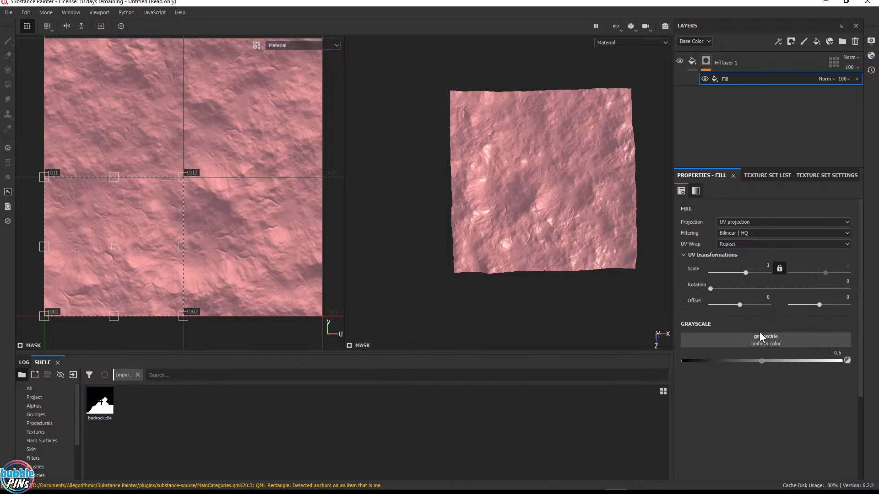
mouse_move(105, 403)
left_mouse_down()
mouse_move(731, 418)
mouse_move(749, 394)
mouse_move(261, 467)
mouse_move(129, 403)
mouse_move(116, 410)
left_mouse_up()
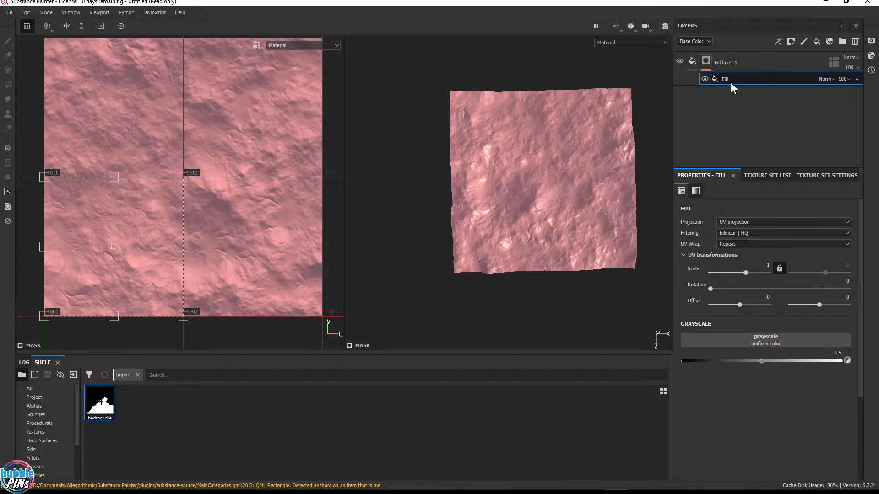
left_click_drag(100, 403, 726, 338)
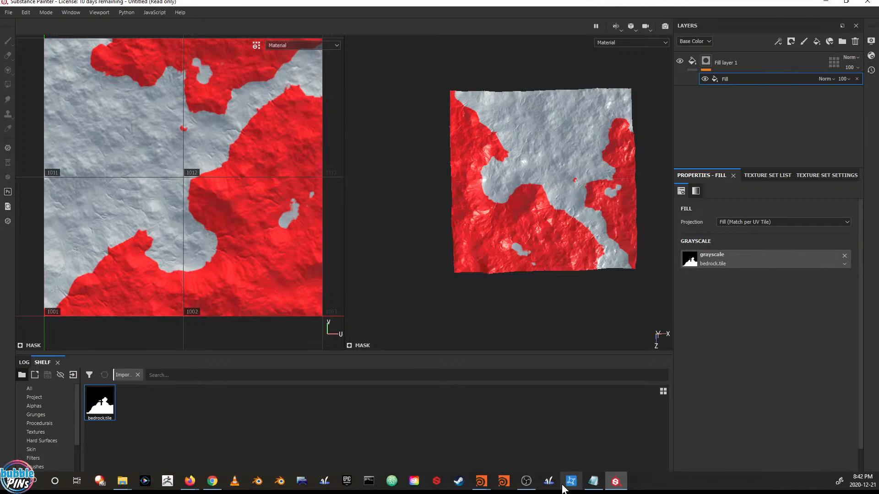
Resize the Painter window beside Houdini and compare the masked terrain with the Houdini bedrock mask view
mouse_move(625, 3)
left_mouse_down()
mouse_move(578, 28)
mouse_move(705, 125)
mouse_move(755, 137)
mouse_move(522, 66)
mouse_move(498, 81)
mouse_move(496, 34)
mouse_move(470, 15)
left_mouse_up()
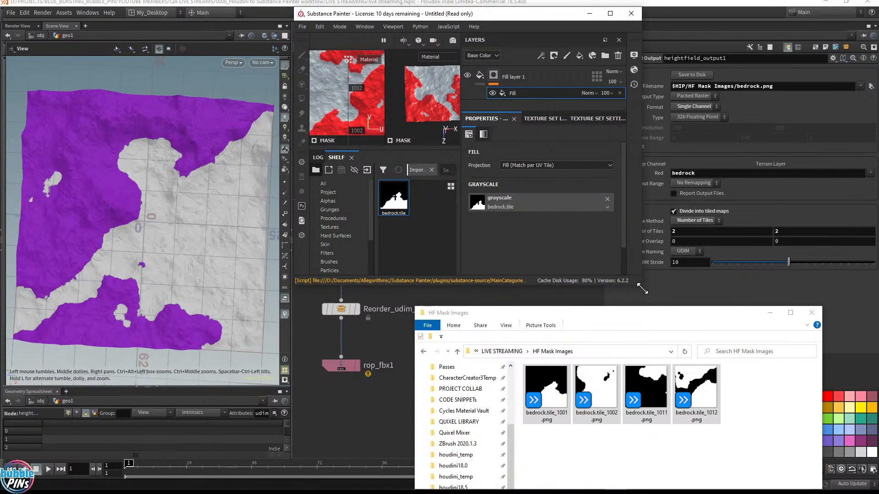
left_click_drag(643, 293, 851, 459)
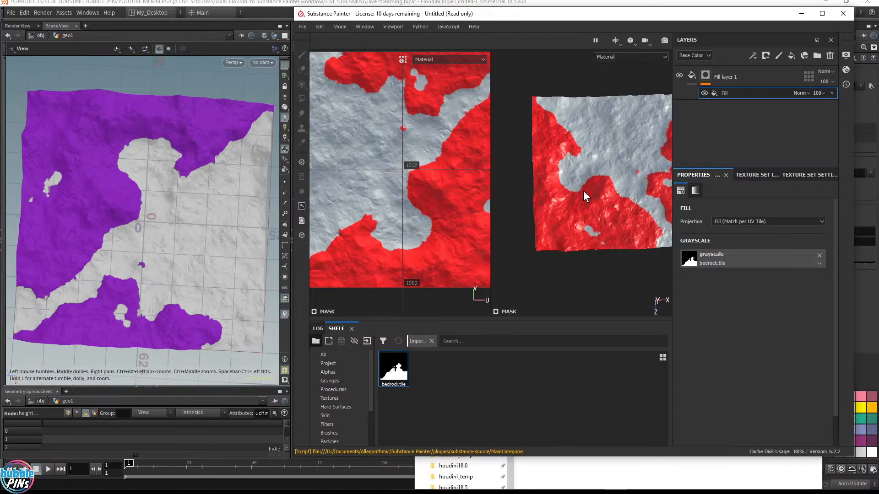
scroll(584, 191, "up", 1)
scroll(584, 191, "down", 1)
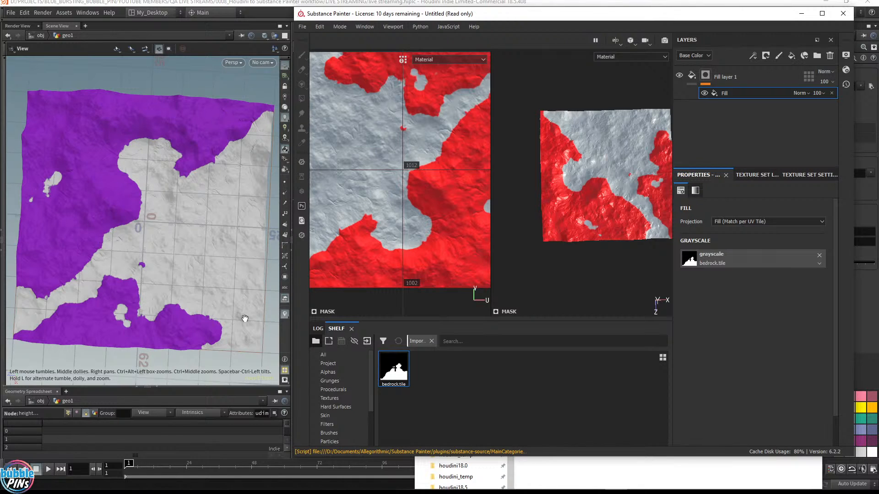
mouse_move(215, 315)
left_mouse_down()
mouse_move(236, 207)
mouse_move(253, 172)
left_mouse_up()
key("alt+Tab")
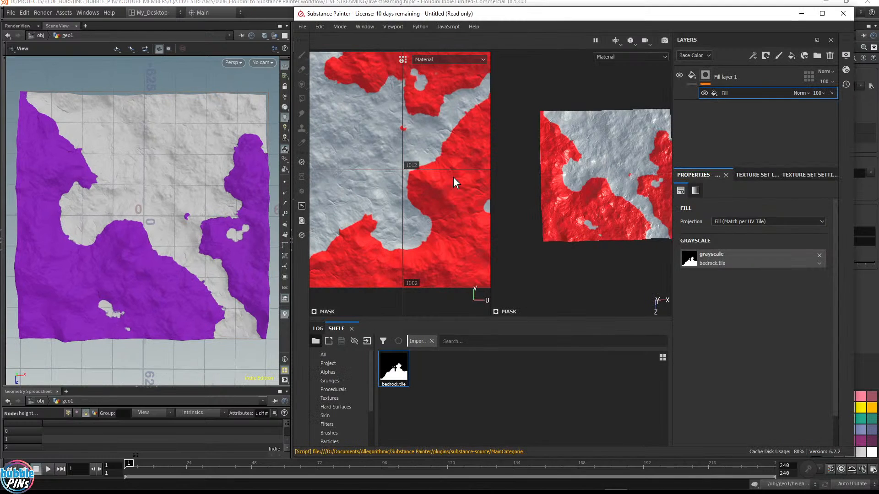
Switch the Painter viewport to 3D only and inspect the masked terrain
left_click_drag(574, 17, 556, 24)
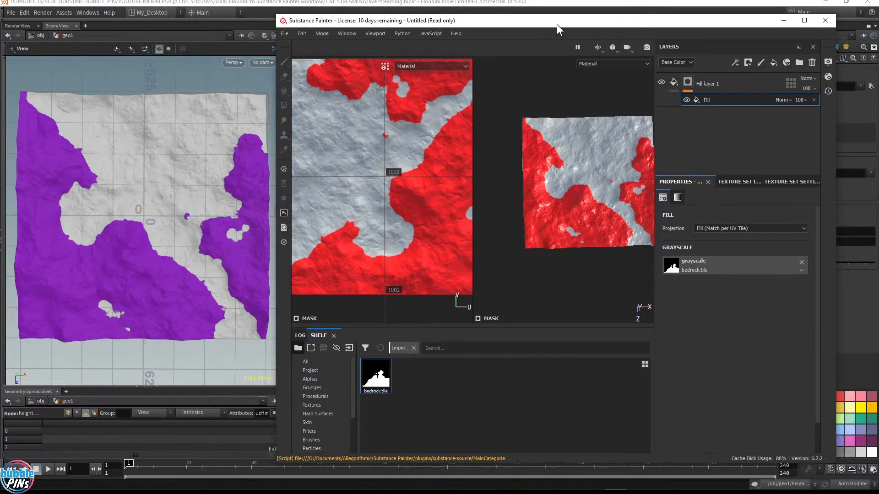
scroll(558, 143, "down", 2)
scroll(567, 146, "up", 4)
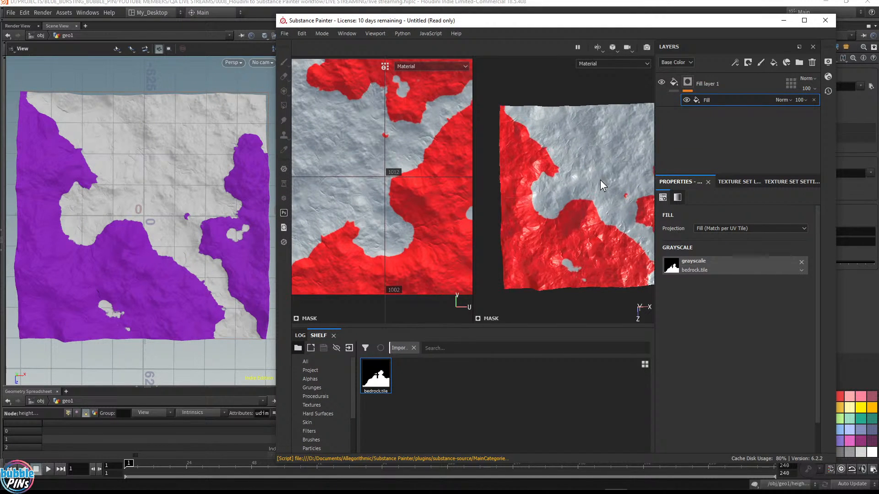
left_click(603, 51)
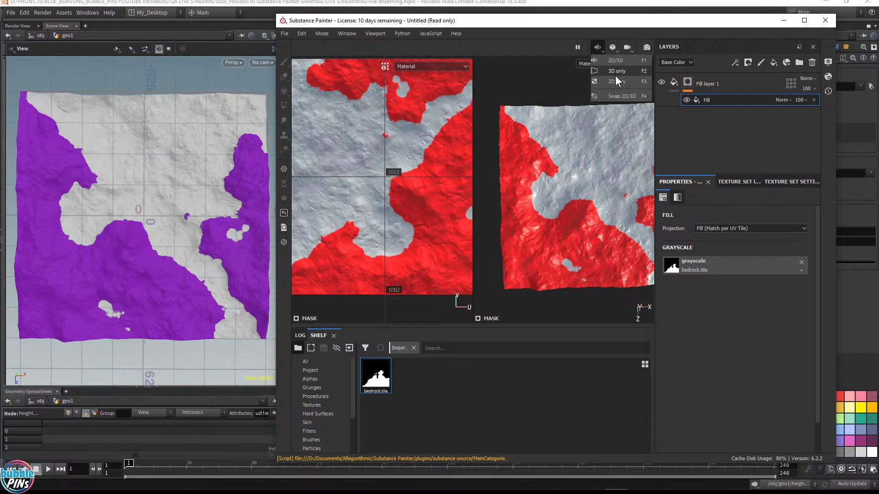
left_click(616, 74)
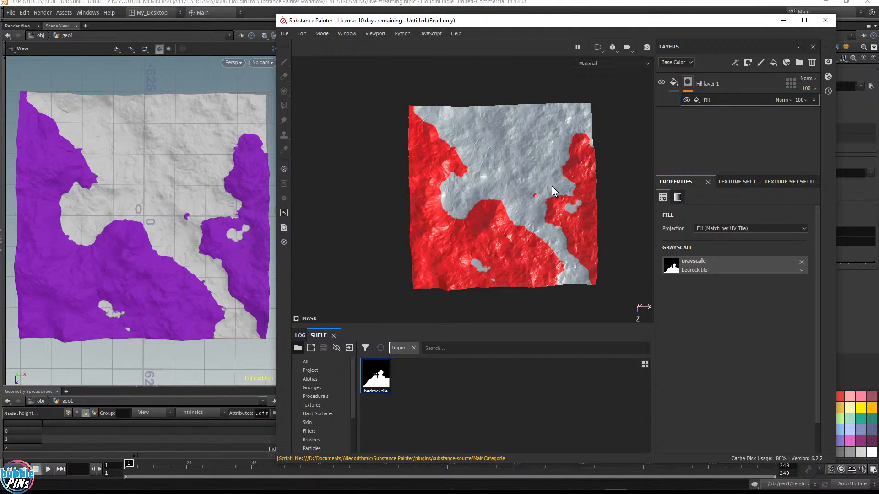
mouse_move(551, 186)
left_mouse_down("alt")
mouse_move(543, 185)
mouse_move(556, 187)
left_mouse_up("alt")
scroll(542, 183, "down", 2)
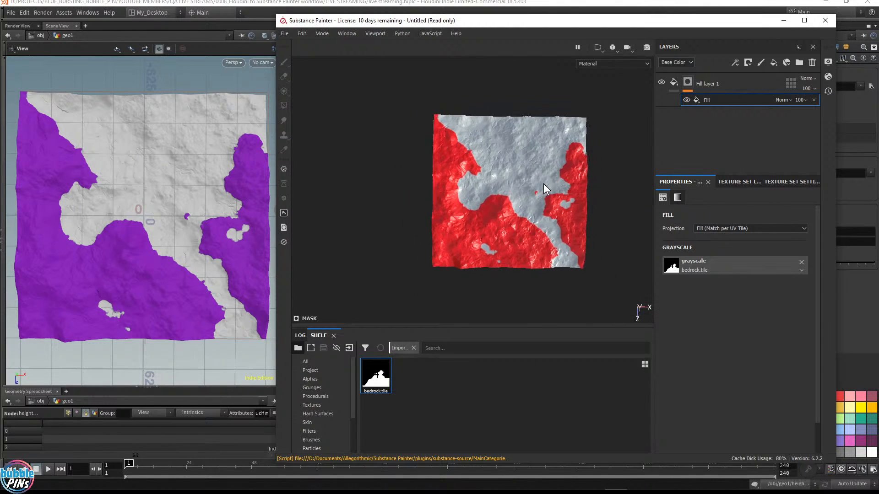
Set Fill layer 1's base color to white
scroll(543, 183, "up", 2)
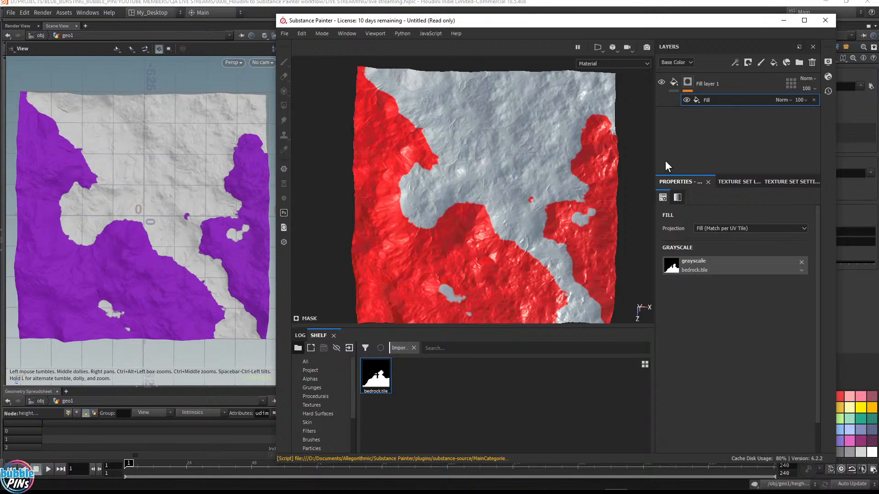
left_click(676, 84)
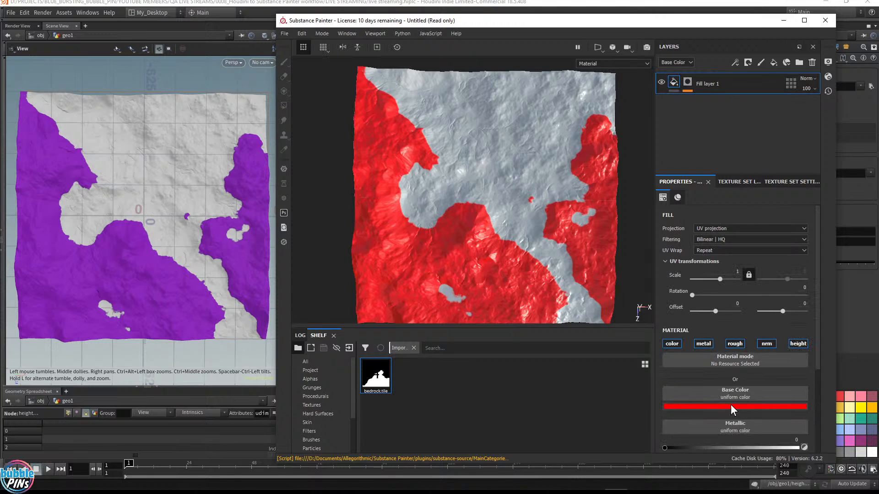
left_click(749, 408)
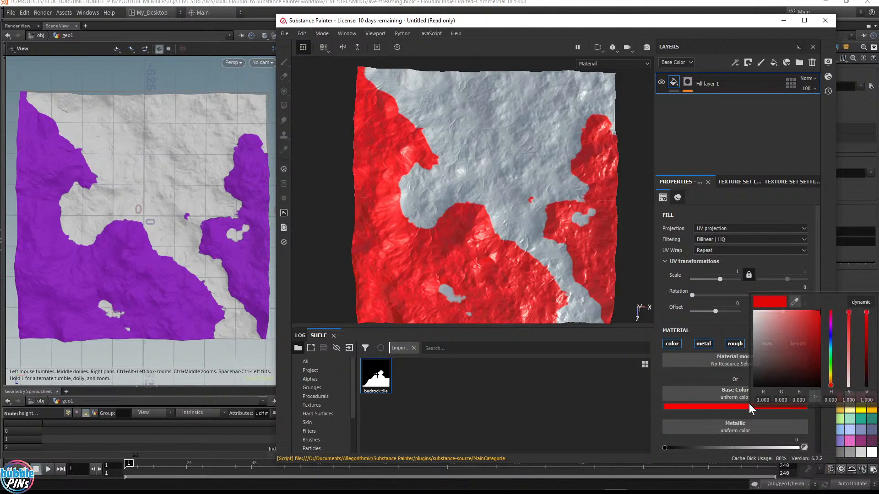
left_click_drag(809, 329, 739, 312)
left_click(694, 113)
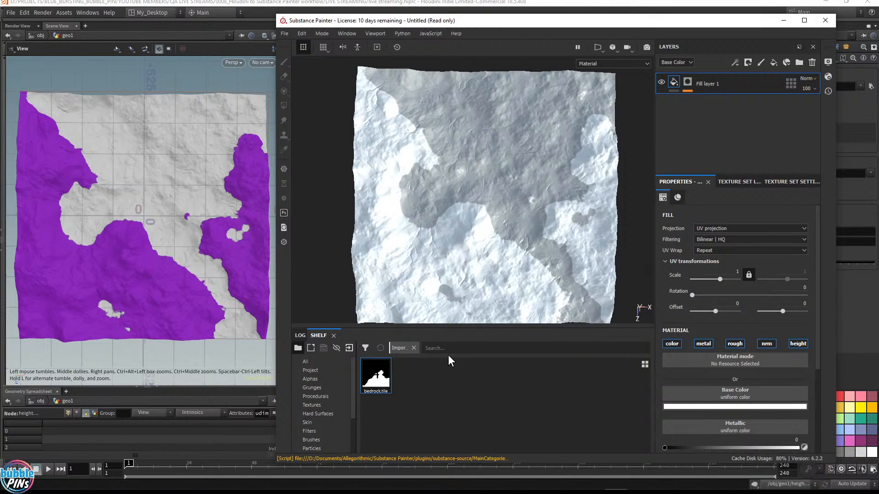
Clear the shelf filter and search the shelf for sand materials
left_click(415, 348)
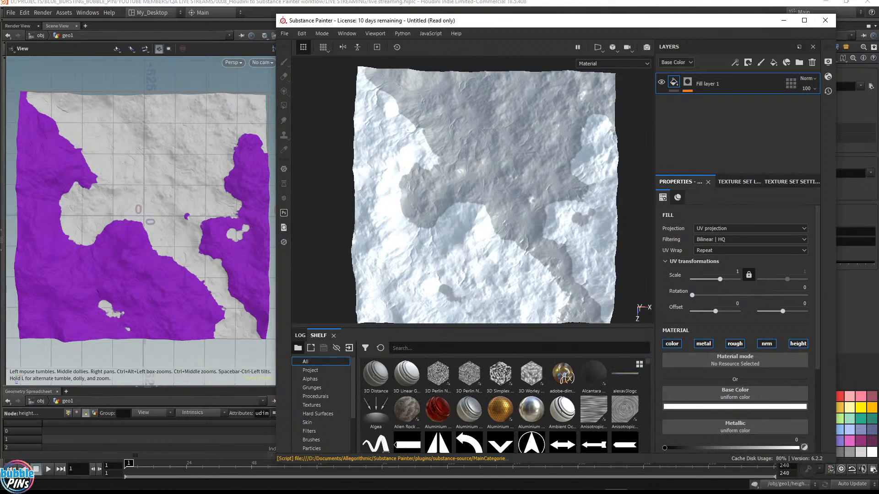
type("sand")
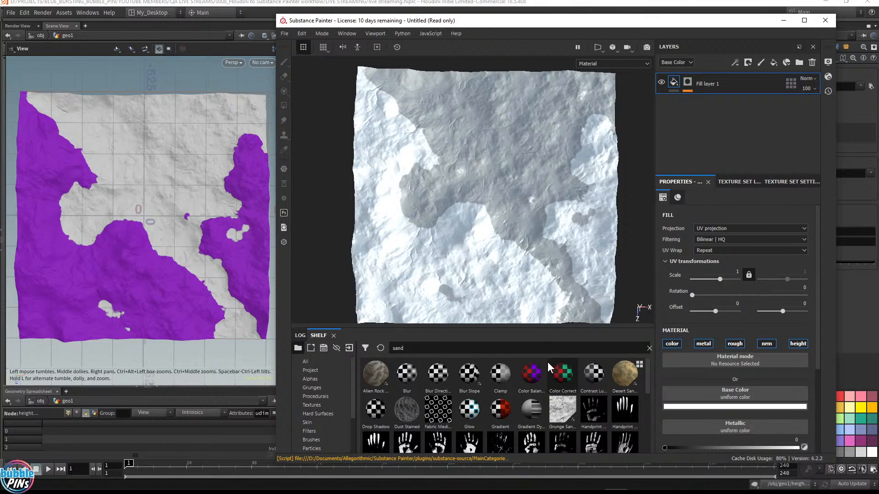
scroll(561, 397, "down", 5)
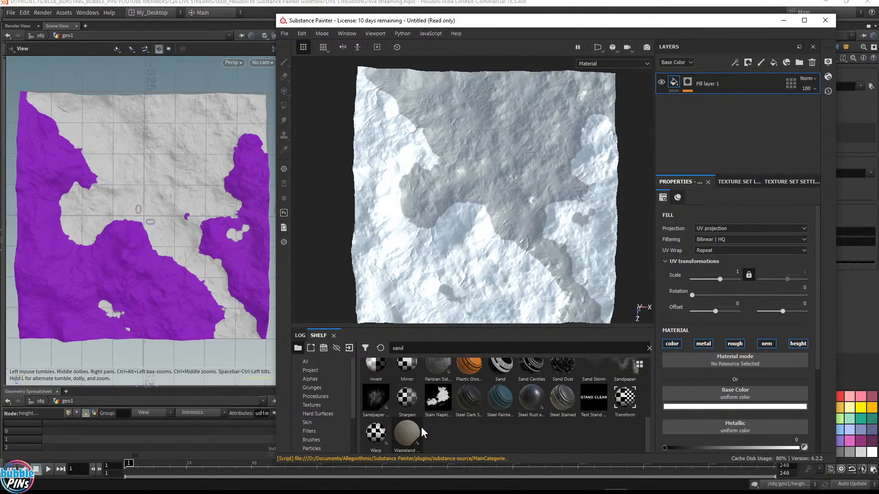
mouse_move(406, 434)
left_click_drag(406, 434, 697, 118)
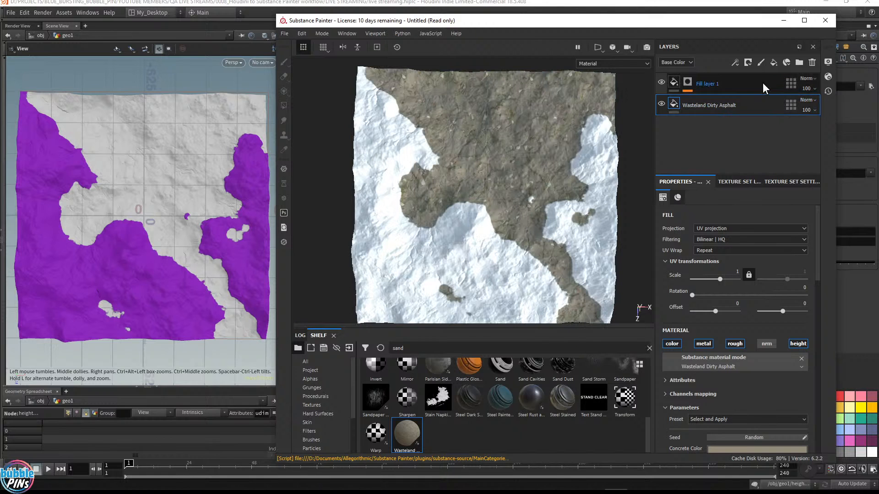
left_click(812, 62)
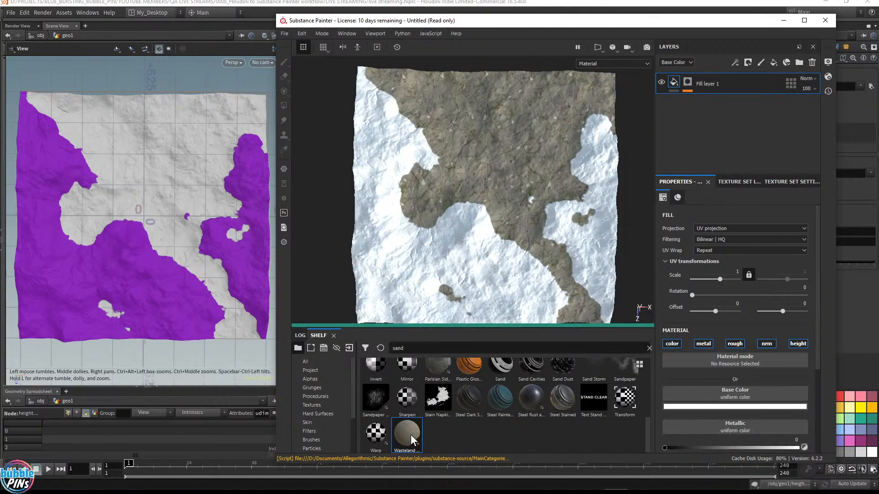
Assign the Wasteland Dirty Asphalt material to Fill layer 1's material slot
left_click_drag(407, 435, 729, 364)
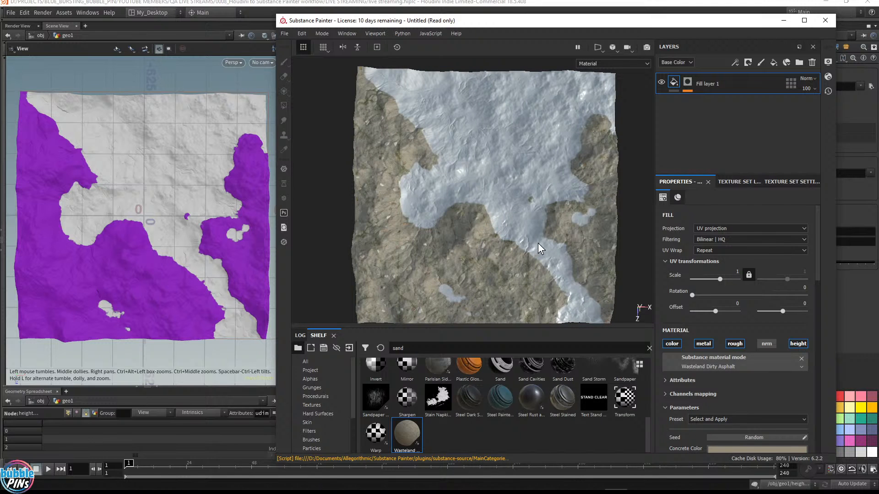
left_click_drag(543, 244, 475, 210, "alt")
scroll(527, 221, "down", 4)
scroll(527, 221, "up", 5)
scroll(474, 210, "up", 7)
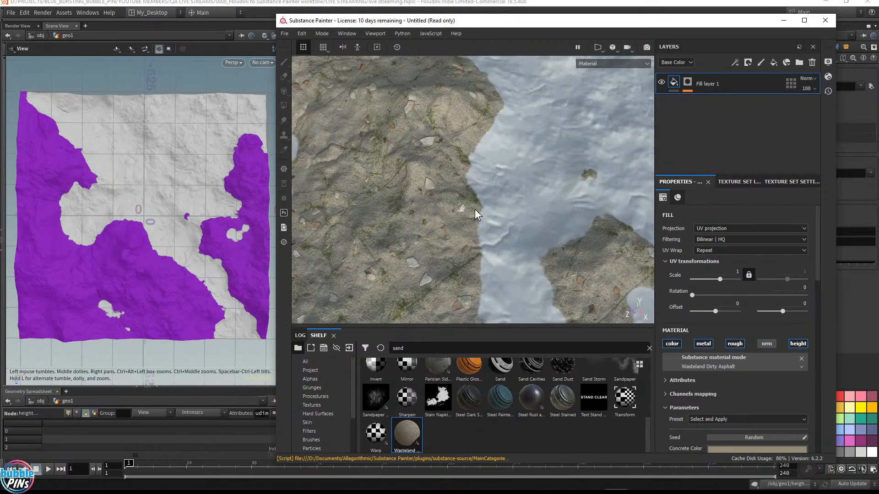
scroll(507, 218, "up", 8)
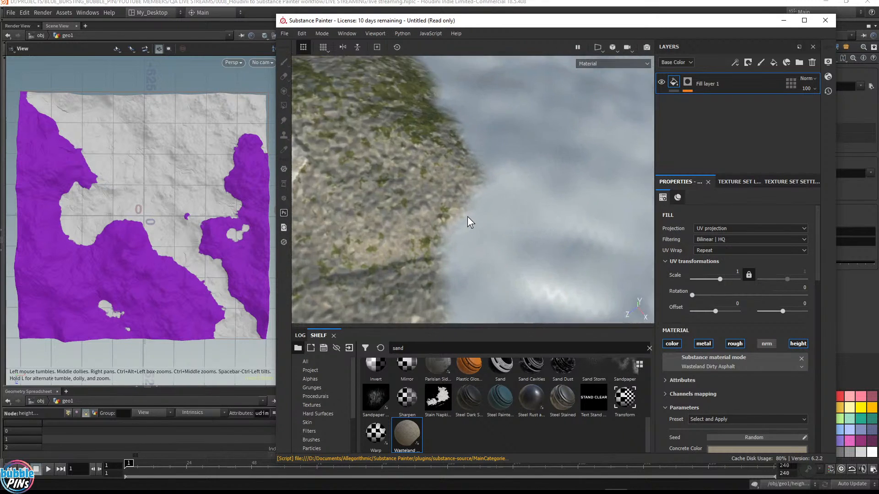
scroll(468, 216, "up", 1)
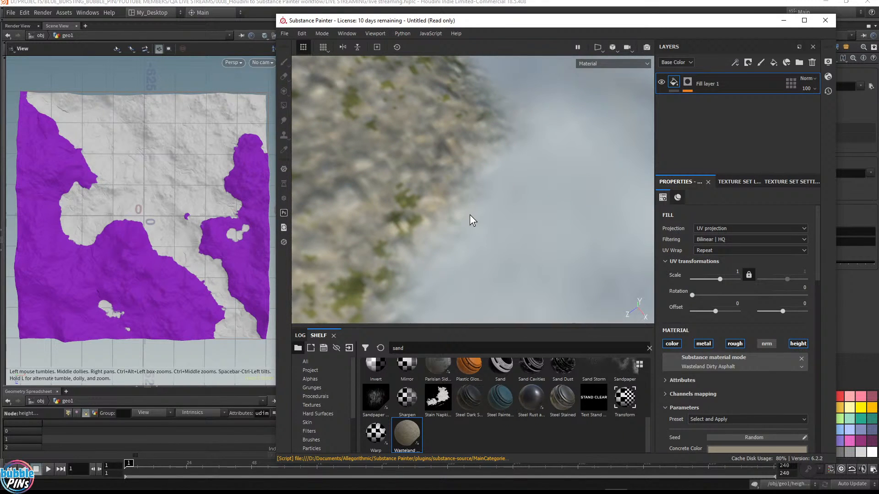
Switch to Houdini and examine the heightfield1 node's information and parameters
left_click(476, 2)
left_click_drag(451, 140, 338, 110)
left_click(343, 130)
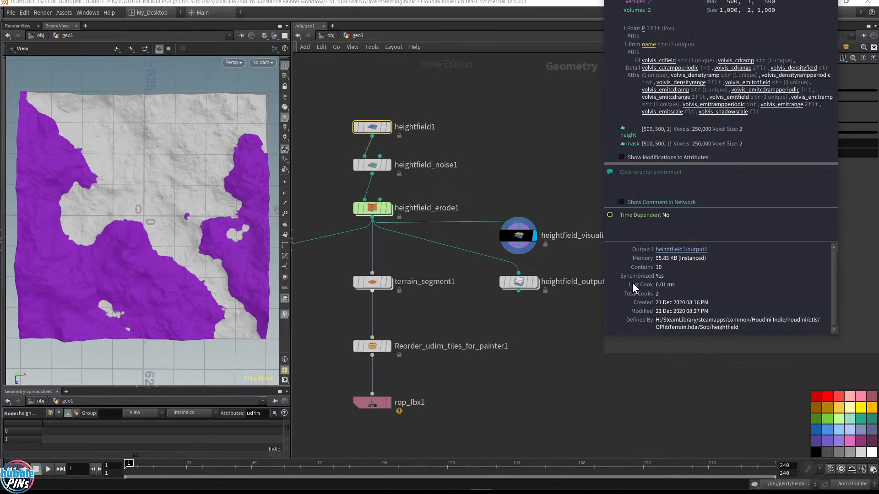
left_click_drag(837, 339, 824, 385)
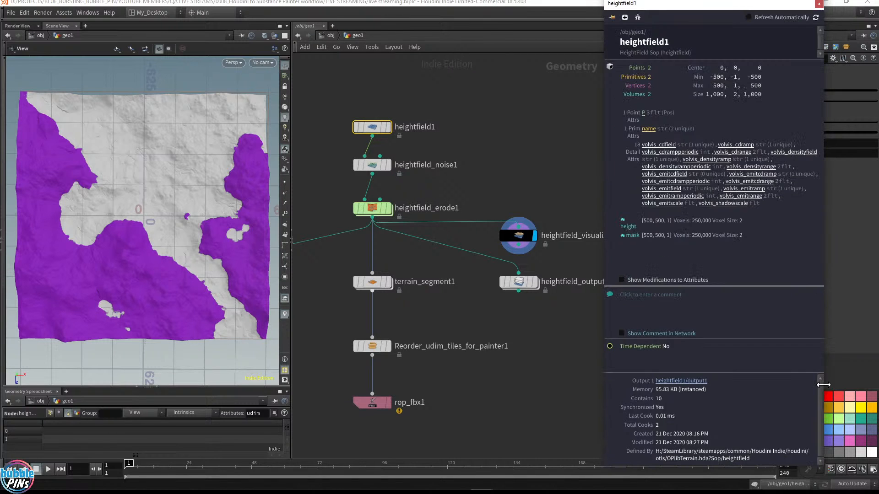
left_click_drag(671, 6, 572, 132)
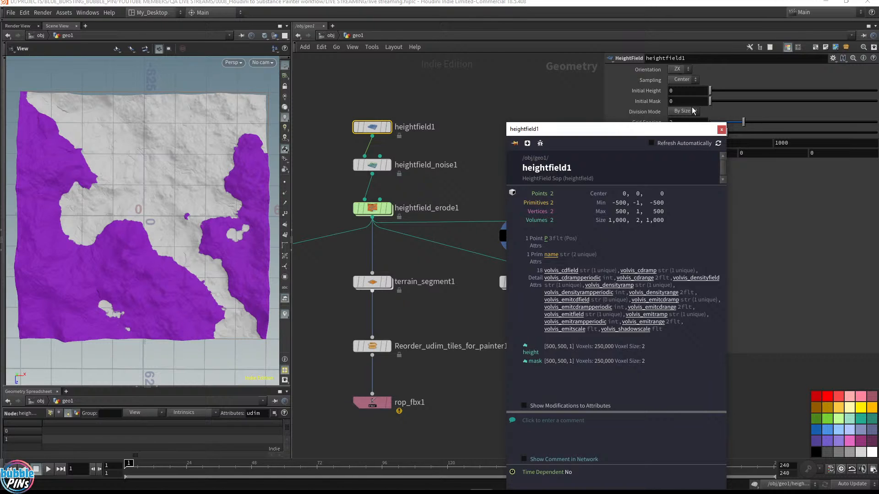
left_click(722, 130)
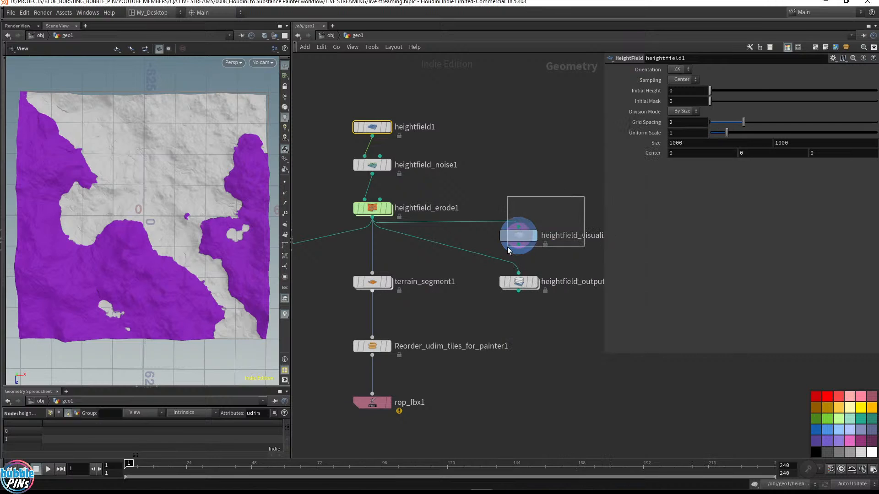
left_click(507, 246)
left_click(524, 280)
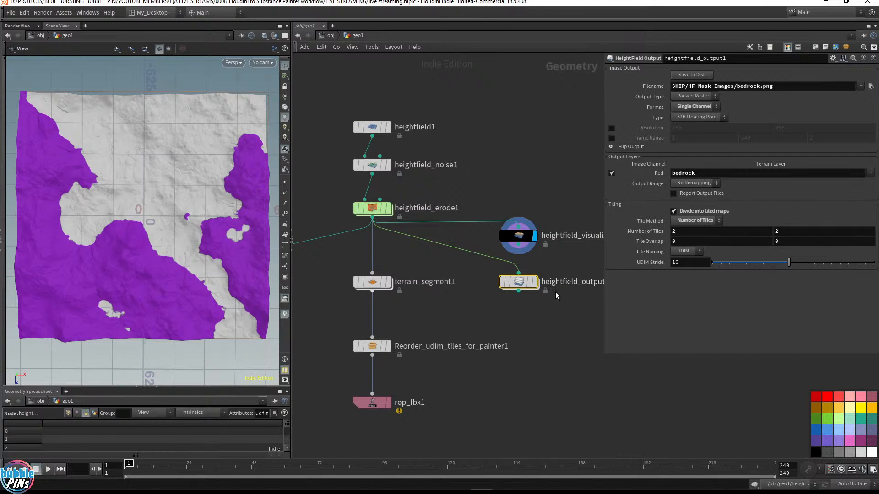
left_click(356, 124)
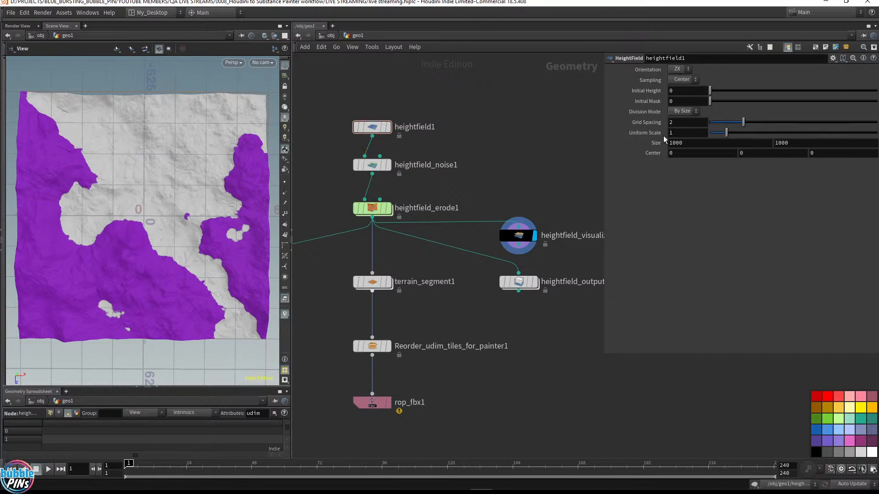
mouse_move(560, 492)
left_click(615, 486)
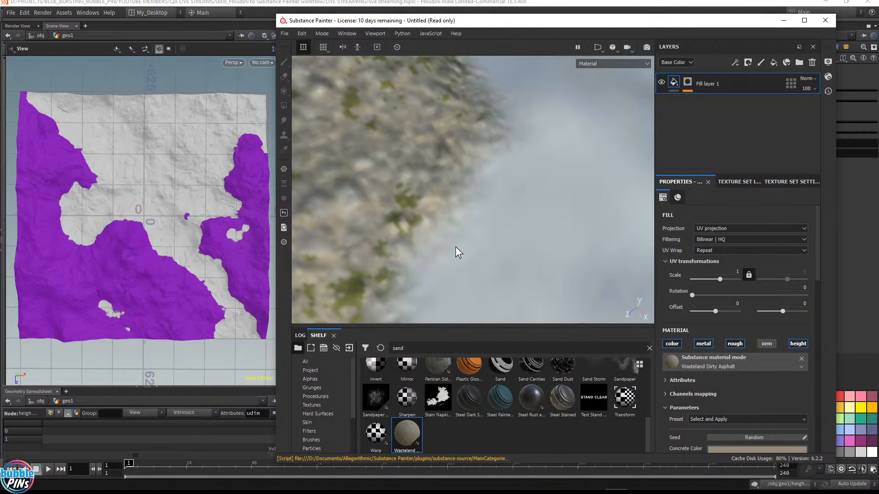
key("alt+Tab")
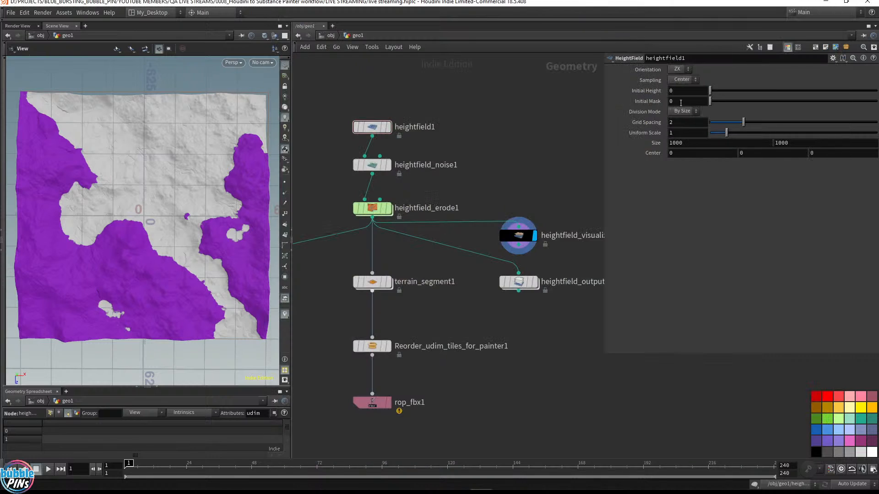
Set heightfield1's Grid Spacing to 0.5, display heightfield_erode1, and save the heightfield_output1 bedrock tiles to disk
double_click(690, 124)
type("0.5")
key("Return")
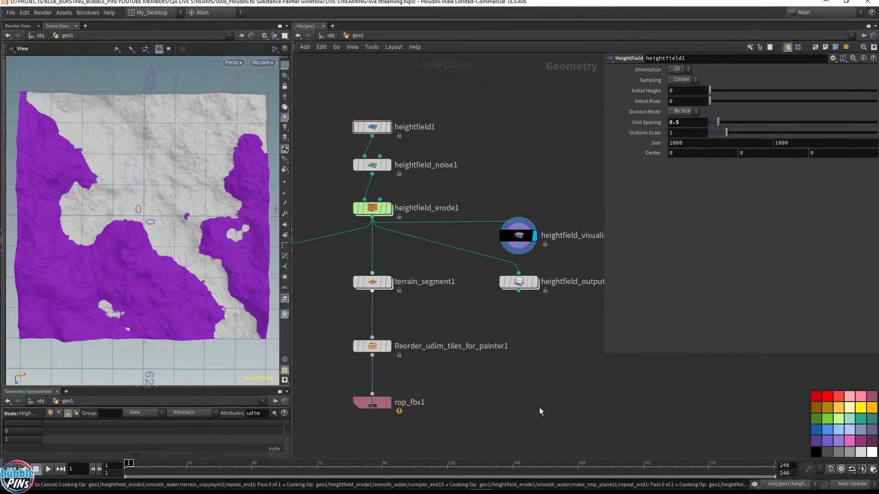
left_click(388, 209)
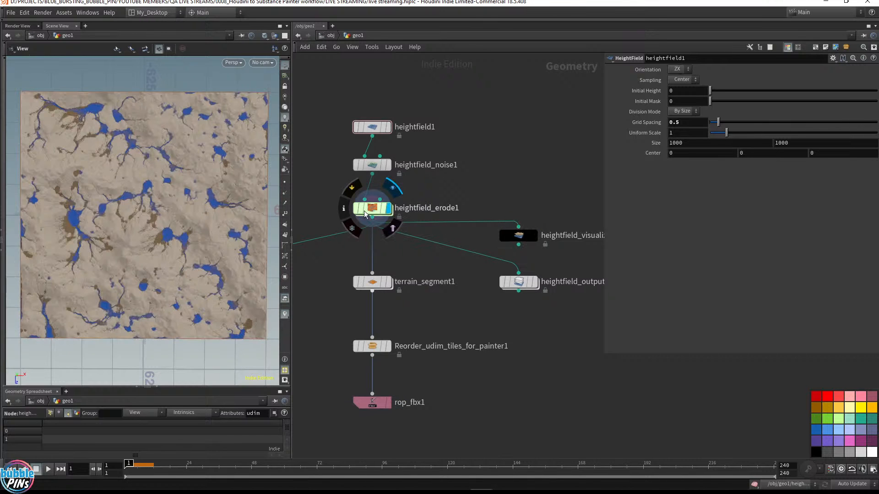
left_click(375, 212)
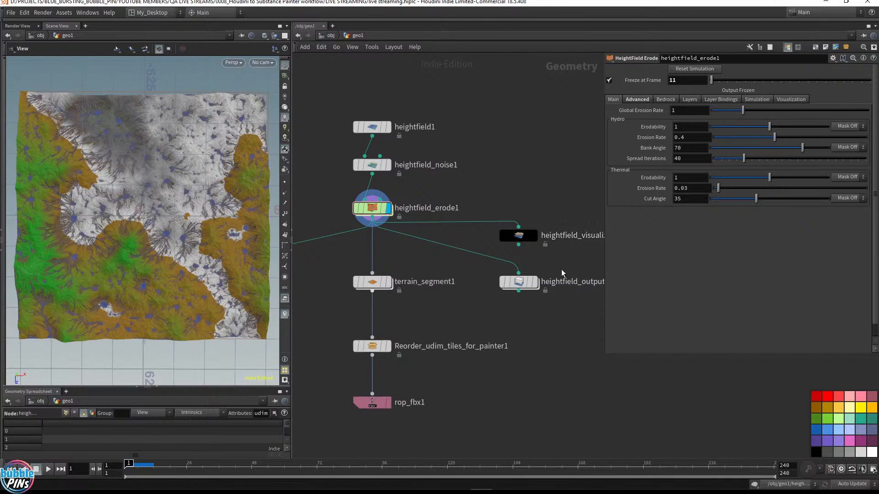
left_click(508, 285)
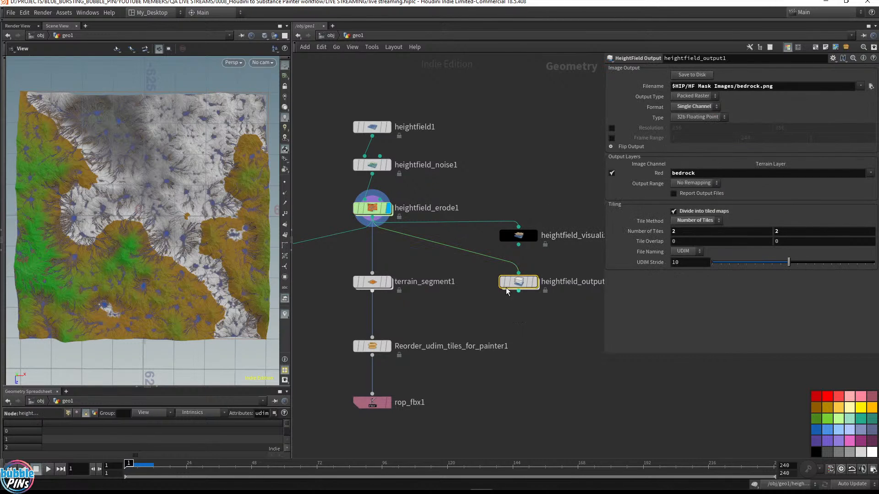
left_click(691, 75)
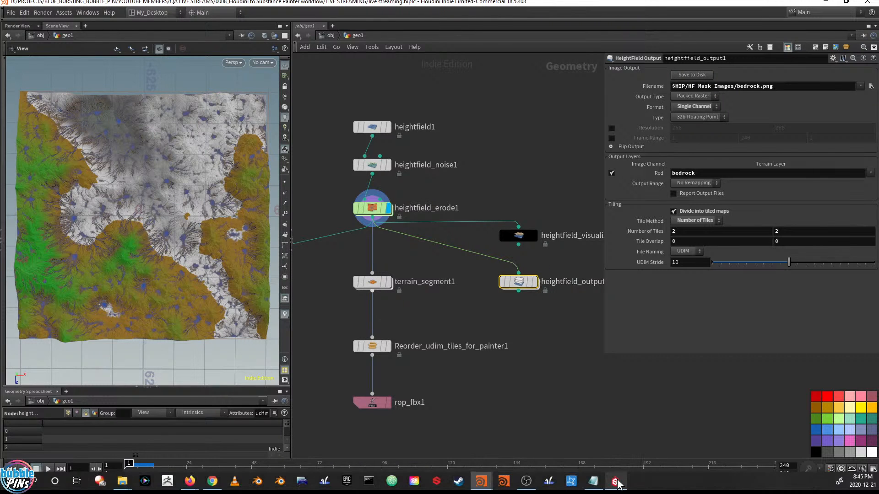
Bring the four bedrock tile PNGs from the HF Mask Images folder into Painter's import dialog
left_click(616, 482)
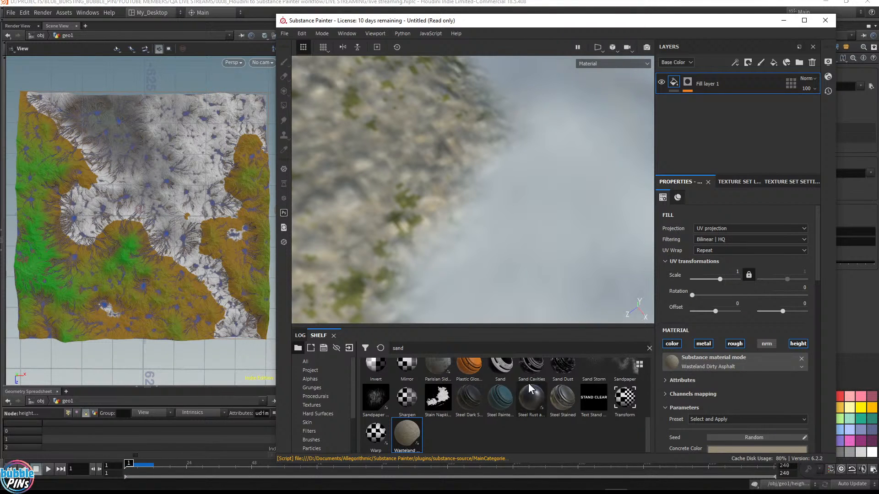
left_click(649, 348)
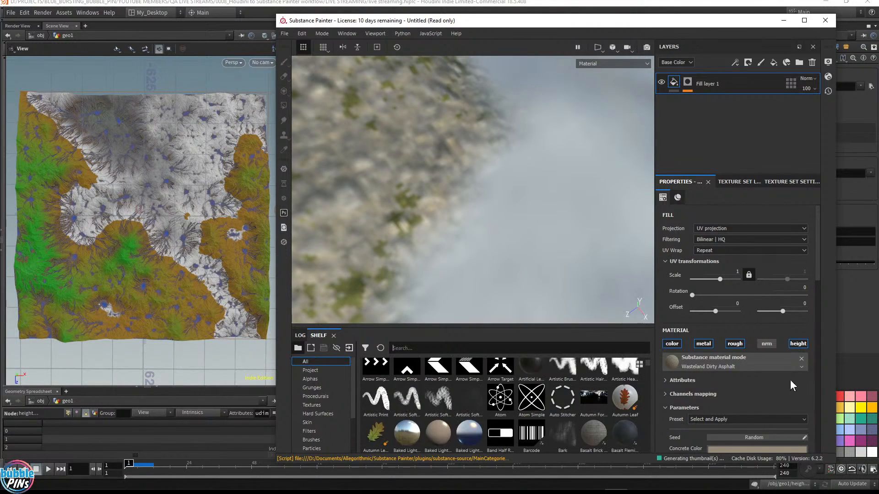
mouse_move(694, 489)
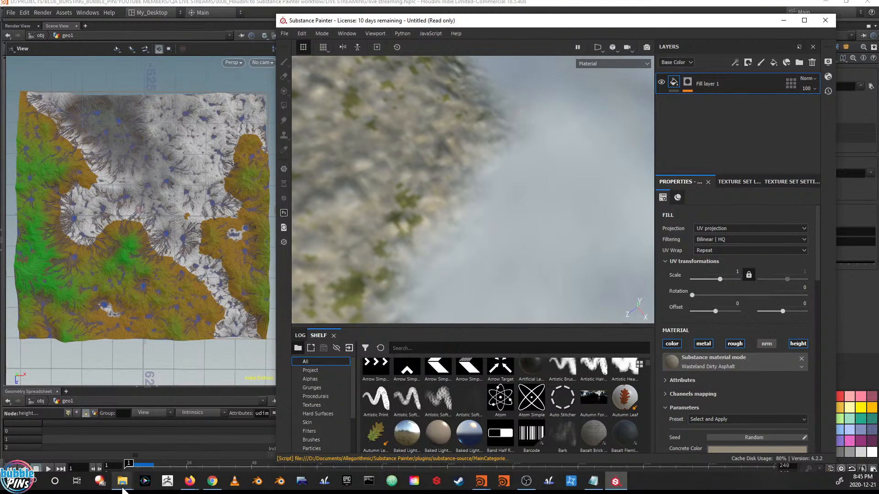
mouse_move(122, 480)
left_click(87, 438)
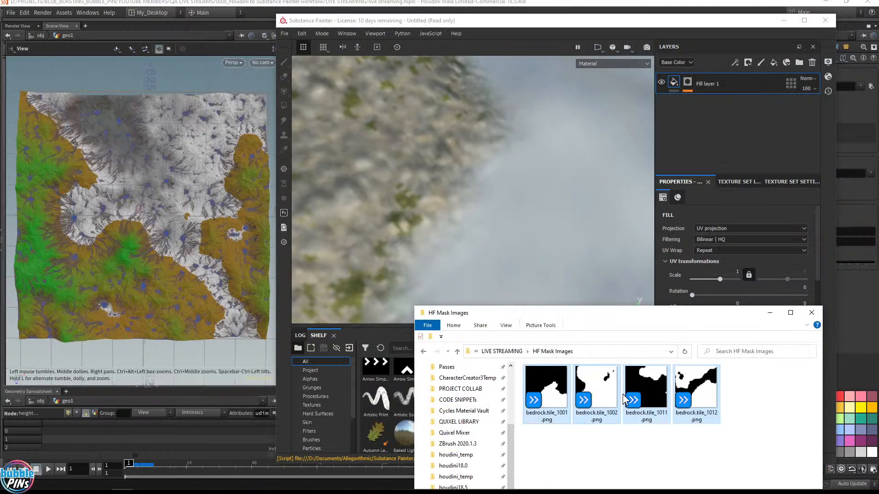
left_click_drag(623, 395, 410, 397)
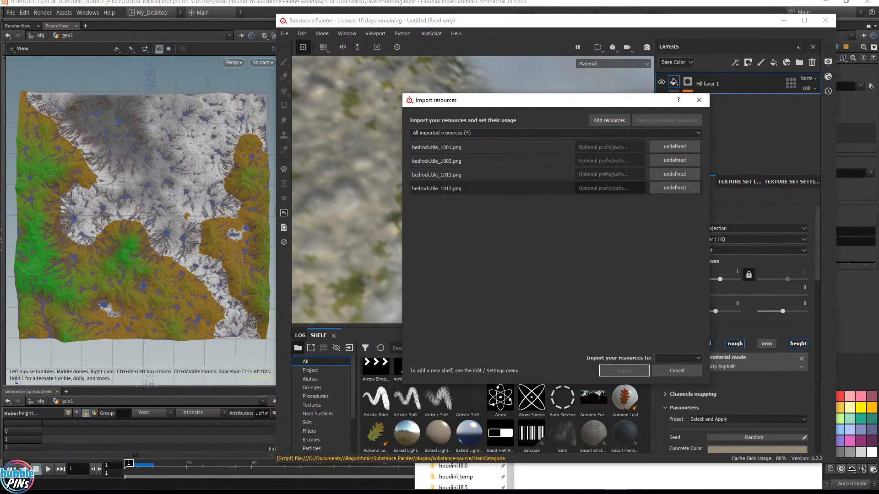
Set the usage of all four bedrock tile images to texture
left_click(676, 149)
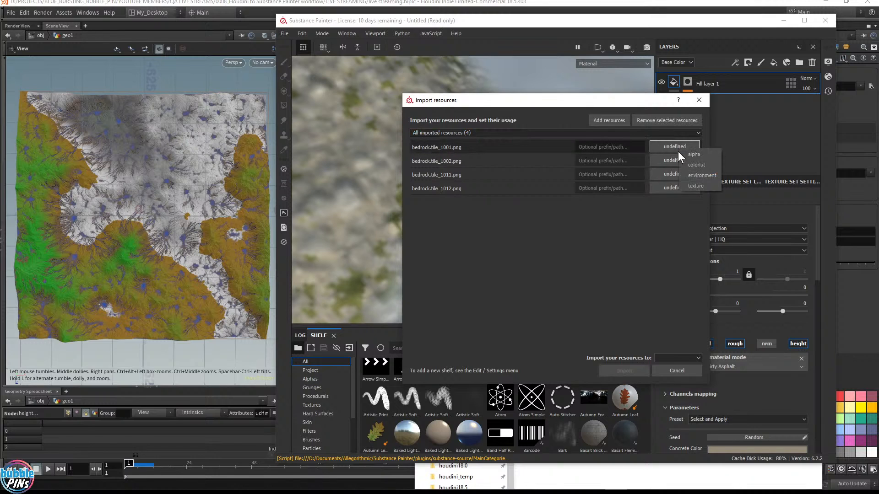
left_click(688, 186)
left_click(672, 160)
left_click(676, 197)
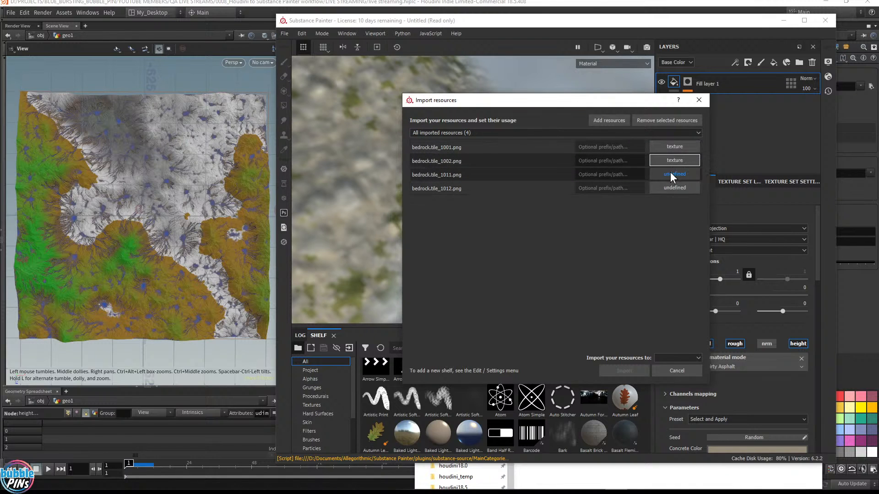
left_click(671, 174)
left_click(687, 210)
left_click(675, 188)
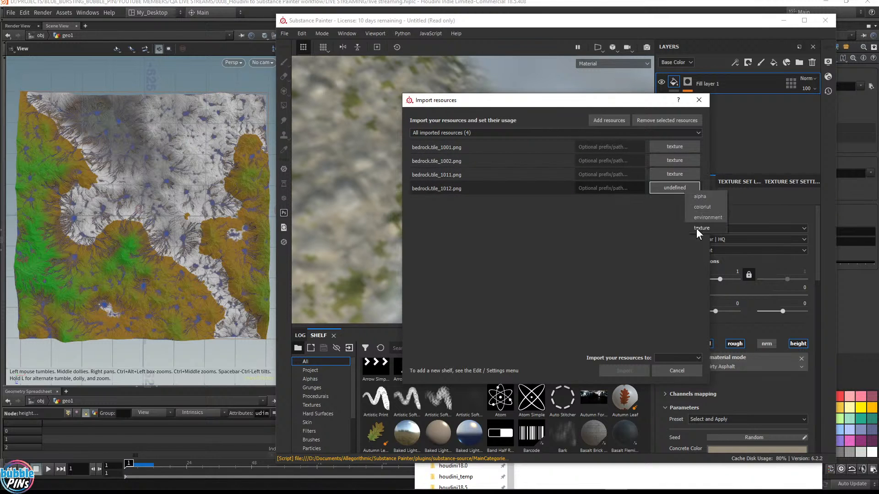
left_click(689, 223)
Import the four bedrock tiles into the current session
left_click(680, 359)
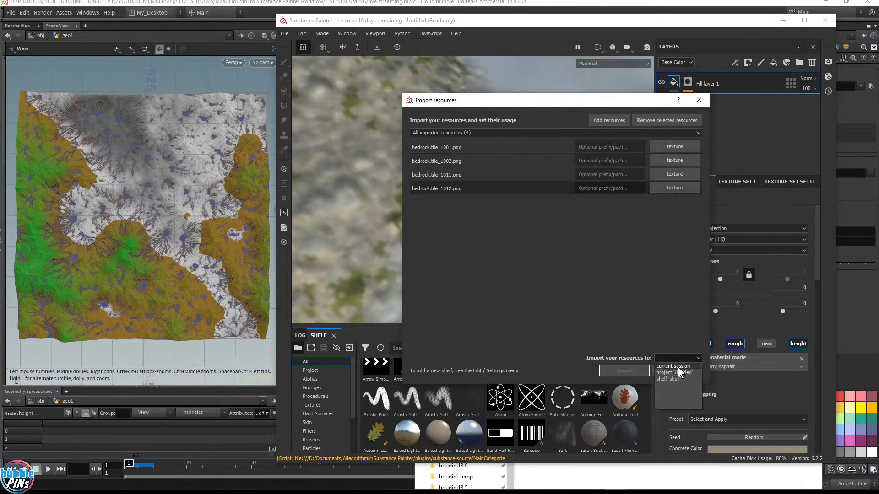
left_click(677, 367)
left_click(624, 371)
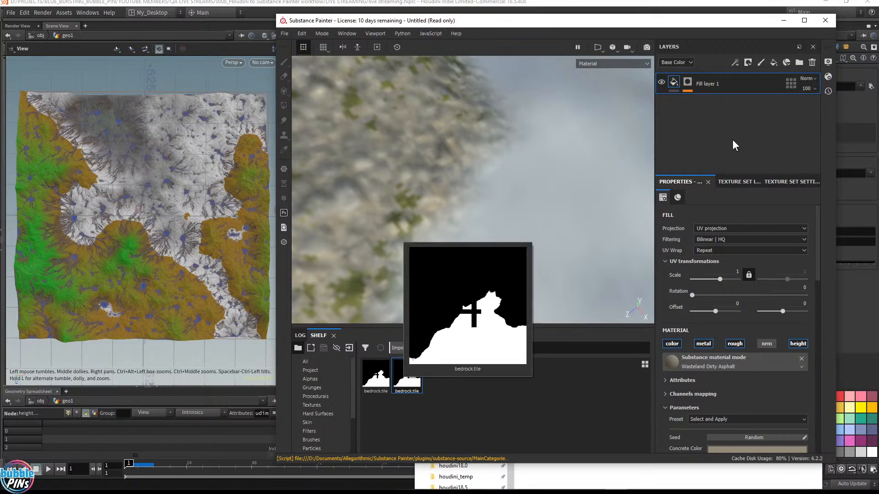
Add a fill to Fill layer 1's mask and drop a bedrock.tile image into its grayscale slot
left_click(691, 83)
left_click(710, 101)
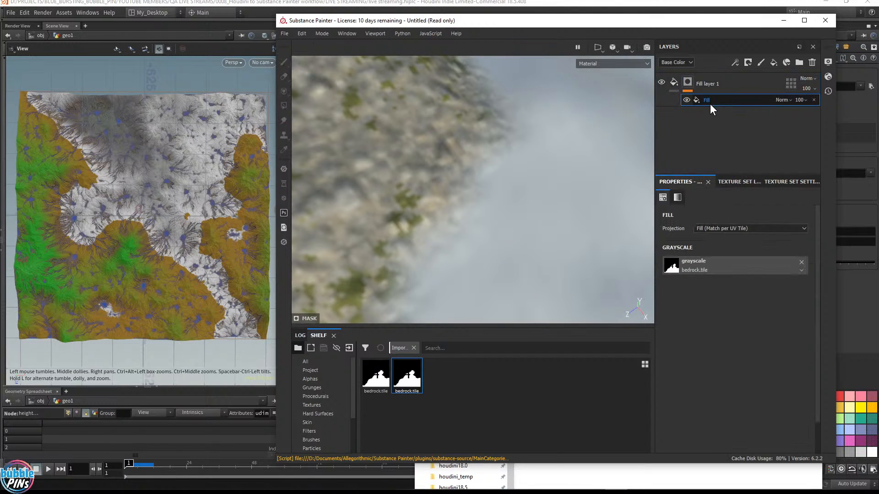
left_click_drag(407, 375, 697, 270)
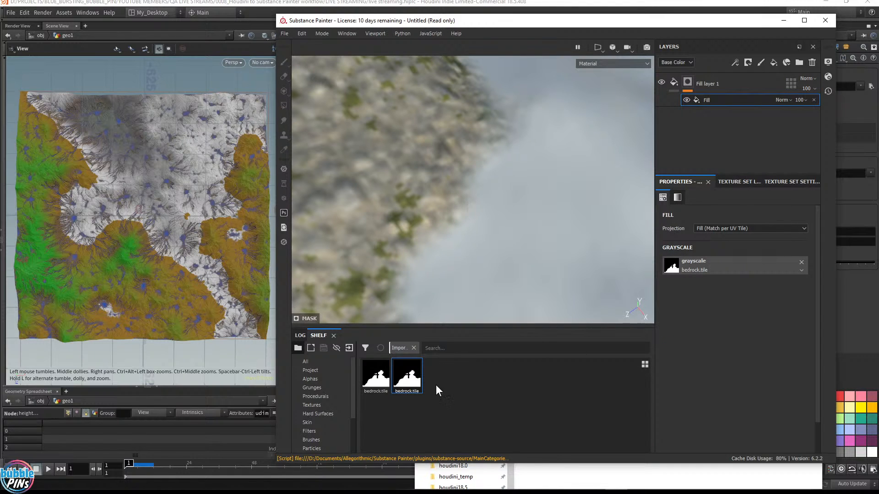
left_click_drag(373, 386, 694, 268)
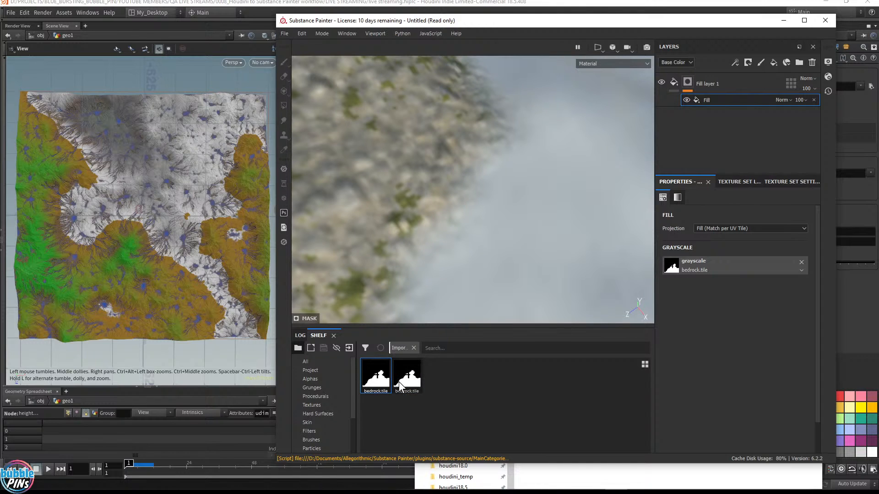
left_click(410, 381)
left_click_drag(410, 381, 711, 265)
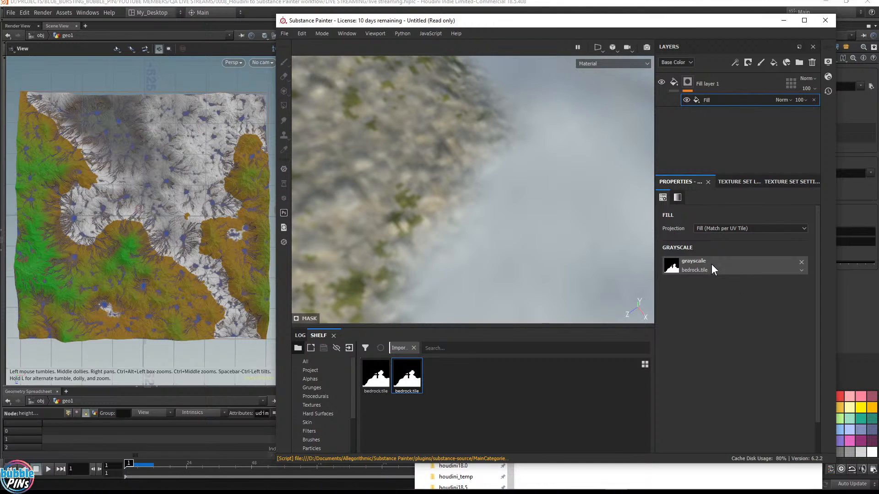
left_click_drag(382, 379, 705, 269)
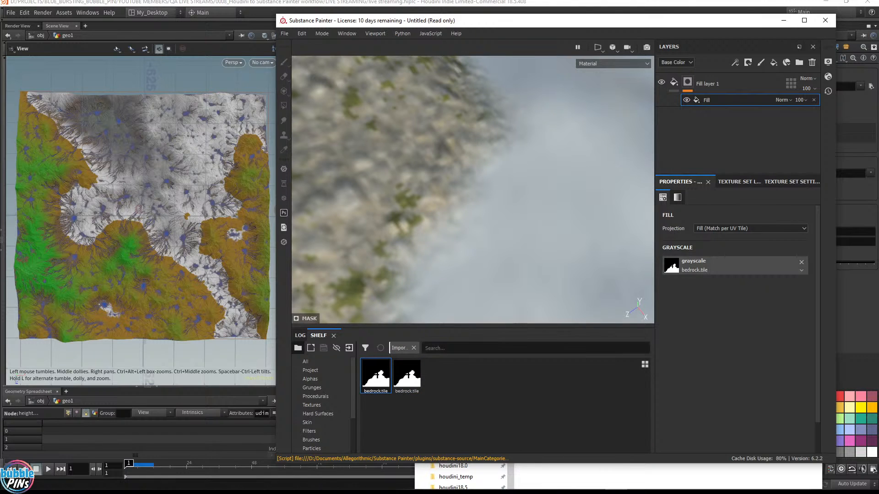
left_click_drag(407, 384, 708, 268)
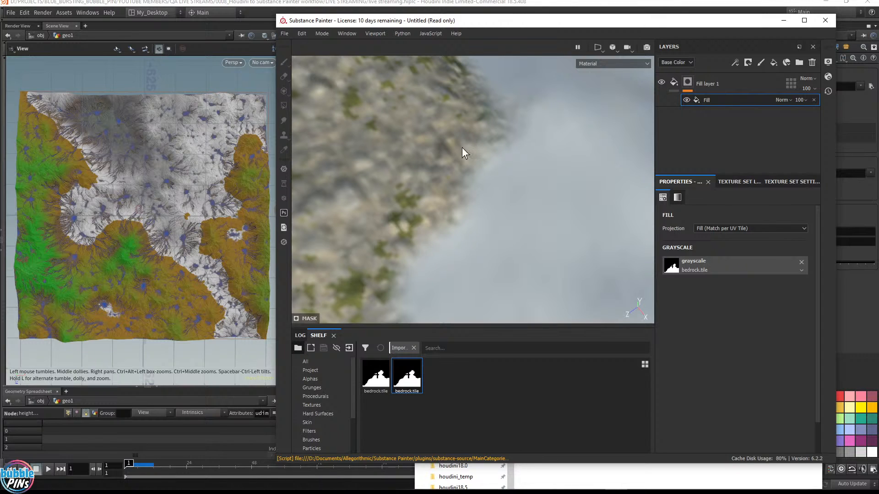
Switch to Houdini and inspect the heightfield1 node's information
left_click(500, 2)
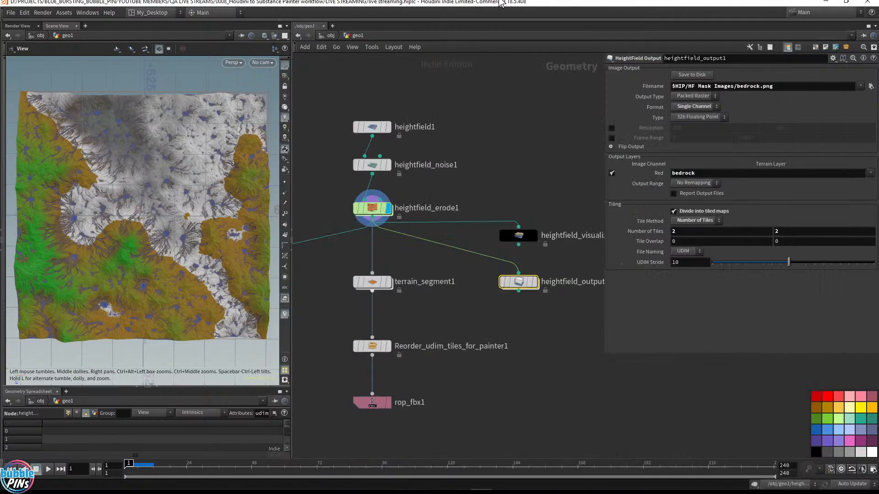
left_click(361, 127)
left_click(347, 129)
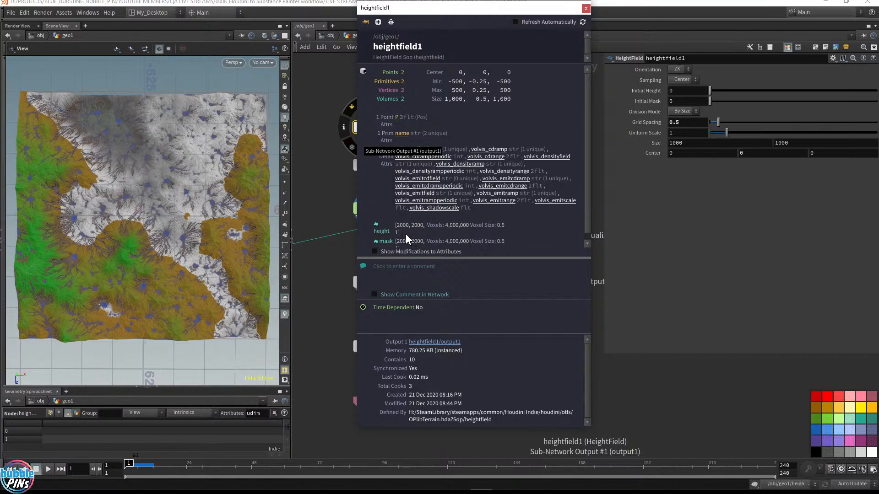
left_click(586, 9)
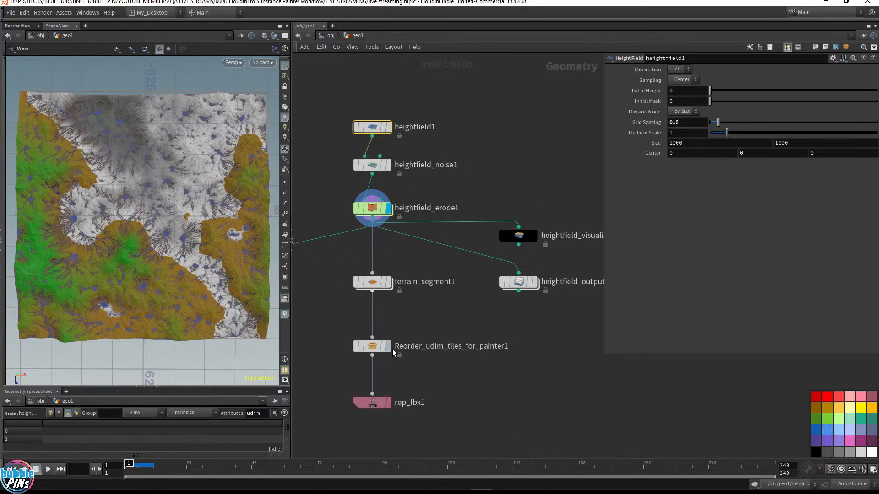
left_click(380, 343)
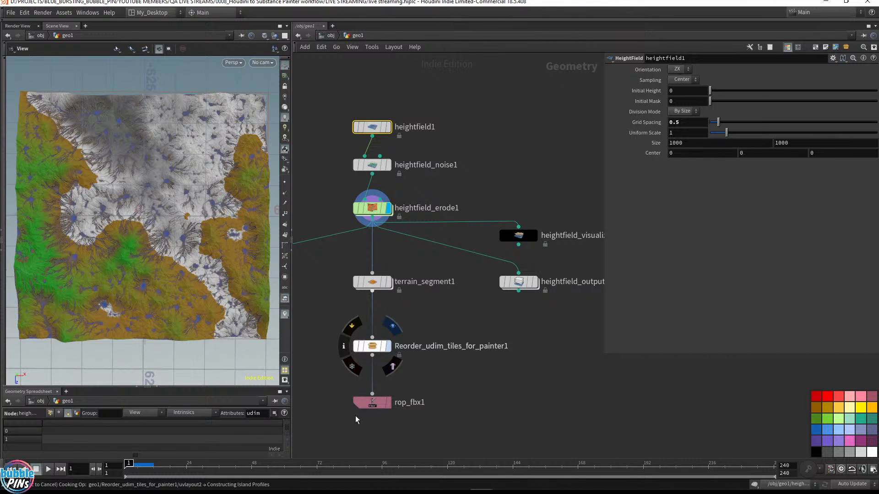
Bring up the HF Mask Images folder to examine the exported bedrock tile images
left_click(616, 482)
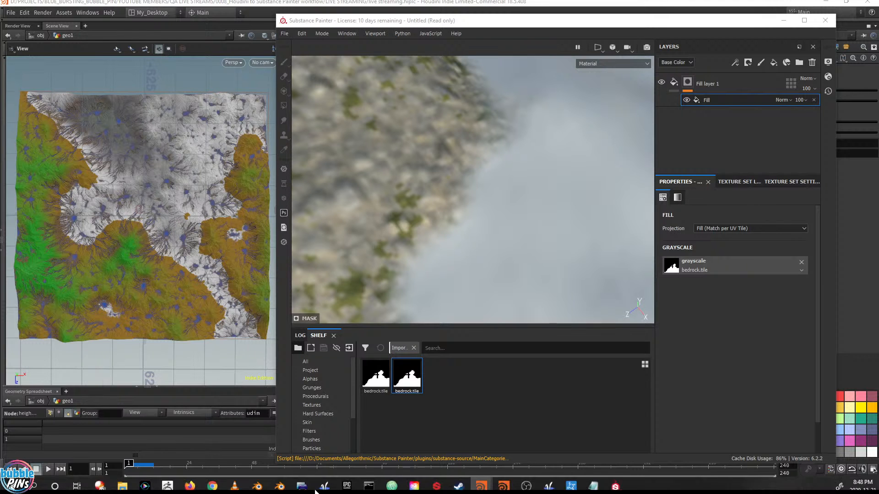
mouse_move(118, 475)
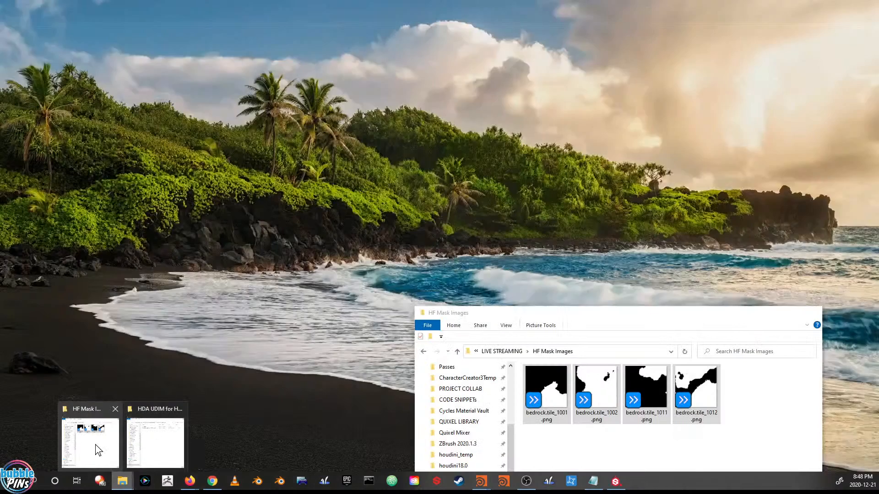
left_click(95, 447)
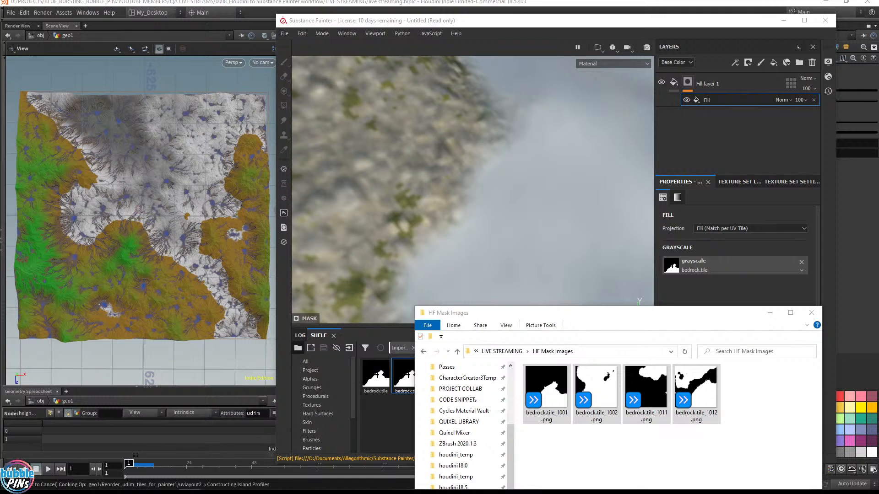
left_click_drag(612, 315, 655, 331)
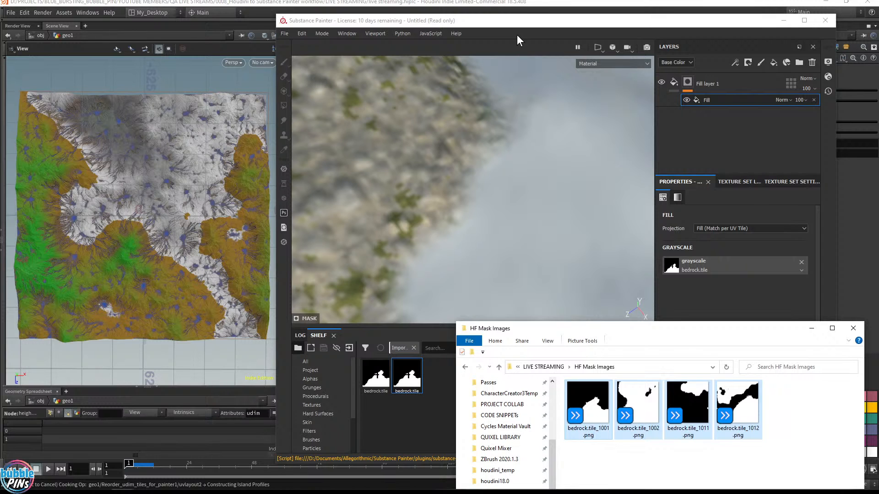
left_click(417, 20)
left_click(426, 3)
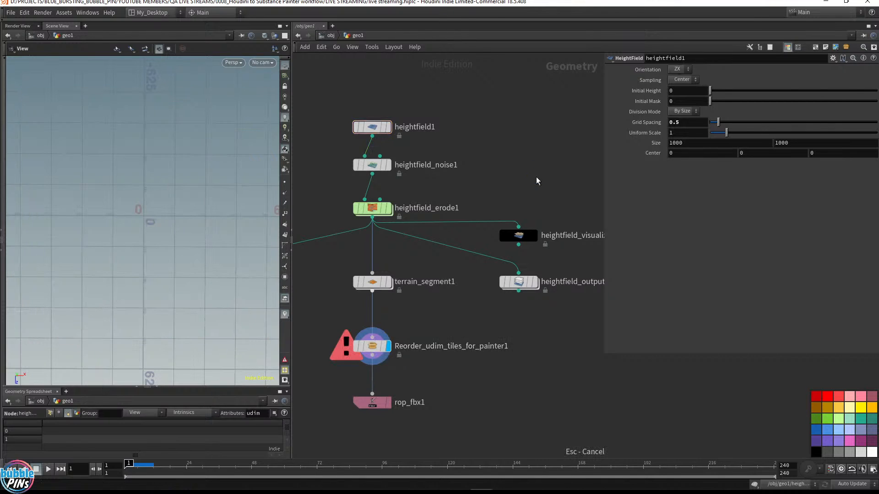
Set heightfield1's Grid Spacing to 2
middle_click_drag(468, 354, 574, 368)
left_click_drag(411, 110, 526, 157)
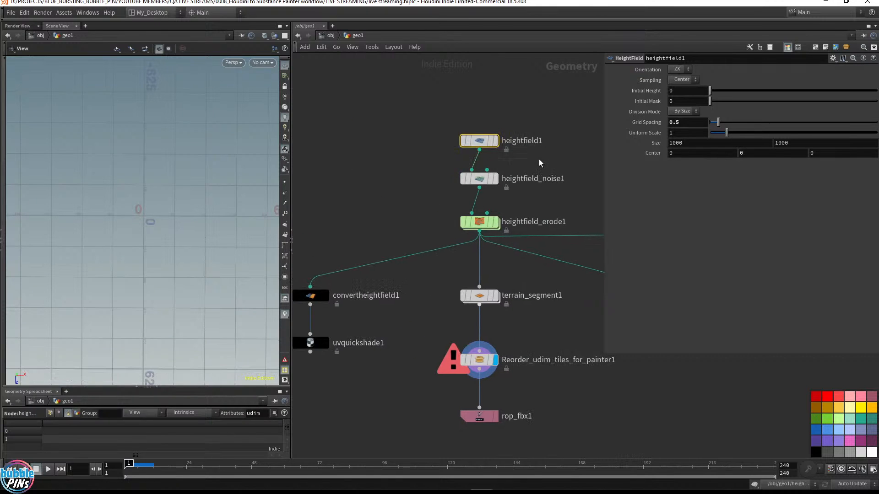
left_click(494, 140)
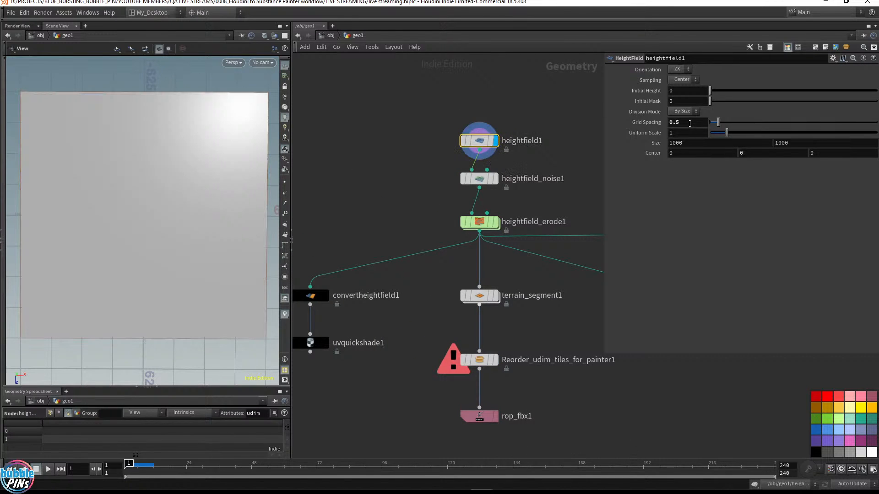
double_click(690, 123)
type("2")
key("Return")
left_click(399, 166)
left_click_drag(861, 0, 593, 62)
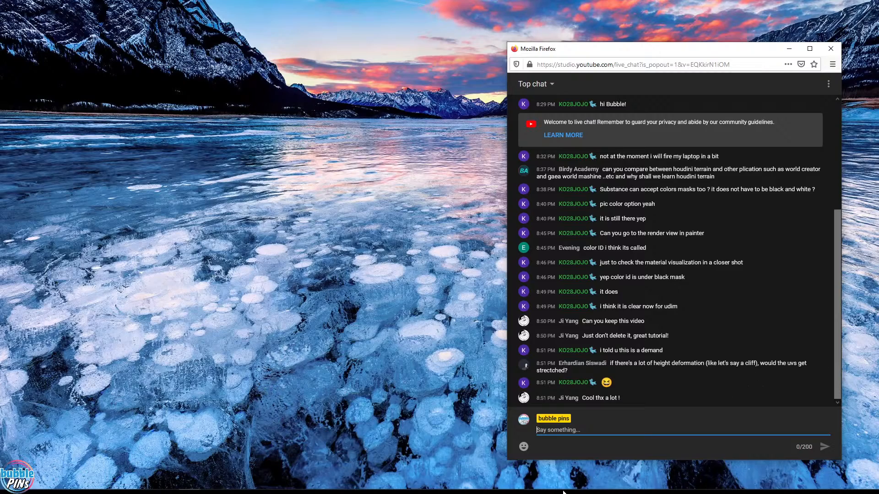
left_click(481, 481)
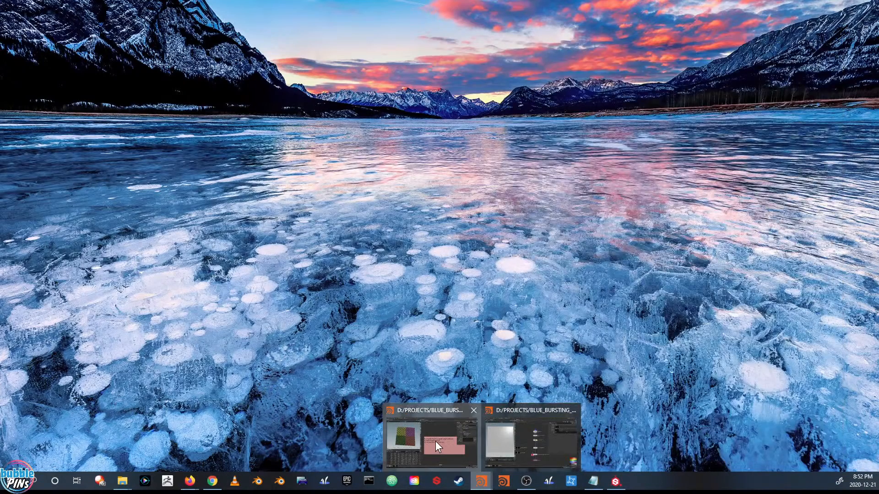
left_click(435, 443)
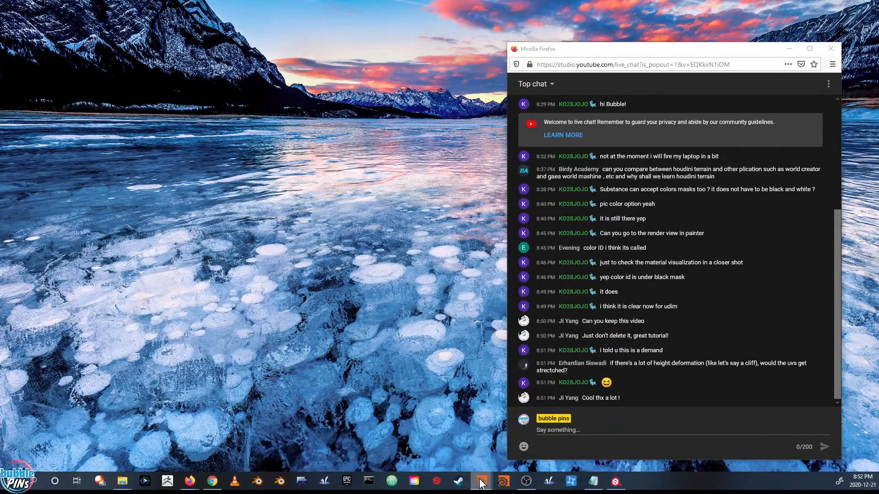
mouse_move(481, 484)
left_click(528, 439)
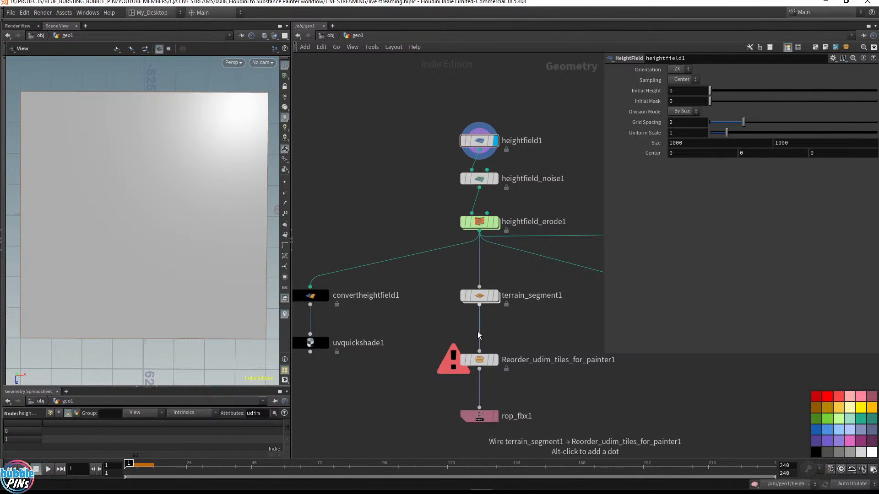
mouse_move(567, 489)
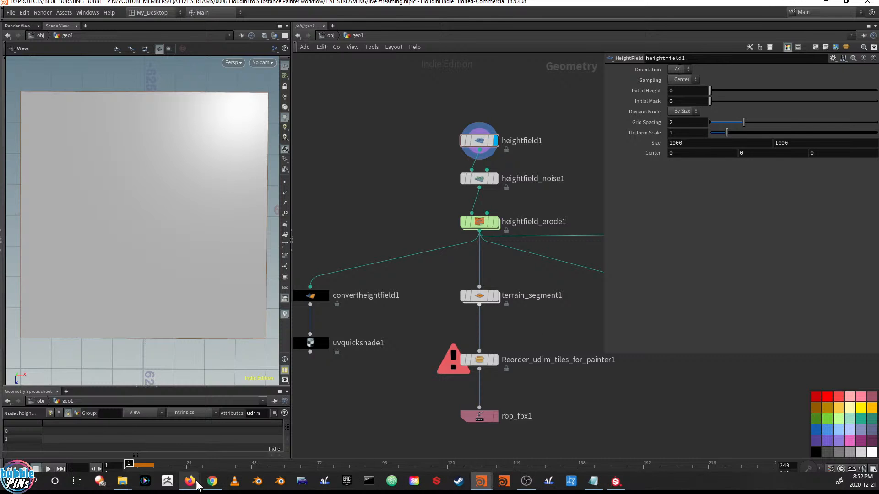
mouse_move(190, 483)
left_click(236, 437)
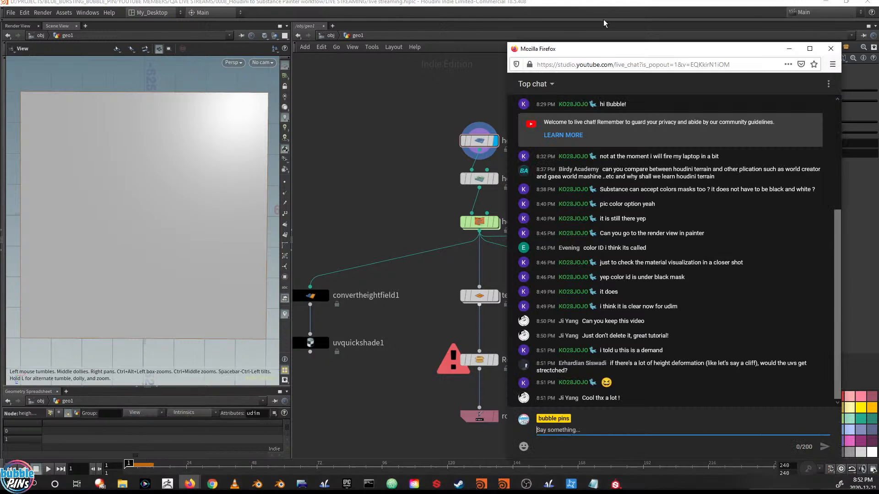
left_click_drag(577, 49, 878, 32)
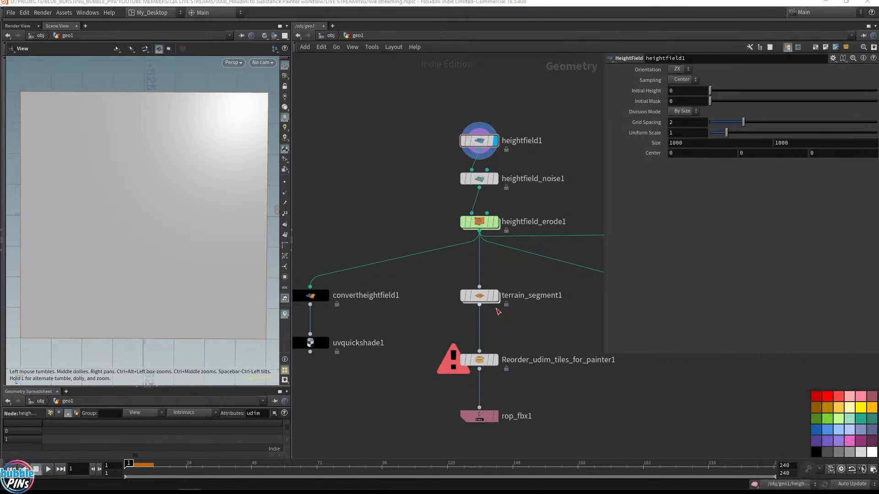
Reset the simulation on the heightfield_erode1 node
middle_click_drag(559, 317, 477, 290)
left_click_drag(476, 295, 403, 250)
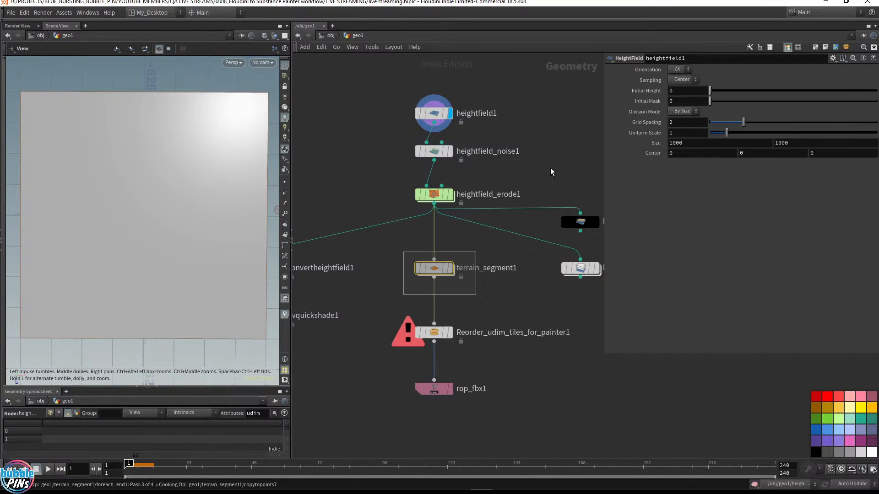
mouse_move(454, 200)
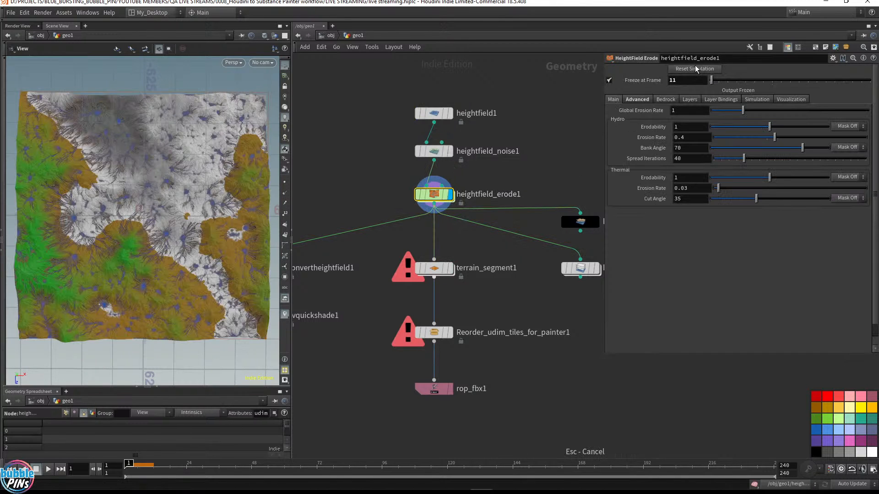
left_click(695, 69)
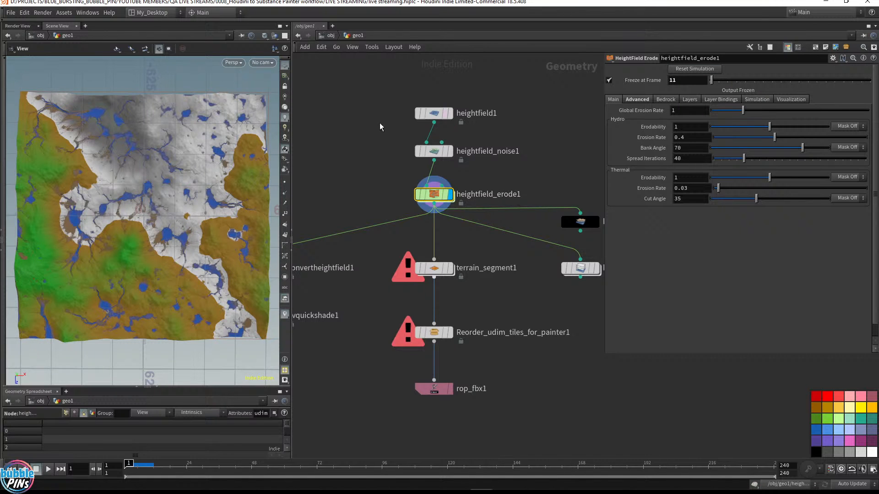
Display the terrain_segment1 node and orbit the viewport around its tiled terrain mesh
left_click(432, 114)
left_click(416, 134)
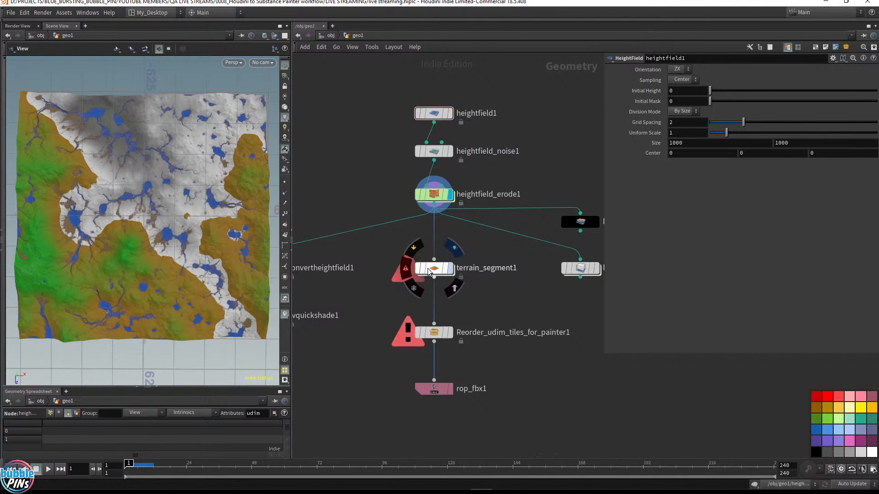
left_click(449, 271)
left_click(437, 270)
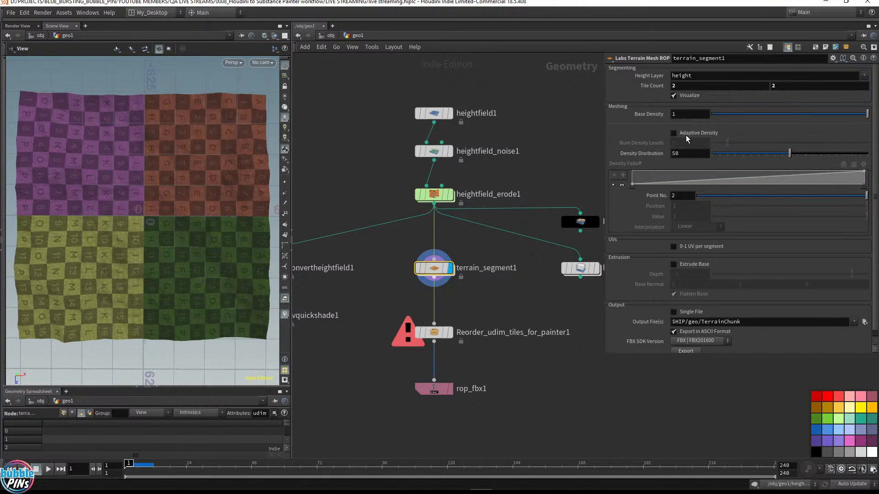
left_click_drag(209, 231, 261, 184)
left_click_drag(367, 165, 471, 139)
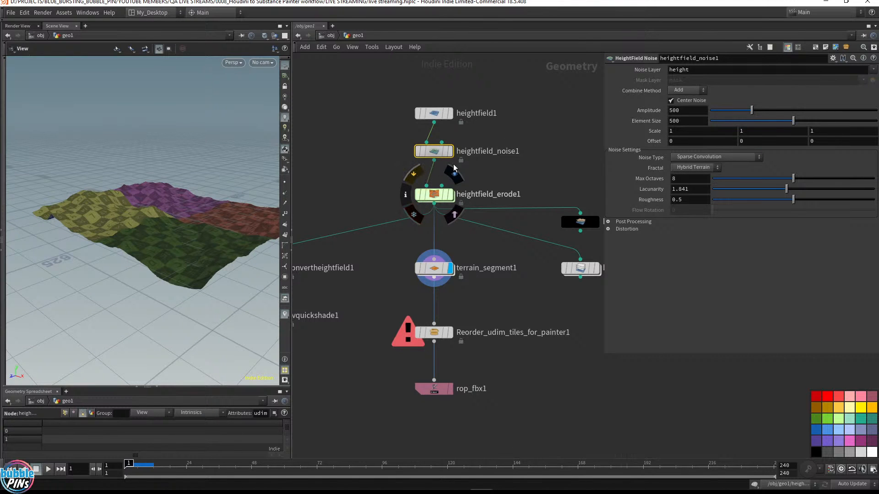
Bypass the heightfield_erode1 node and display the heightfield_noise1 node
key("q")
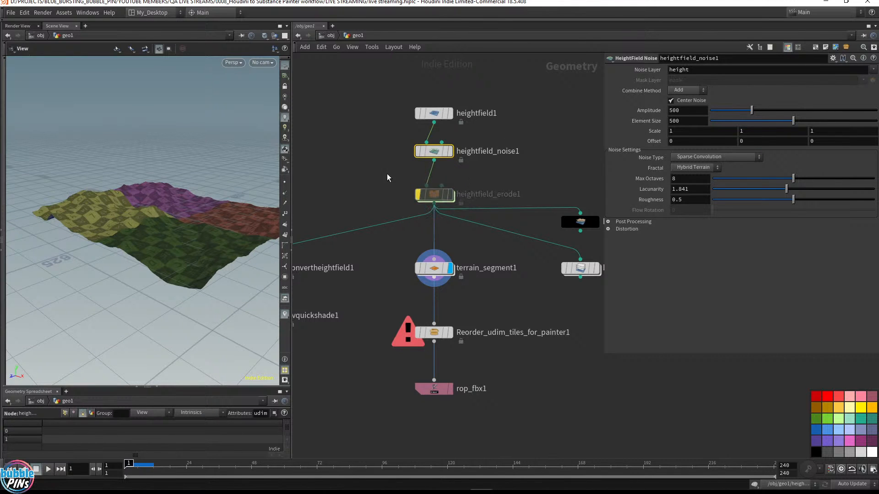
left_click(450, 151)
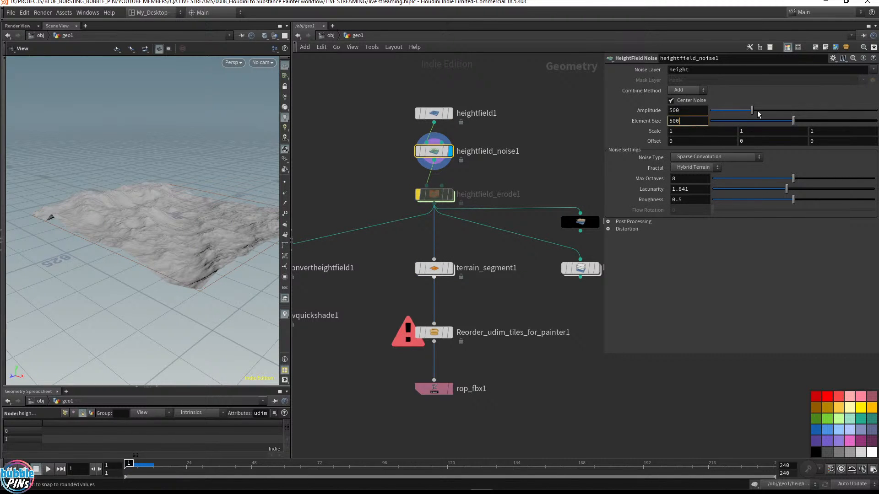
Set heightfield_noise1's Amplitude to 2000
left_click_drag(751, 111, 877, 114)
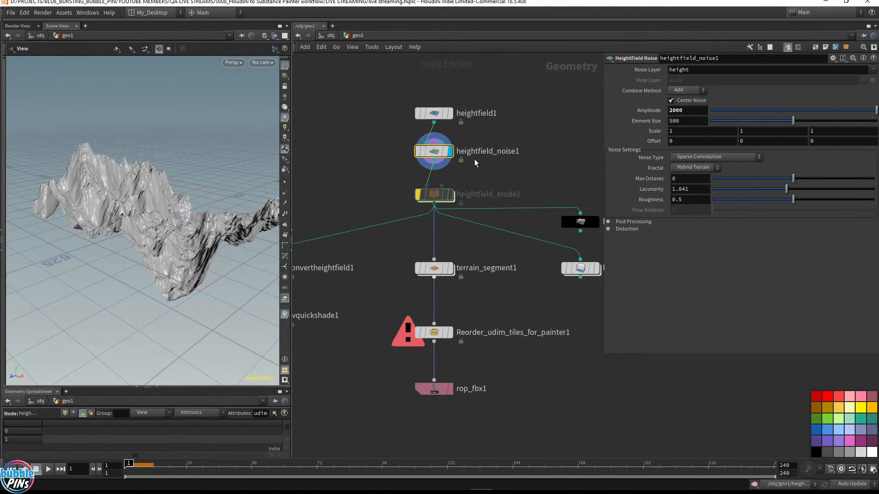
left_click_drag(145, 214, 133, 242)
Display the terrain_segment1 node and widen the viewport pane to inspect its tiled terrain mesh
mouse_move(447, 290)
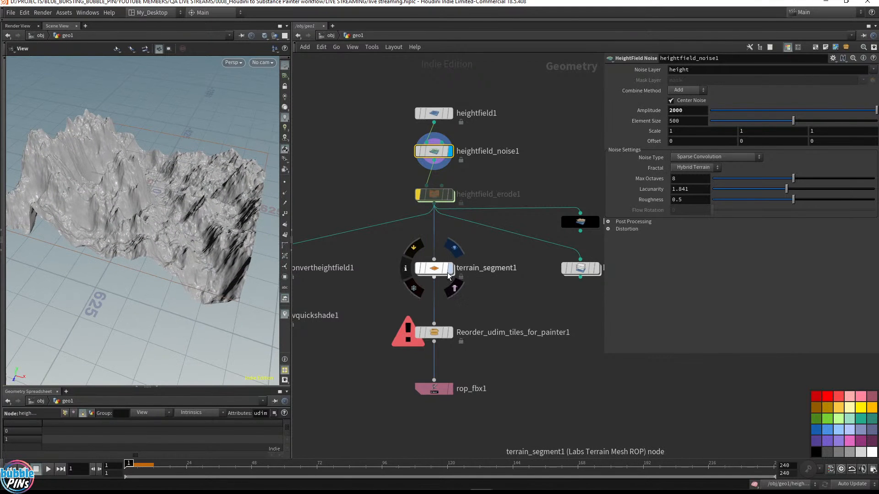
left_click(450, 269)
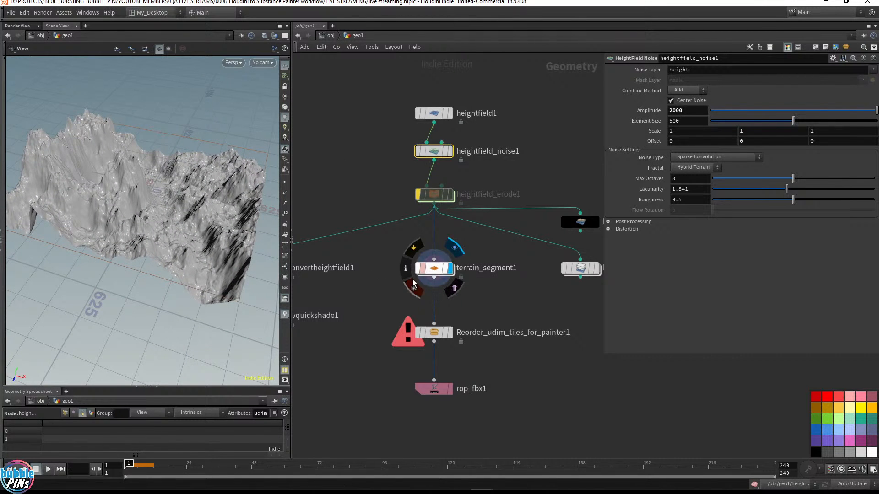
left_click_drag(72, 139, 421, 158)
scroll(275, 192, "up", 10)
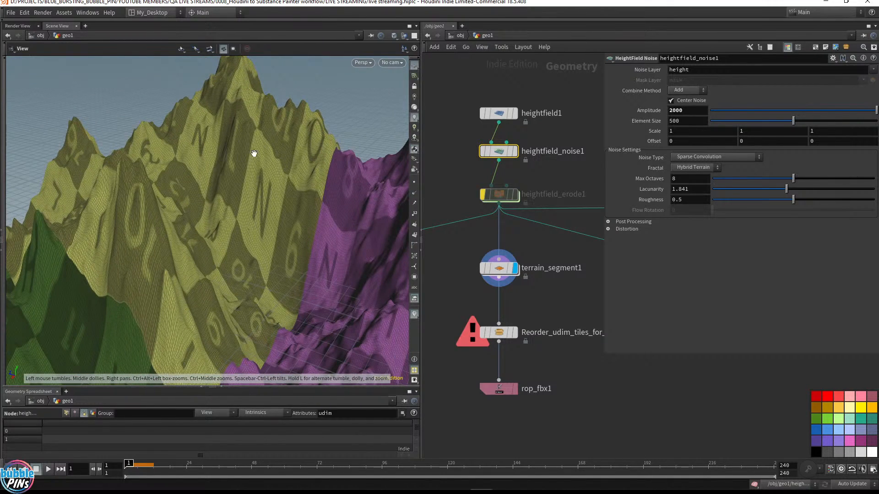
left_click_drag(261, 133, 250, 147)
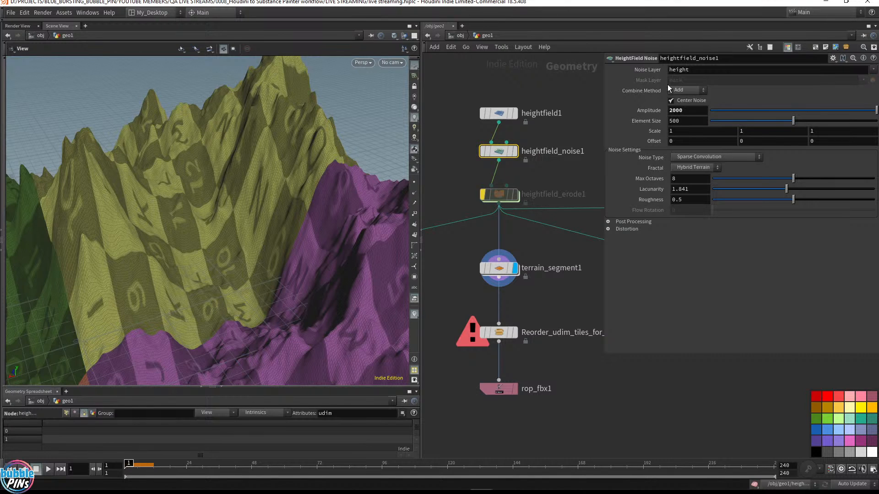
On terrain_segment1, set Density Distribution to 5 and enable Adaptive Density
left_click(499, 268)
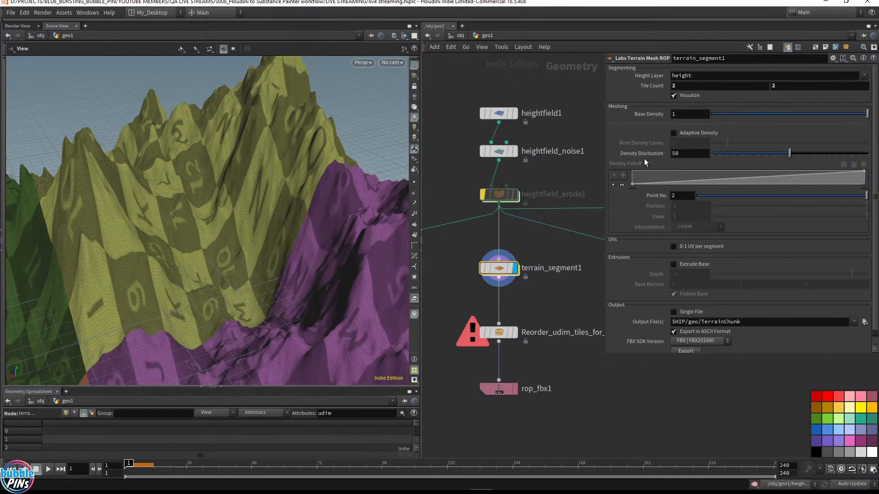
left_click(707, 153)
type("5")
key("Return")
left_click_drag(334, 232, 296, 222)
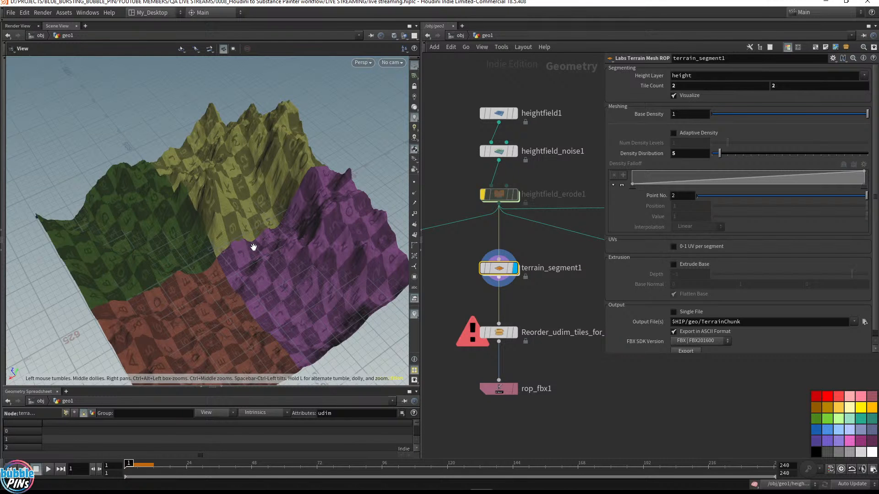
left_click_drag(287, 215, 298, 191)
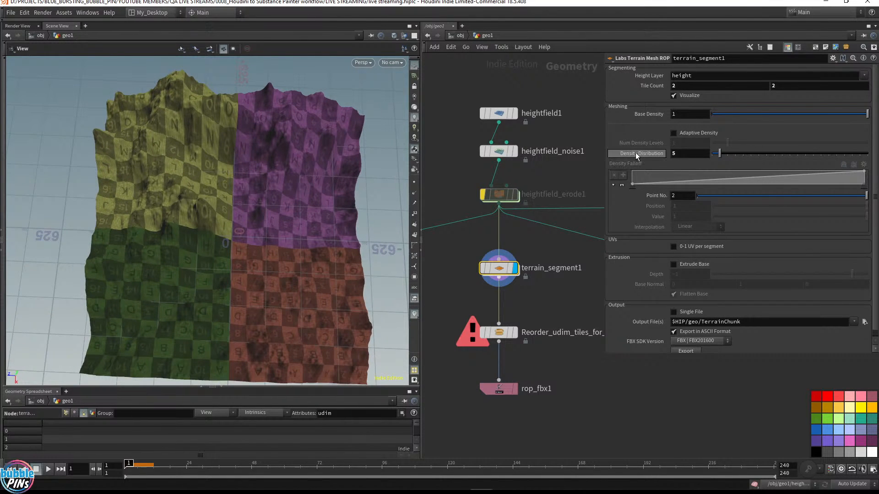
mouse_move(636, 155)
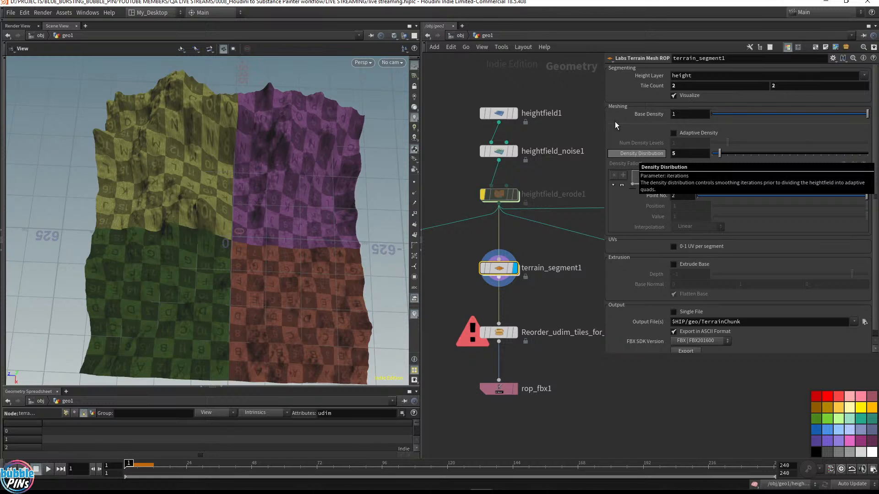
left_click(673, 133)
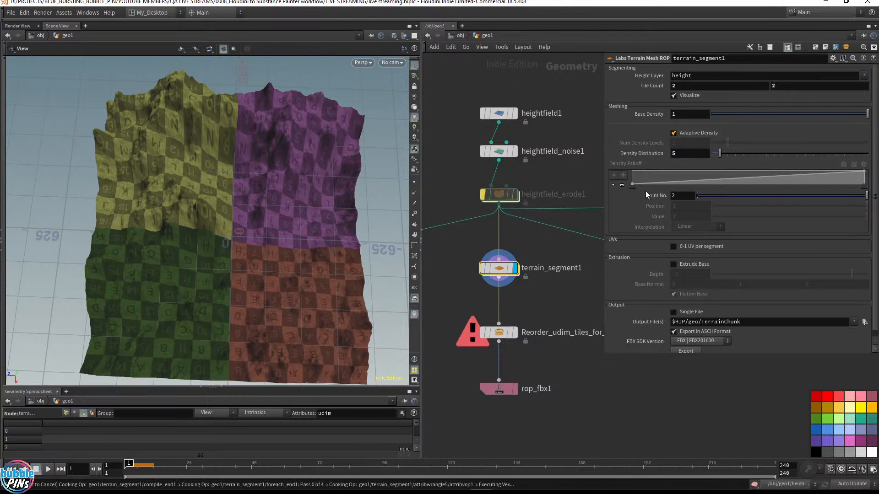
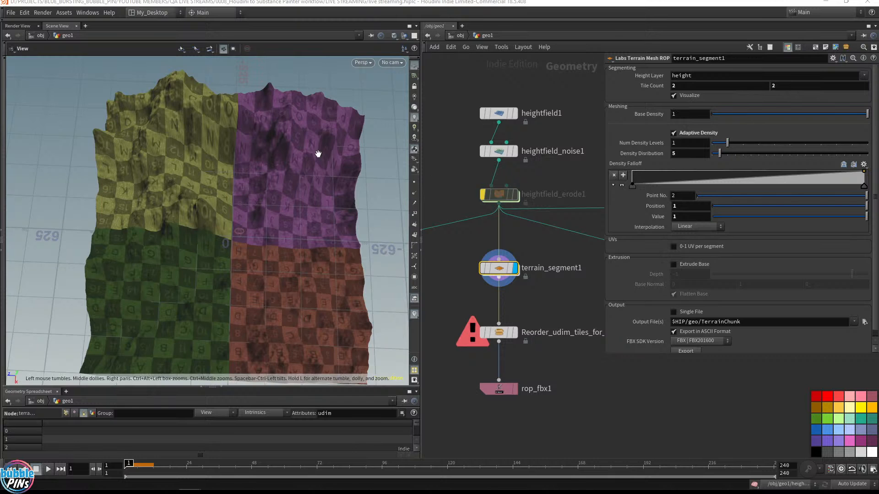
left_click_drag(314, 151, 277, 96)
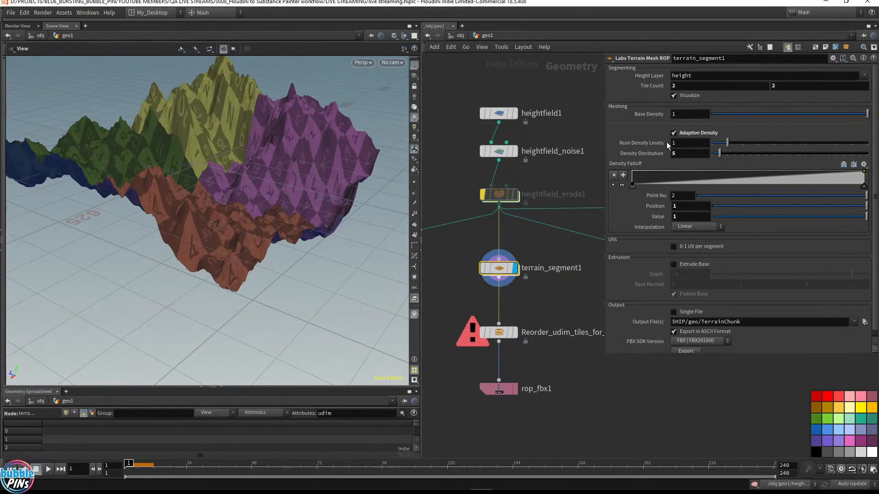
left_click(692, 143)
scroll(694, 143, "up", 1)
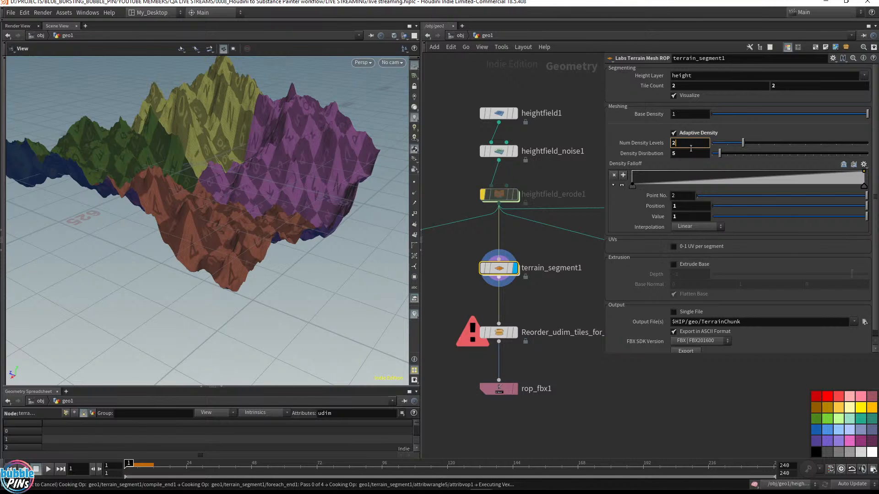
key("Escape")
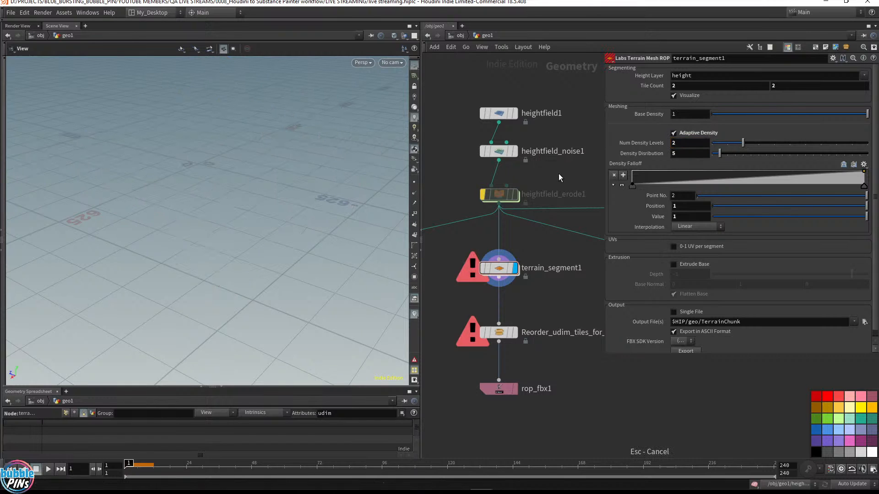
Set terrain_segment1's Num Density Levels to 3, then turn off Adaptive Density
double_click(687, 145)
type("3")
key("Return")
left_click(675, 134)
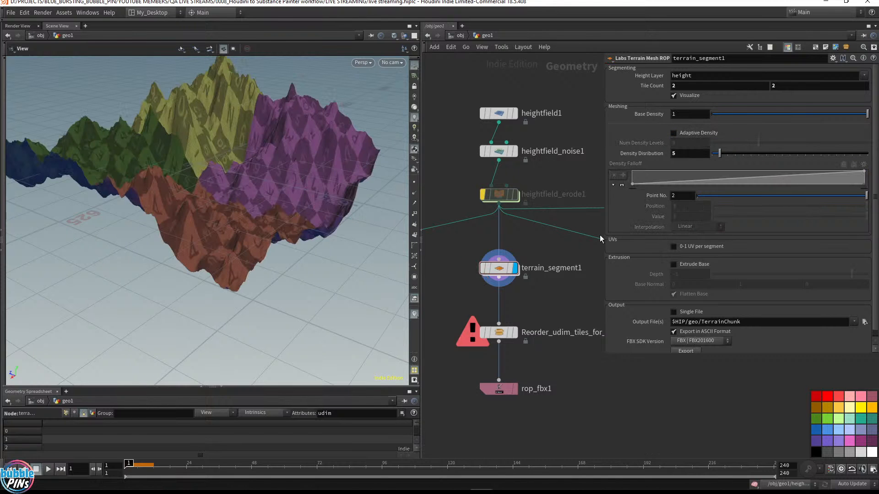
Select heightfield_noise1 and set its Amplitude to 100
left_click_drag(215, 142, 262, 217)
left_click(494, 152)
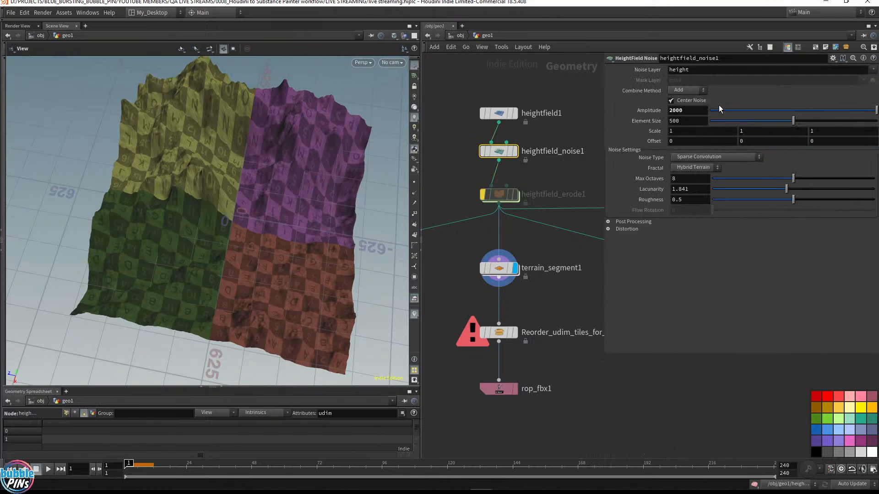
left_click(690, 110)
key("Left")
key("Left")
key("Left")
key("BackSpace")
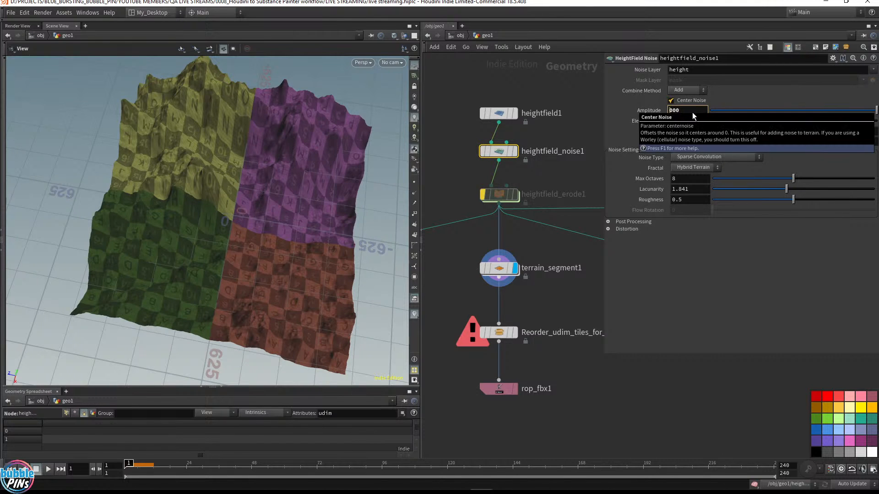
type("1")
key("Return")
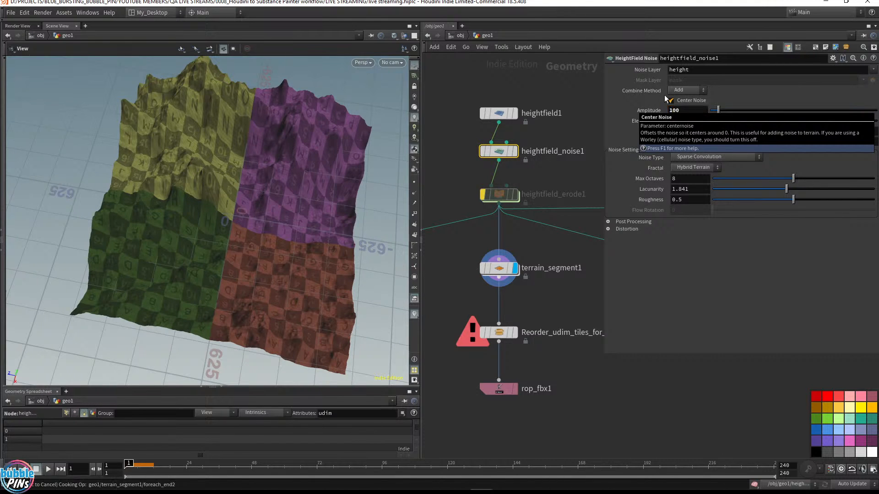
Set heightfield_noise1's Amplitude to 500
left_click_drag(267, 210, 306, 175)
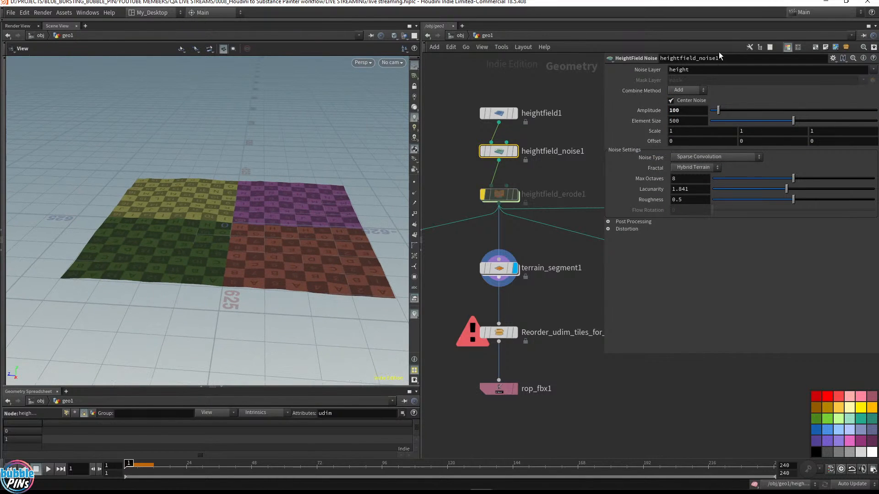
left_click(689, 112)
key("Return")
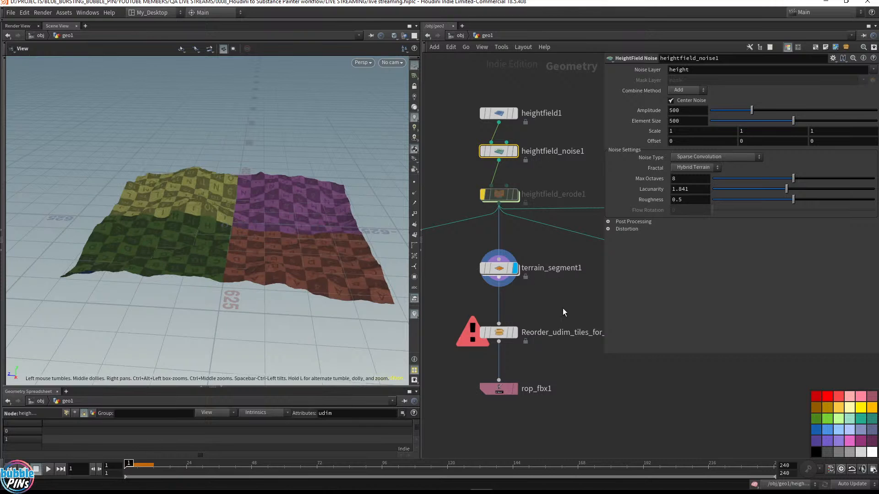
Select terrain_segment1 and inspect its tiled UV layout in the UV viewport
left_click(497, 268)
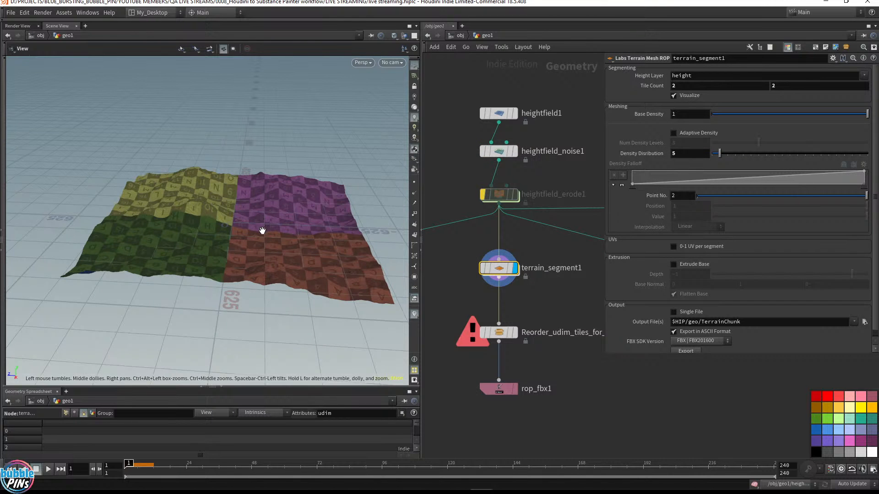
key("space+5")
right_click_drag(181, 295, 286, 192)
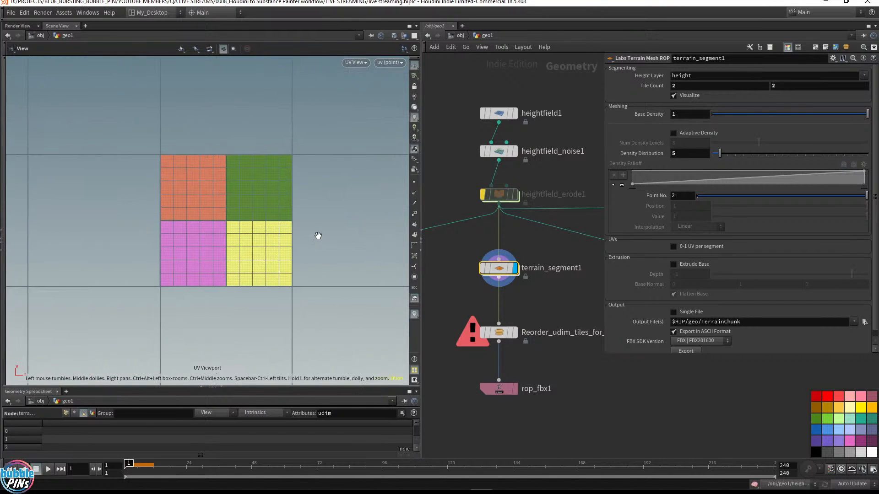
scroll(256, 238, "up", 3)
left_click_drag(583, 304, 433, 249)
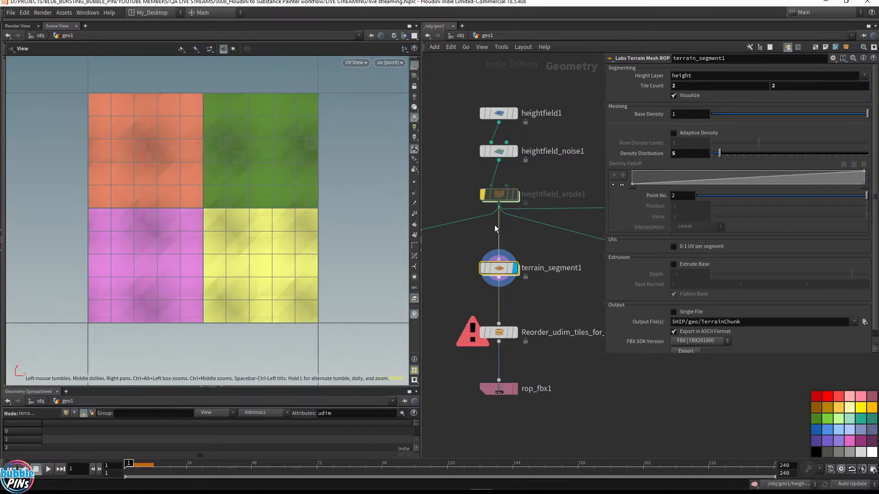
scroll(265, 206, "up", 1)
middle_click_drag(265, 206, 801, 193)
right_click_drag(182, 238, 279, 201)
middle_click_drag(273, 192, 678, 180)
right_click_drag(280, 281, 262, 227)
middle_click_drag(234, 189, 562, 208)
right_click_drag(225, 173, 220, 213)
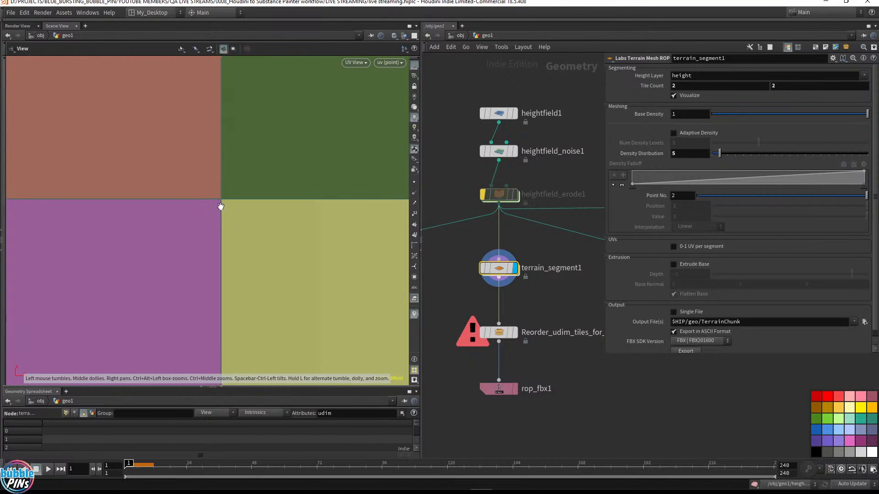
middle_click_drag(220, 205, 344, 196)
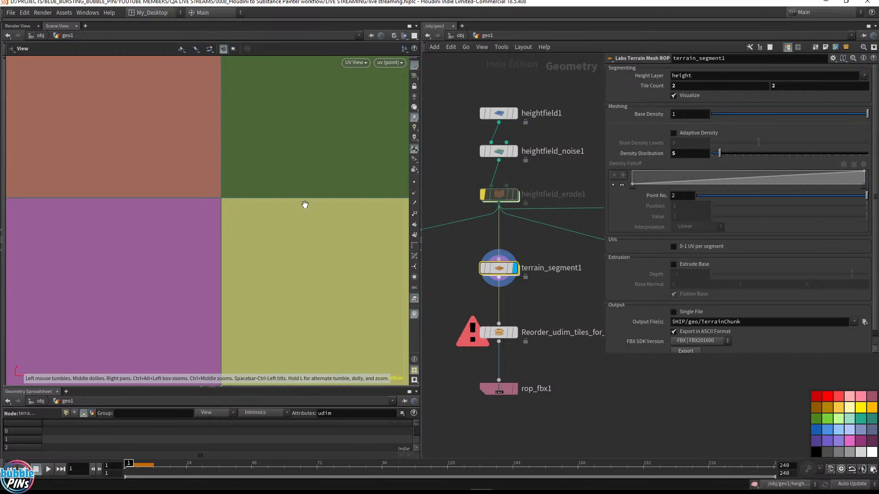
middle_click_drag(304, 205, 72, 298)
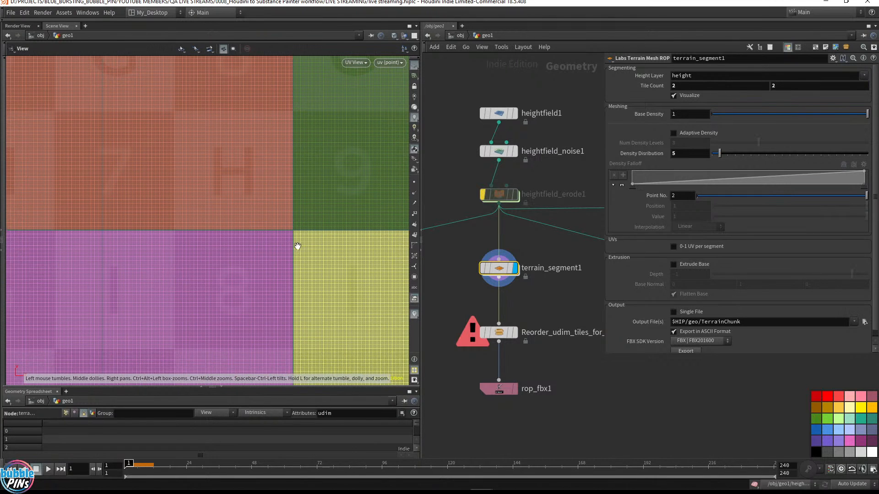
middle_click_drag(334, 232, 296, 235)
right_click_drag(333, 232, 262, 244)
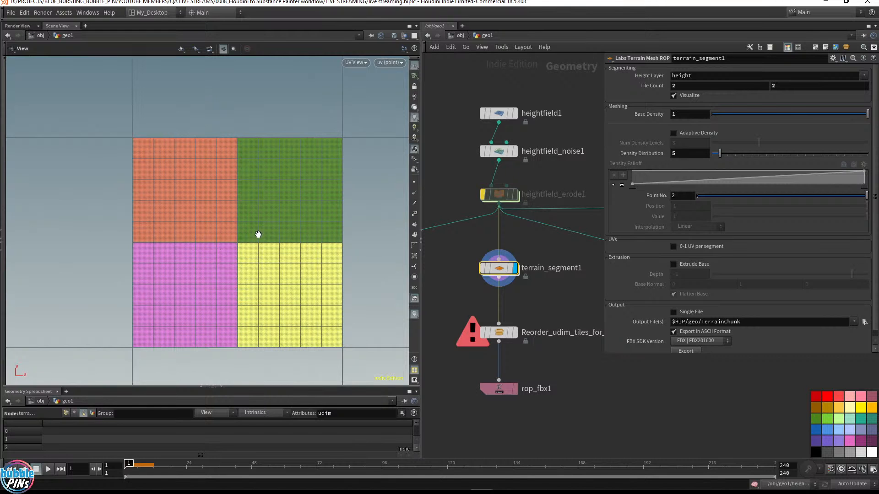
Return to the perspective view and inspect the terrain mesh's wireframe density up close
key("space+1")
left_click_drag(228, 199, 253, 259)
middle_click_drag(219, 270, 748, 181)
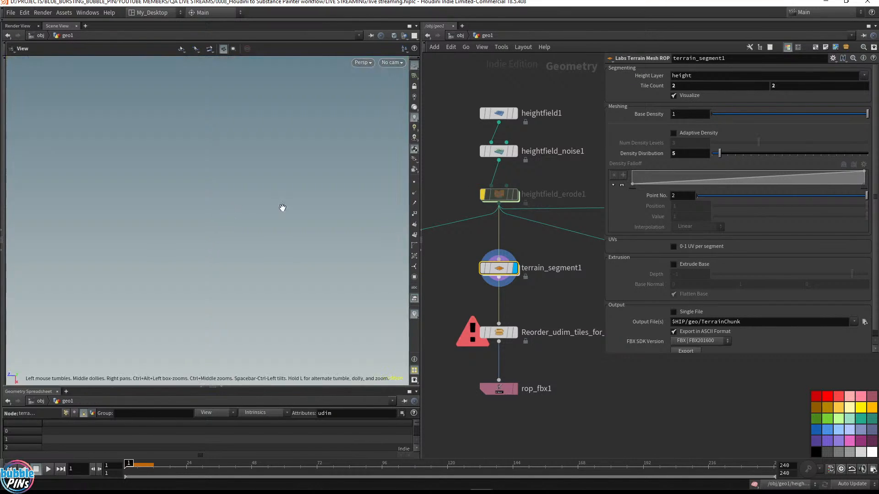
left_click_drag(282, 207, 142, 192)
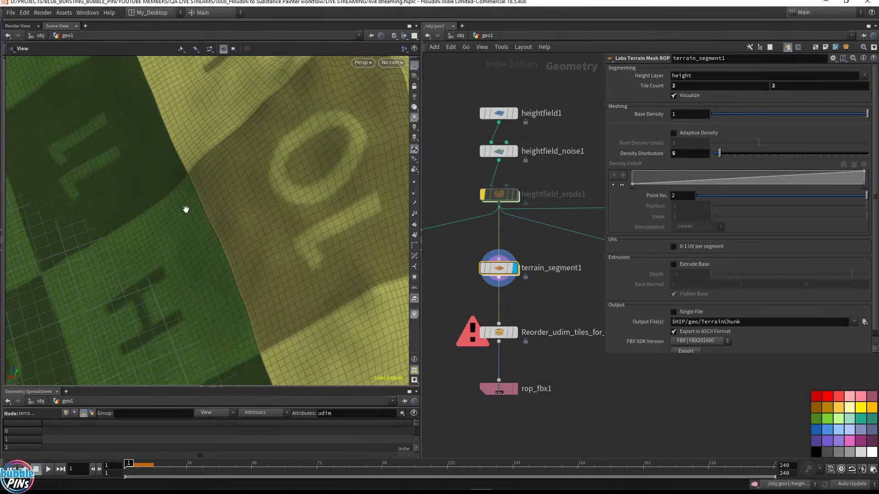
left_click(414, 182)
left_click_drag(255, 264, 270, 238)
left_click(414, 186)
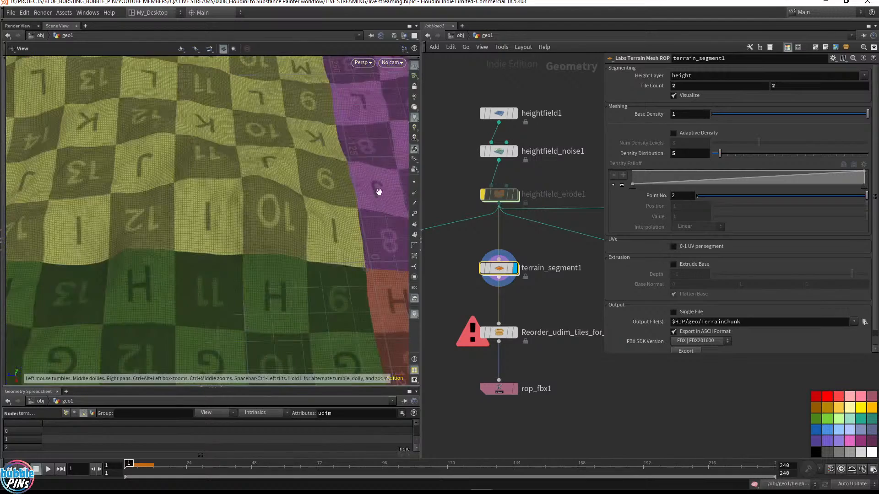
left_click_drag(379, 188, 112, 188)
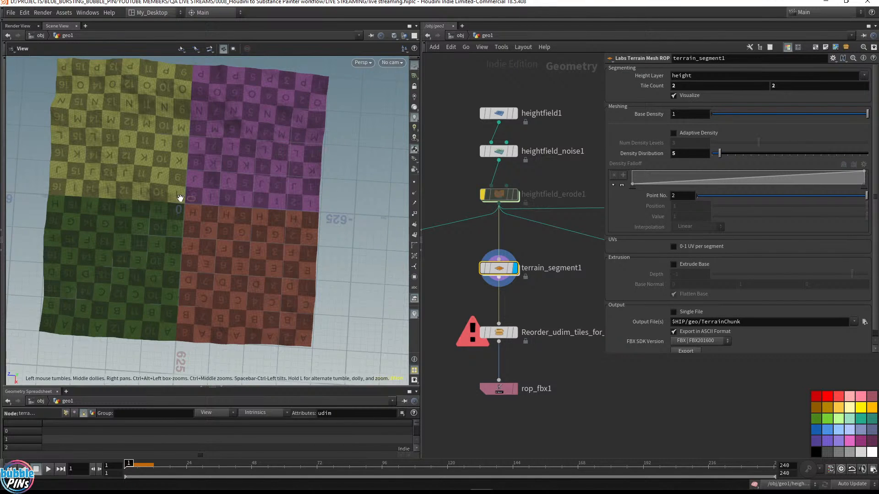
scroll(595, 252, "down", 3)
middle_click_drag(545, 298, 523, 241)
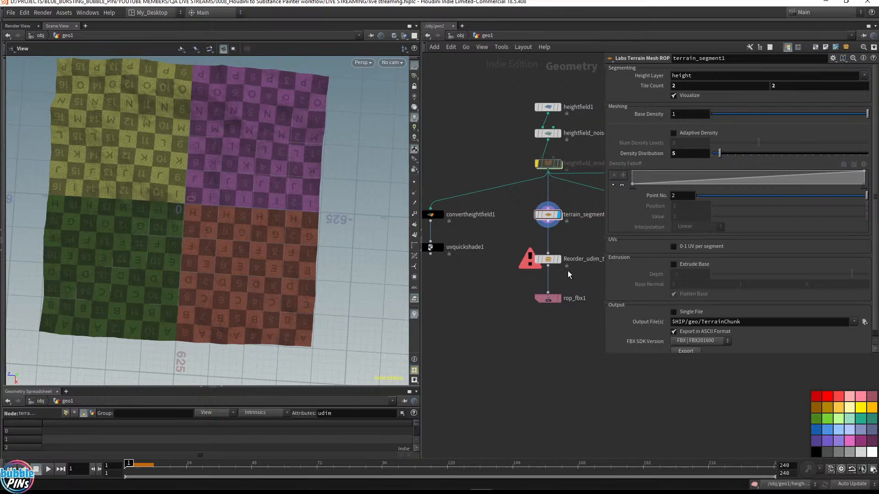
left_click_drag(526, 247, 585, 334)
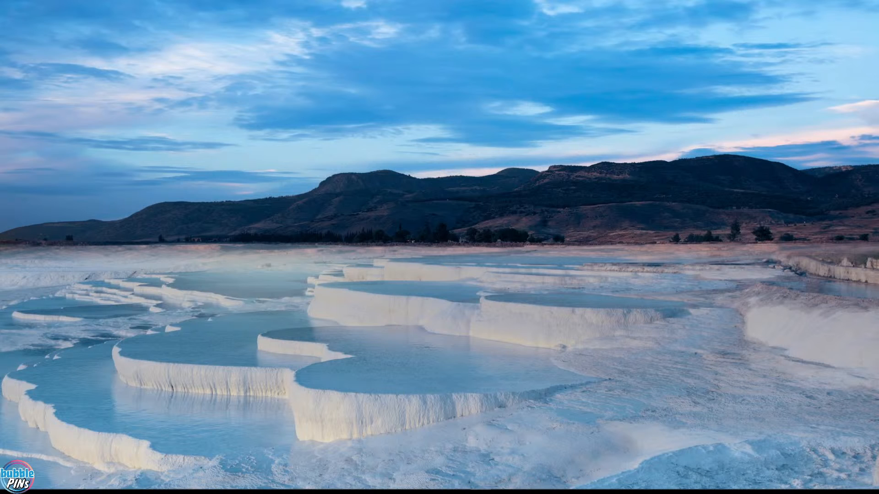
Switch the Houdini desktop layout to My_Desktop
left_click_drag(878, 137, 516, 41)
double_click(516, 41)
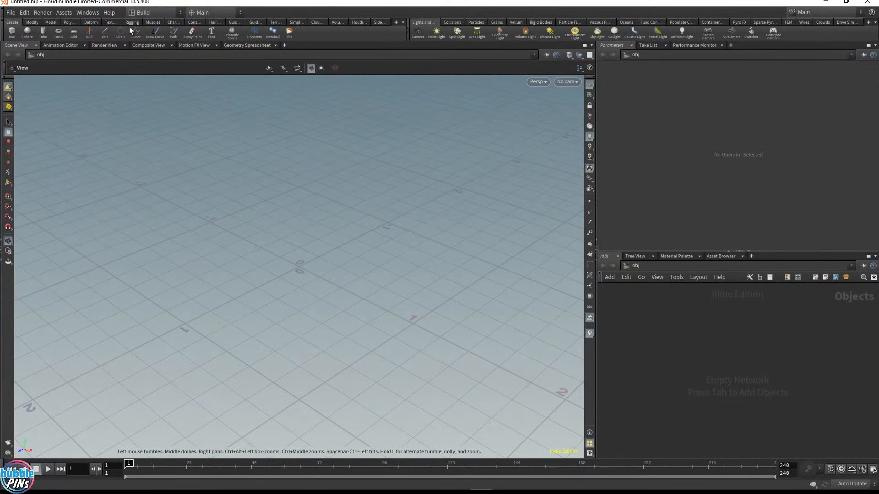
left_click(151, 13)
left_click(157, 86)
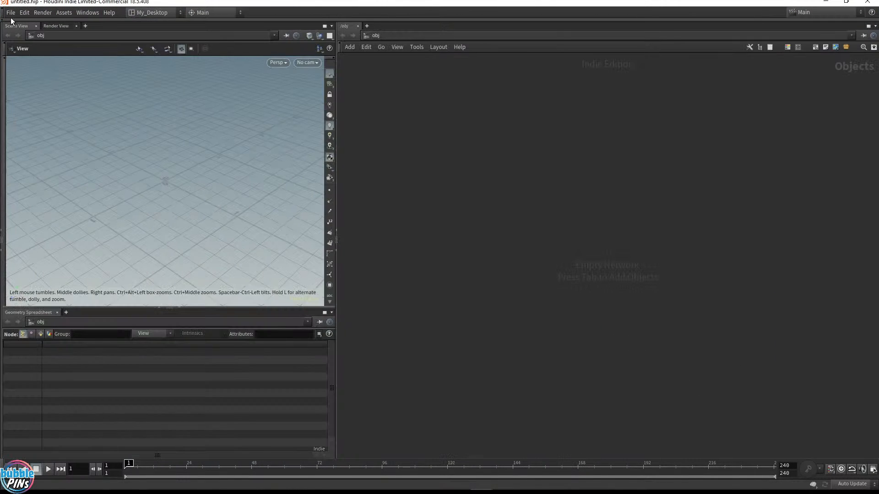
Open the recent project file live streaming.hiplc
left_click(10, 12)
mouse_move(23, 51)
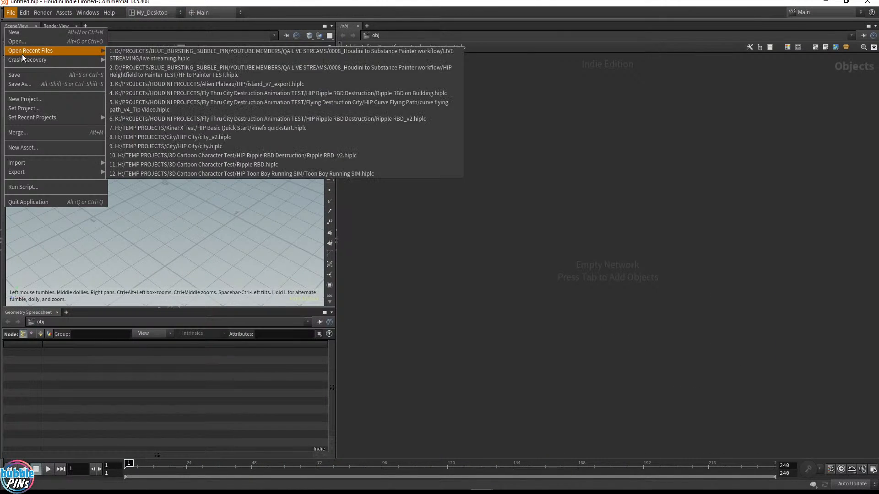
left_click(141, 54)
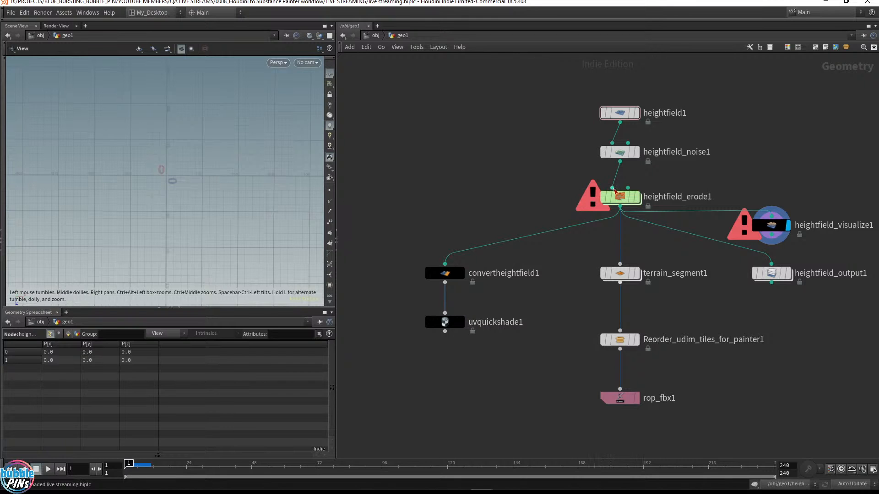
Display the heightfield_erode1 node to view the eroded terrain
left_click(603, 199)
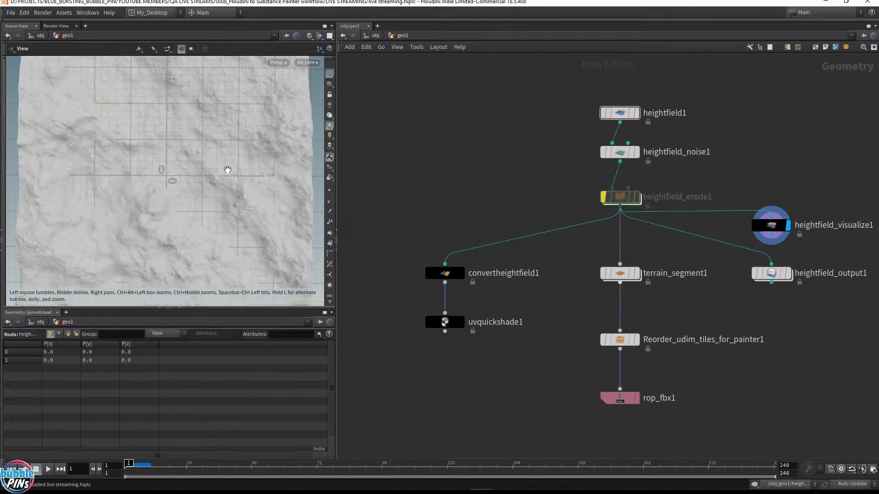
left_click_drag(228, 170, 239, 171)
scroll(240, 170, "down", 3)
middle_click_drag(498, 172, 391, 175)
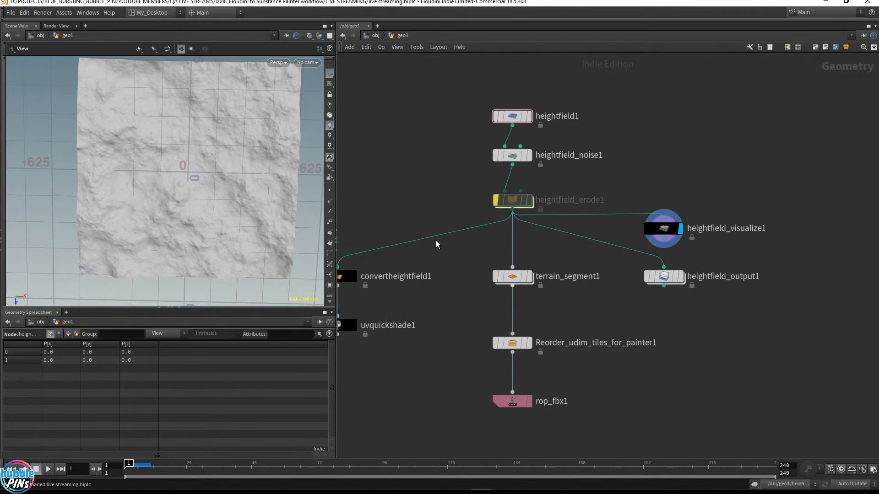
middle_click_drag(539, 259, 488, 232)
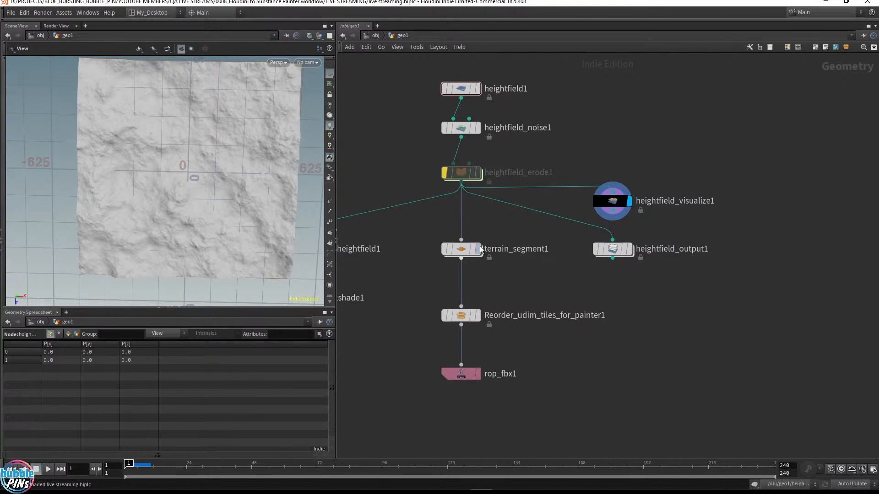
Display the terrain_segment1 node to view its tiled terrain mesh
mouse_move(482, 251)
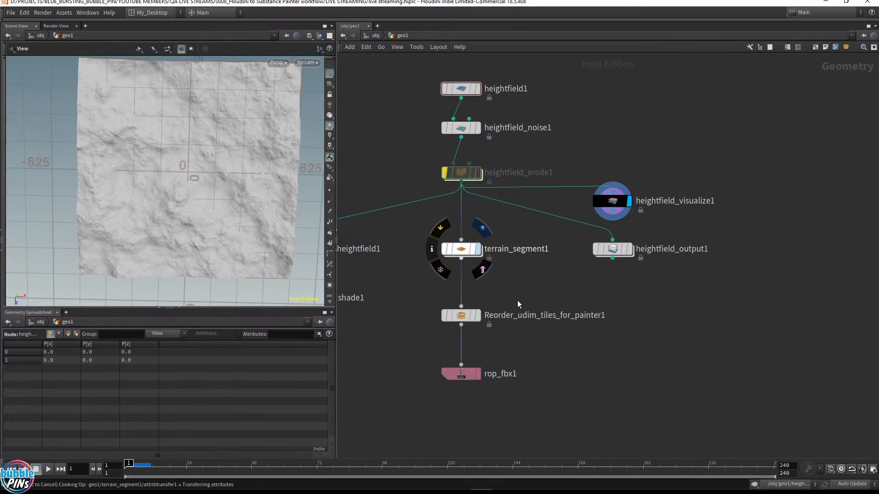
left_click_drag(219, 186, 247, 151)
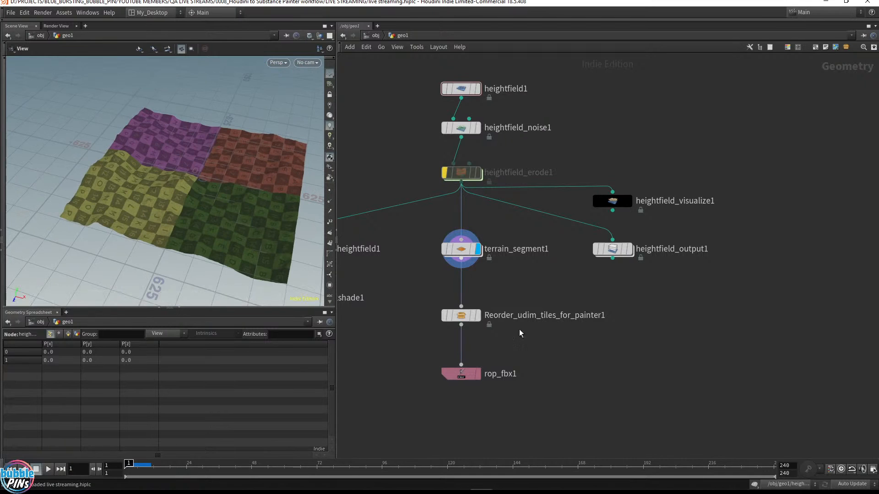
left_click(461, 259)
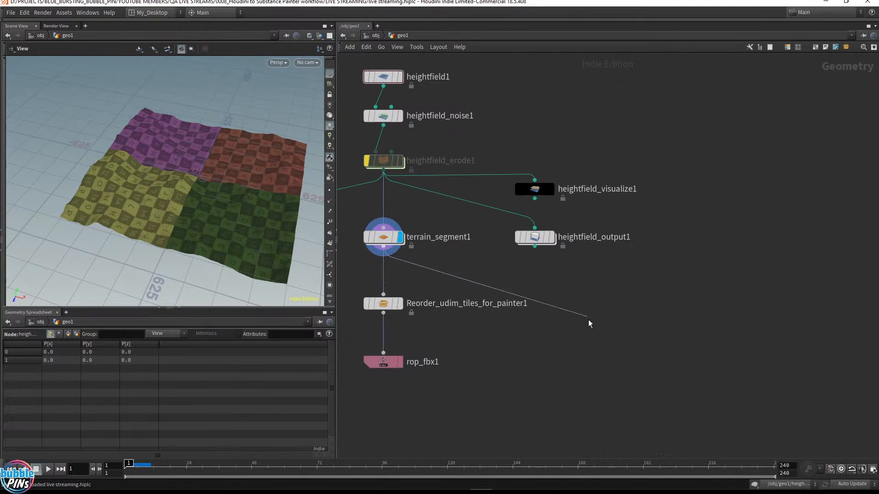
key("Escape")
Bypass the Reorder_udim_tiles_for_painter1 node and select terrain_segment1
left_click_drag(448, 287, 364, 307)
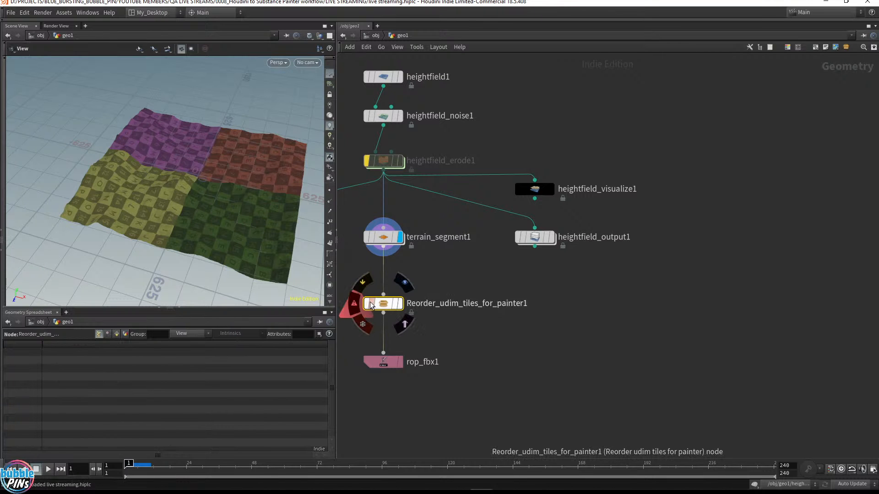
left_click(366, 281)
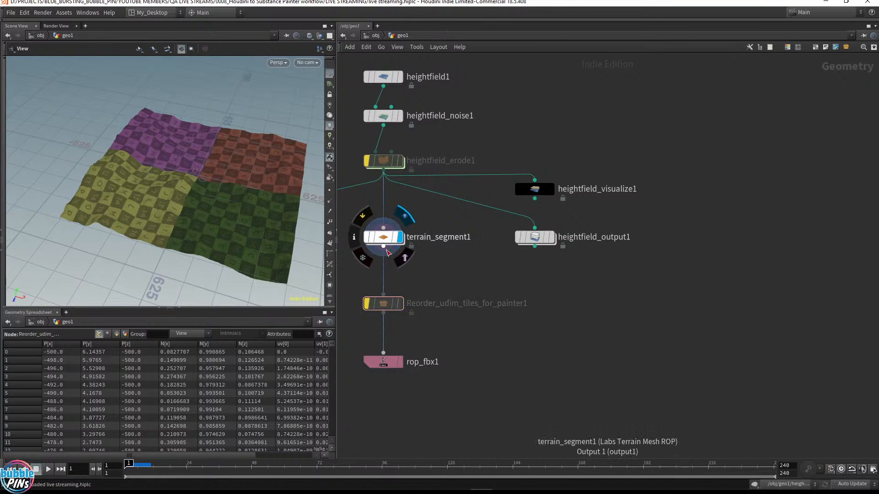
left_click(380, 237)
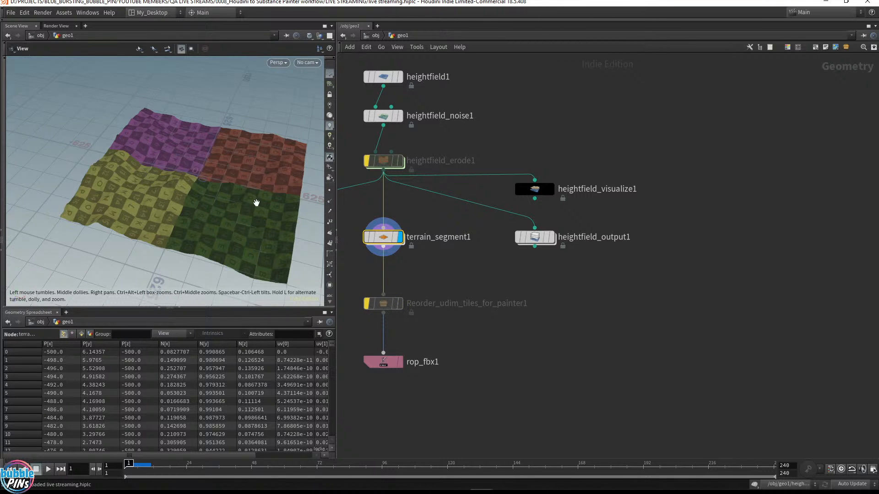
Switch the viewport to UV view and add a UV Transform node wired from terrain_segment1, then display it
key("space+5")
left_click_drag(384, 248, 573, 352)
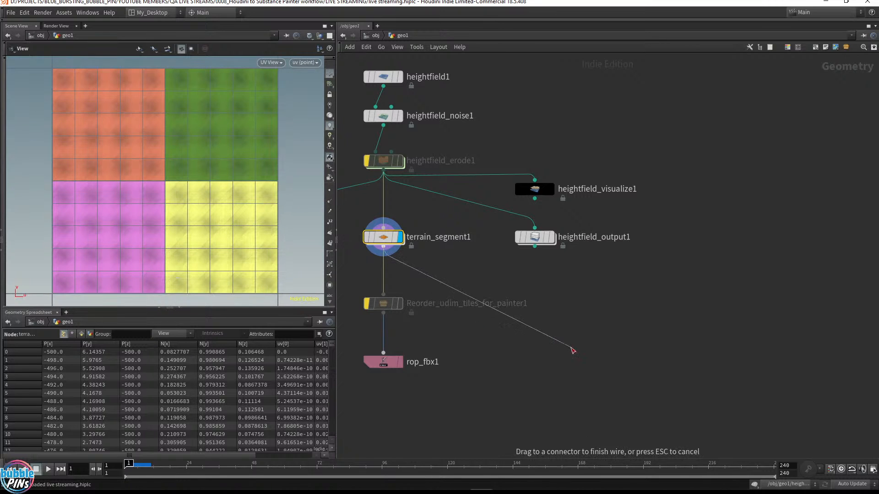
key("Tab")
type("uv tra")
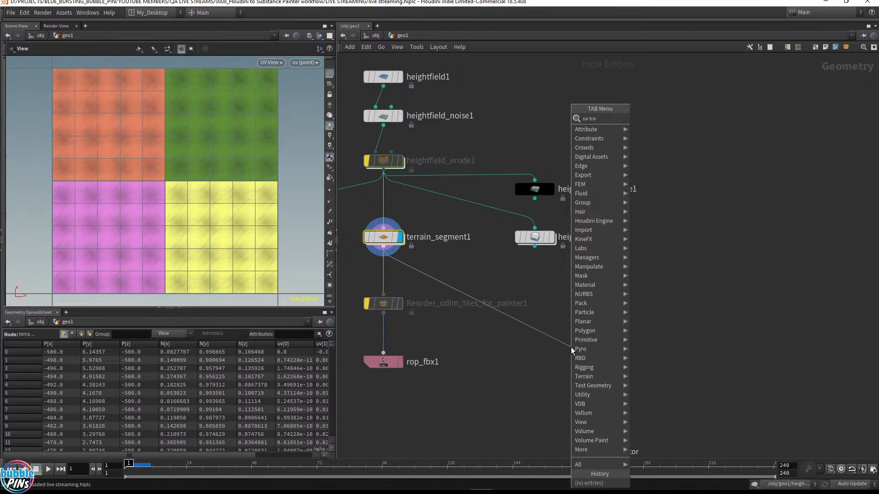
key("Return")
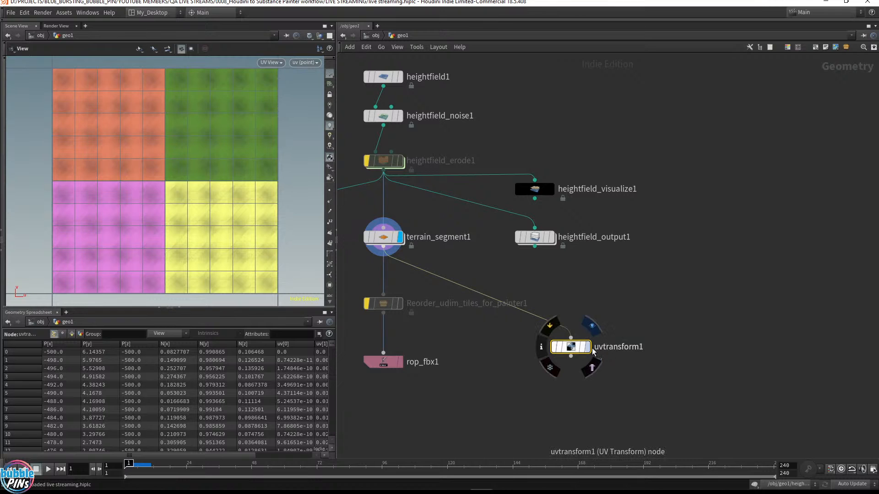
key("r")
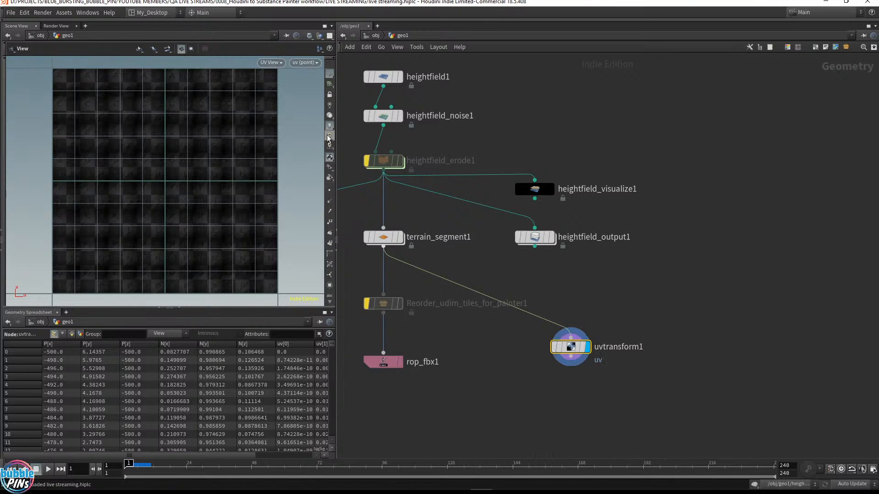
Display convertheightfield1 and rewire uvtransform1 to take its input from convertheightfield1
middle_click_drag(431, 215, 700, 222)
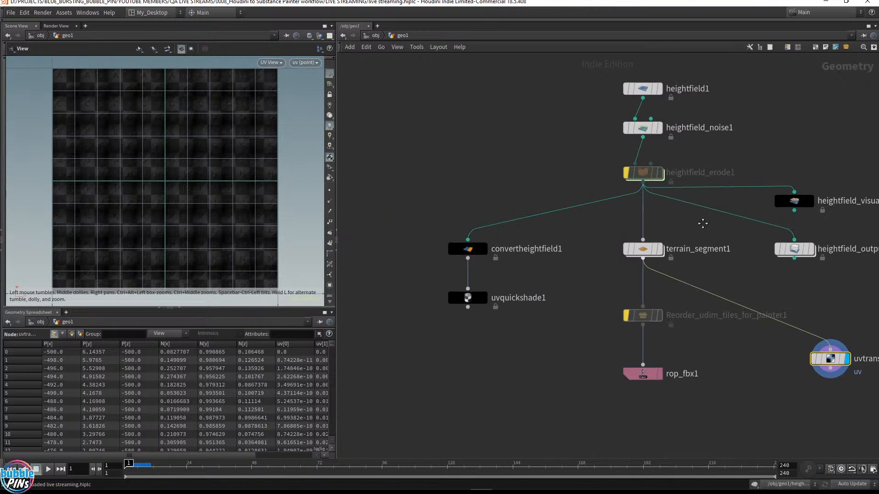
left_click(484, 245)
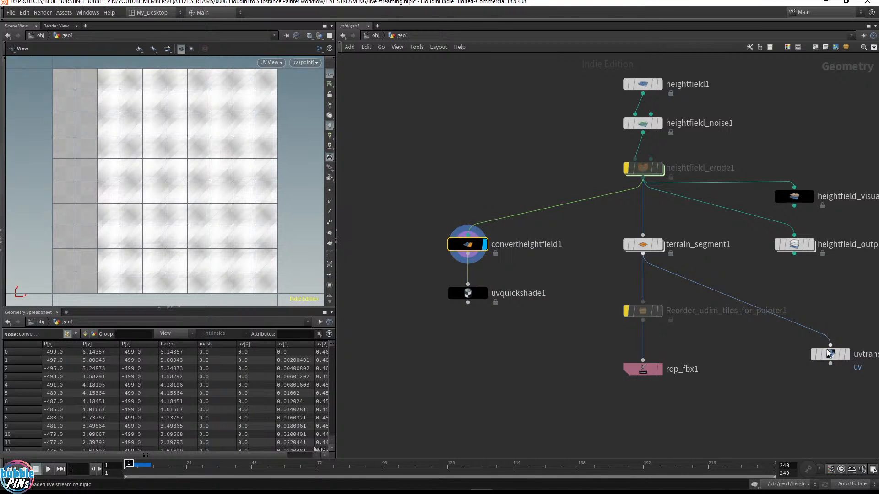
left_click_drag(830, 353, 496, 362)
left_click_drag(584, 262, 685, 230)
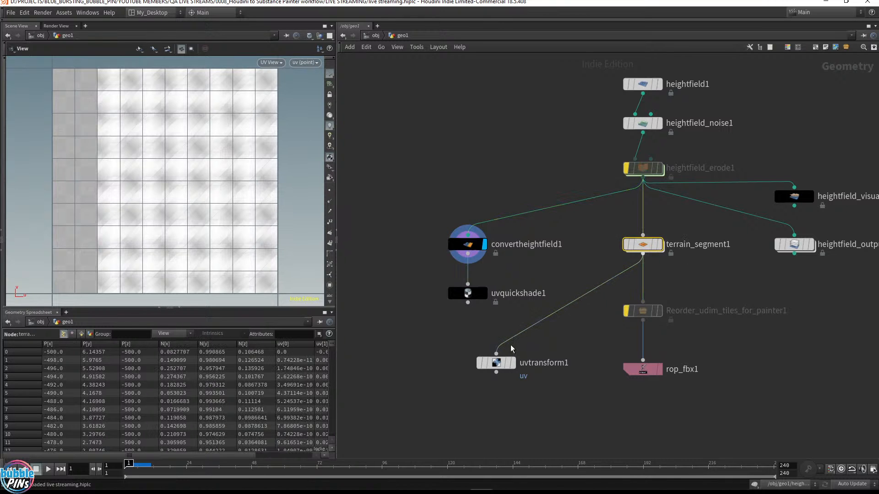
left_click_drag(496, 362, 374, 356)
left_click_drag(470, 255, 373, 356)
Set uvtransform1's scale to 1.3 on all axes
scroll(279, 229, "down", 2)
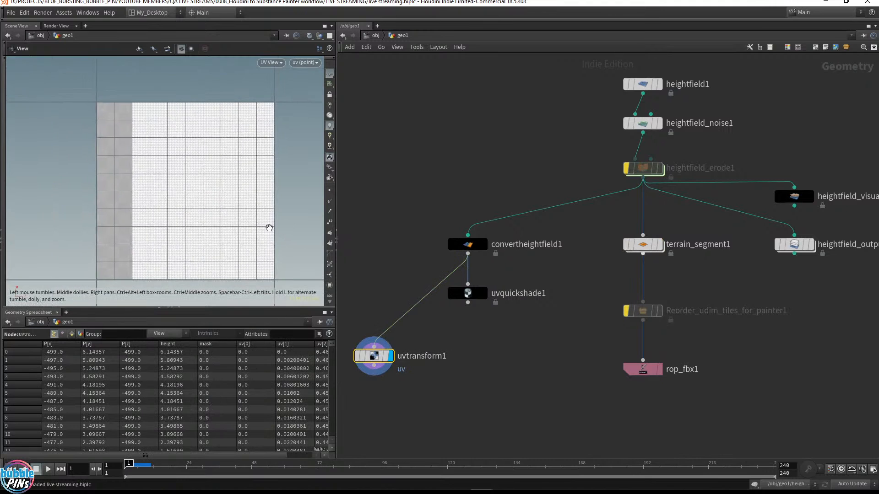
scroll(218, 194, "down", 3)
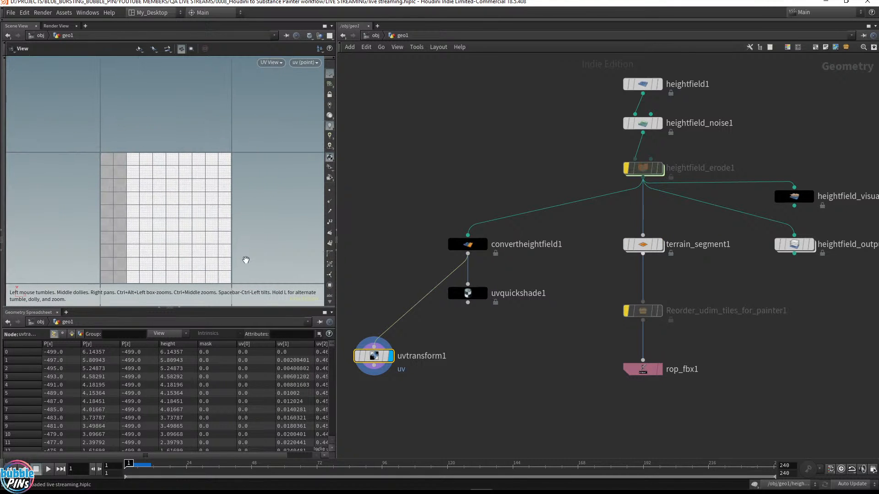
key("p")
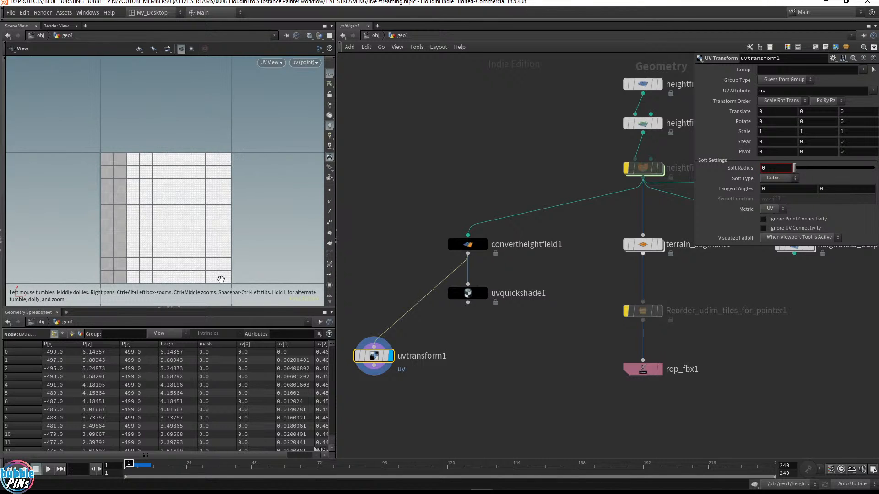
middle_click_drag(742, 137, 772, 140)
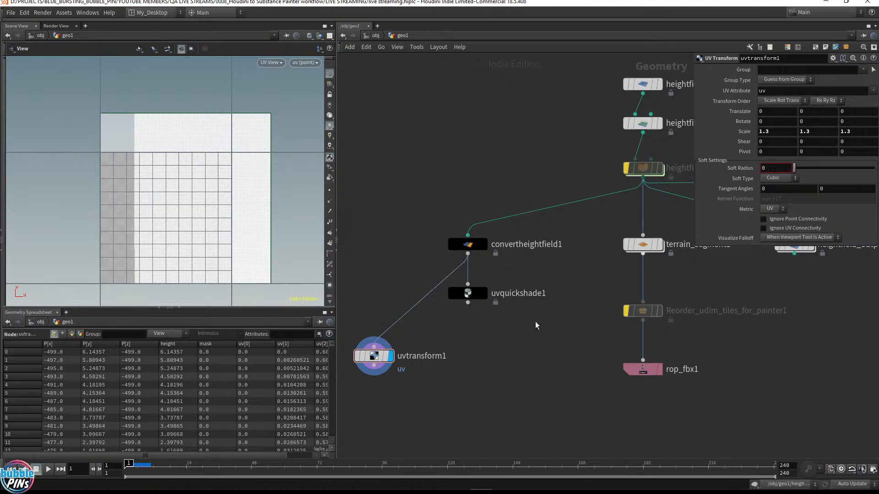
Duplicate the FBX ROP as rop_fbx2 fed by uvtransform1, keeping rop_fbx1 wired to the reorder node
left_click_drag(643, 369, 477, 449)
left_click_drag(374, 376, 426, 435)
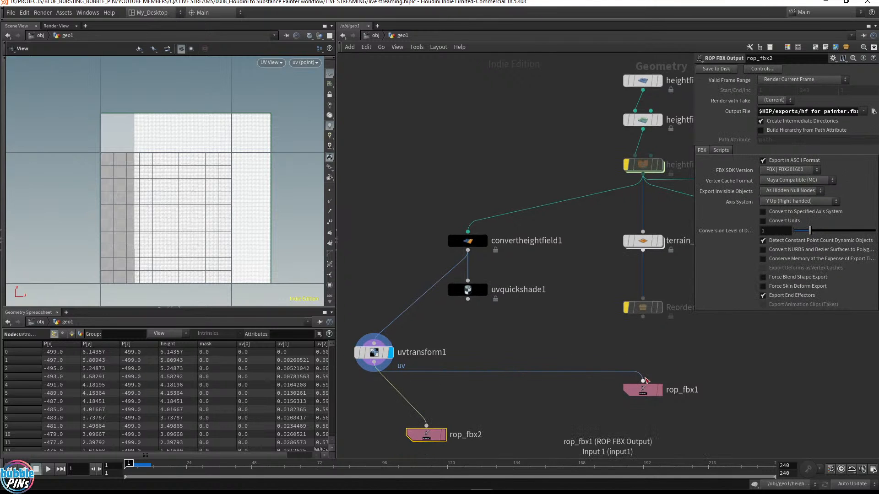
left_click_drag(643, 380, 643, 317)
left_click_drag(434, 434, 435, 432)
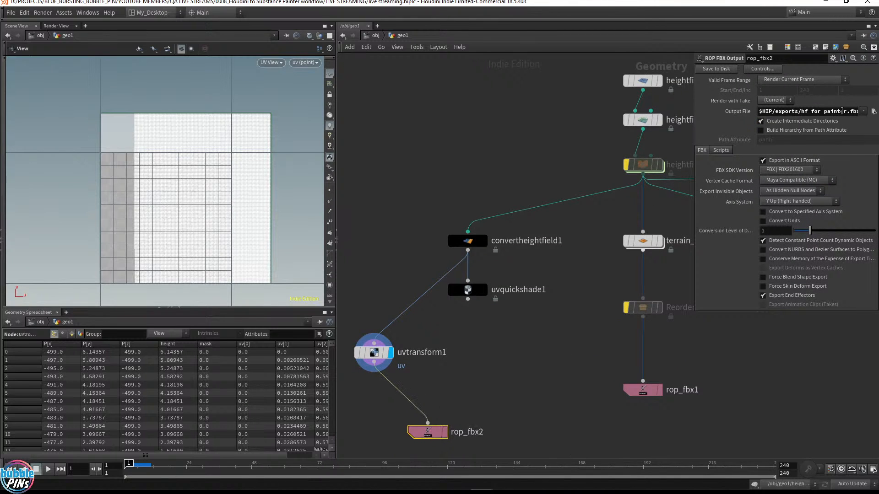
Change rop_fbx2's output file to $HIP/exports/hf for painter2.fbx and save it to disk
left_click(842, 110)
type("2")
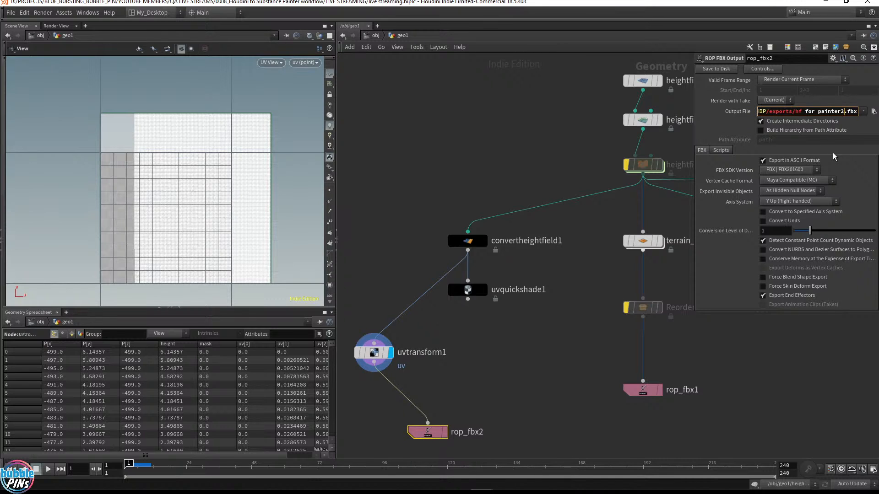
key("Return")
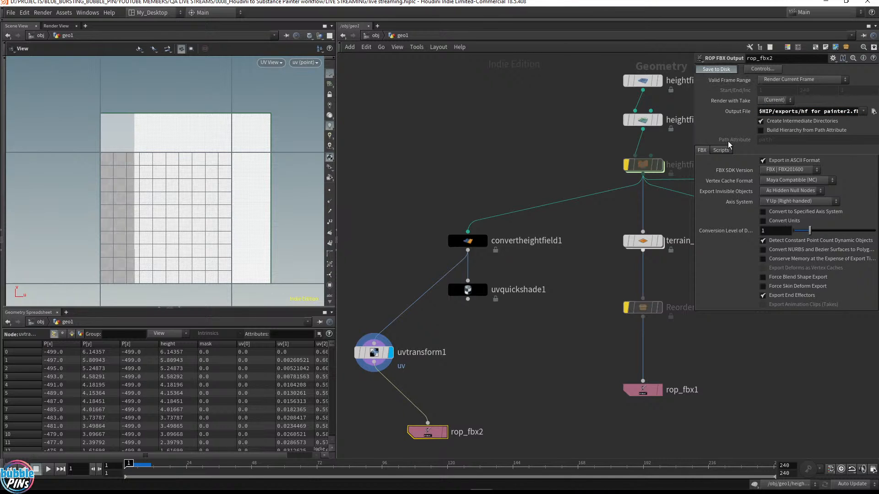
left_click(728, 71)
Switch to Substance Painter and start a new project using the mesh hf for painter2.fbx
left_click(616, 492)
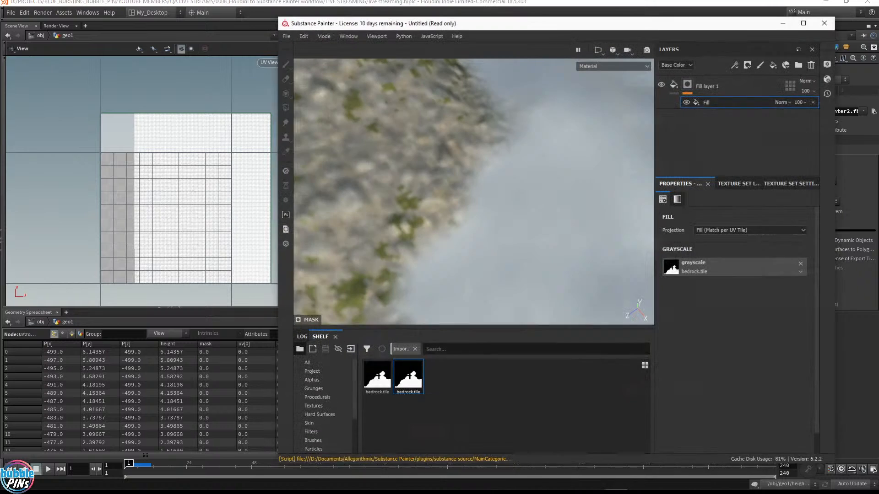
double_click(411, 24)
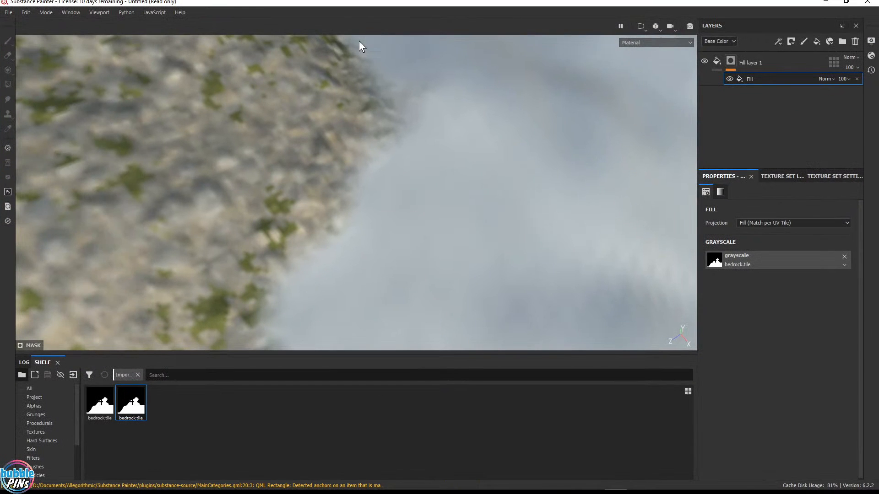
left_click(8, 13)
left_click(19, 20)
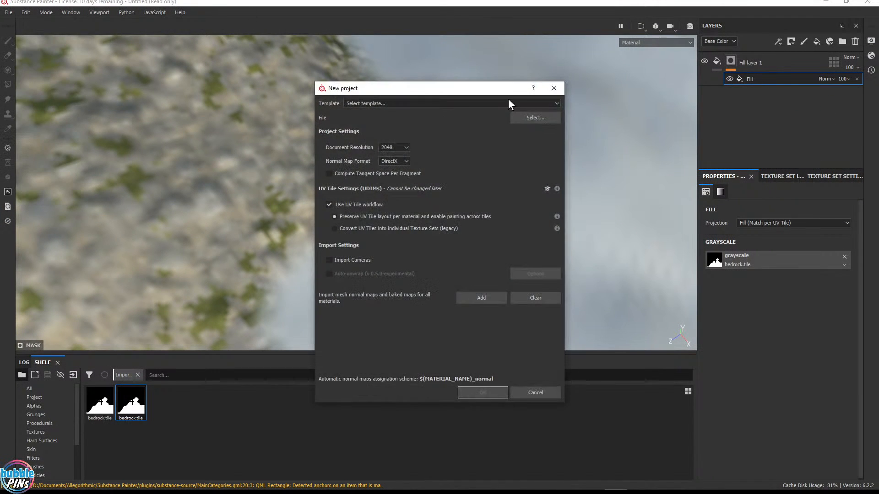
left_click(535, 118)
left_click(600, 157)
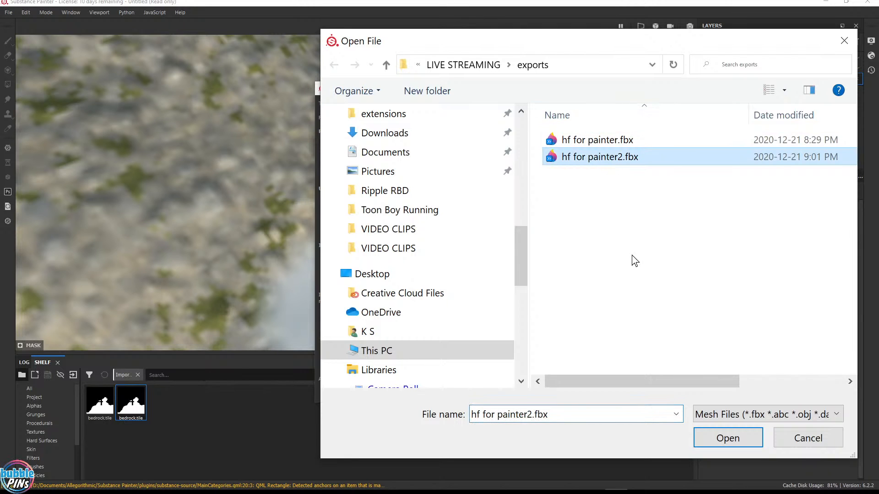
left_click(738, 440)
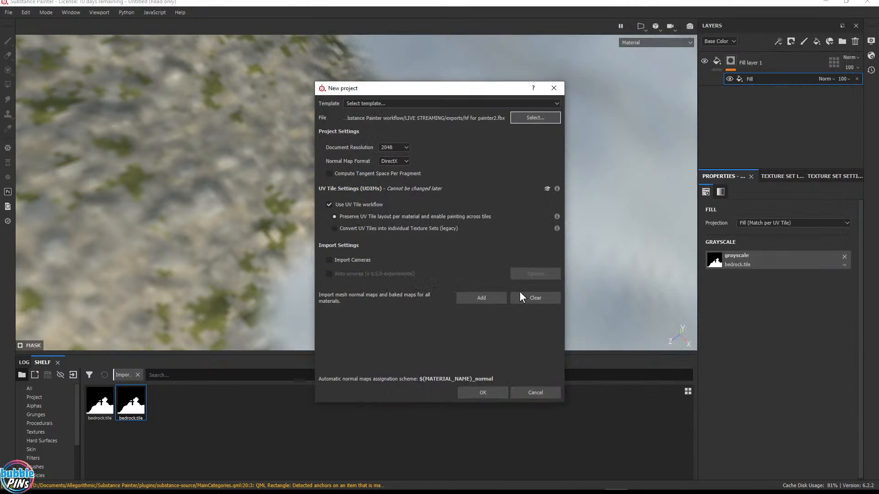
Turn off the UV Tile workflow option and create the project
left_click(329, 205)
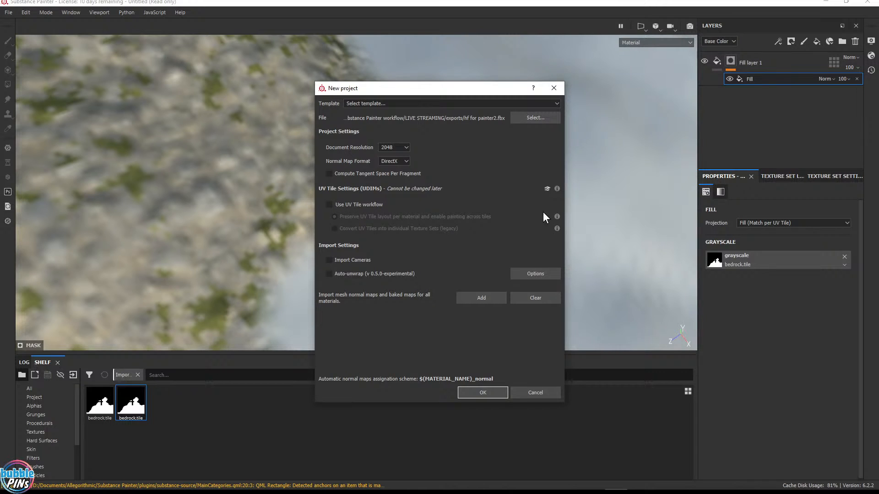
left_click(329, 205)
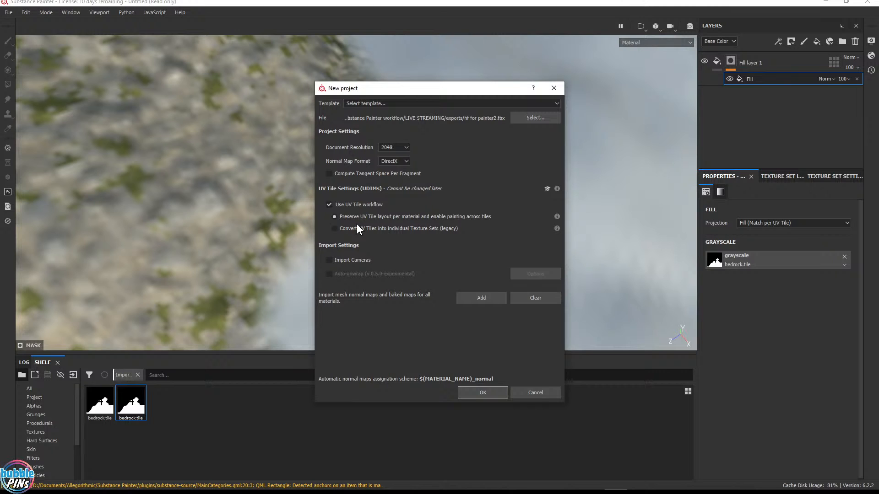
left_click(328, 205)
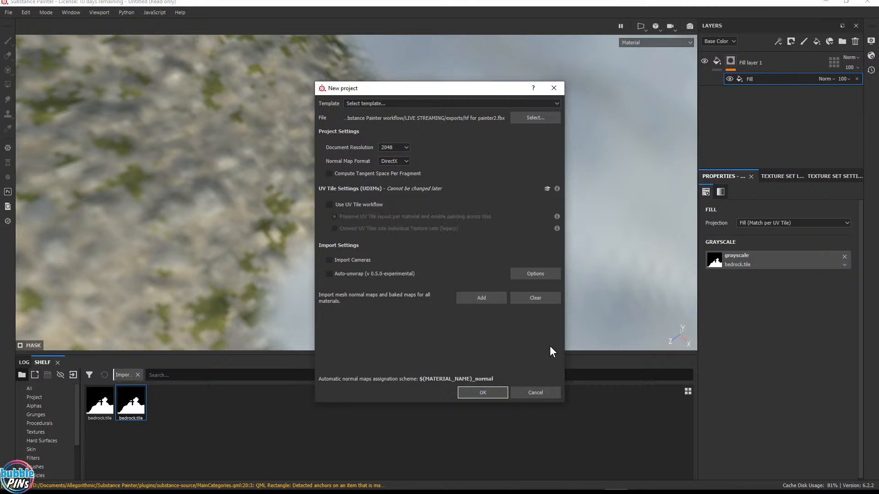
left_click(483, 390)
left_click(407, 260)
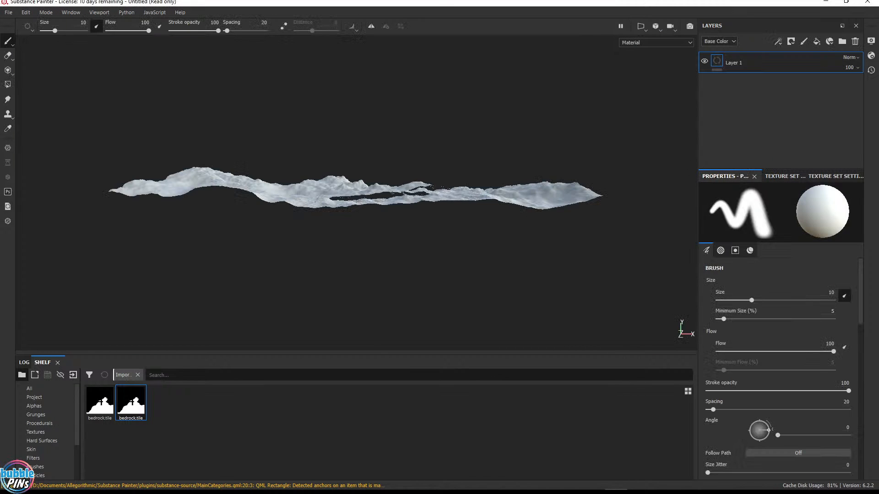
Back in Houdini, rewire uvtransform1 to take terrain_segment1's output and tidy the rop_fbx2 node position
left_click(826, 2)
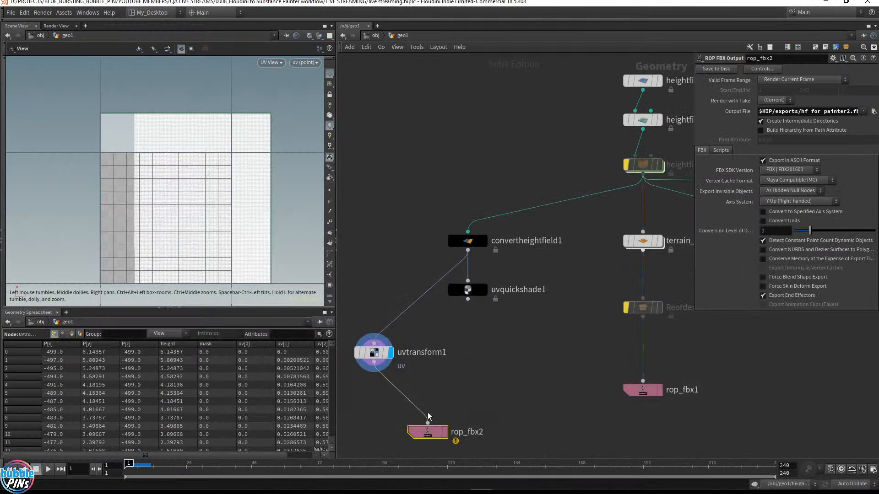
left_click_drag(374, 353, 547, 350)
left_click_drag(643, 251, 572, 335)
left_click_drag(426, 437, 544, 415)
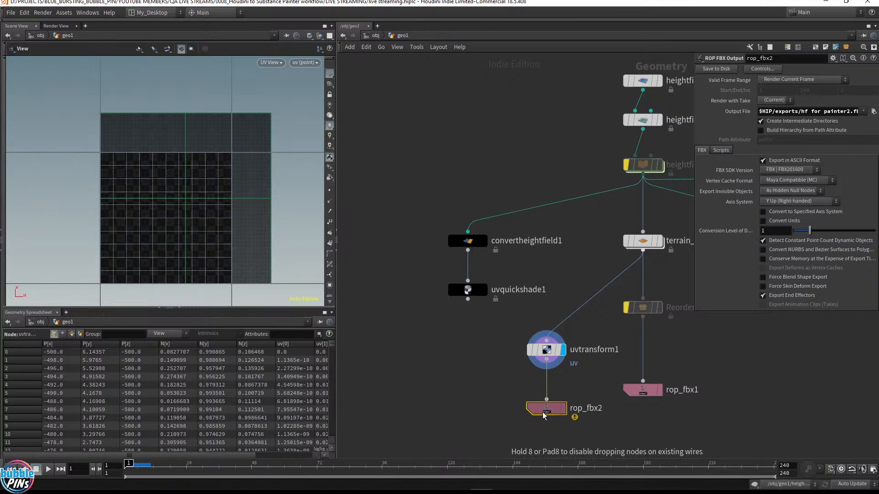
middle_click_drag(544, 415, 487, 362)
left_click_drag(451, 422, 498, 341)
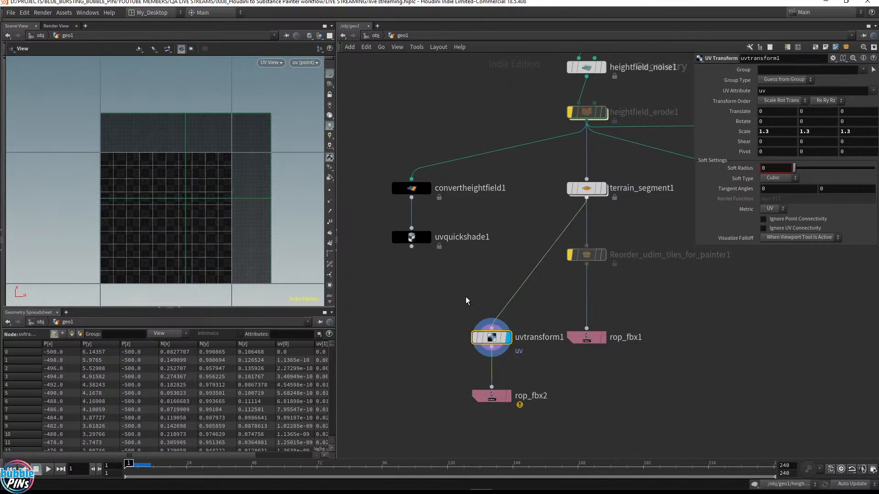
left_click(497, 395)
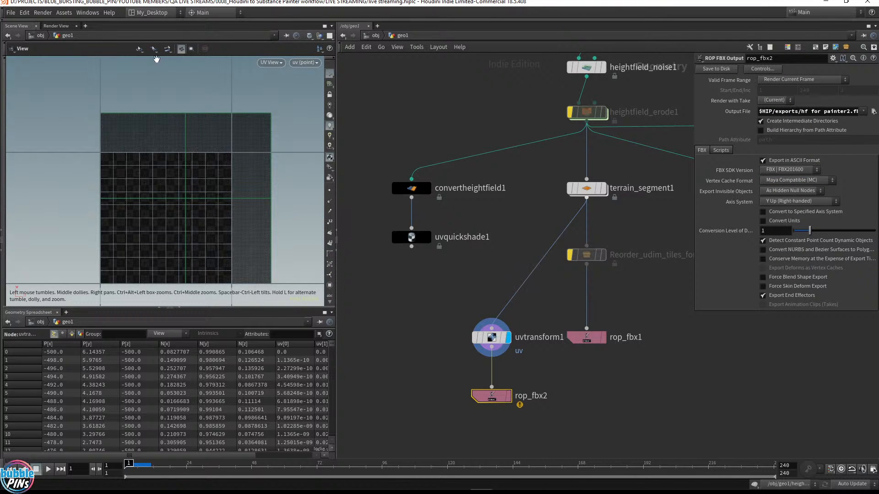
Replace the Render View pane with a Scene View in UV mode and re-enter the geo1 network
left_click(35, 26)
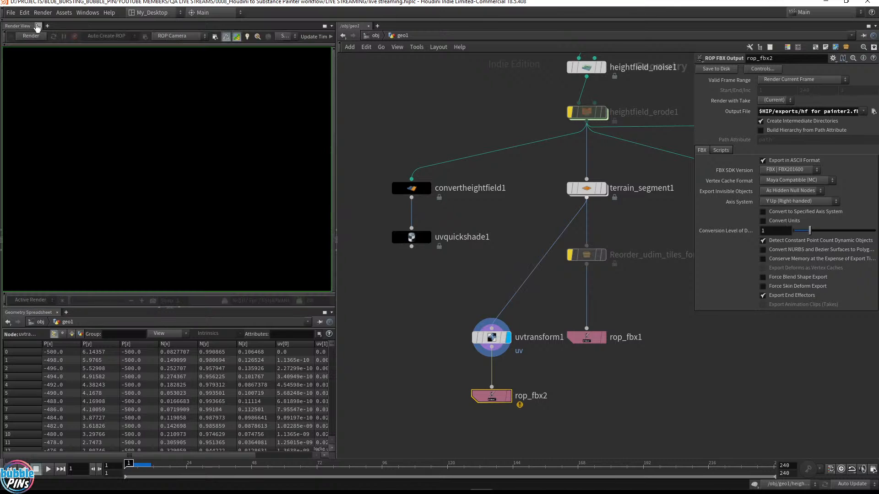
left_click(47, 26)
mouse_move(73, 53)
mouse_move(137, 145)
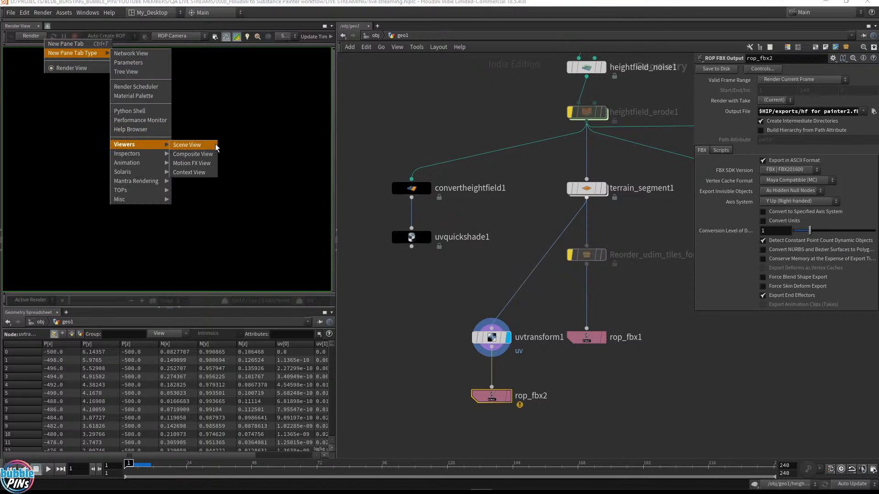
left_click(208, 145)
key("space+5")
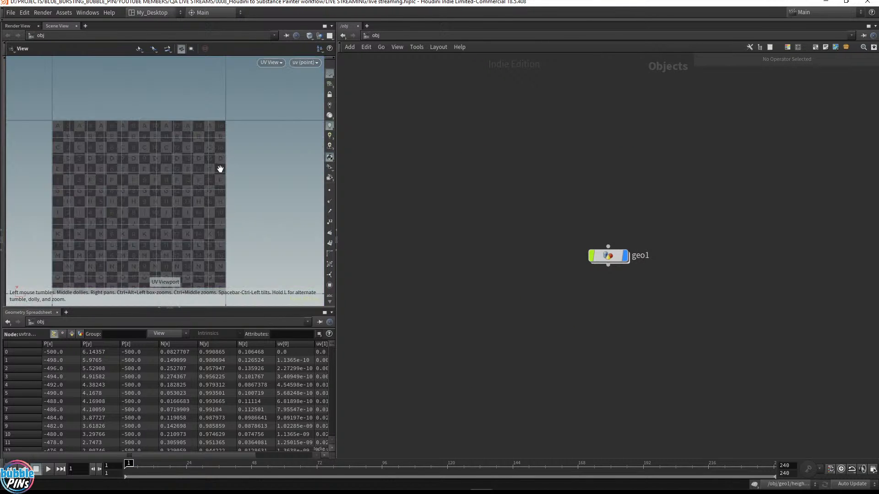
double_click(613, 259)
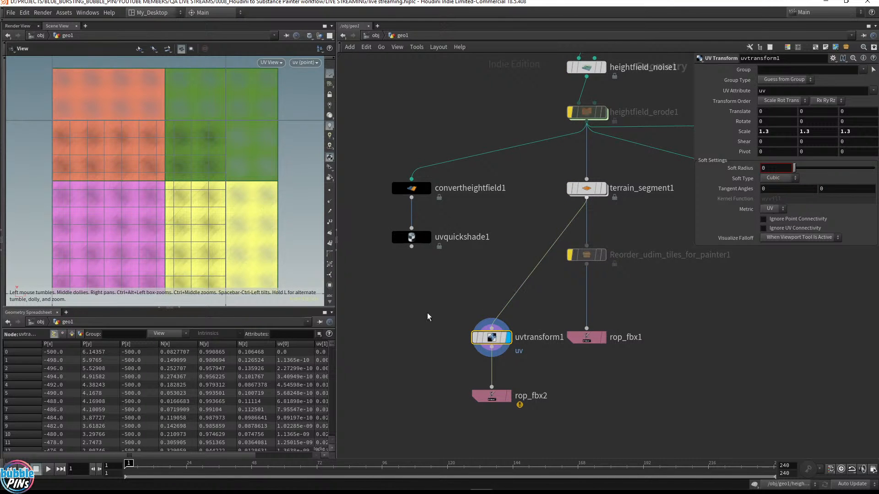
Compare the UV layouts by displaying terrain_segment1 and then uvtransform1
left_click(603, 188)
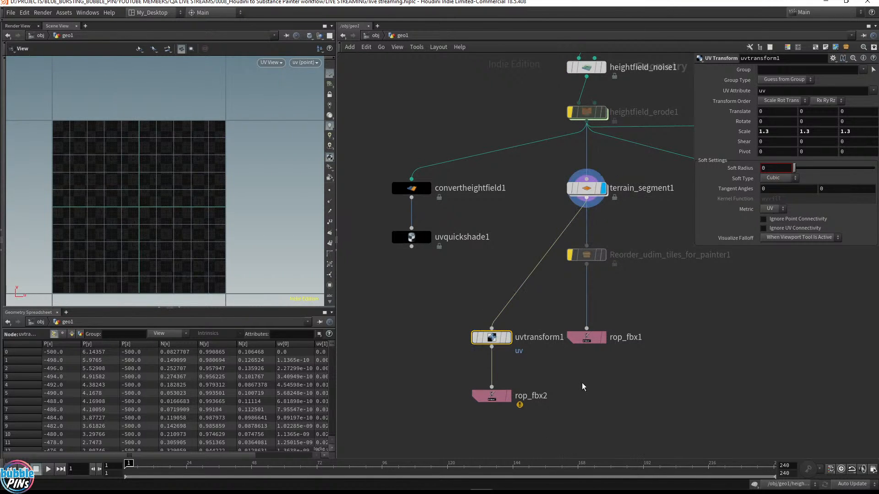
left_click_drag(534, 212, 594, 176)
left_click_drag(448, 303, 515, 346)
left_click(509, 338)
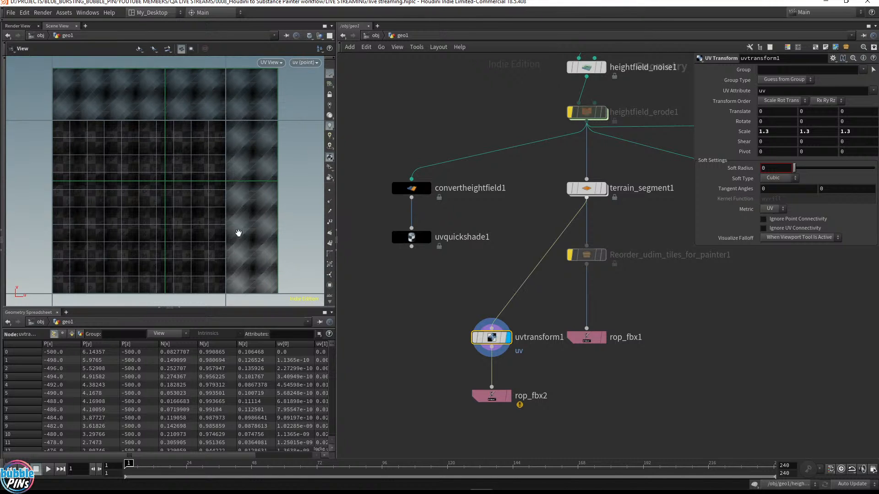
Export rop_fbx2 to disk again
left_click(491, 395)
left_click(705, 70)
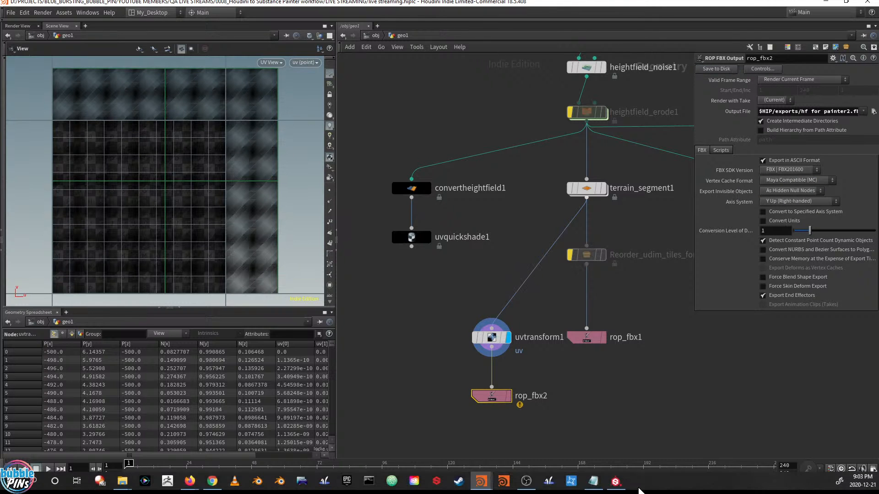
Switch to Substance Painter and try to create a new project from hf for painter2.fbx with the UV Tile workflow enabled
left_click(615, 481)
left_click(9, 12)
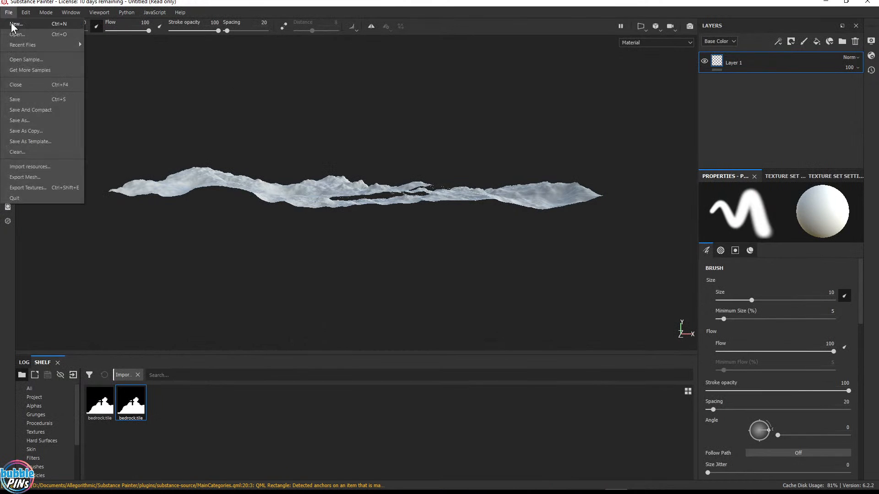
left_click(21, 23)
left_click(535, 117)
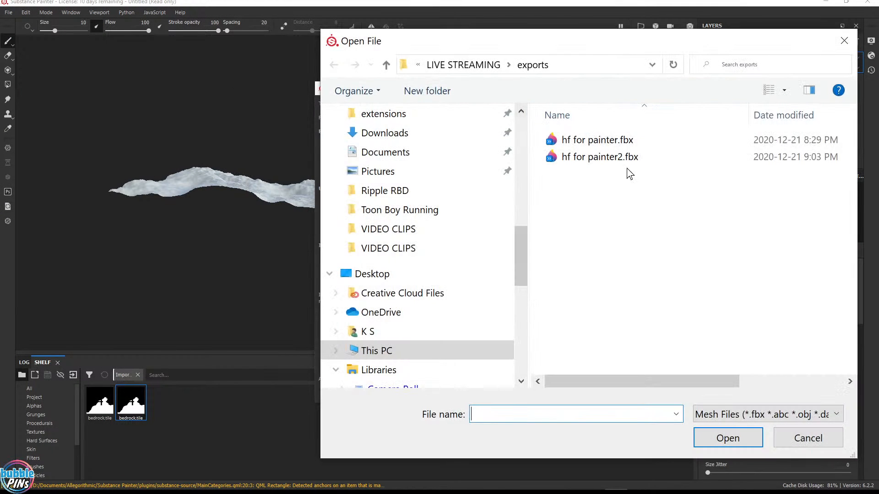
left_click(621, 162)
left_click(727, 438)
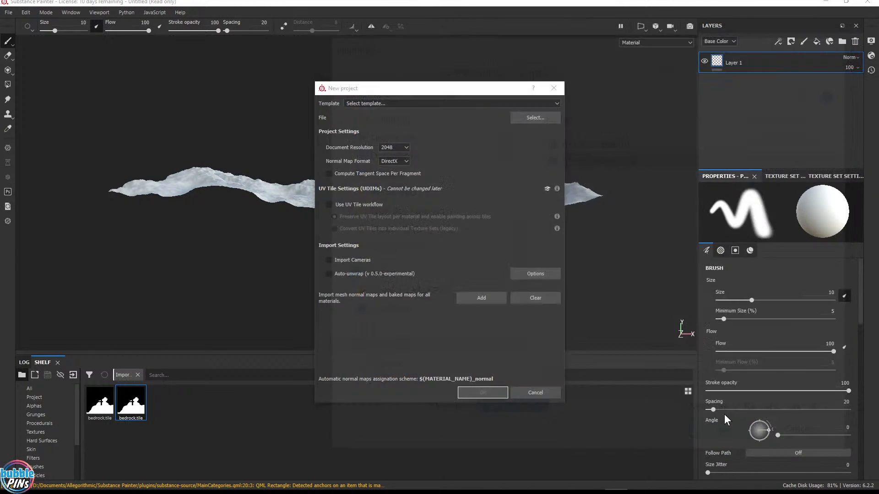
left_click(329, 205)
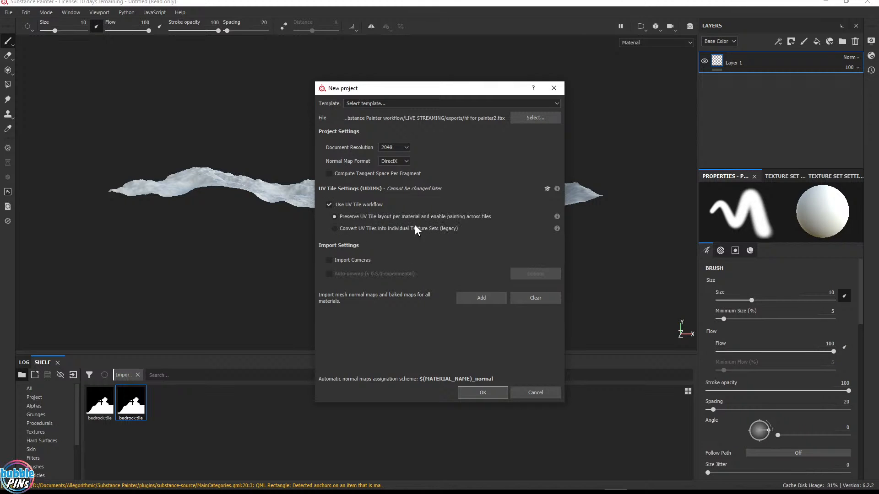
left_click(480, 393)
left_click(426, 264)
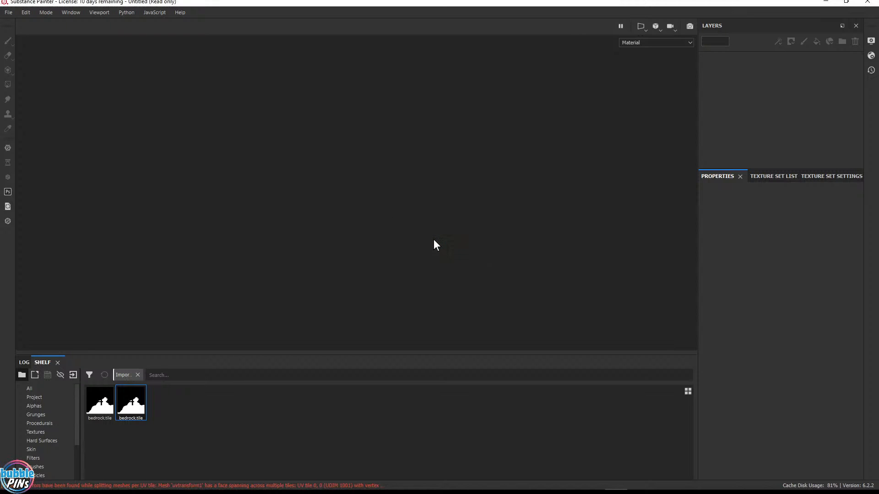
mouse_move(241, 483)
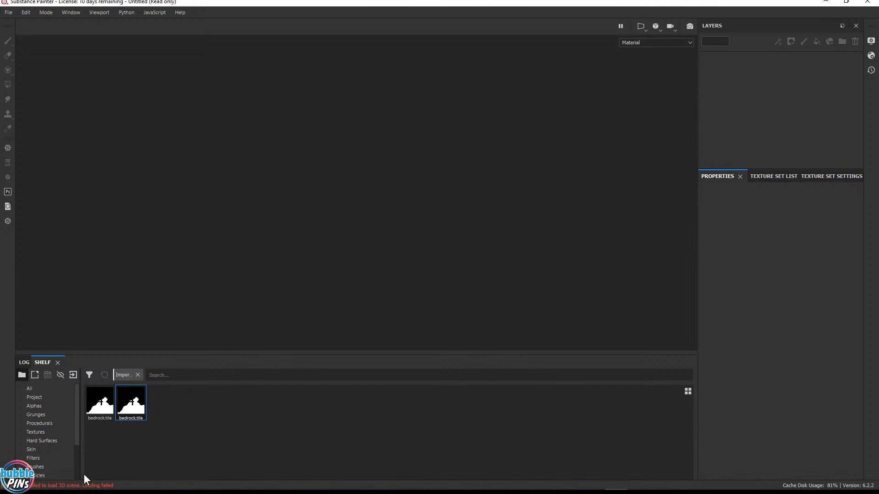
Export the Substance Painter log into the LIVE STREAMING project folder
left_click(181, 13)
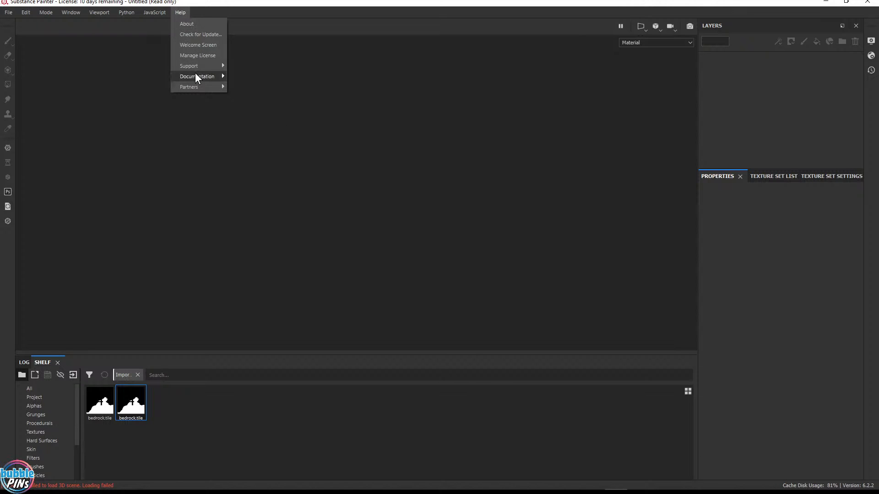
mouse_move(190, 89)
mouse_move(194, 65)
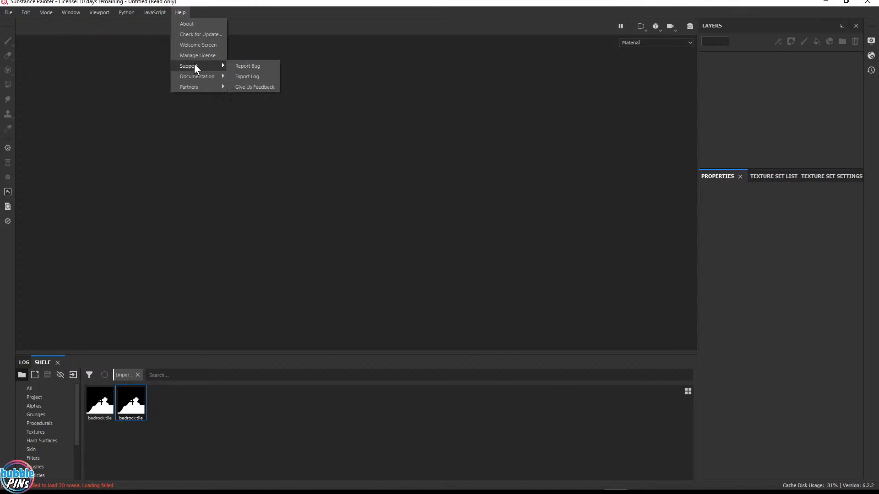
left_click(259, 77)
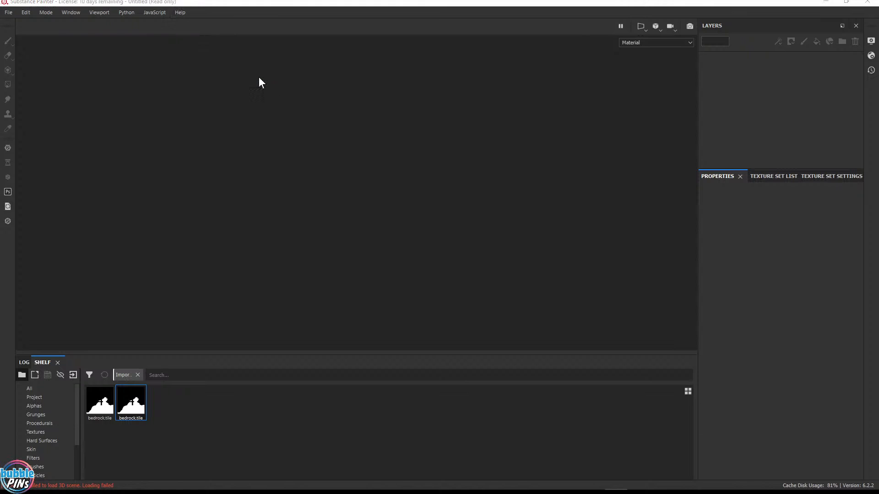
left_click_drag(268, 20, 418, 37)
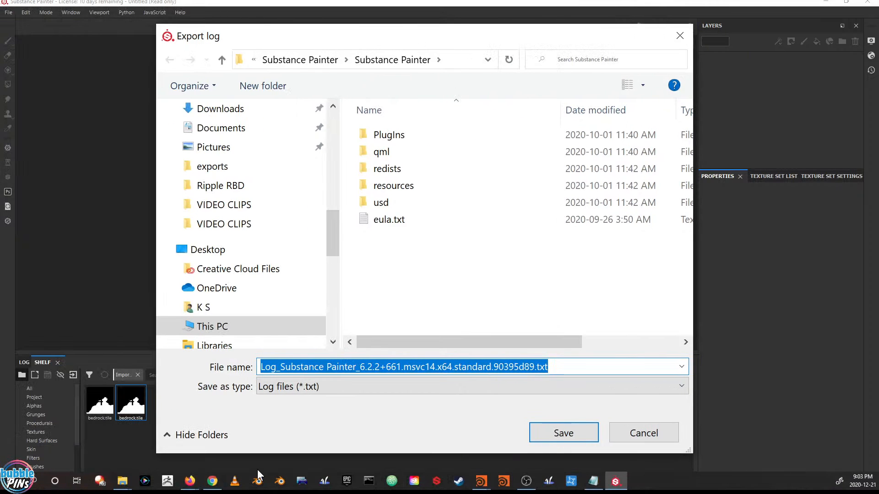
mouse_move(122, 487)
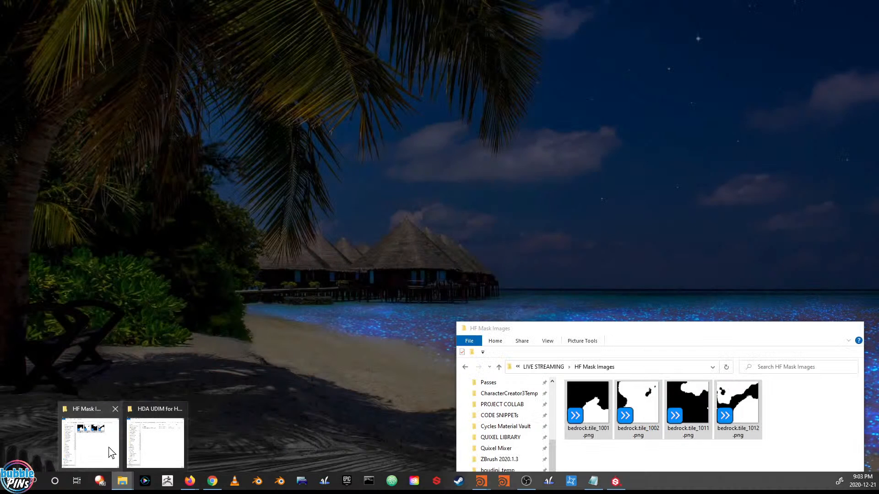
left_click(109, 447)
left_click(544, 367)
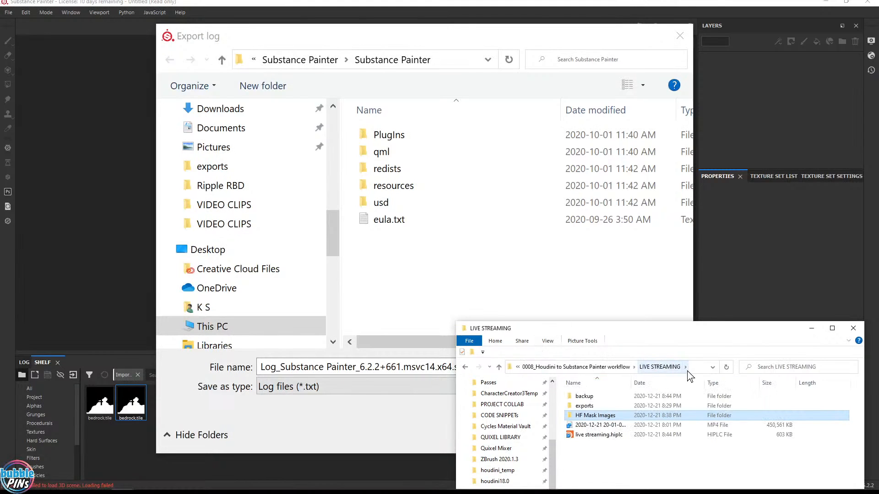
left_click(687, 367)
key("ctrl+c")
left_click(444, 59)
key("ctrl+v")
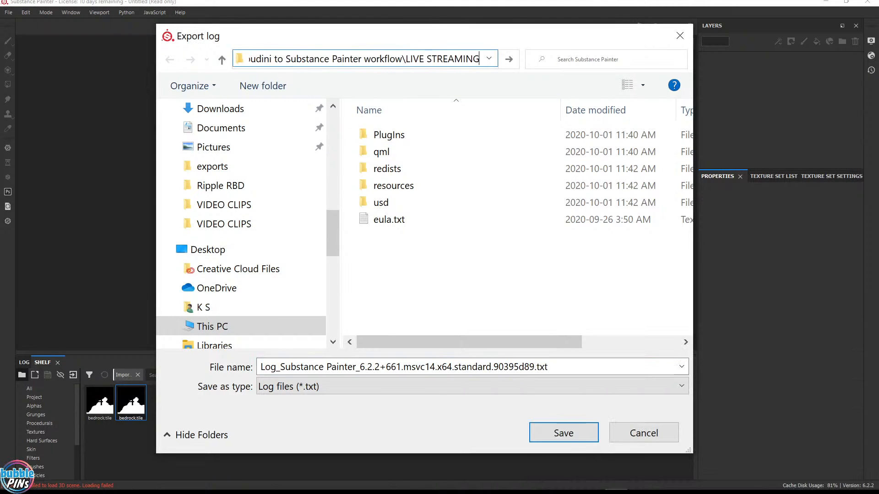
key("Return")
left_click(542, 441)
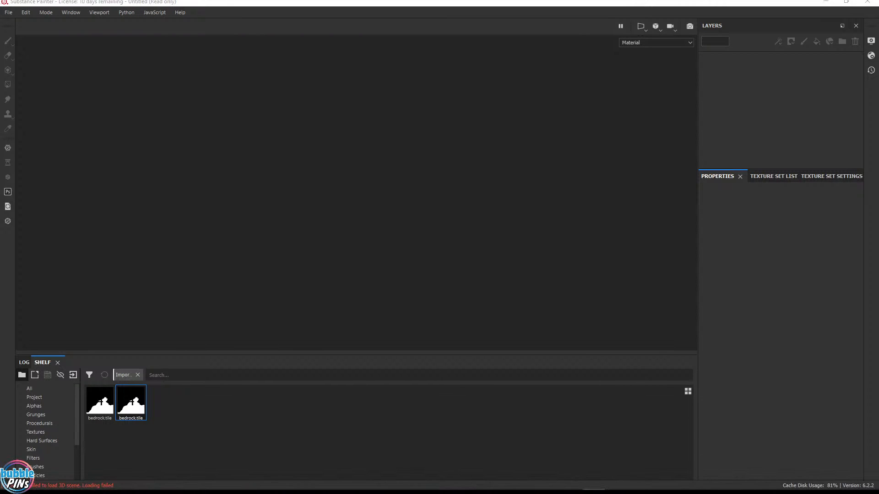
Open the exported log file in Notepad, discarding the current unsaved note
left_click_drag(0, 55, 214, 77)
left_click(111, 90)
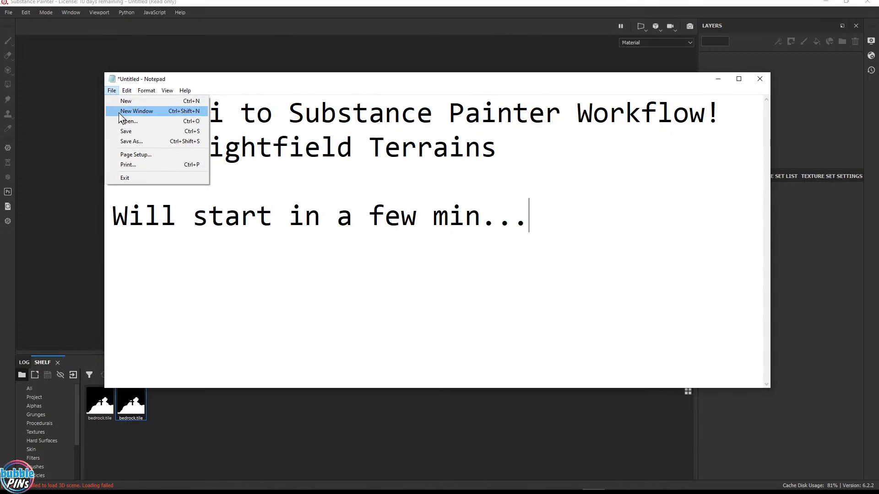
left_click(147, 180)
left_click(455, 247)
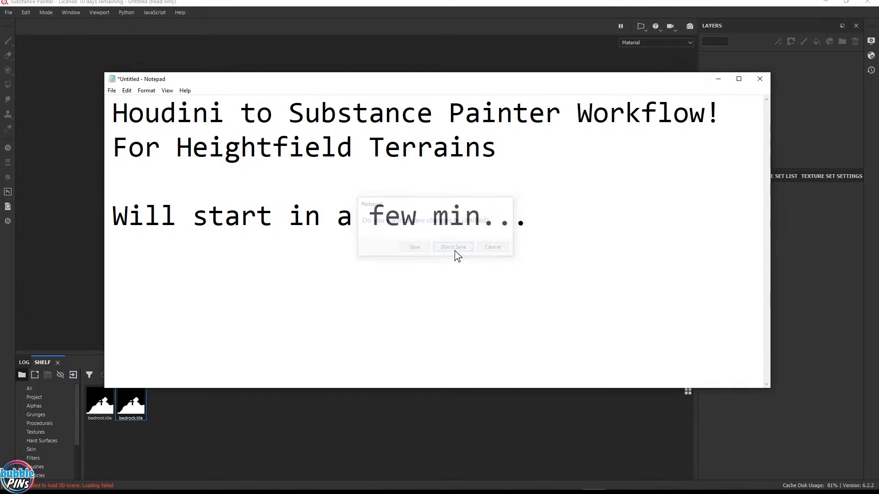
left_click(346, 115)
key("ctrl+v")
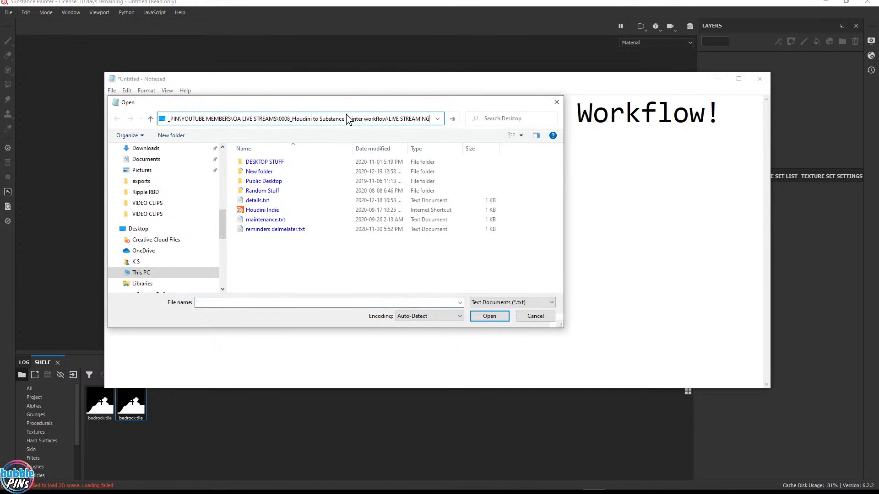
key("Return")
double_click(417, 170)
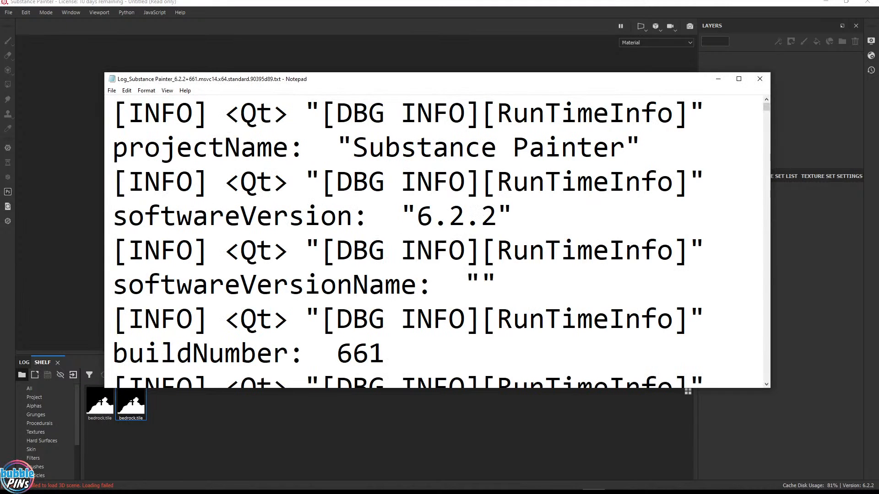
Set Notepad's font size to 8
left_click(148, 90)
left_click(158, 112)
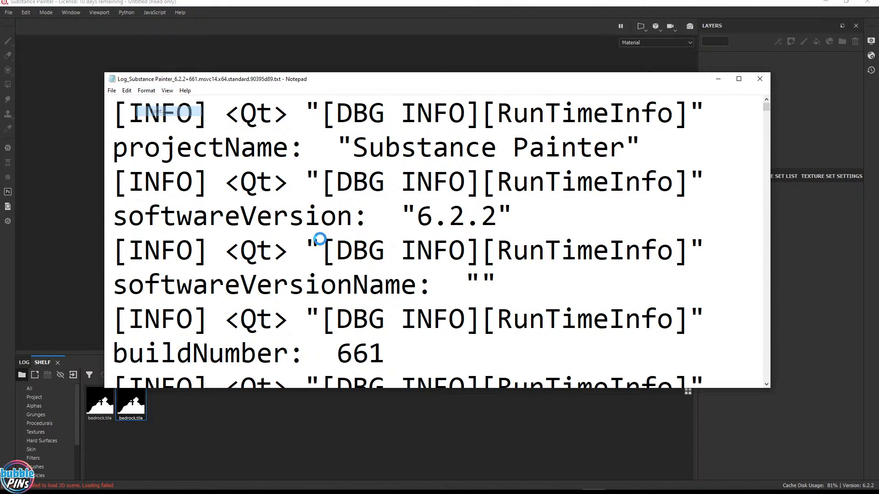
scroll(293, 210, "up", 3)
left_click(282, 194)
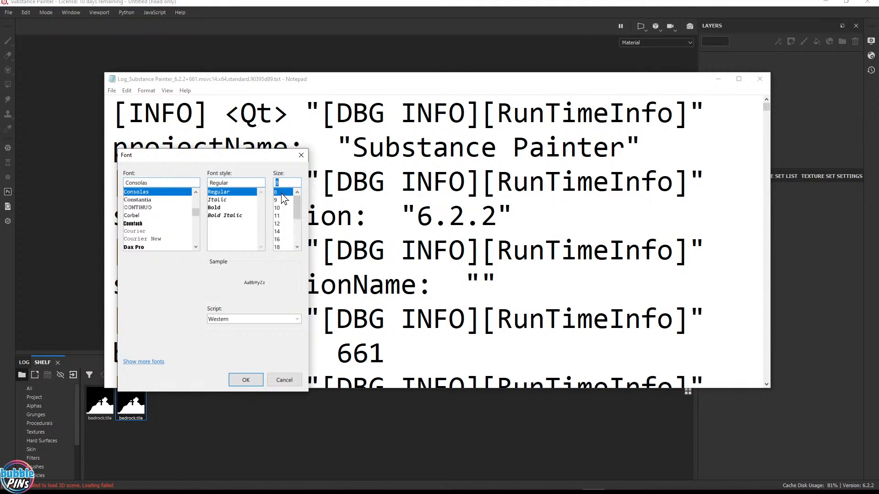
left_click(243, 381)
Scroll to the end of the log and highlight the UV tile splitting error message
scroll(437, 243, "down", 20)
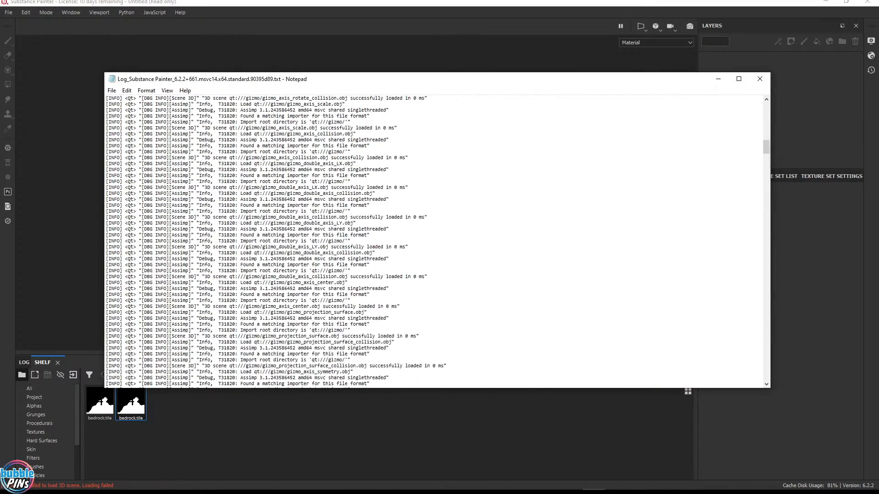
left_click_drag(768, 167, 766, 377)
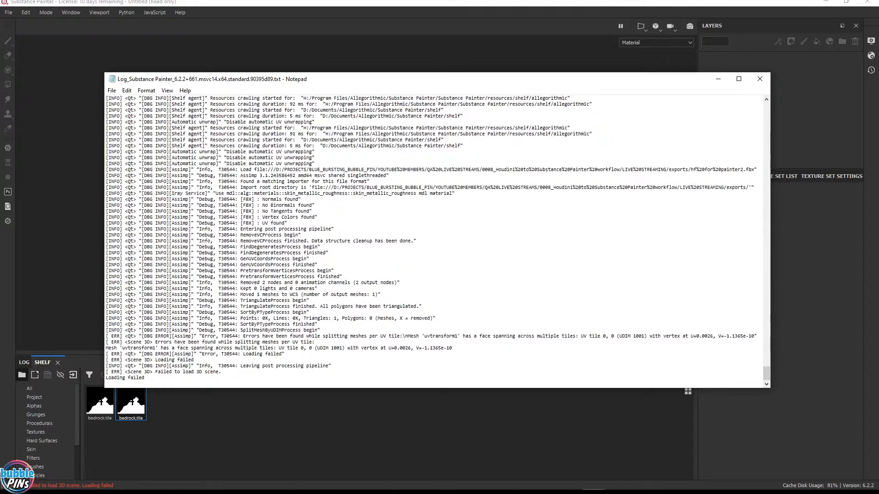
left_click_drag(370, 388, 369, 410)
left_click_drag(241, 355, 592, 355)
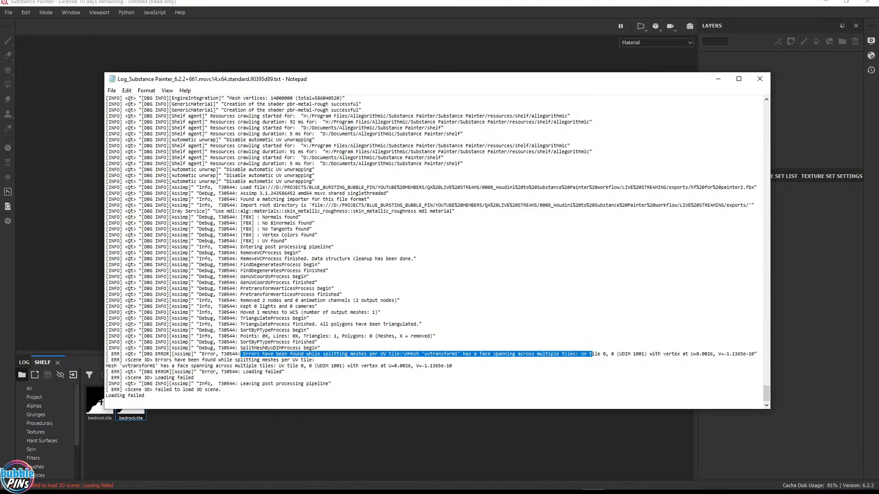
left_click(318, 342)
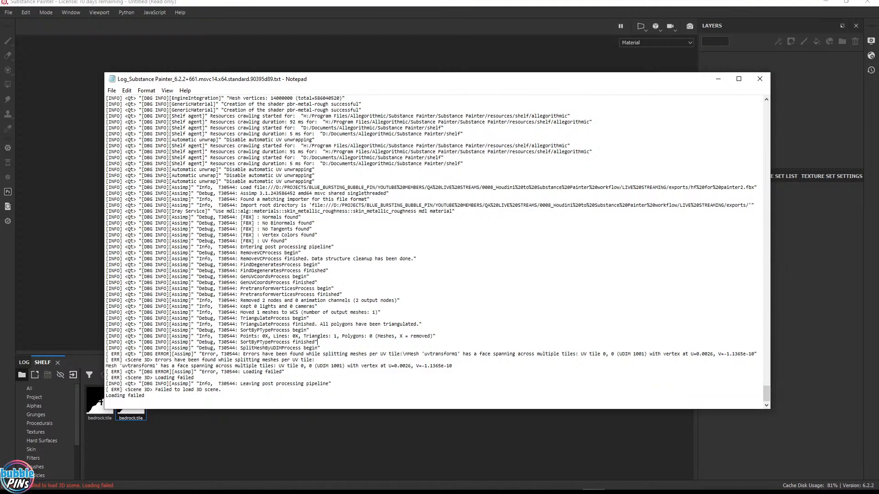
left_click_drag(243, 355, 579, 355)
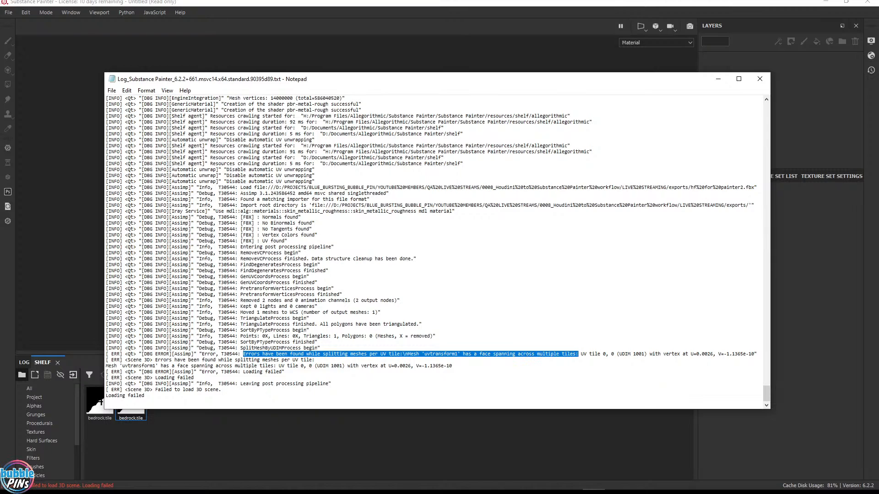
mouse_move(526, 493)
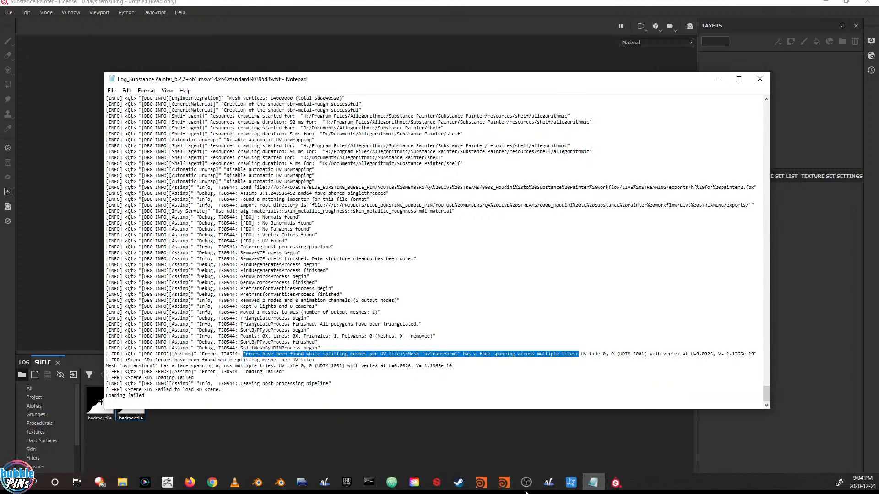
Switch back to Houdini and examine the UV layout and the terrain_segment1 node's parameters
left_click(484, 480)
left_click(531, 439)
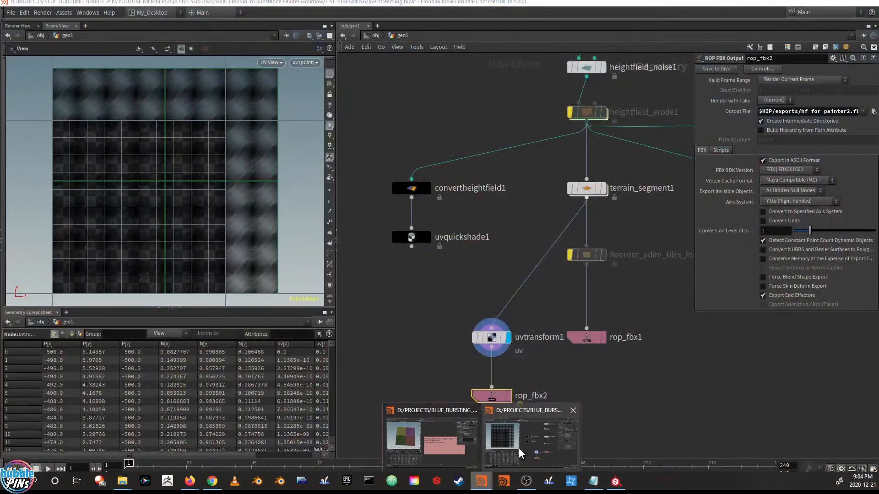
scroll(227, 112, "up", 3)
scroll(282, 174, "up", 5)
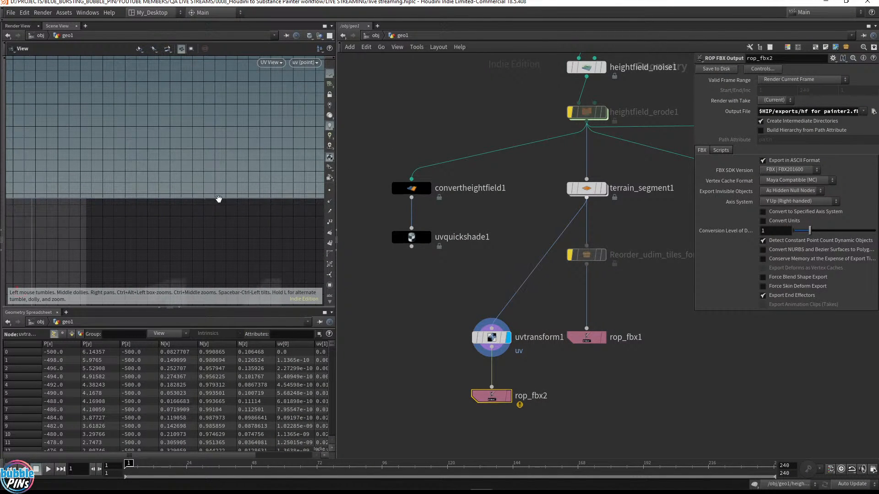
scroll(124, 198, "down", 5)
middle_click_drag(124, 199, 44, 204)
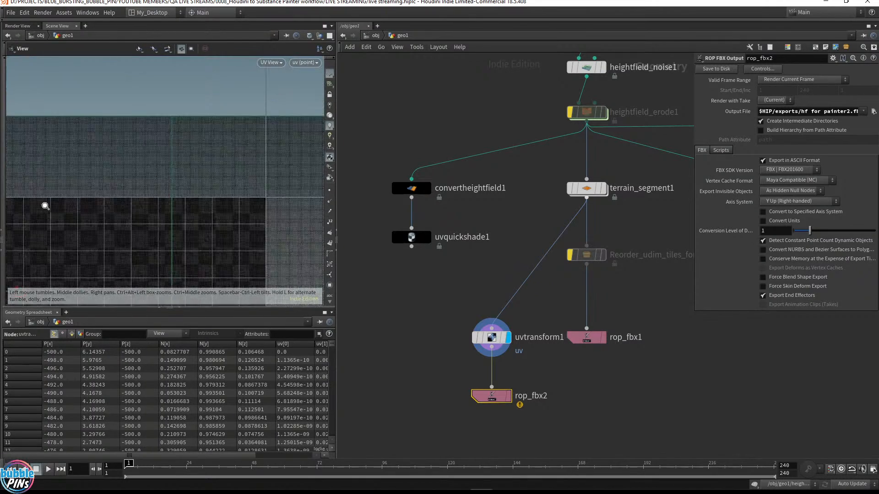
right_click_drag(55, 208, 207, 172)
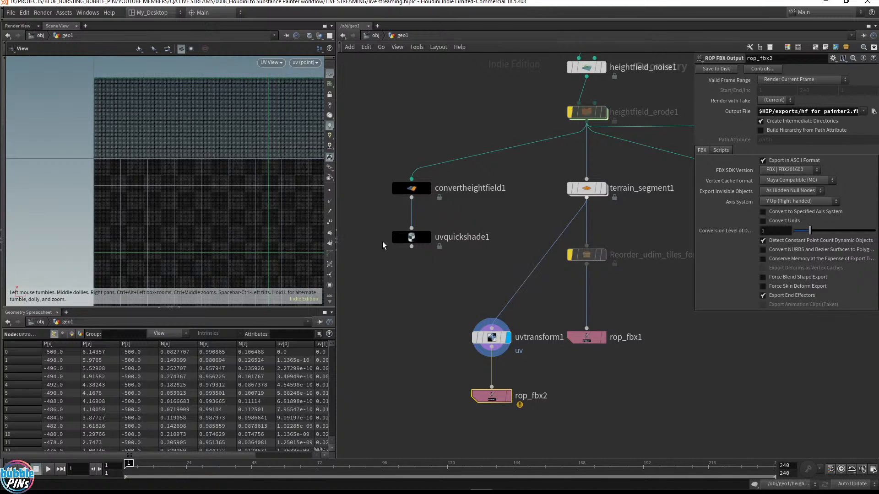
middle_click_drag(660, 217, 552, 220)
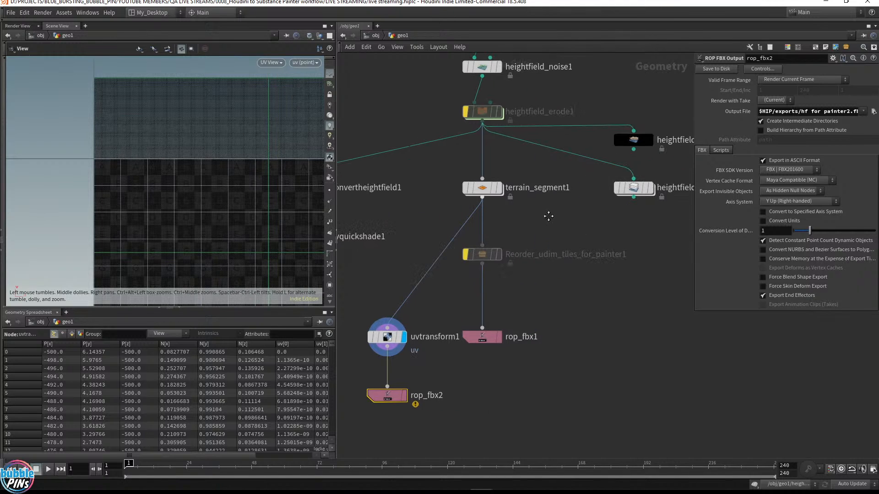
left_click_drag(548, 216, 450, 171)
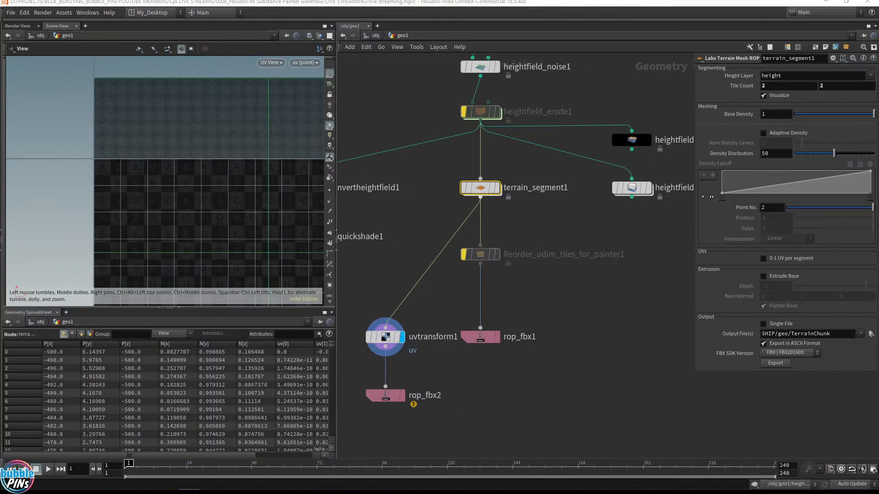
left_click_drag(878, 38, 677, 47)
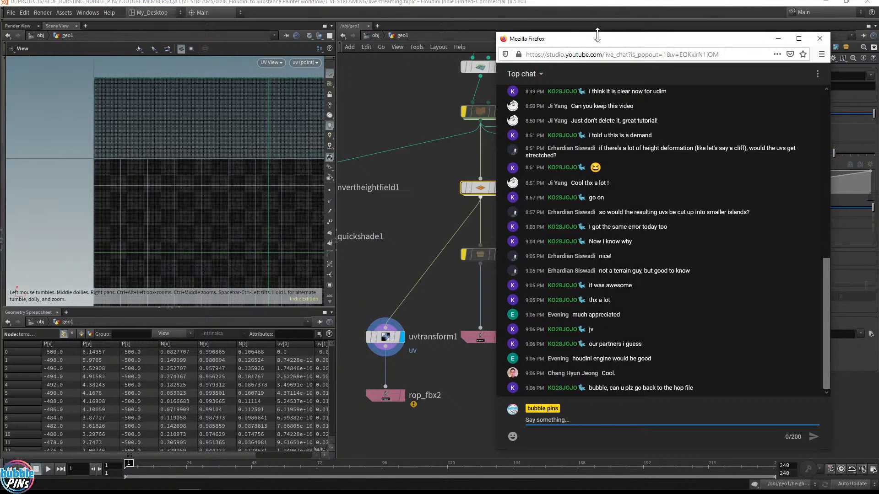
left_click_drag(597, 34, 878, 55)
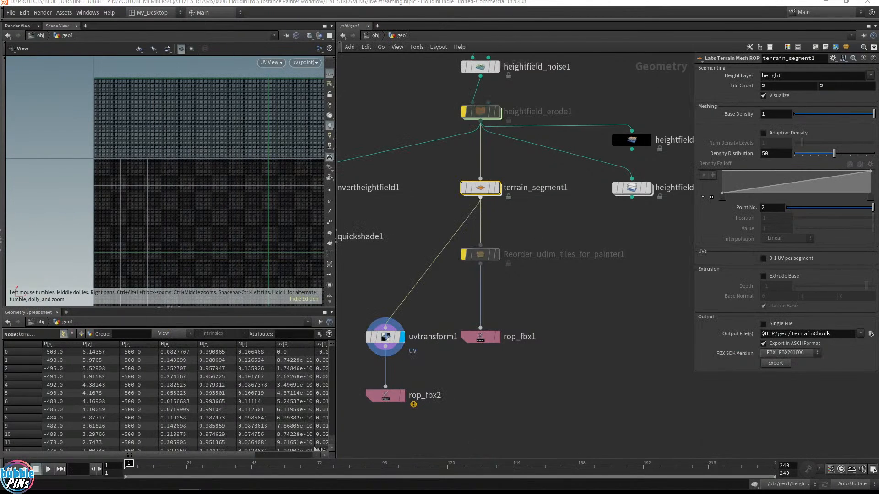
key("h")
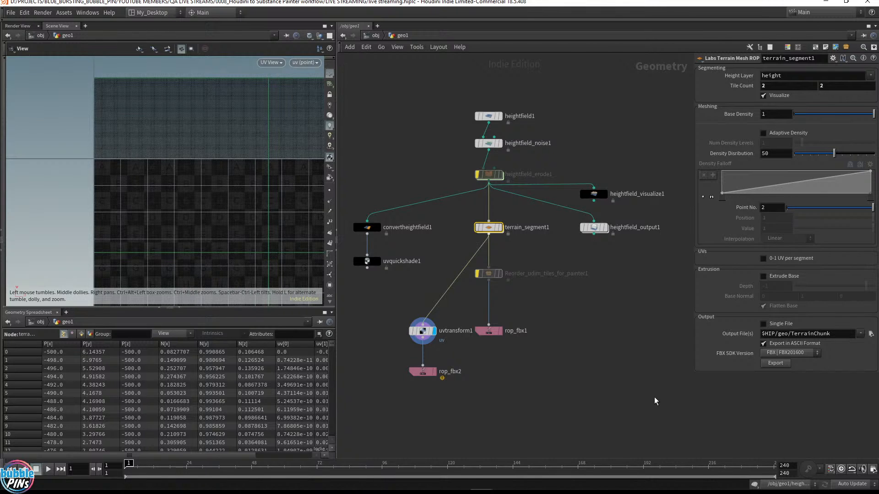
Allow editing of the Reorder_udim_tiles_for_painter1 asset's contents and dive inside it
right_click(490, 274)
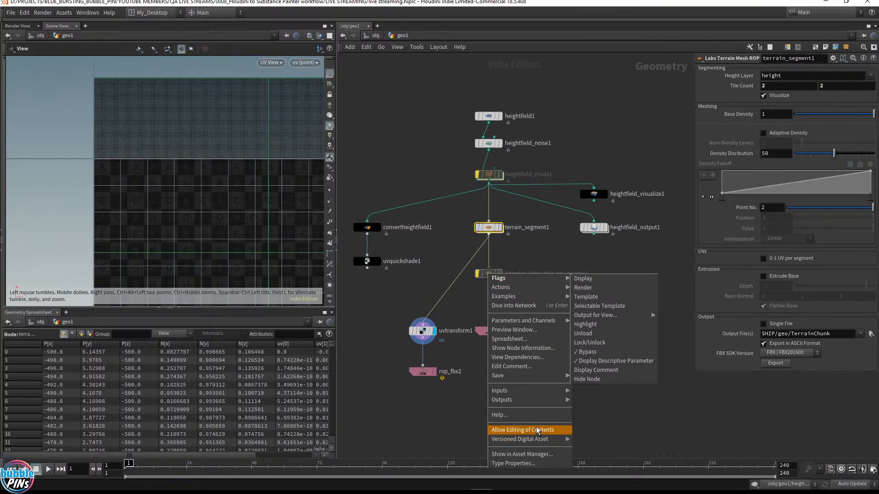
left_click(538, 430)
double_click(489, 273)
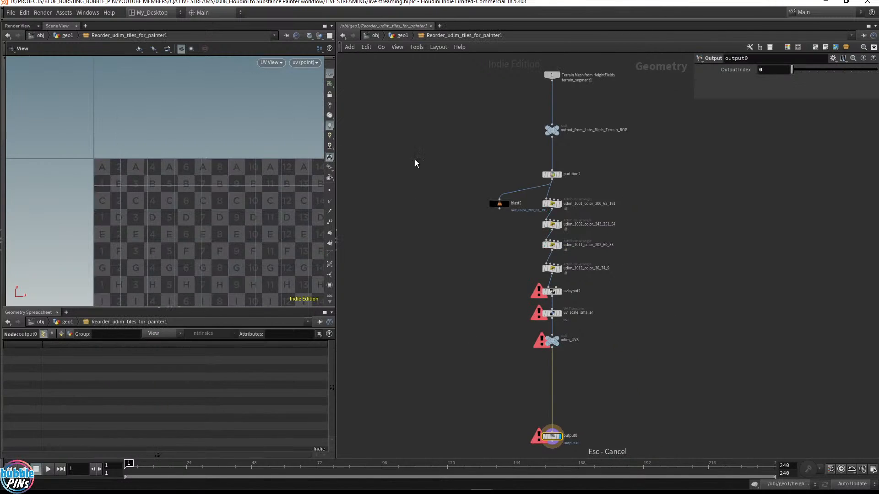
Return to geo1, display terrain_segment1, and remove the bypass from the Reorder_udim_tiles_for_painter1 node
left_click(401, 36)
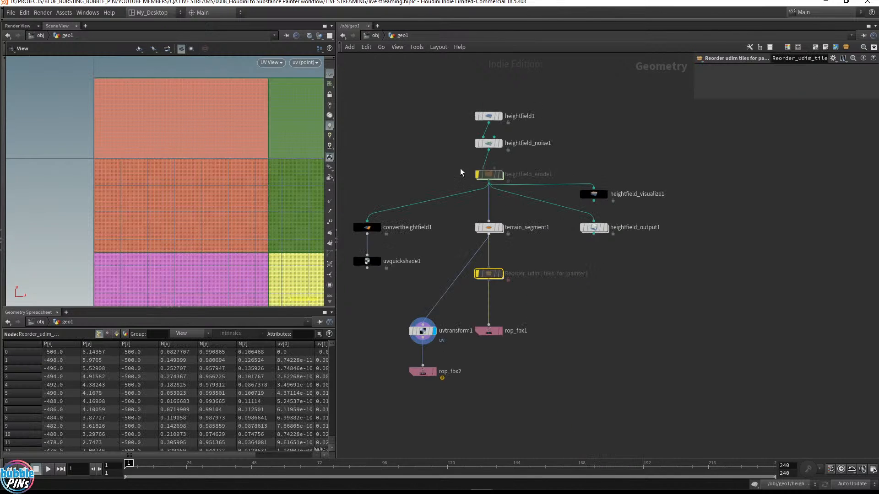
left_click(502, 228)
left_click(489, 228)
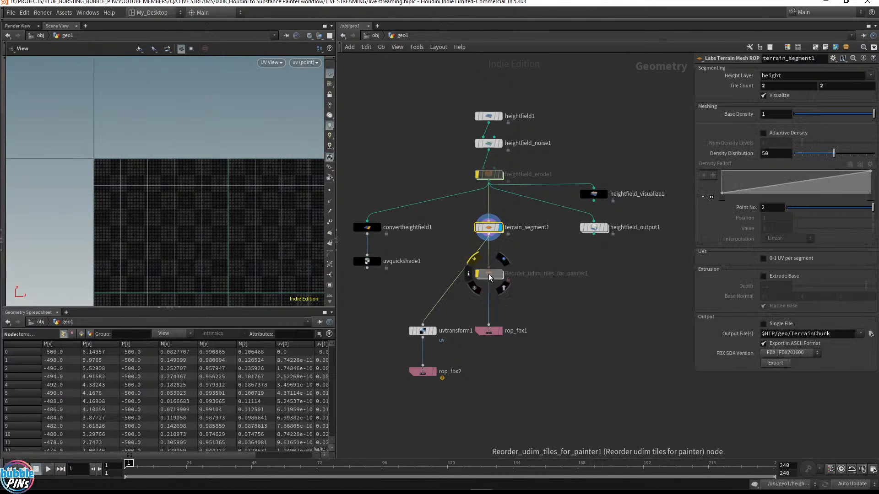
left_click(476, 260)
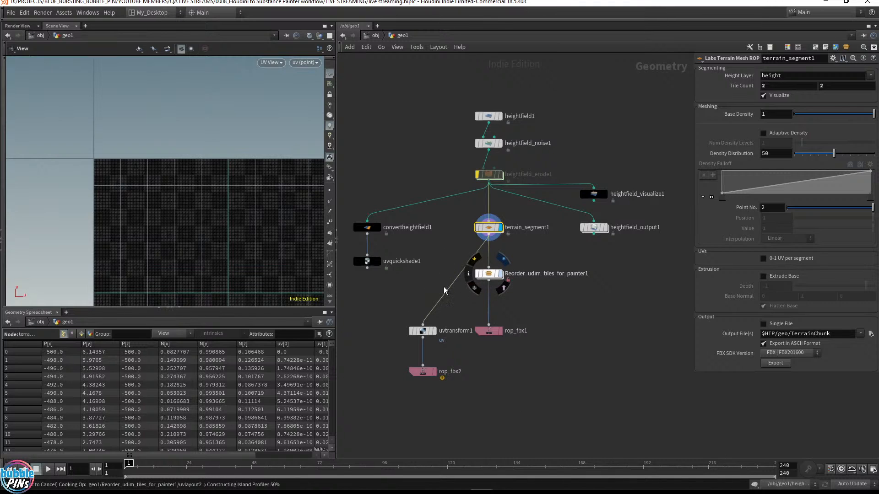
Dive into the reorder asset and examine its partition2 node and the four UDIM attribute wrangles
double_click(489, 274)
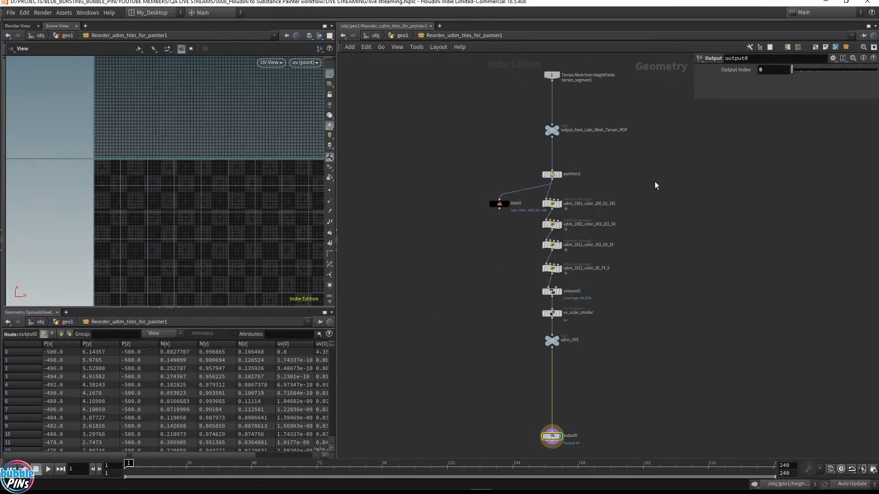
scroll(650, 184, "up", 5)
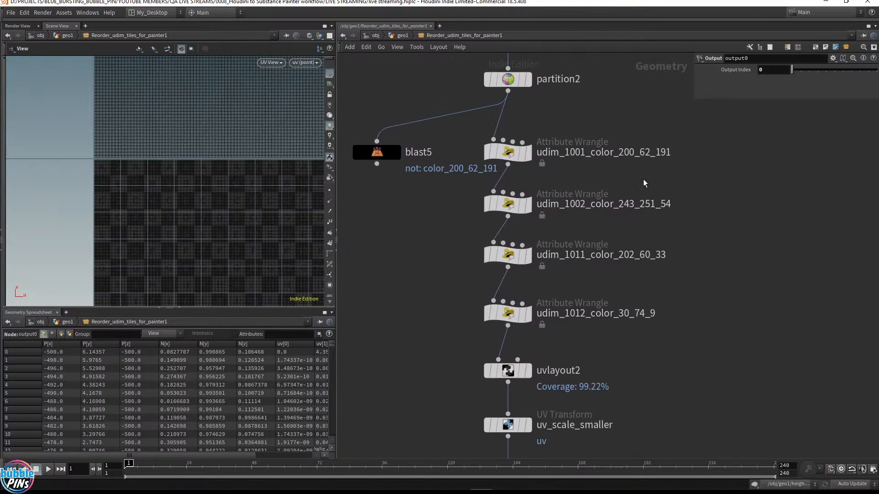
scroll(644, 183, "down", 1)
middle_click_drag(700, 206, 678, 200)
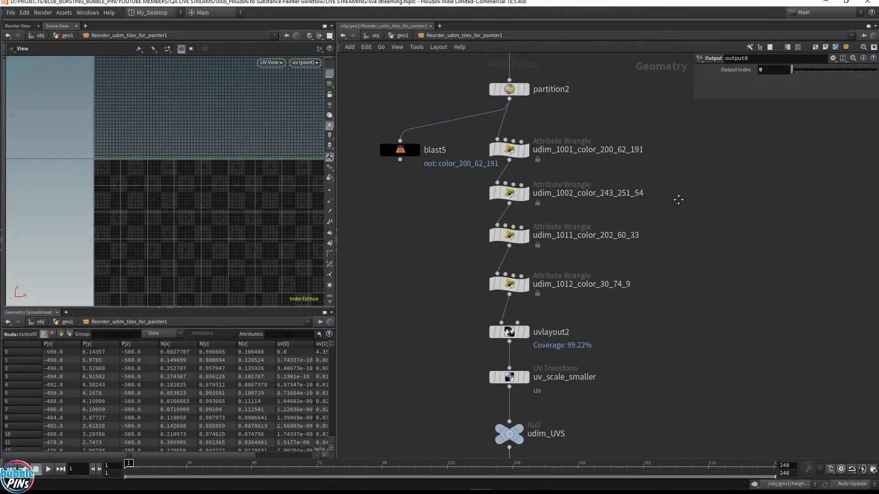
scroll(631, 251, "down", 3)
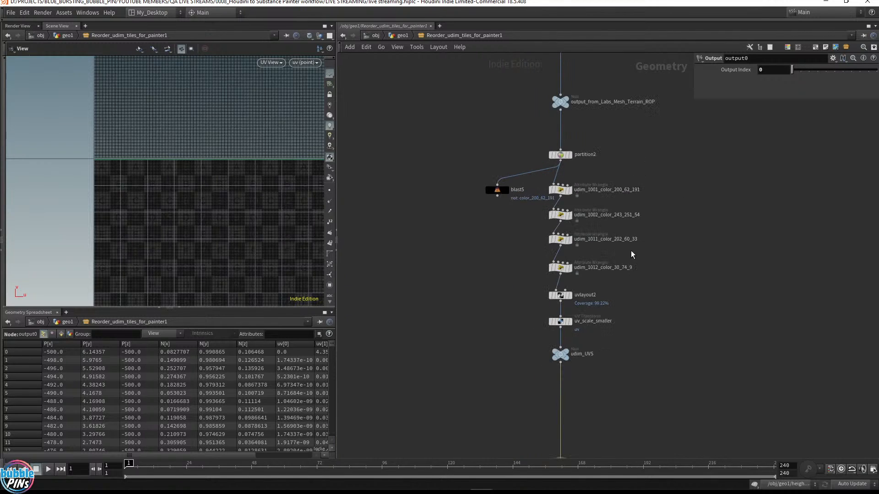
key("h")
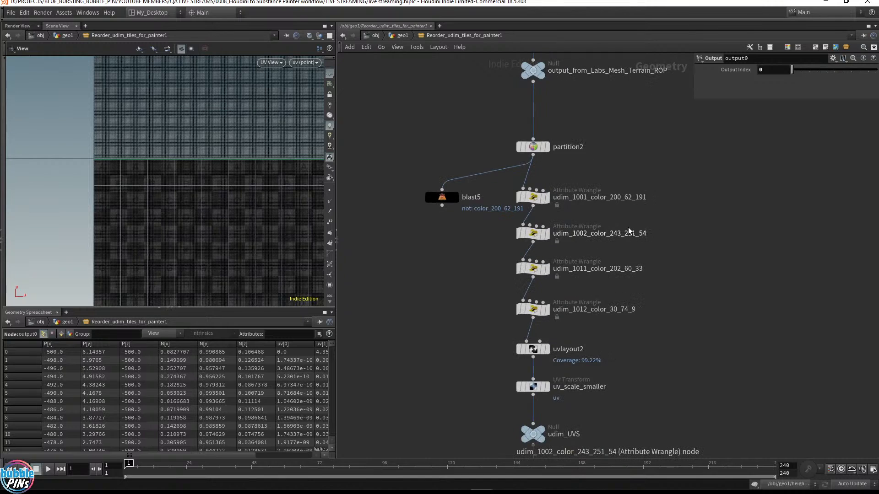
scroll(677, 188, "up", 3)
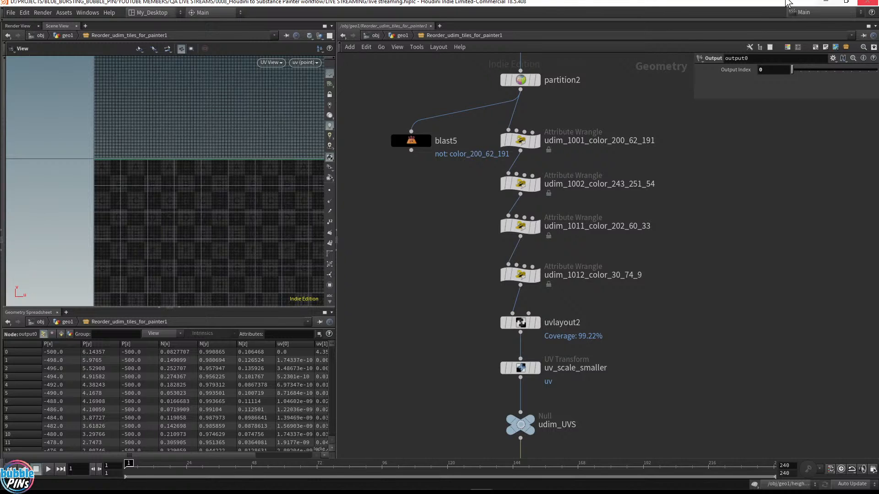
left_click(520, 80)
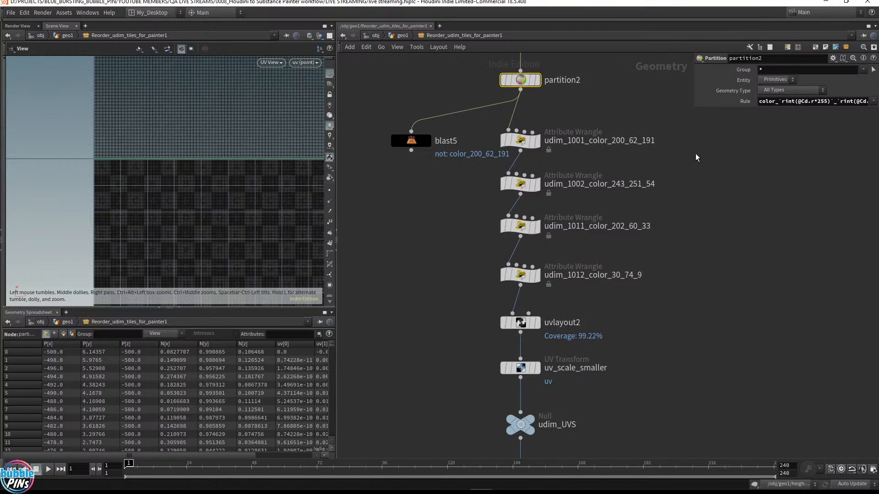
left_click_drag(721, 137, 508, 296)
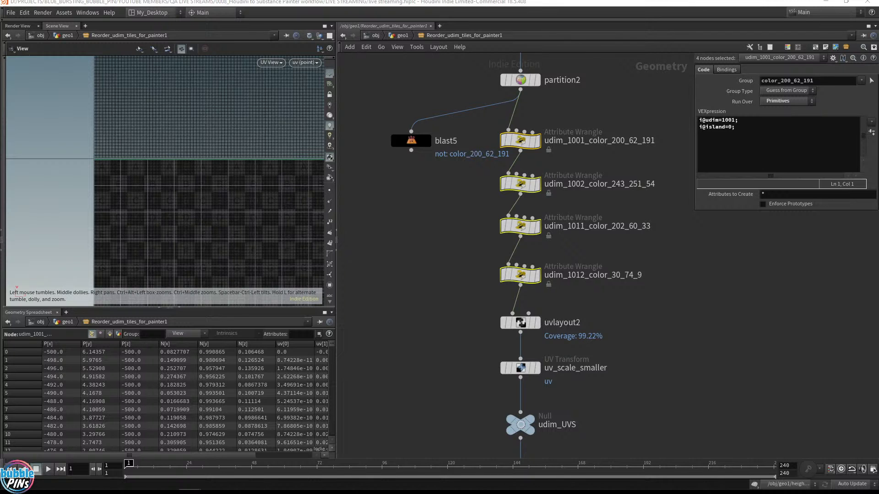
Read the livestream chat in the pop-out Firefox window and move it aside
left_click_drag(878, 37, 821, 53)
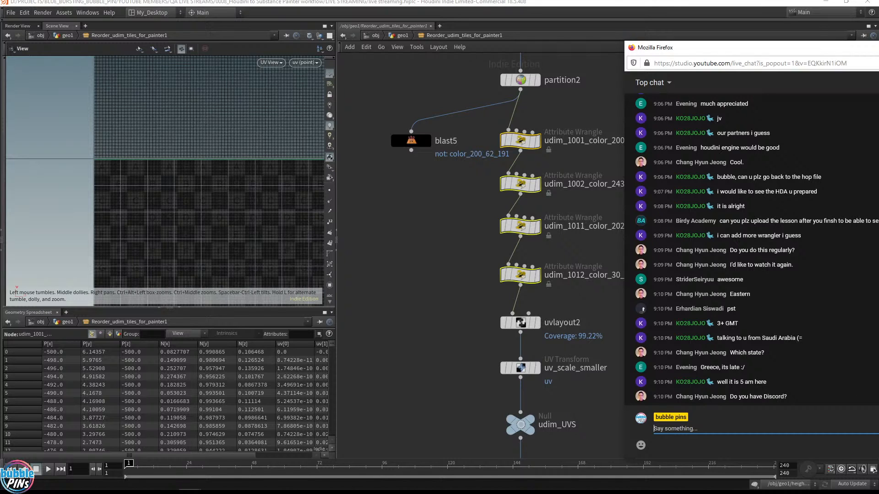
left_click_drag(687, 382, 702, 382)
left_click(702, 382)
double_click(690, 383)
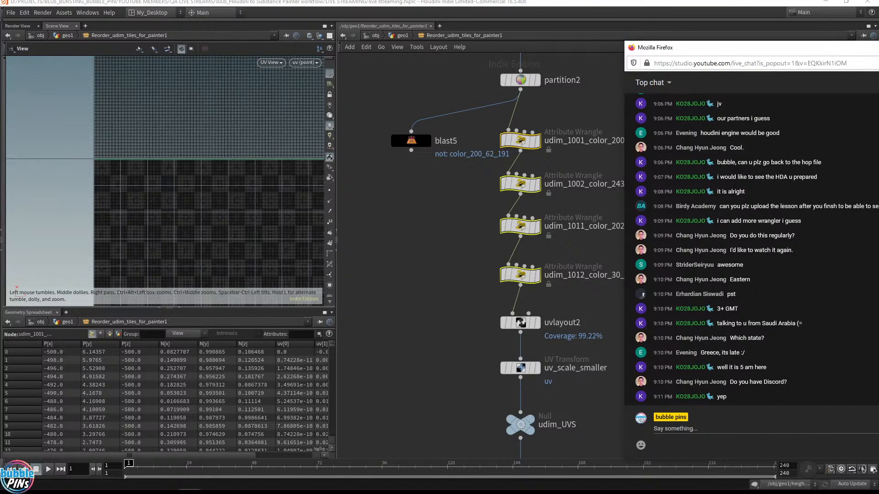
left_click(778, 429)
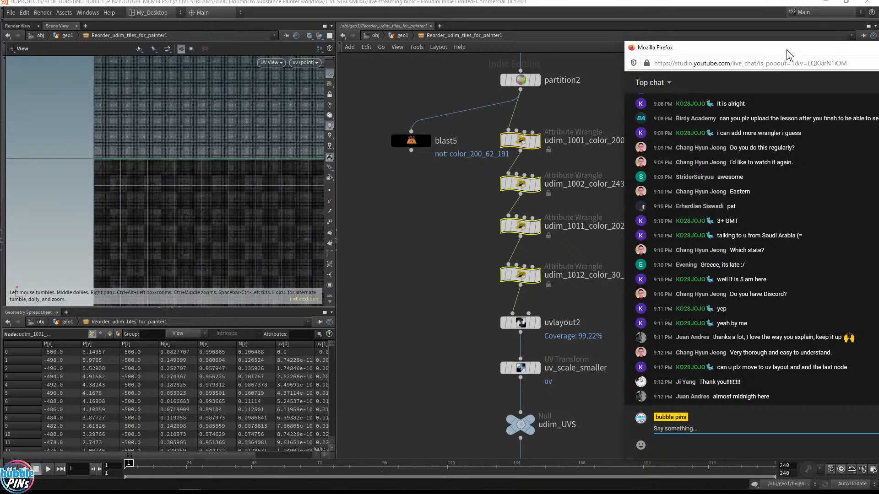
left_click_drag(786, 49, 615, 46)
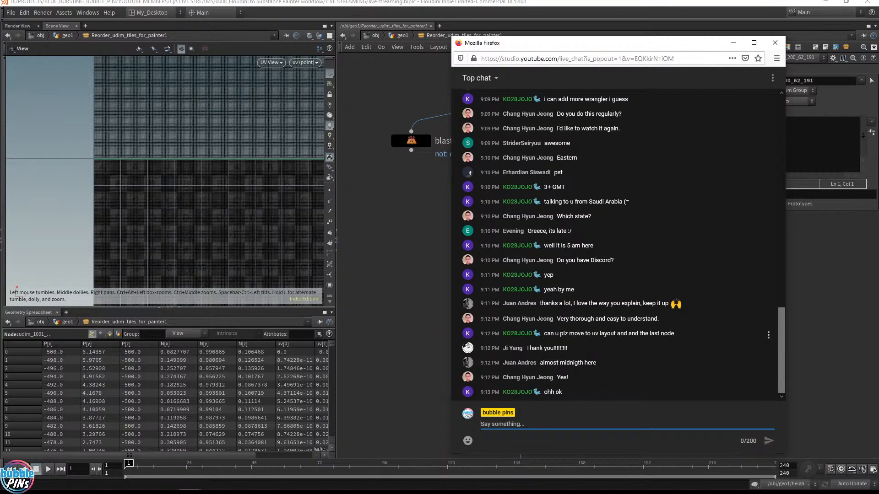
left_click_drag(564, 38, 182, 45)
left_click_drag(640, 312, 501, 381)
key("alt+Tab")
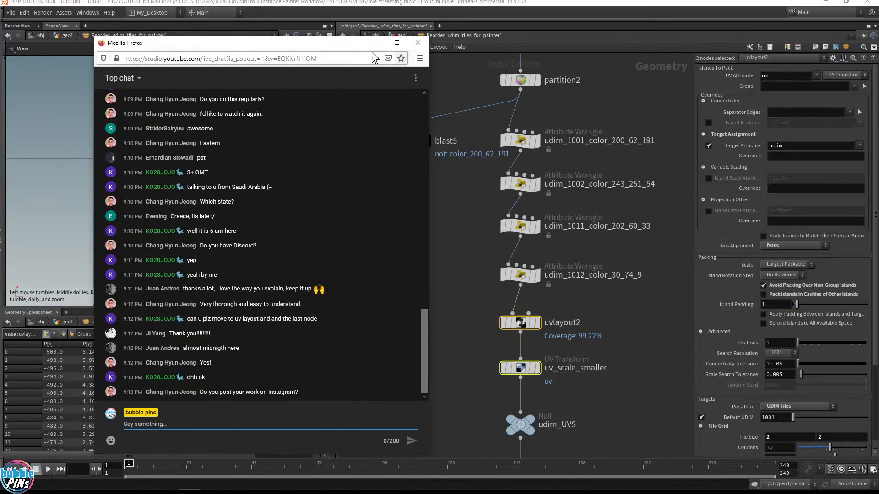
Display the udim_1012_color_30_74_9 wrangle and inspect the resulting UV tiles in the viewport
left_click_drag(316, 45, 878, 55)
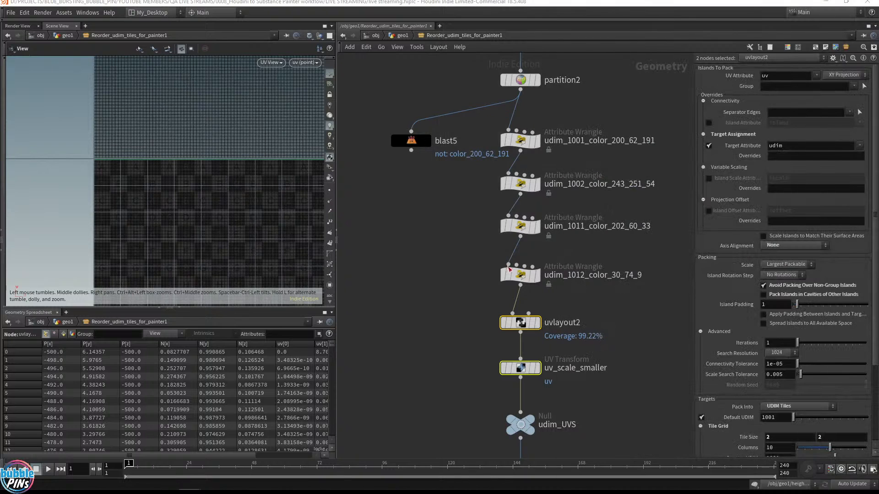
left_click_drag(456, 305, 547, 387)
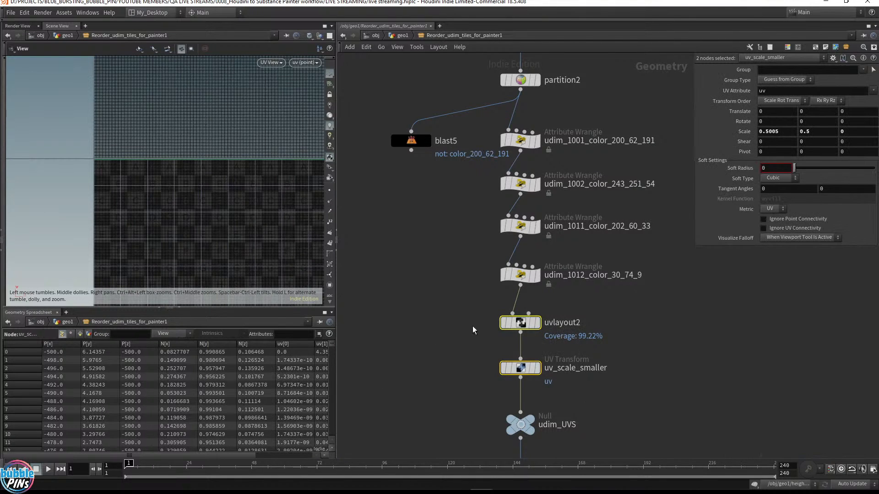
left_click_drag(476, 310, 611, 383)
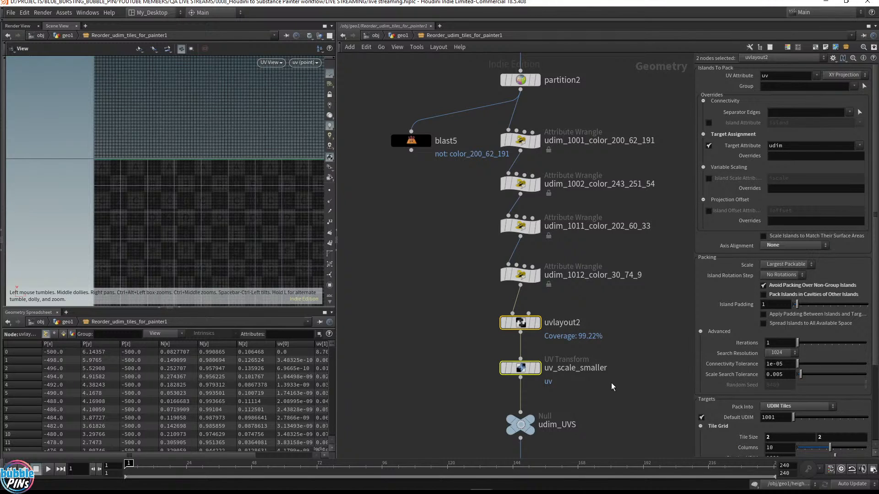
left_click_drag(434, 310, 637, 400)
left_click_drag(456, 299, 619, 393)
left_click(538, 275)
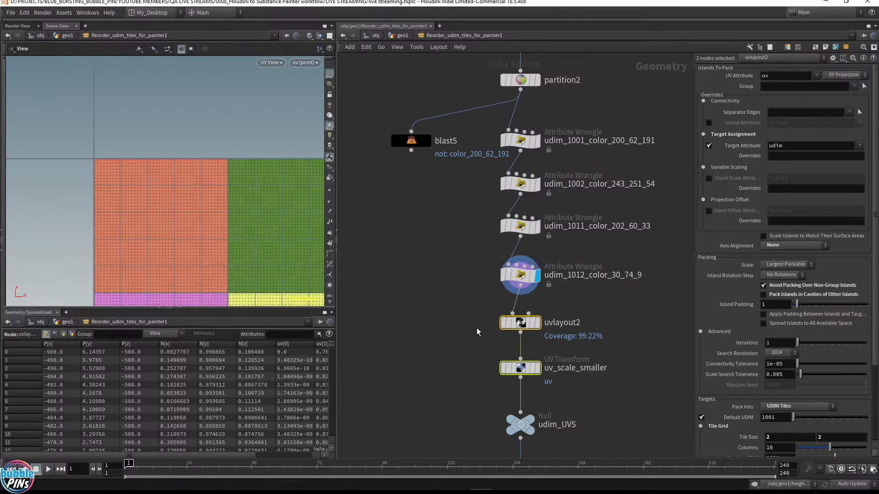
scroll(251, 222, "down", 3)
right_click_drag(250, 222, 234, 184)
scroll(215, 179, "down", 1)
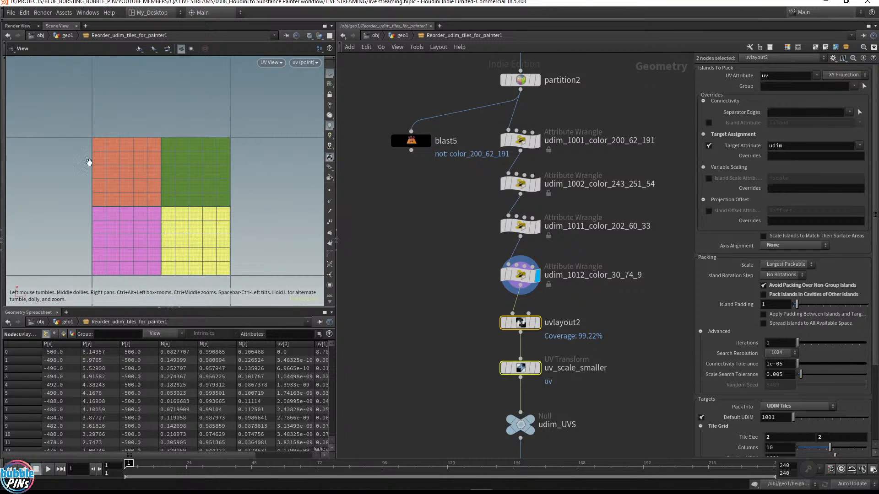
Display the uvlayout2 node and the uv_scale_smaller node in turn to compare their UV layouts
left_click(537, 324)
left_click(527, 325)
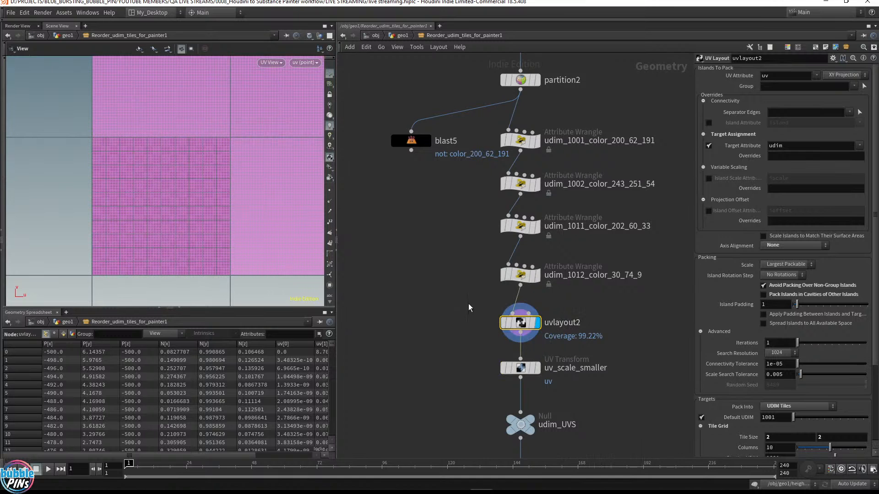
left_click_drag(464, 309, 549, 387)
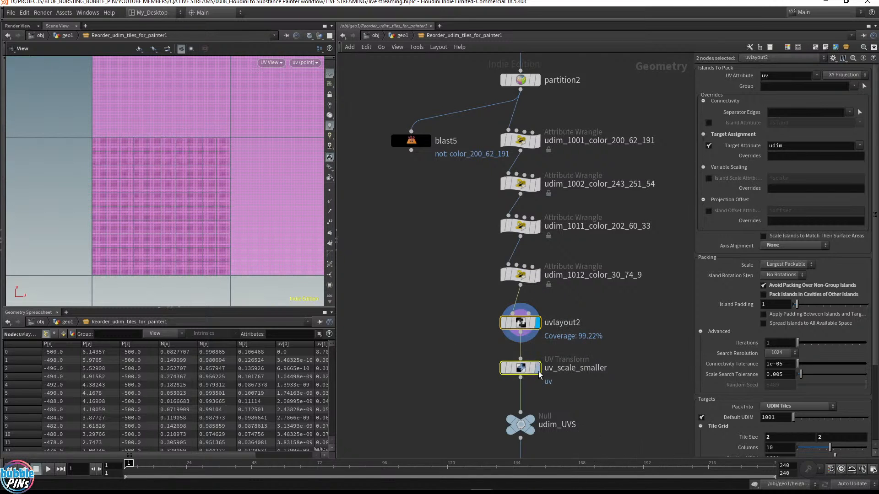
left_click(537, 368)
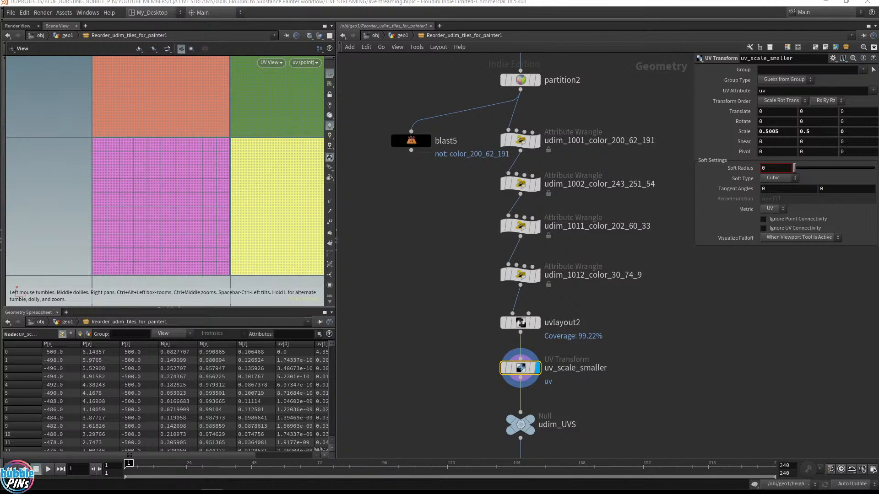
Open Twitter in a new browser tab to show the channel's profile page before returning to Houdini
left_click_drag(878, 238, 353, 100)
left_click_drag(299, 113, 215, 101)
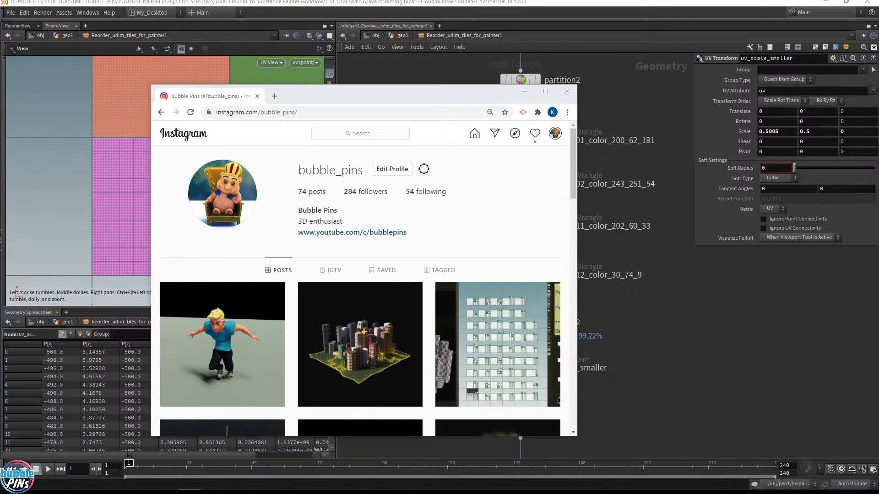
left_click(276, 98)
type("twitter.com")
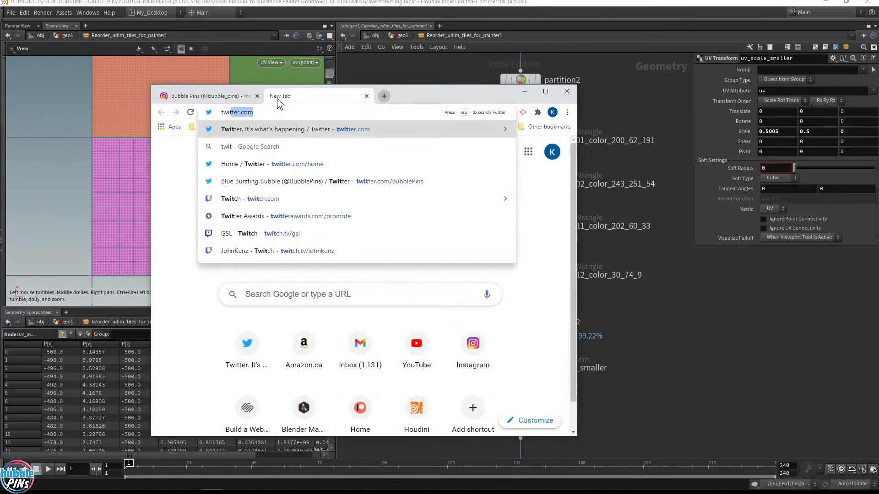
key("Return")
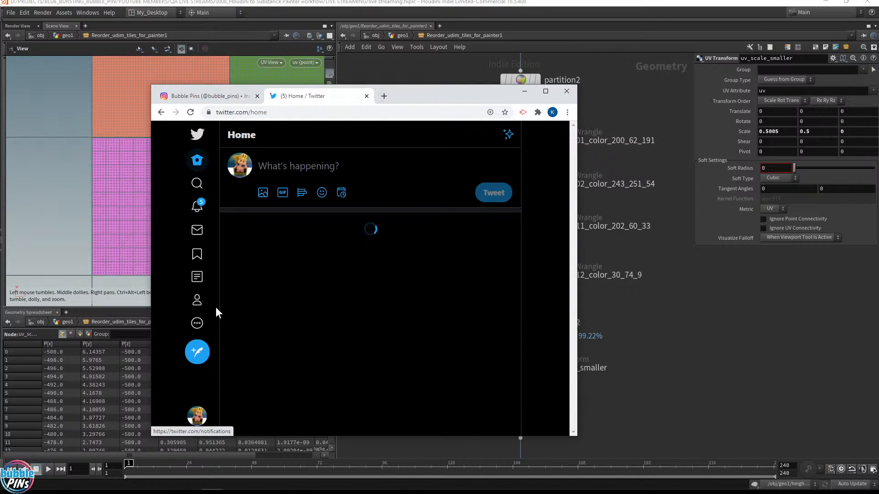
left_click(197, 417)
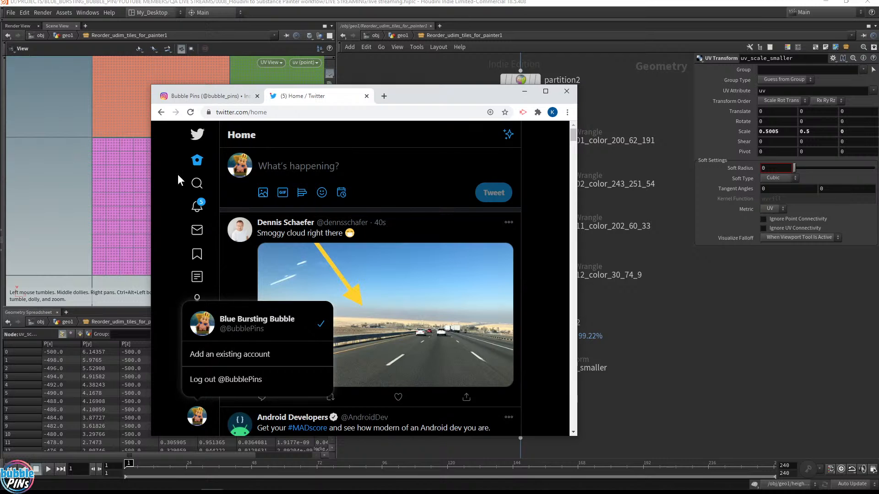
left_click(201, 160)
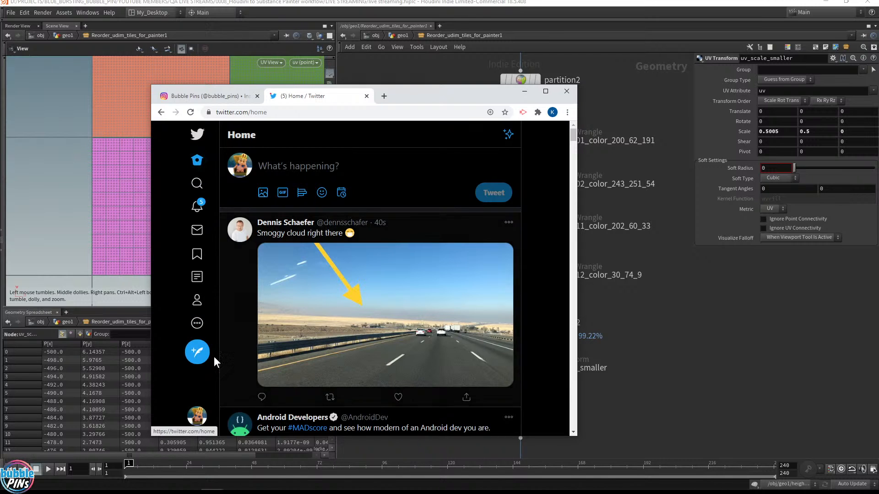
left_click(197, 301)
key("ctrl+l")
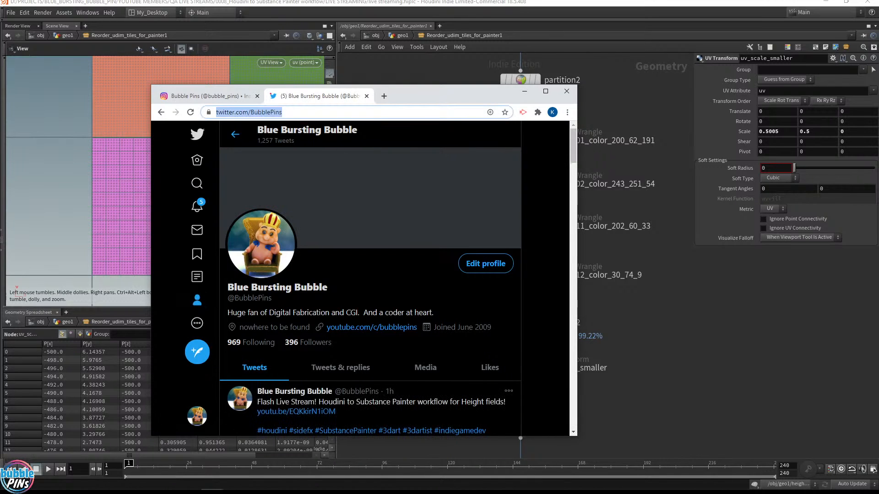
key("alt+Tab")
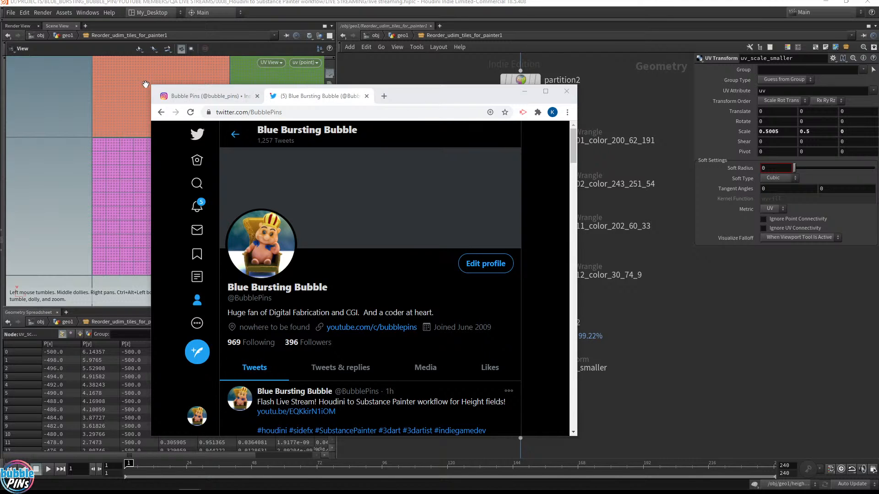
left_click(217, 97)
left_click(300, 97)
left_click_drag(430, 92, 878, 69)
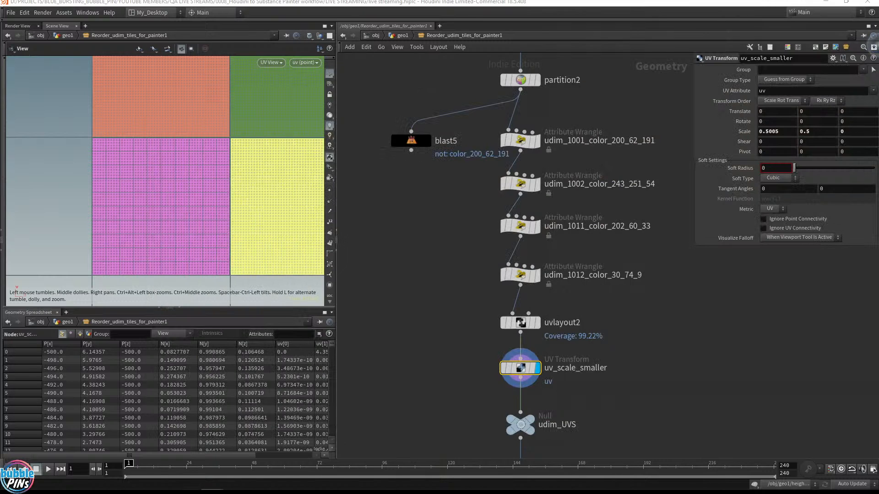